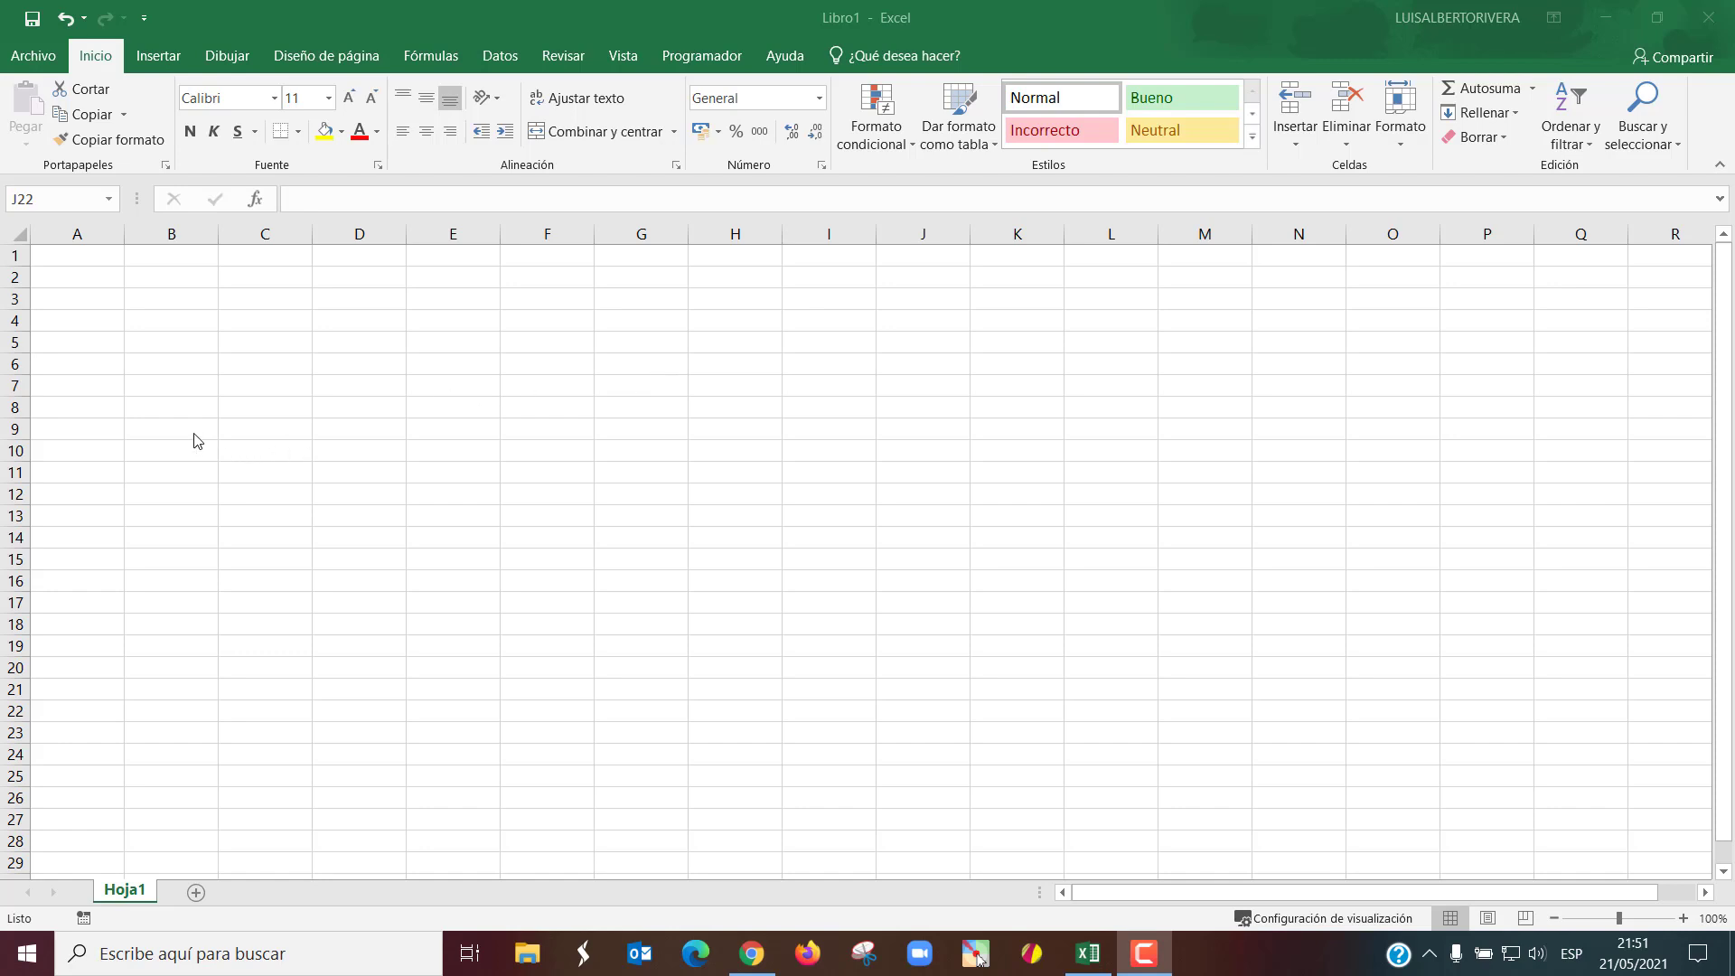
# - Enter the title 'Valores relativos' in B3
pyautogui.keyDown('ctrl'); pyautogui.scroll(2, 197, 440); pyautogui.keyUp('ctrl')
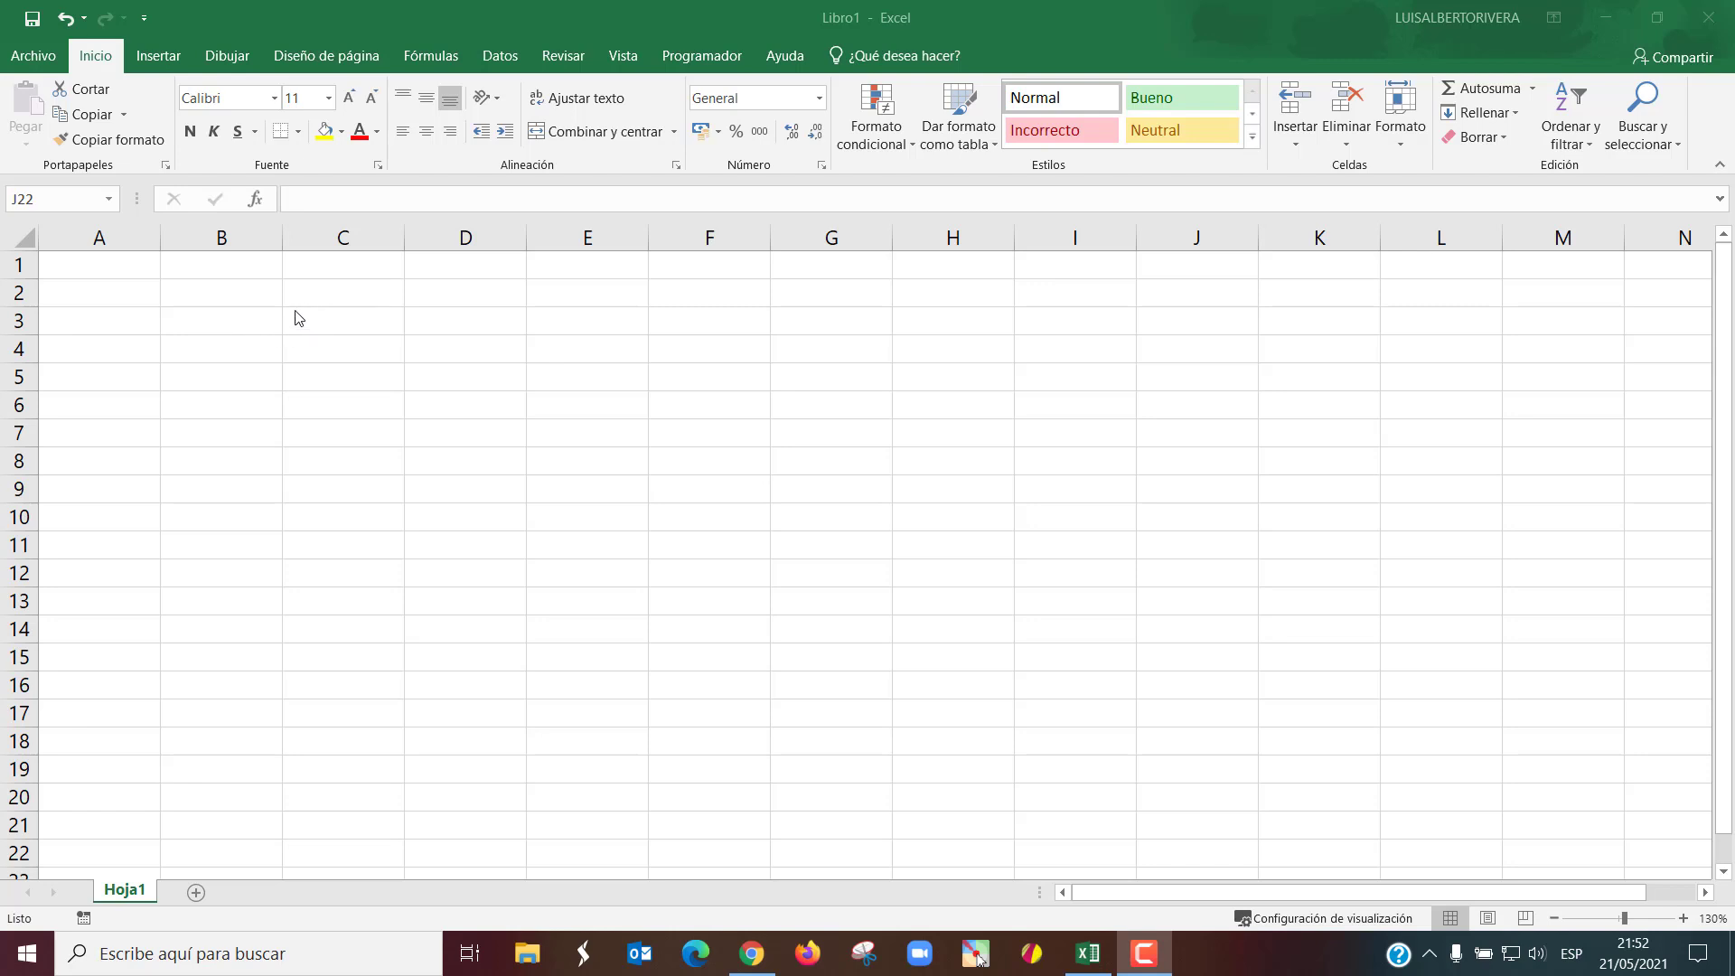
pyautogui.click(246, 322)
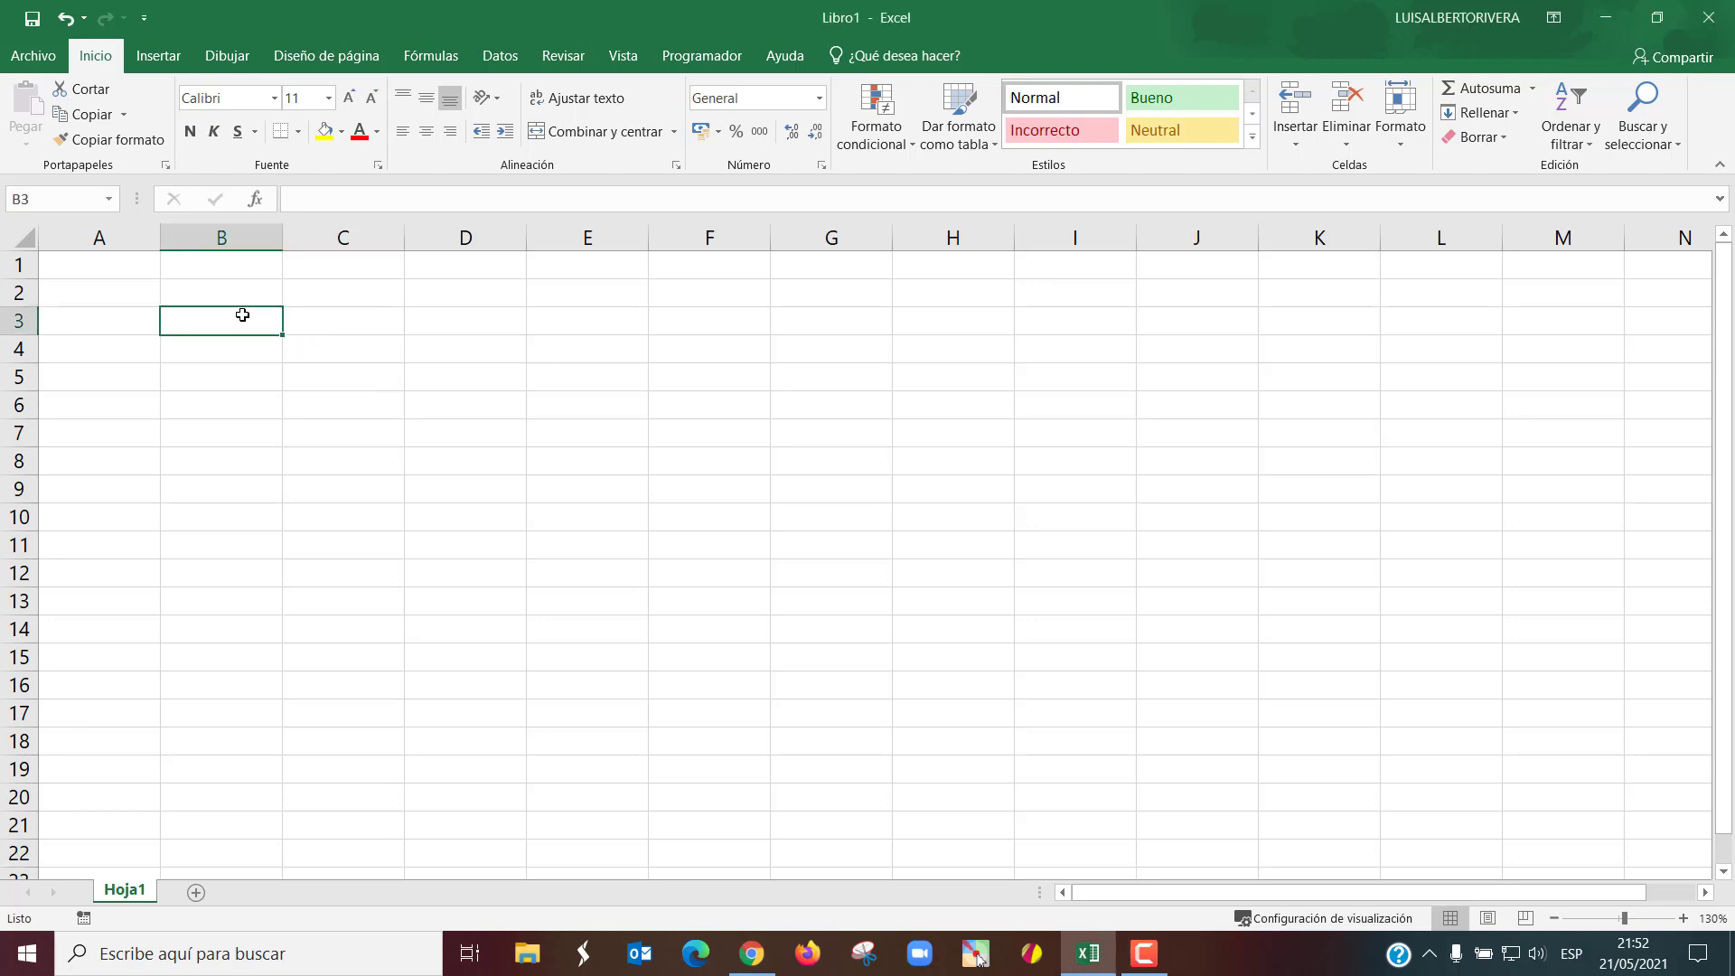
pyautogui.write('Valores ')
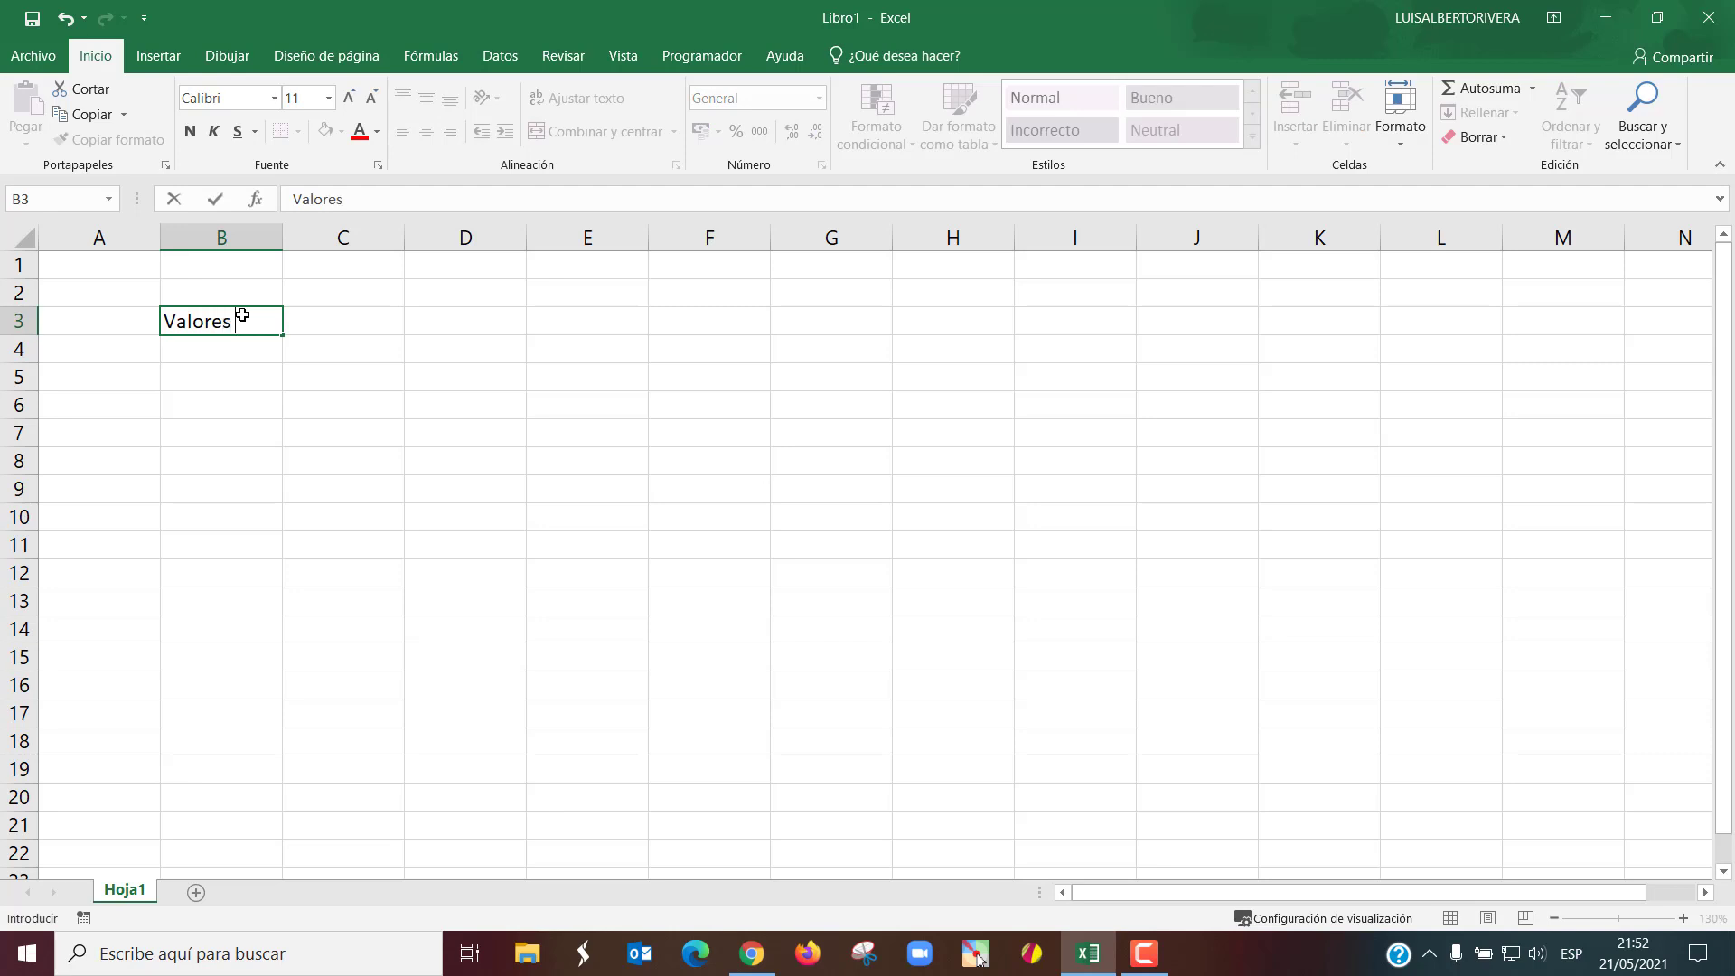
pyautogui.write('real')
pyautogui.press('BackSpace')
pyautogui.press('BackSpace')
pyautogui.write('ativos')
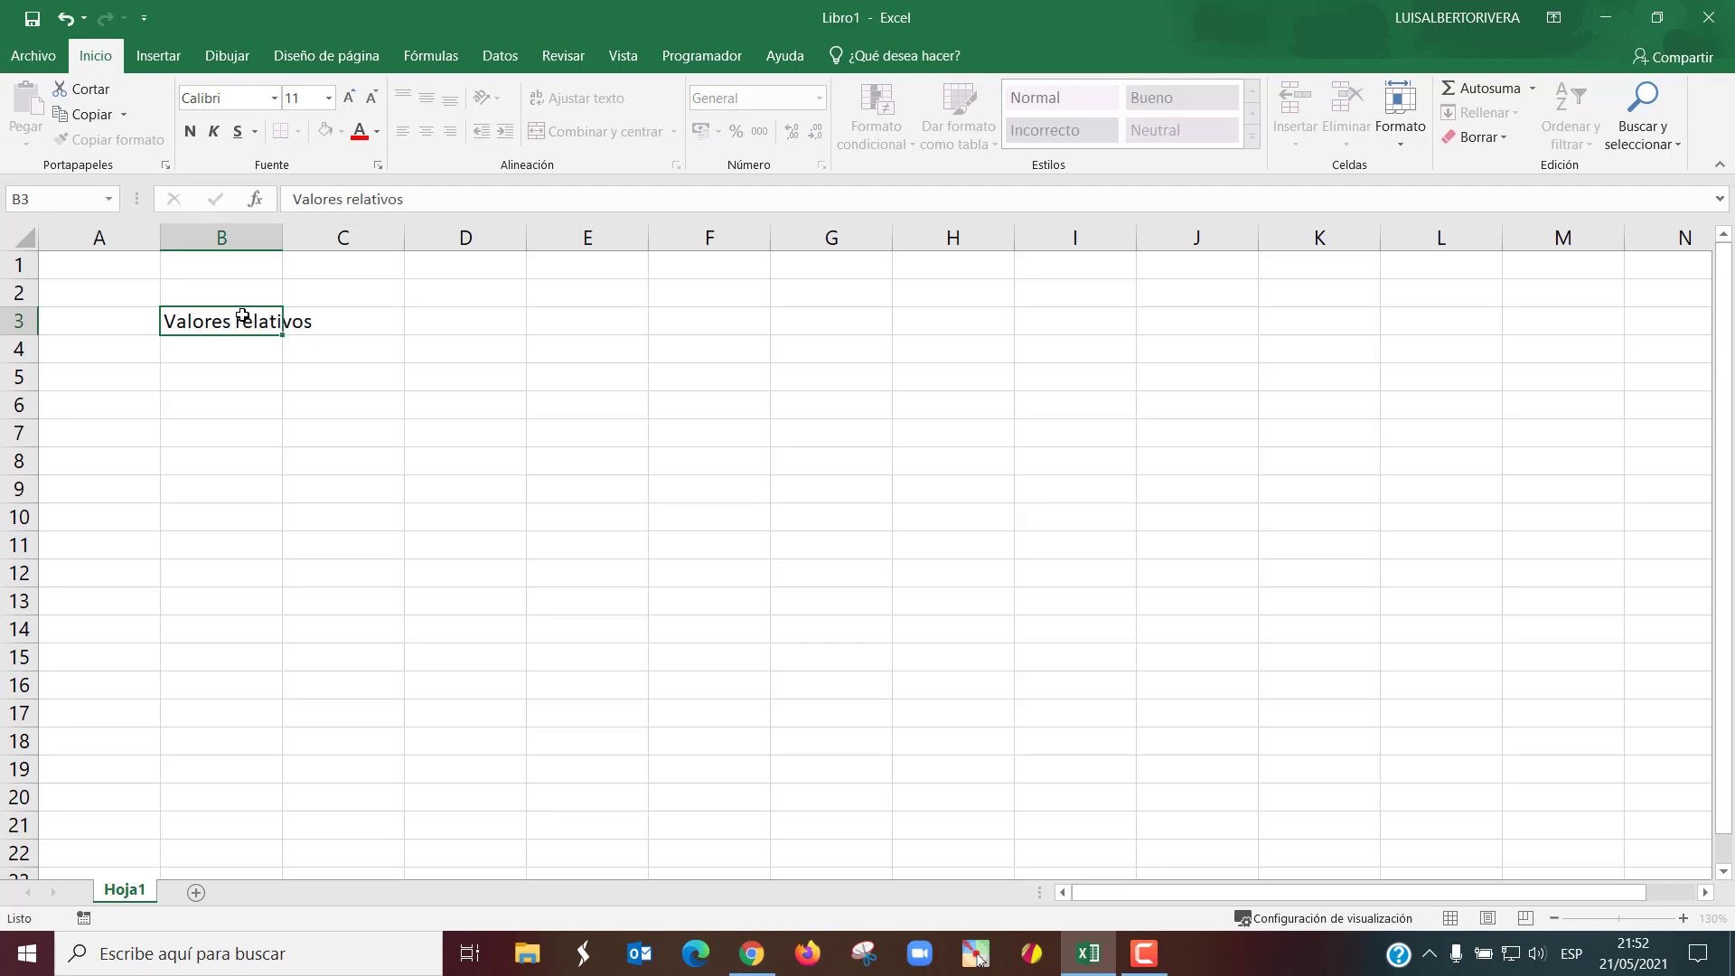
pyautogui.press('Return')
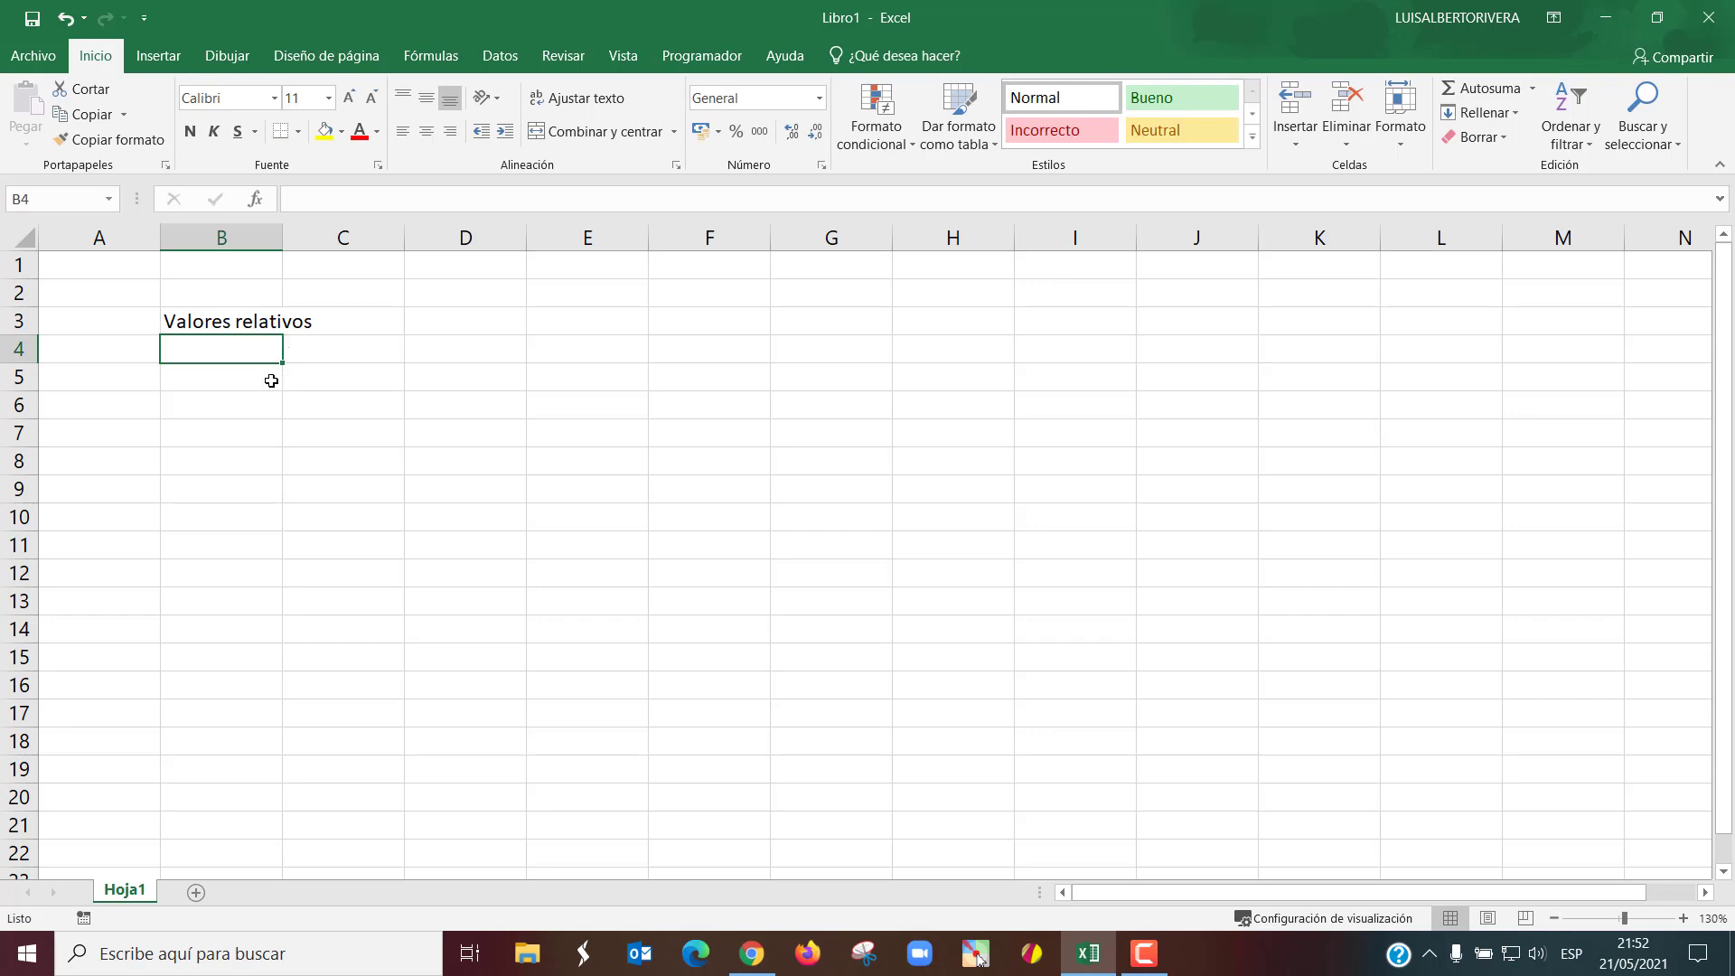
# - Fill row 5 with 5, x, 1 and = in B5 through E5
pyautogui.click(239, 379)
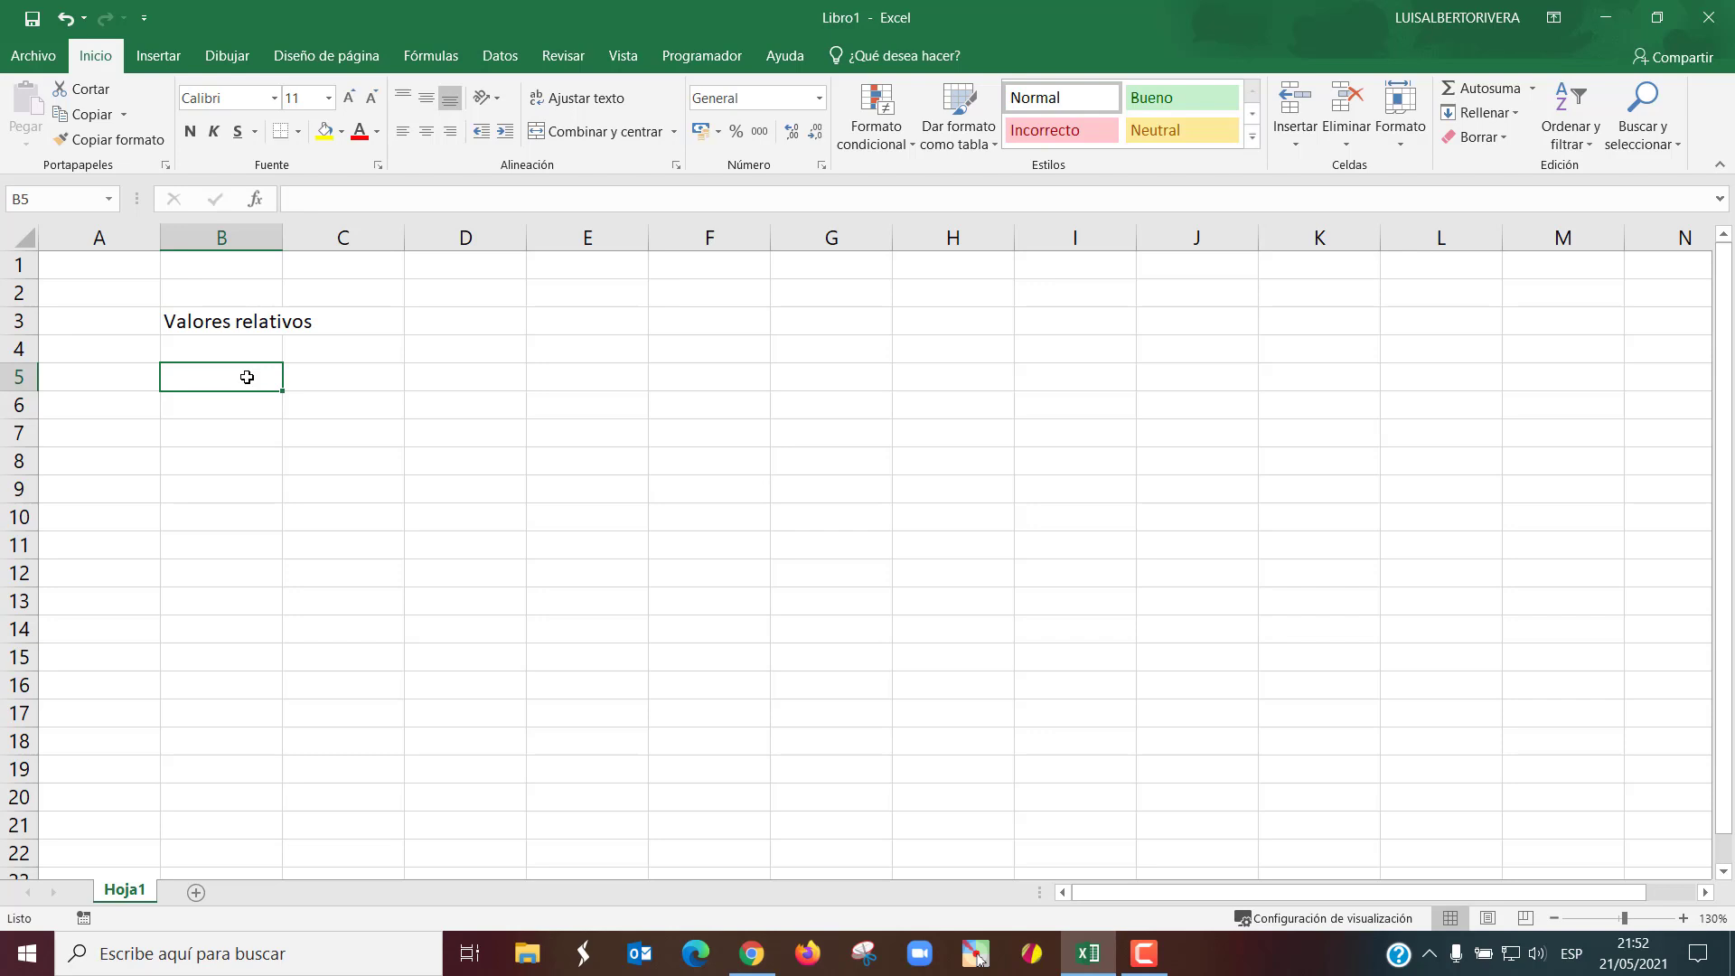
pyautogui.write('5')
pyautogui.press('Return')
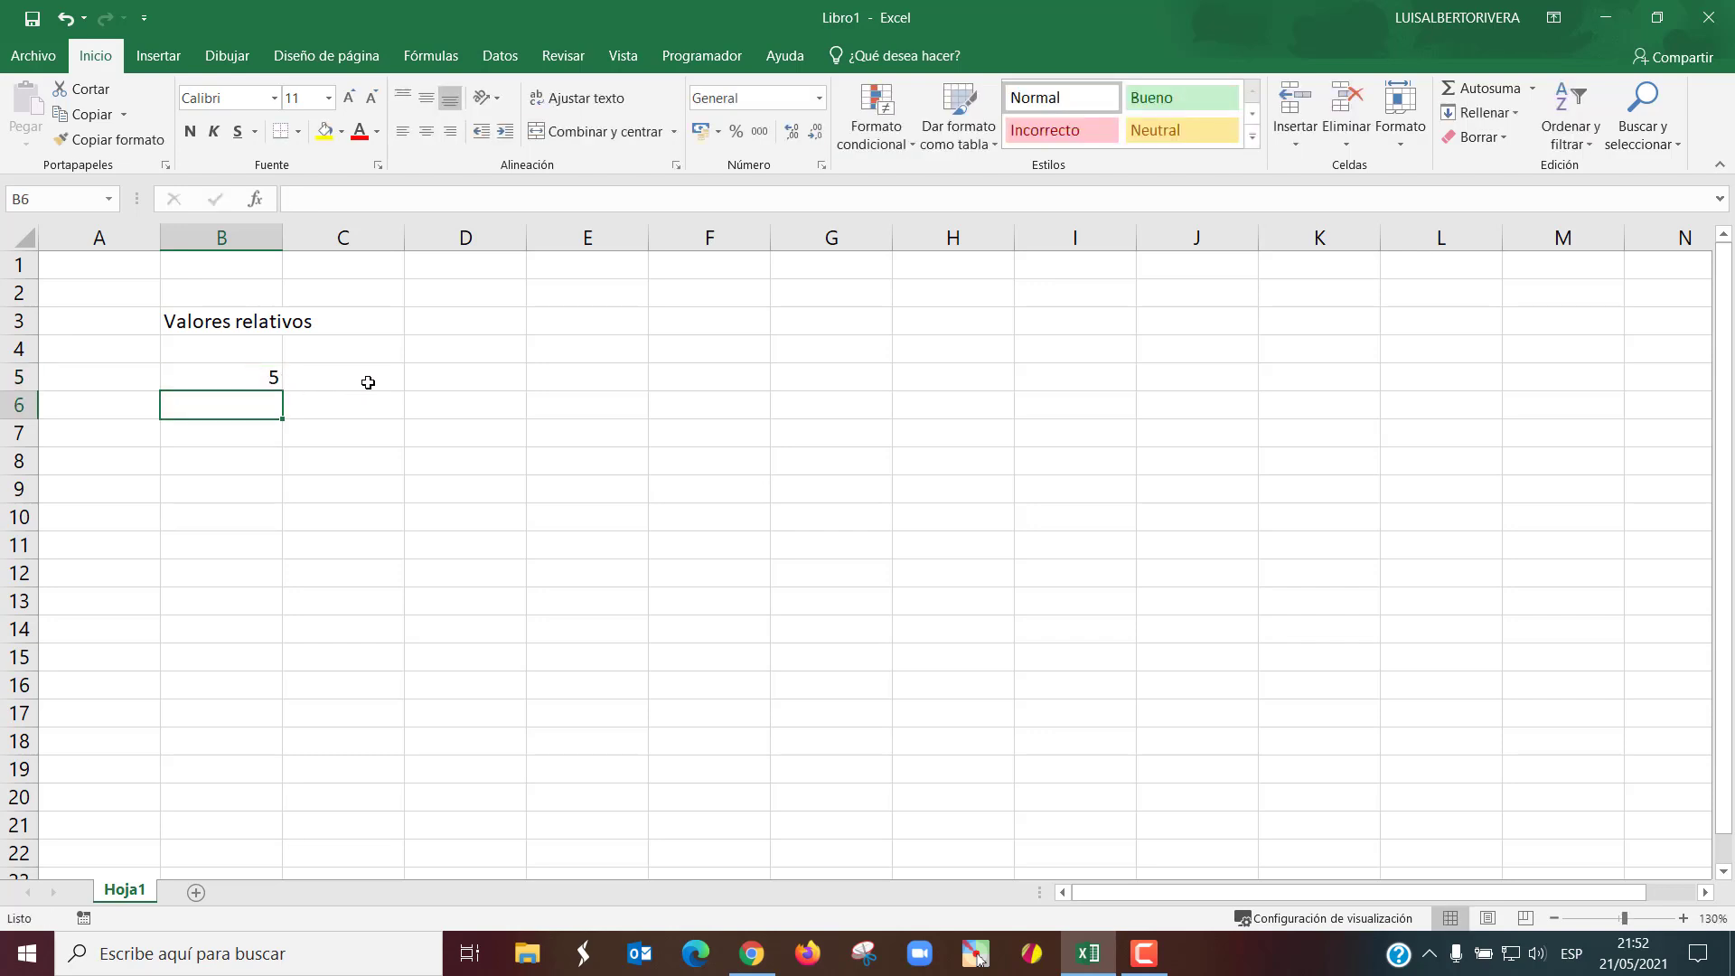
pyautogui.click(368, 382)
pyautogui.write('x')
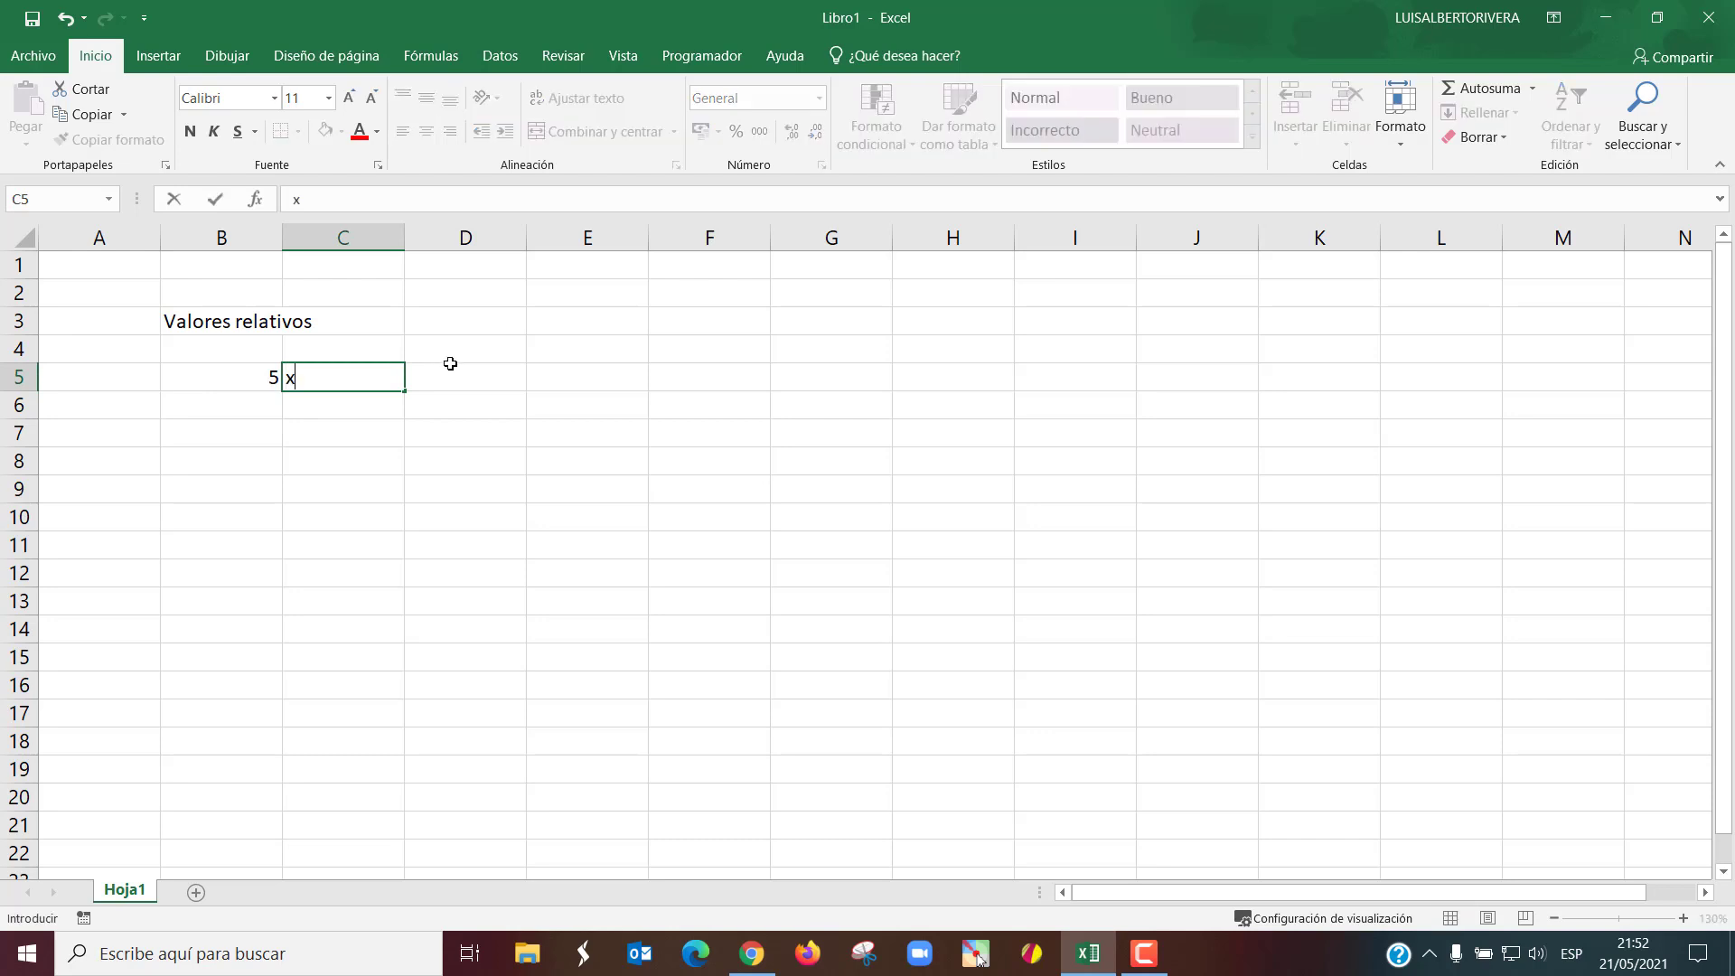
pyautogui.click(465, 363)
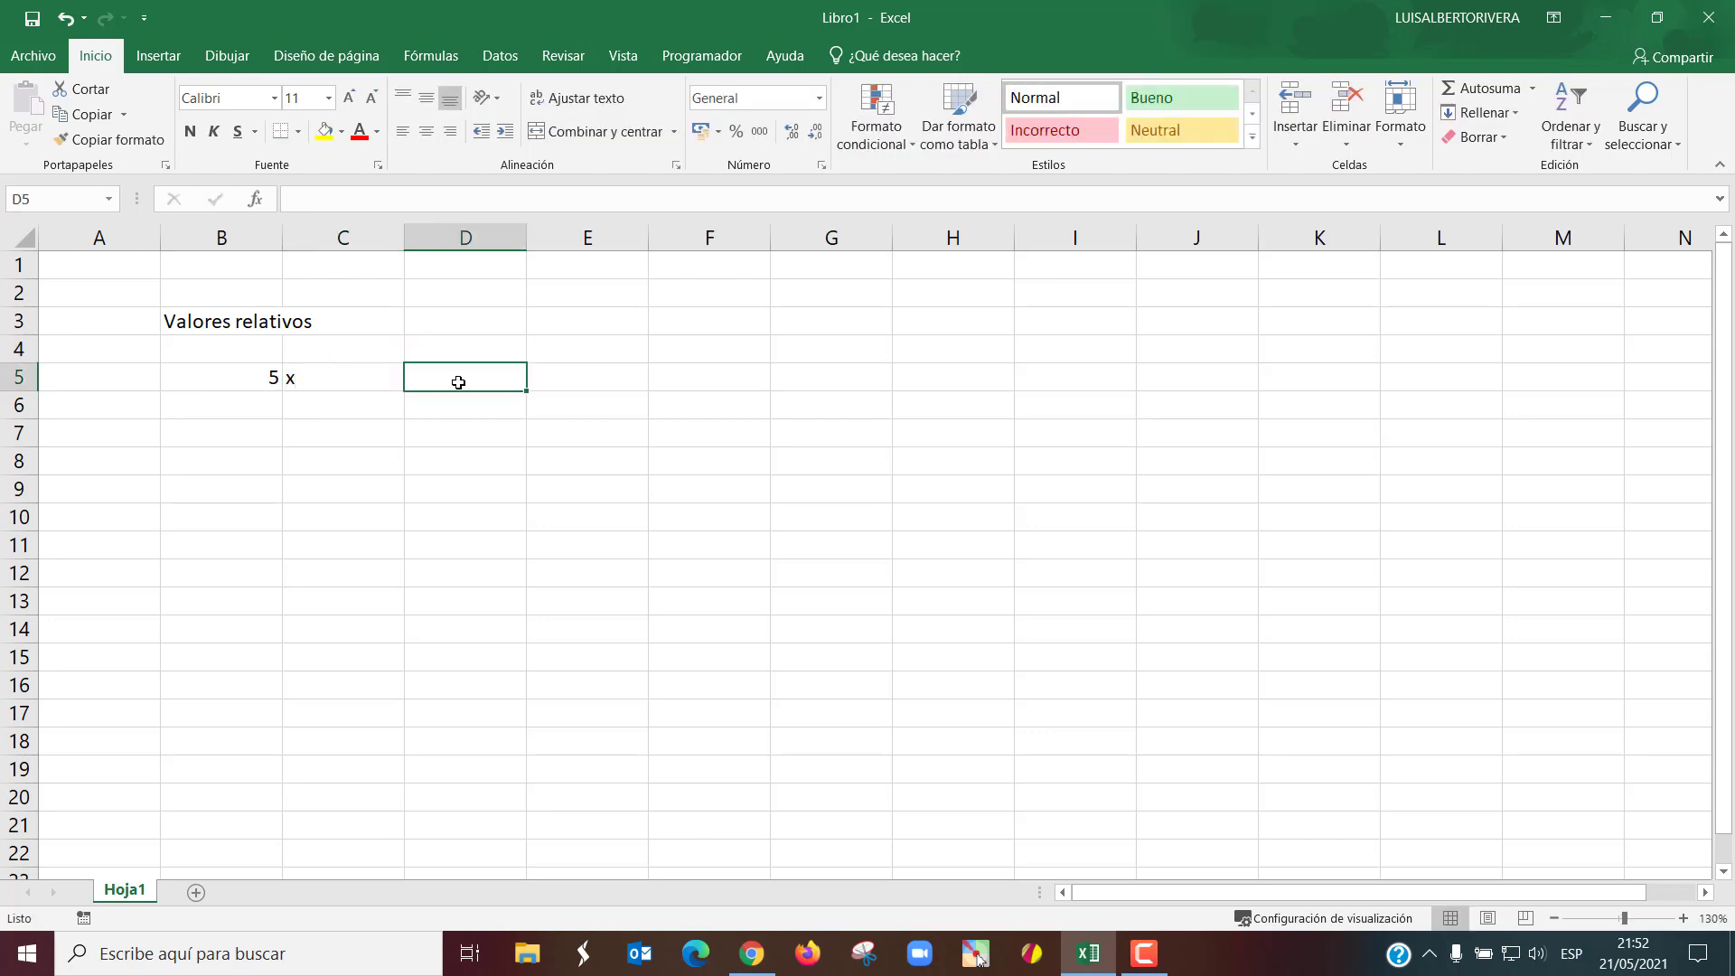
pyautogui.write('1')
pyautogui.press('Return')
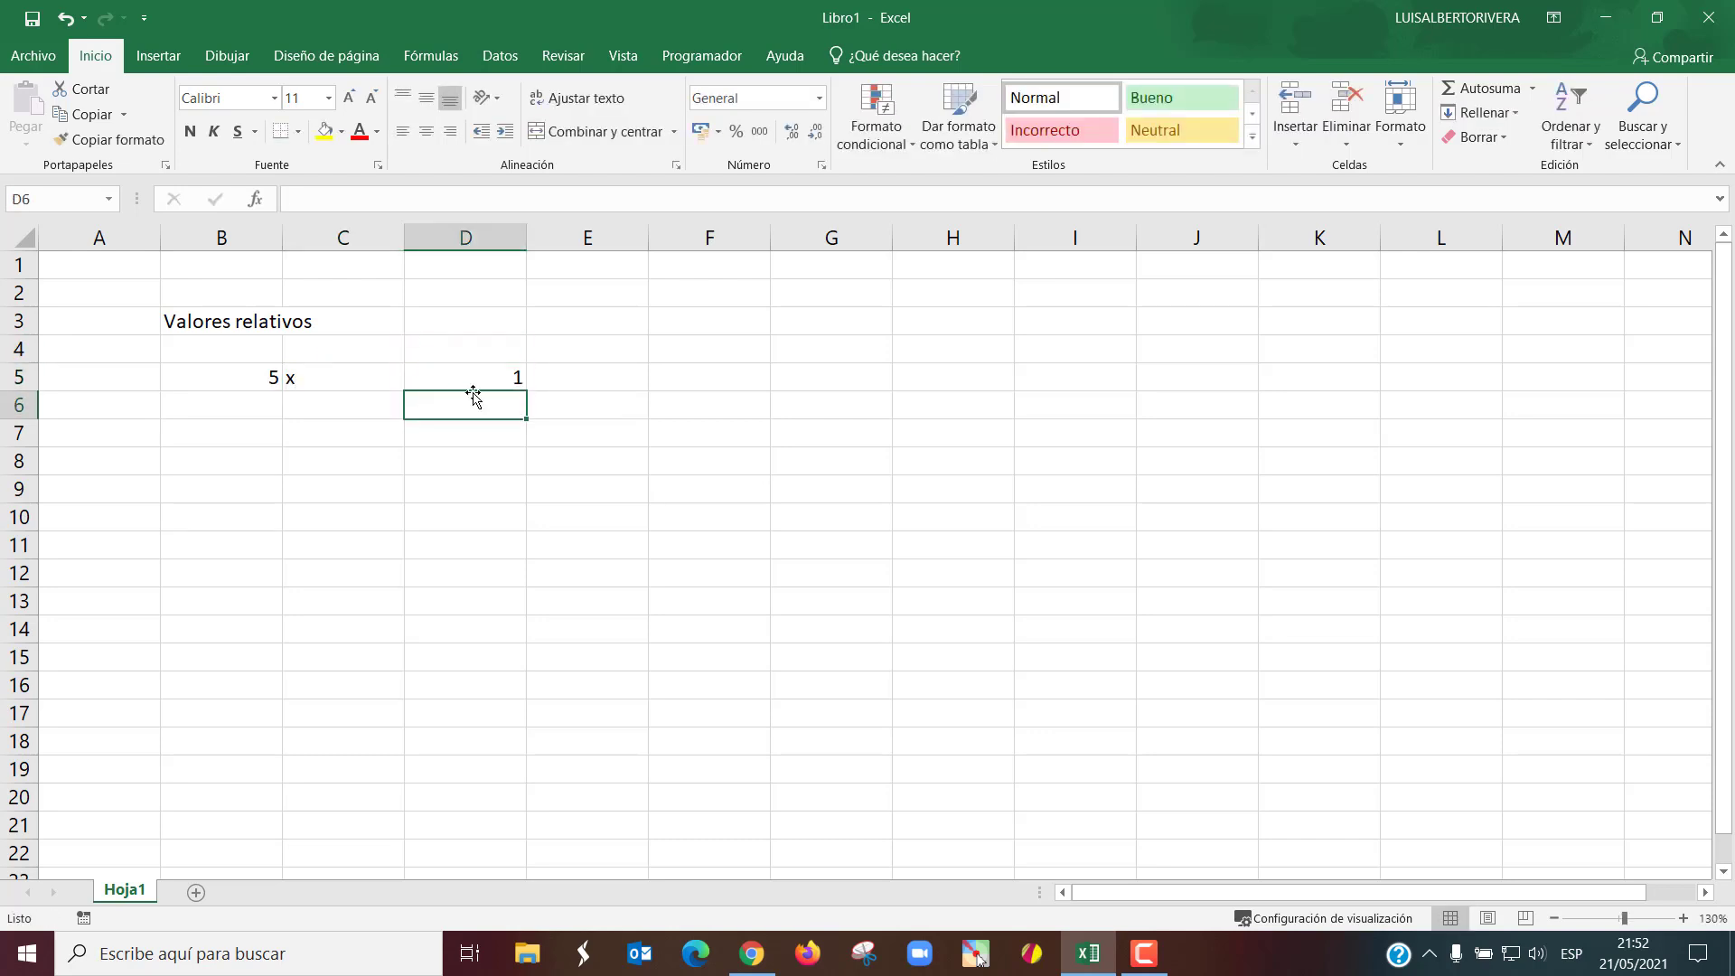
pyautogui.click(562, 375)
pyautogui.write('=')
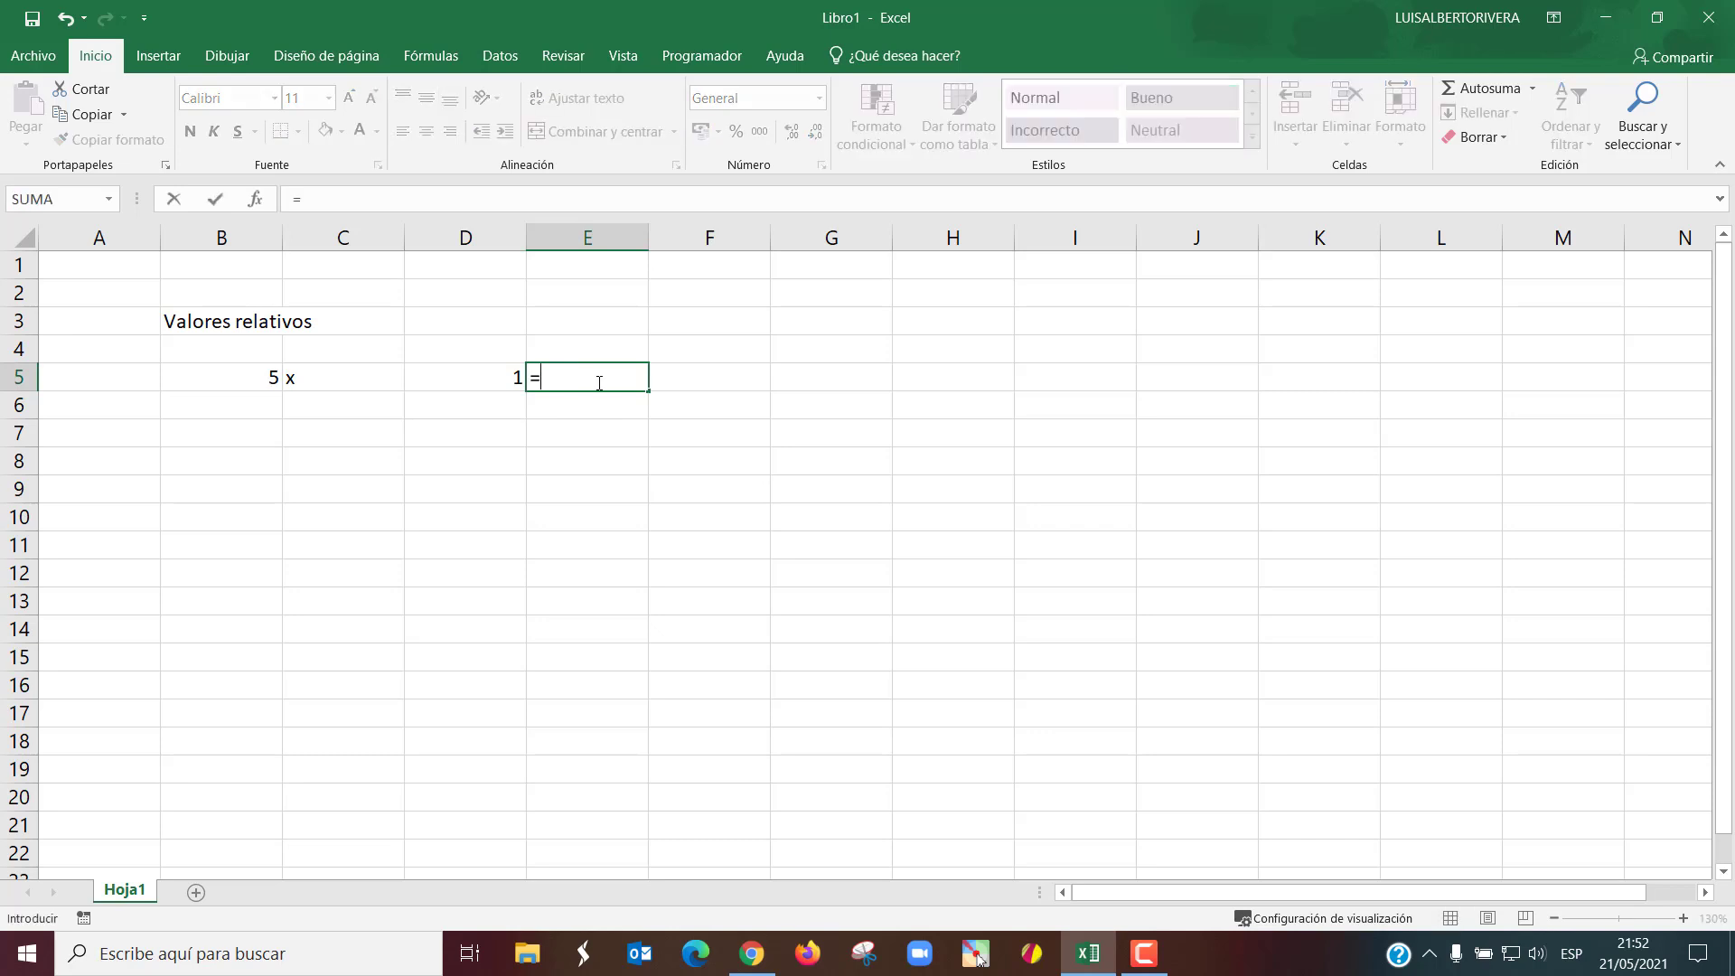
pyautogui.press('Return')
pyautogui.click(673, 379)
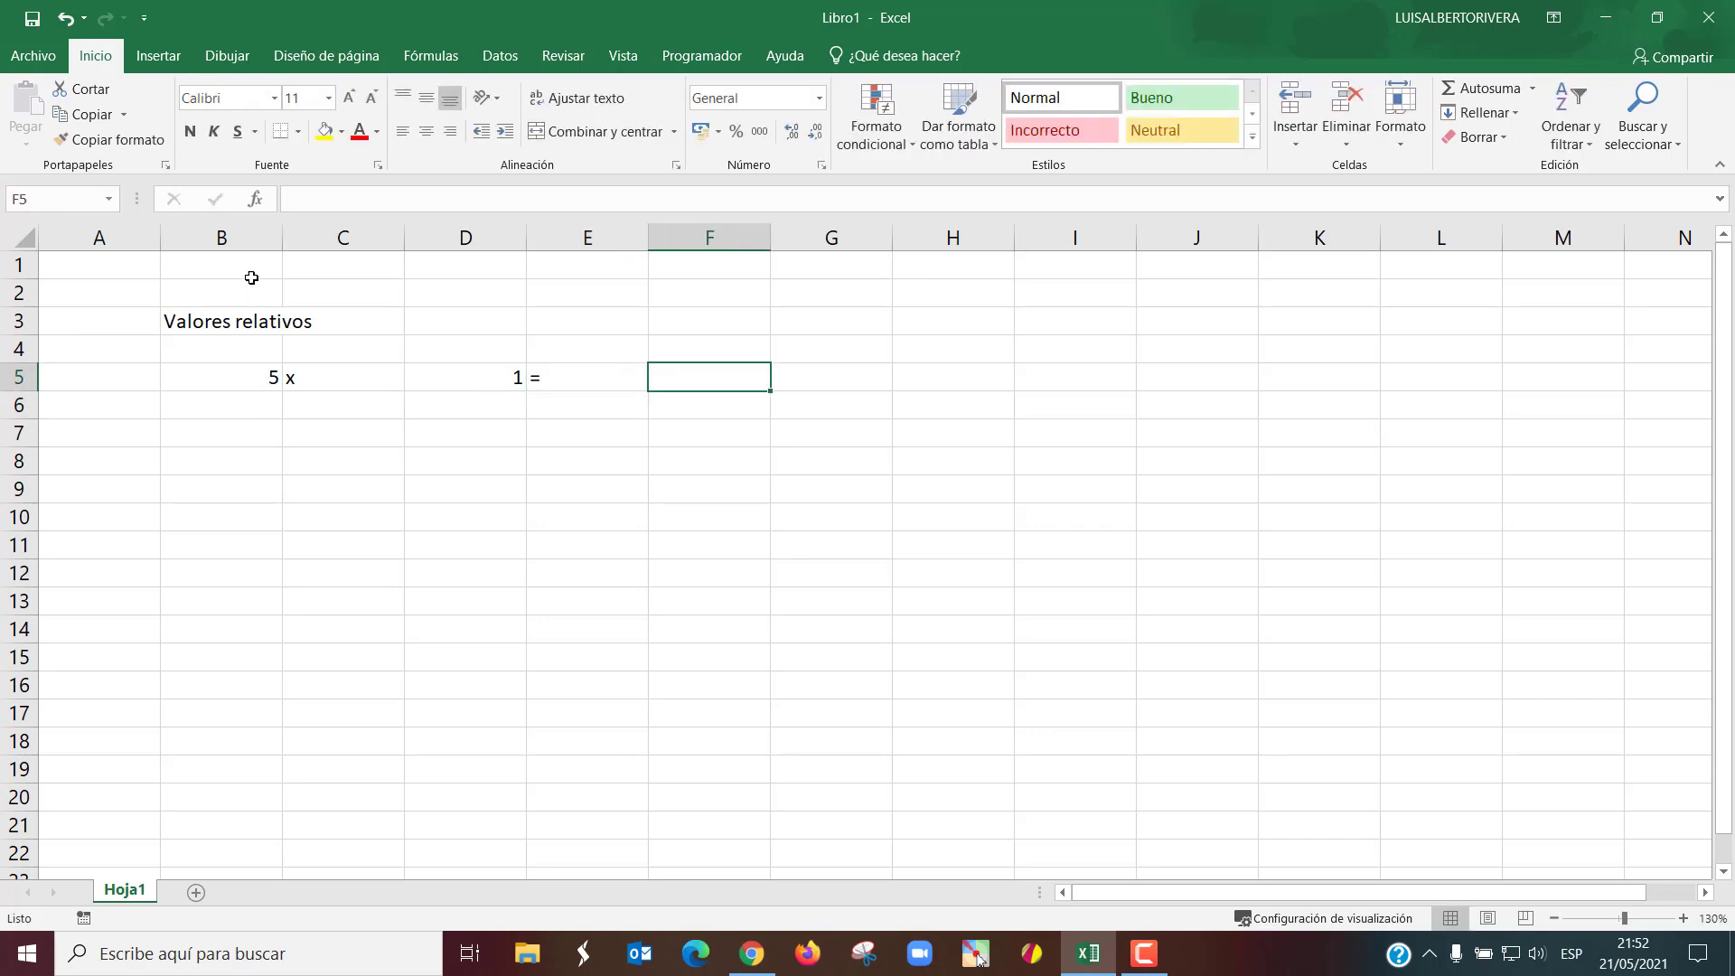
# - Narrow columns B to F and center their contents horizontally and vertically
pyautogui.click(256, 241)
pyautogui.moveTo(259, 240); pyautogui.dragTo(702, 232)
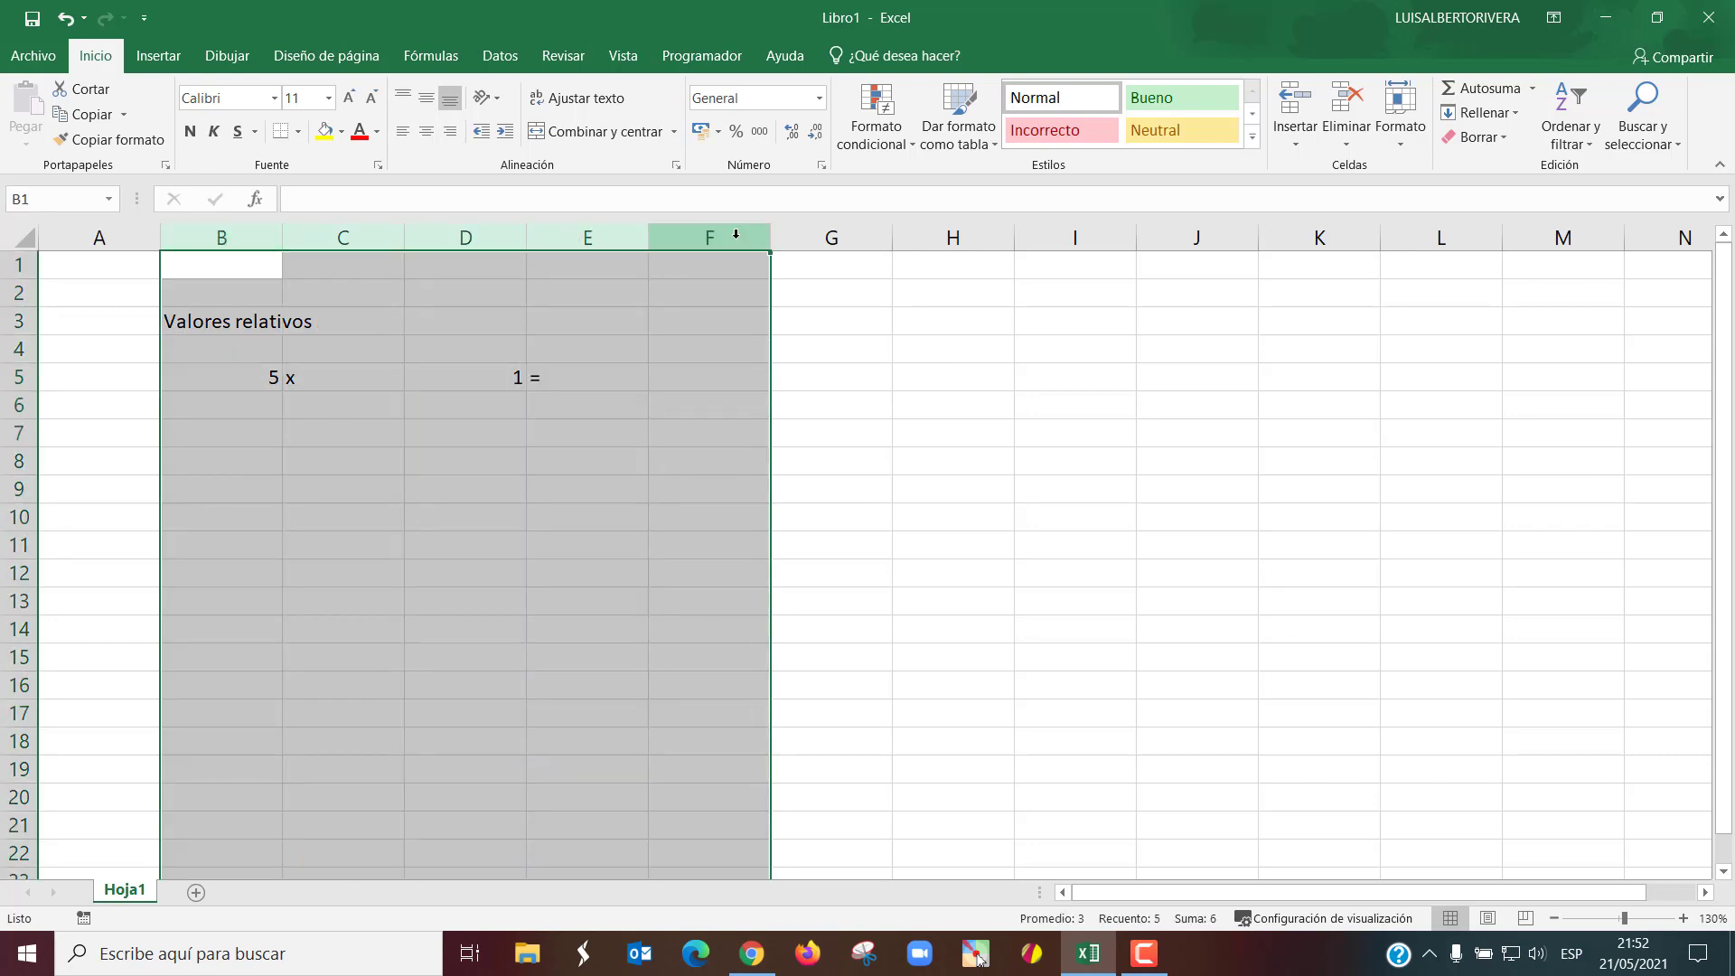
pyautogui.moveTo(770, 237); pyautogui.dragTo(688, 236)
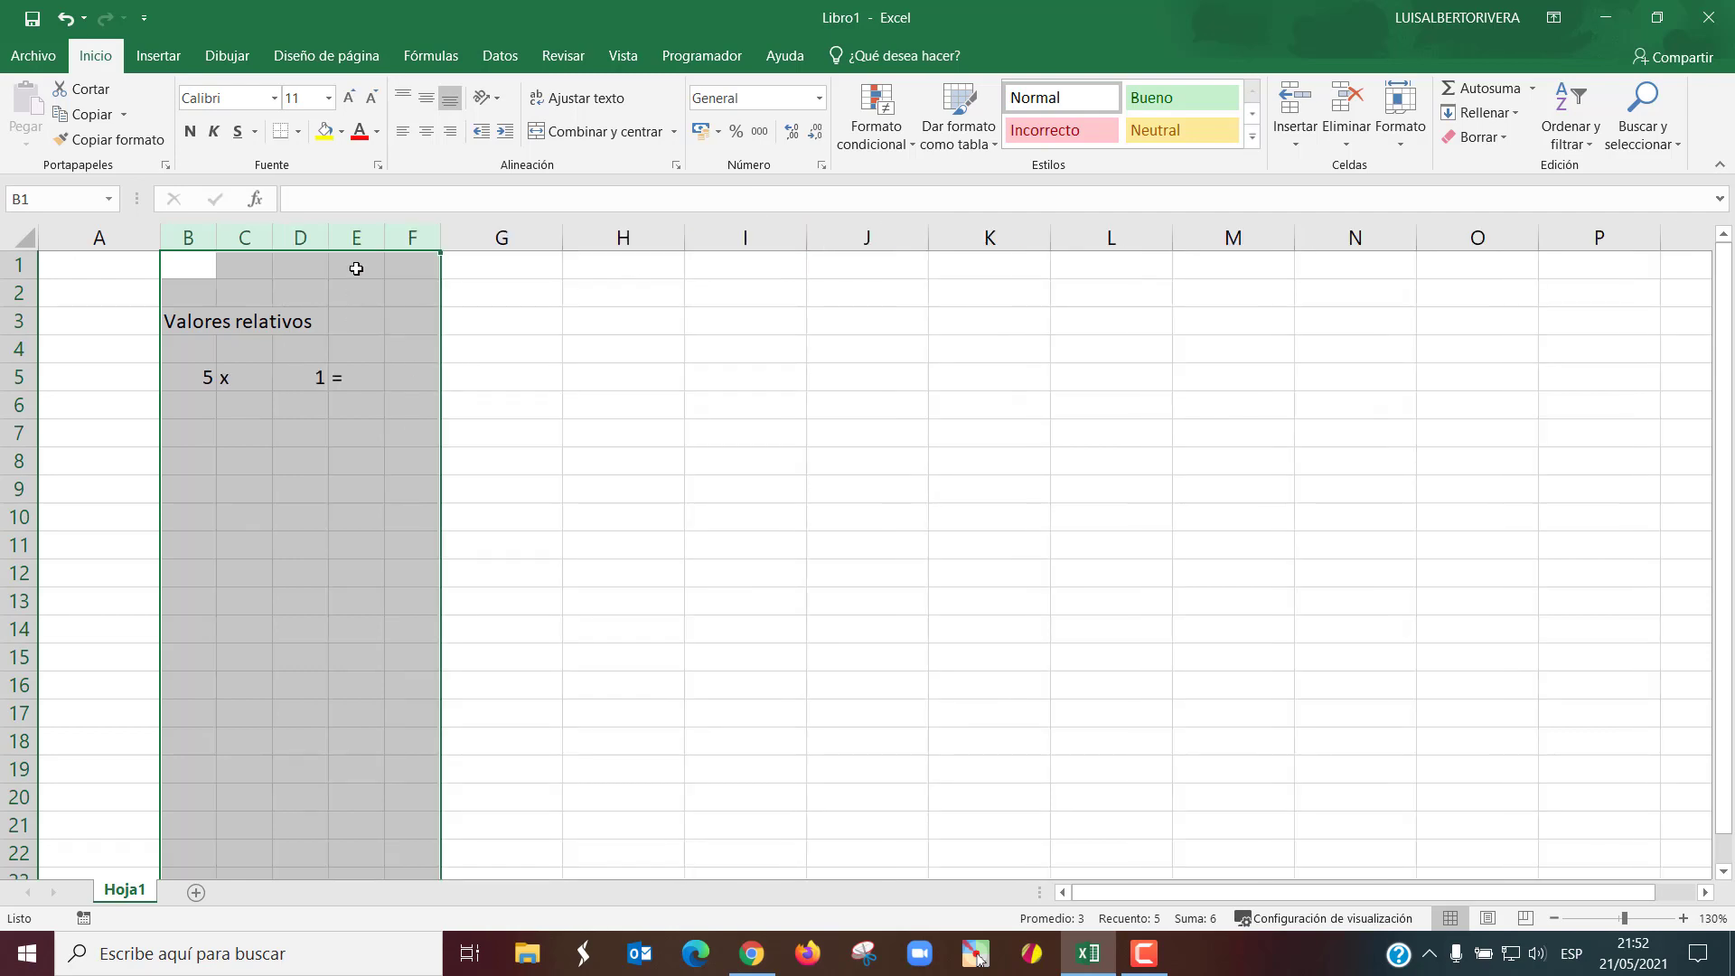
pyautogui.click(425, 133)
pyautogui.click(428, 99)
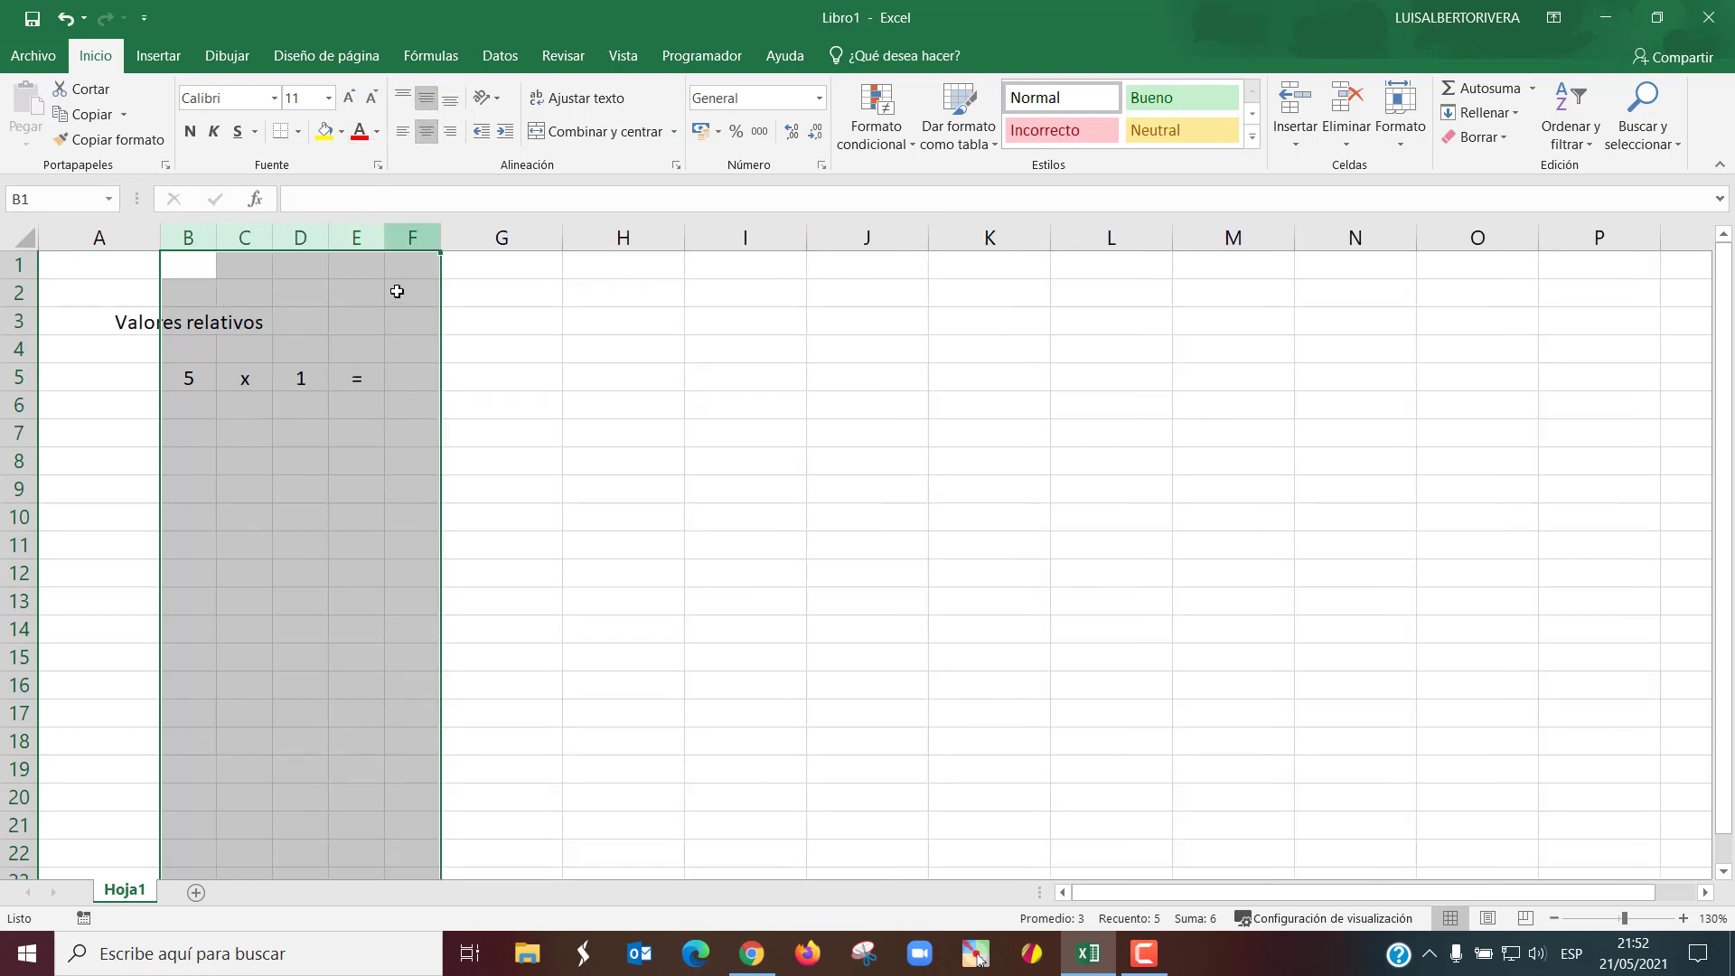
# - Merge B3:F3 and center the 'Valores relativos' title across it
pyautogui.click(362, 383)
pyautogui.click(183, 320)
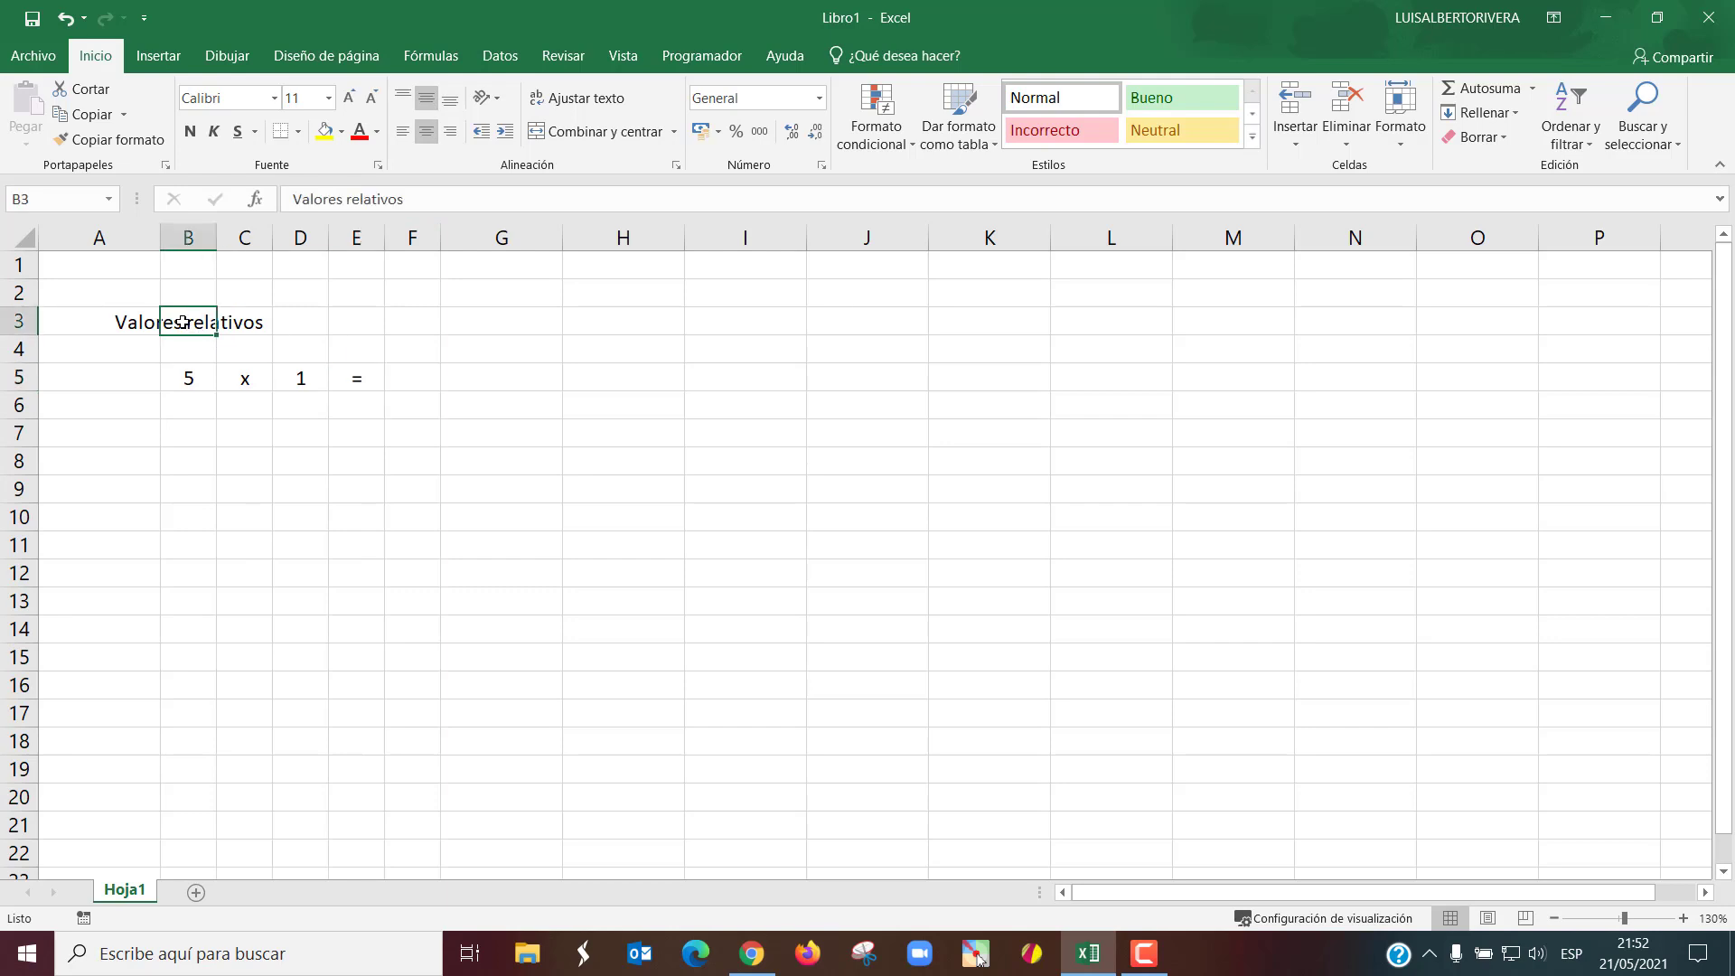
pyautogui.moveTo(182, 321); pyautogui.dragTo(426, 324)
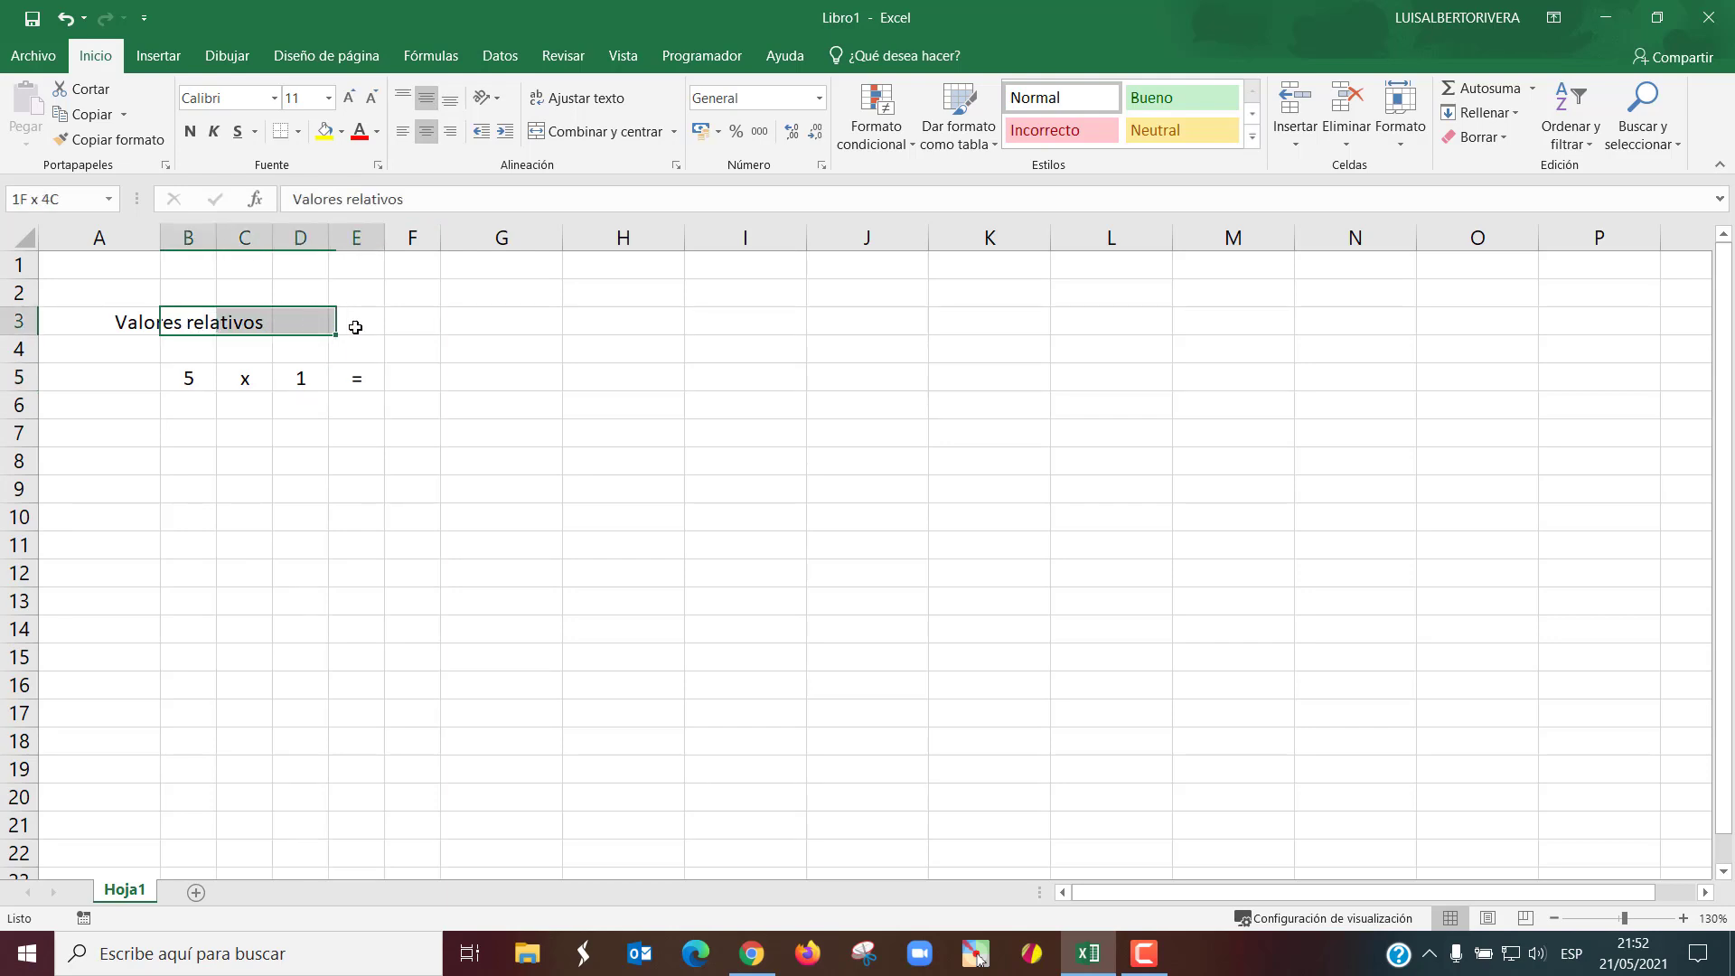
pyautogui.click(582, 133)
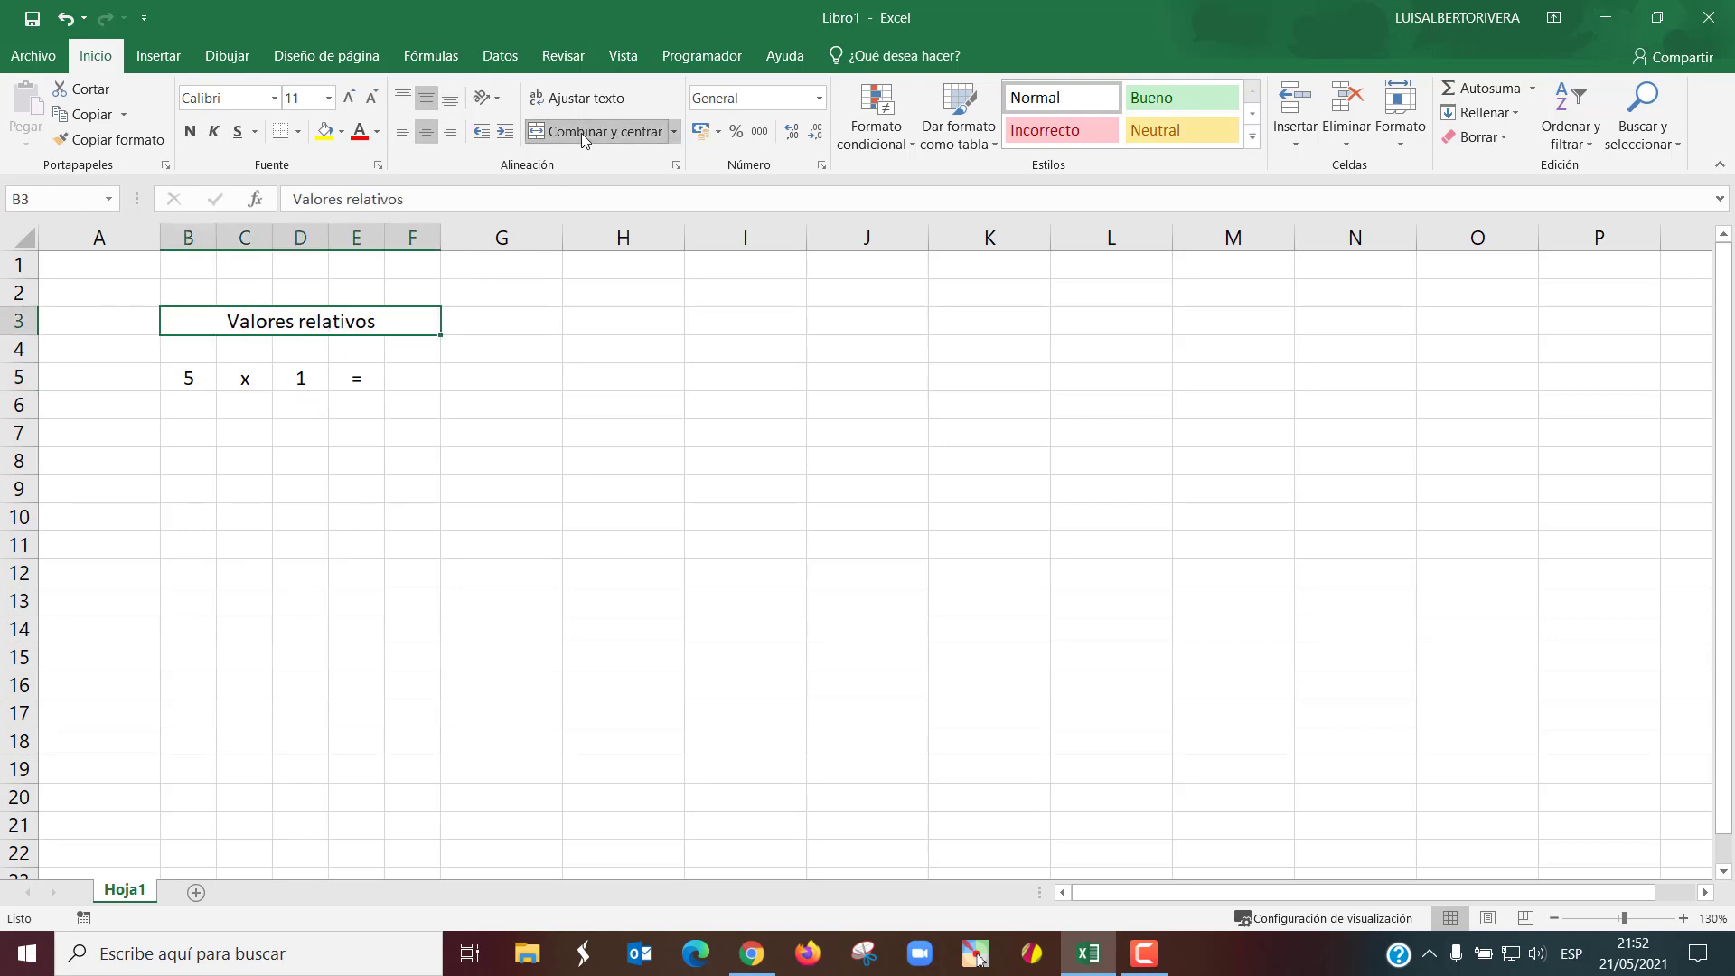
pyautogui.click(526, 424)
pyautogui.click(198, 376)
pyautogui.click(316, 383)
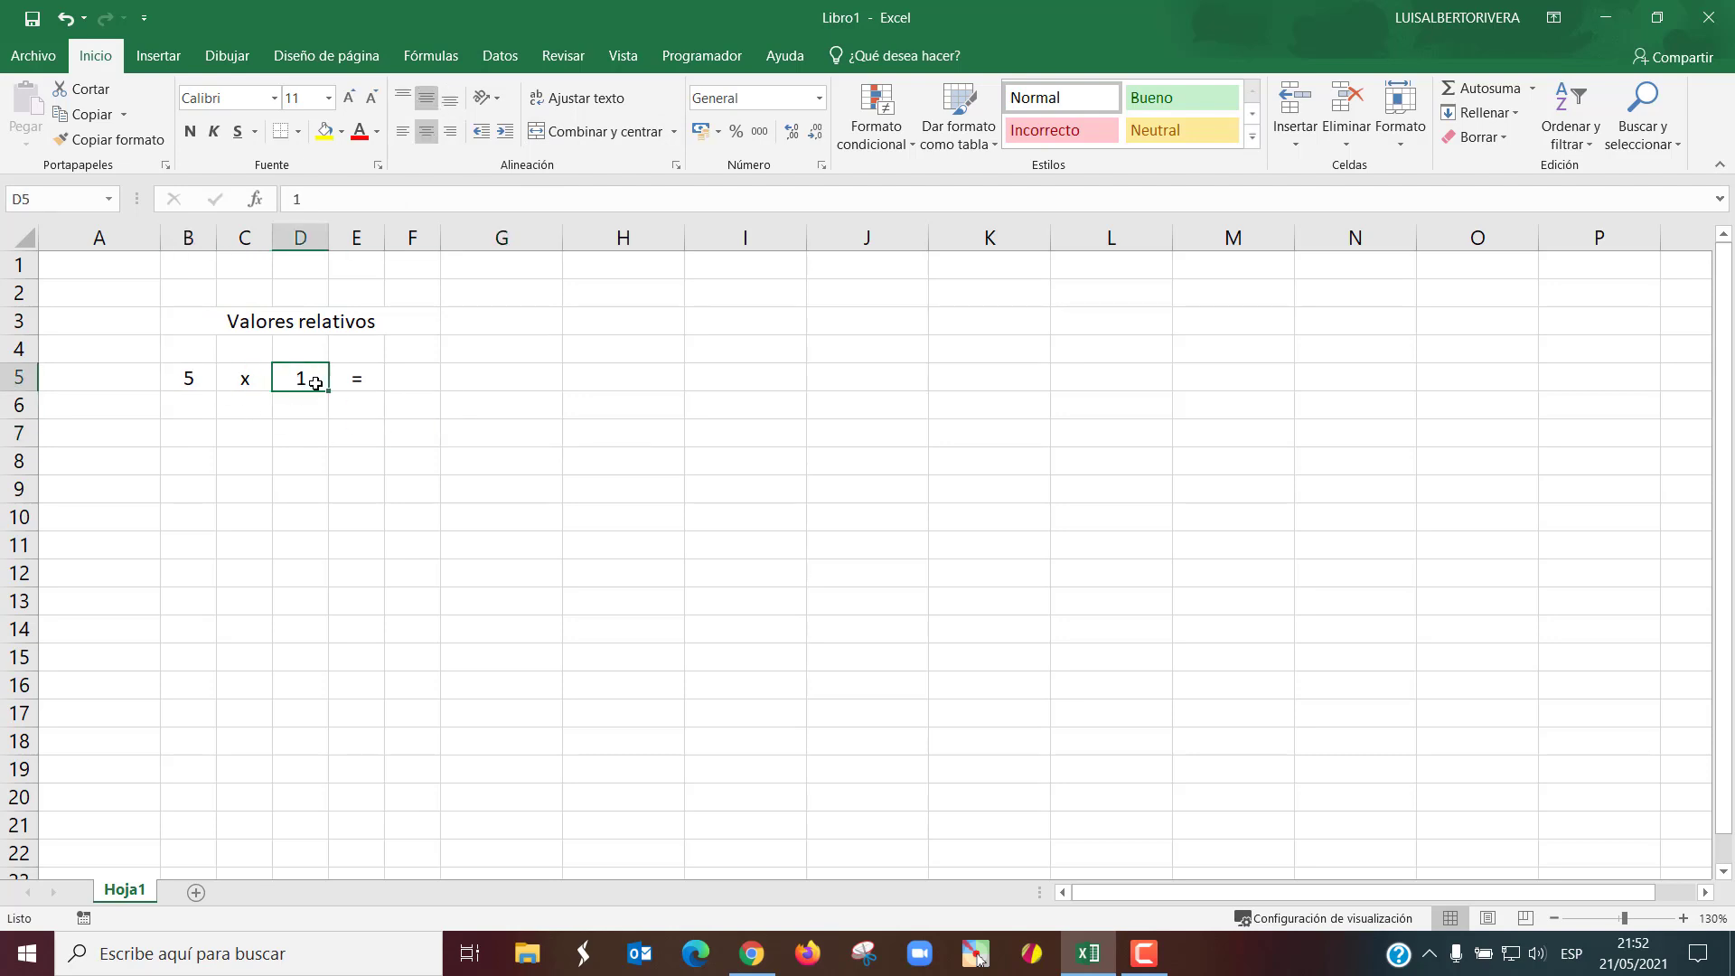
# - Fill rows 5–16: number D from 1 to 12 and copy x, 5 and = down to row 16
pyautogui.moveTo(328, 390); pyautogui.dragTo(312, 694)
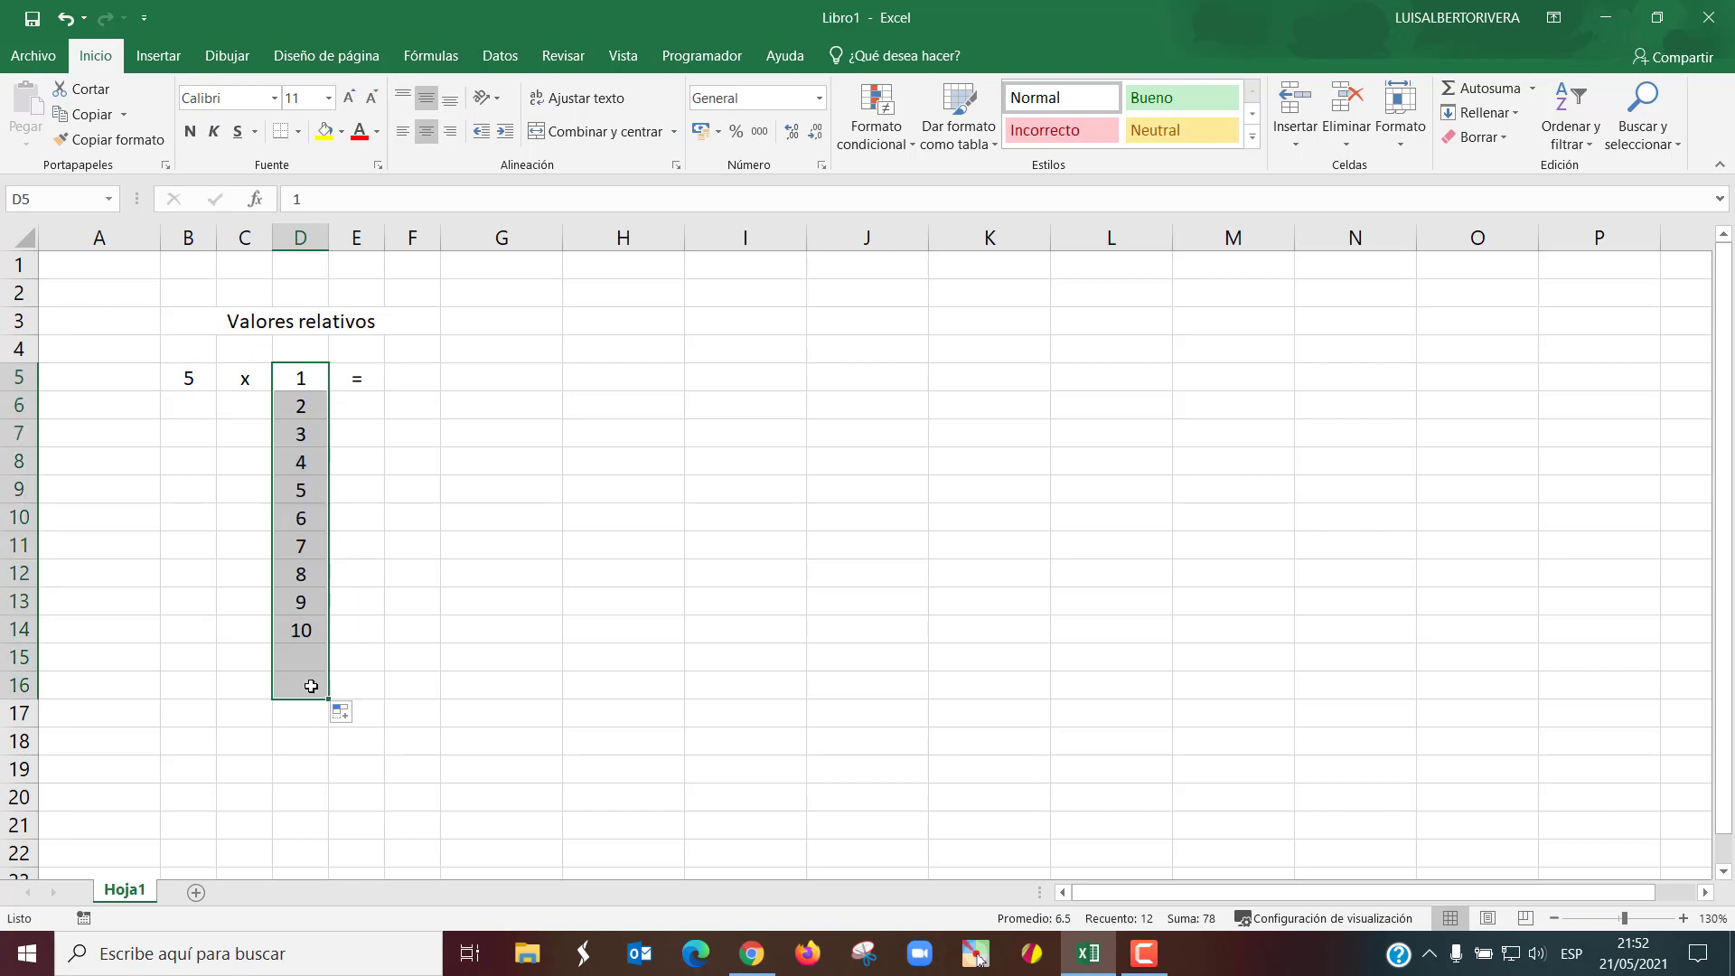
pyautogui.click(262, 385)
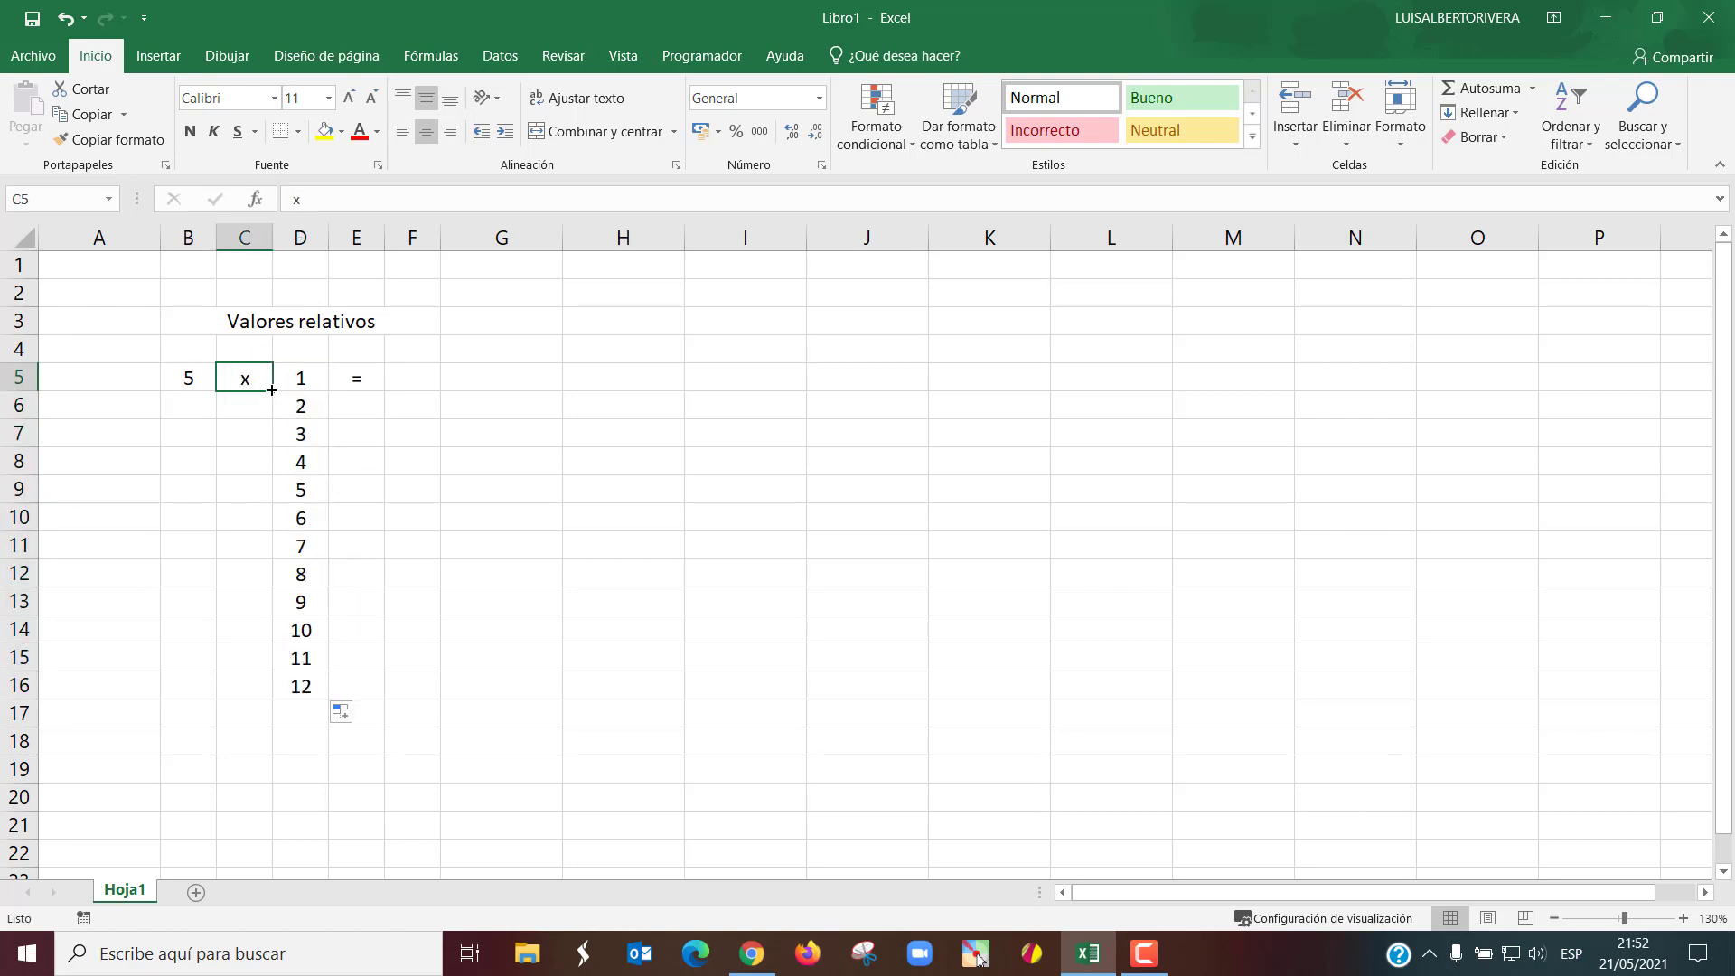
pyautogui.moveTo(272, 391); pyautogui.dragTo(266, 691)
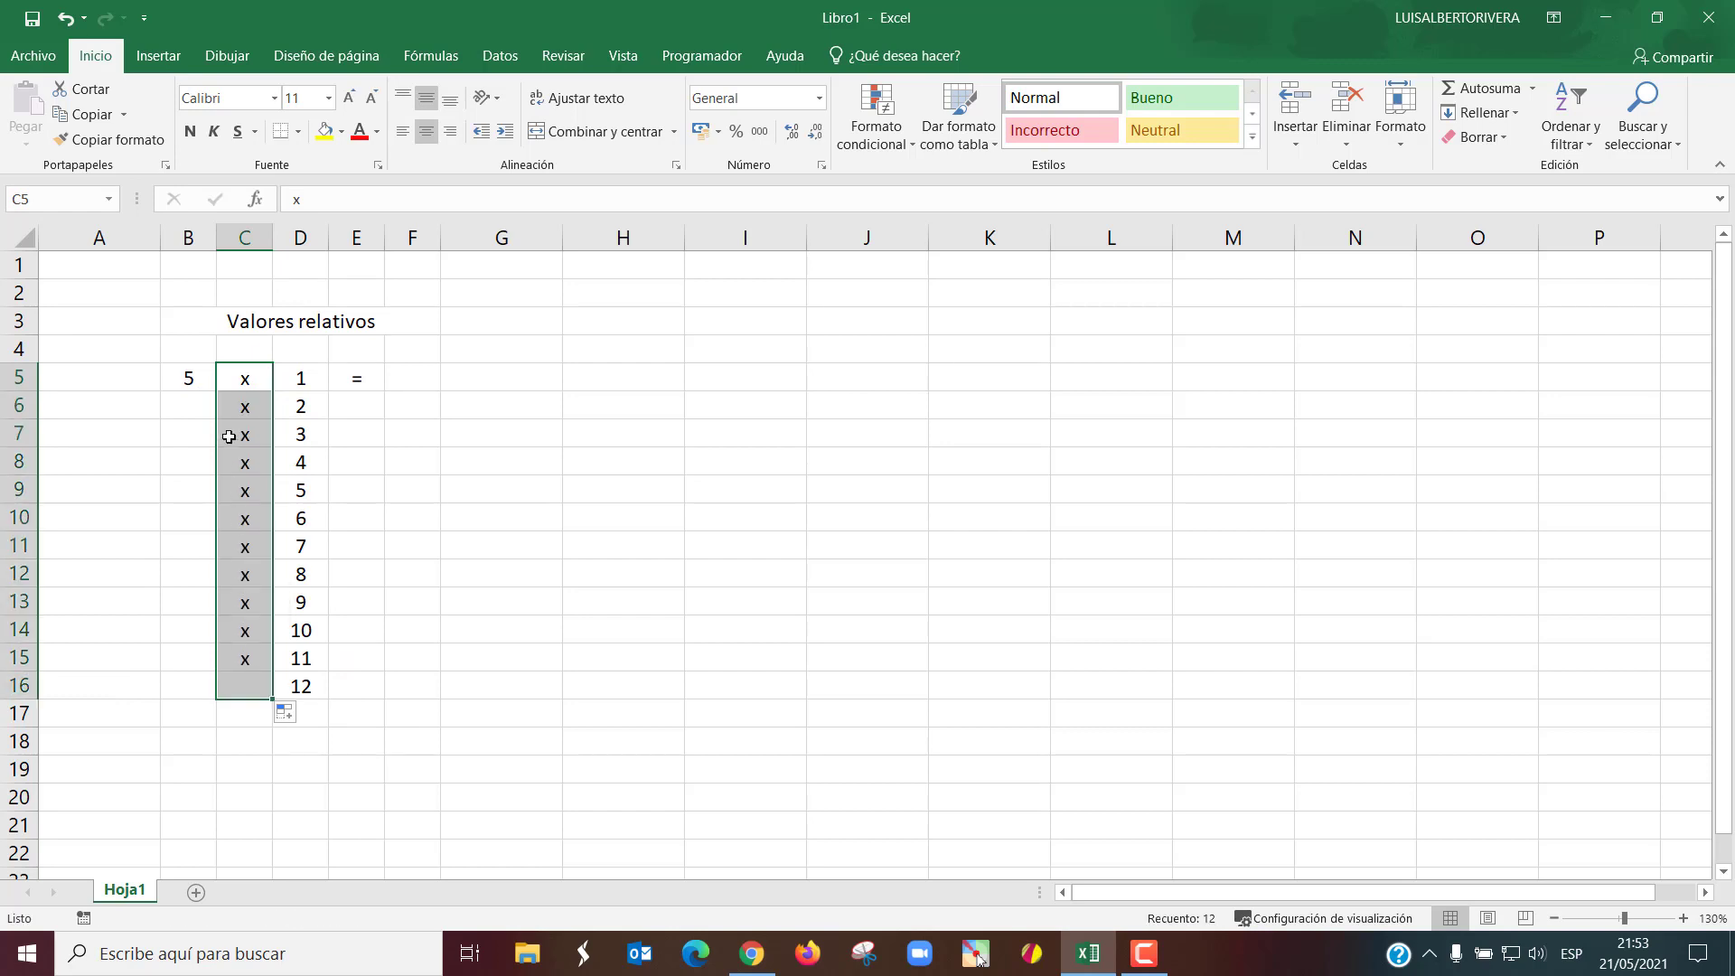
pyautogui.click(201, 377)
pyautogui.moveTo(217, 391); pyautogui.dragTo(214, 692)
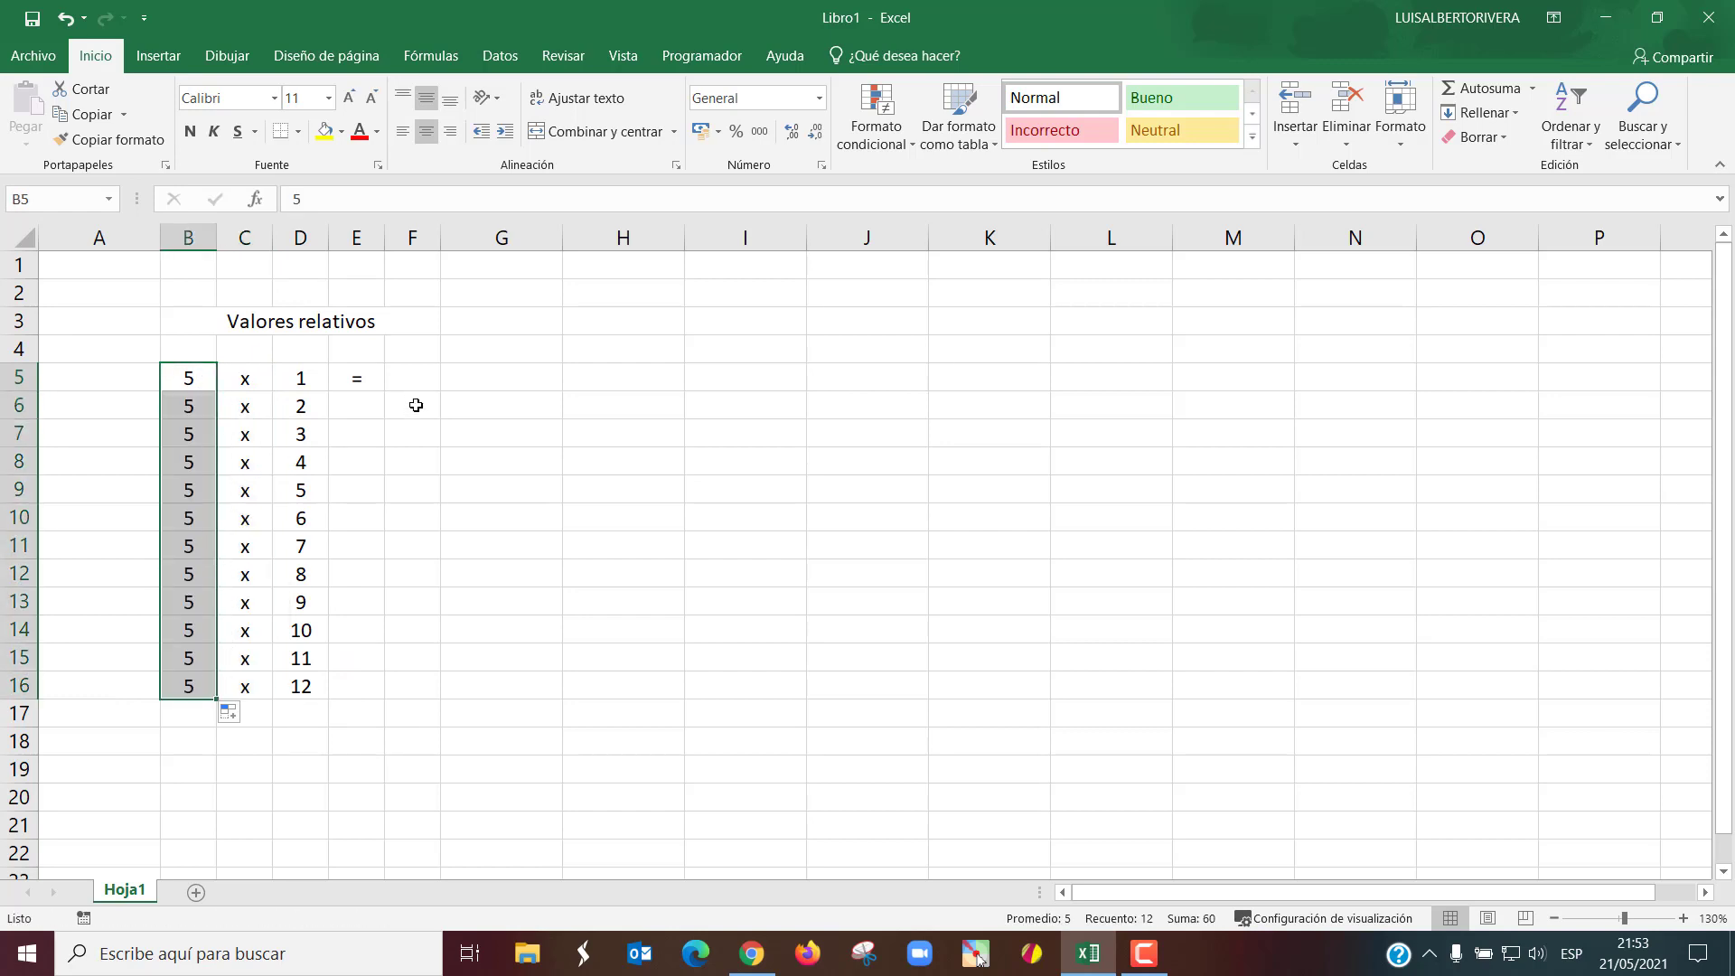
pyautogui.click(375, 377)
pyautogui.moveTo(384, 391); pyautogui.dragTo(363, 695)
pyautogui.click(398, 378)
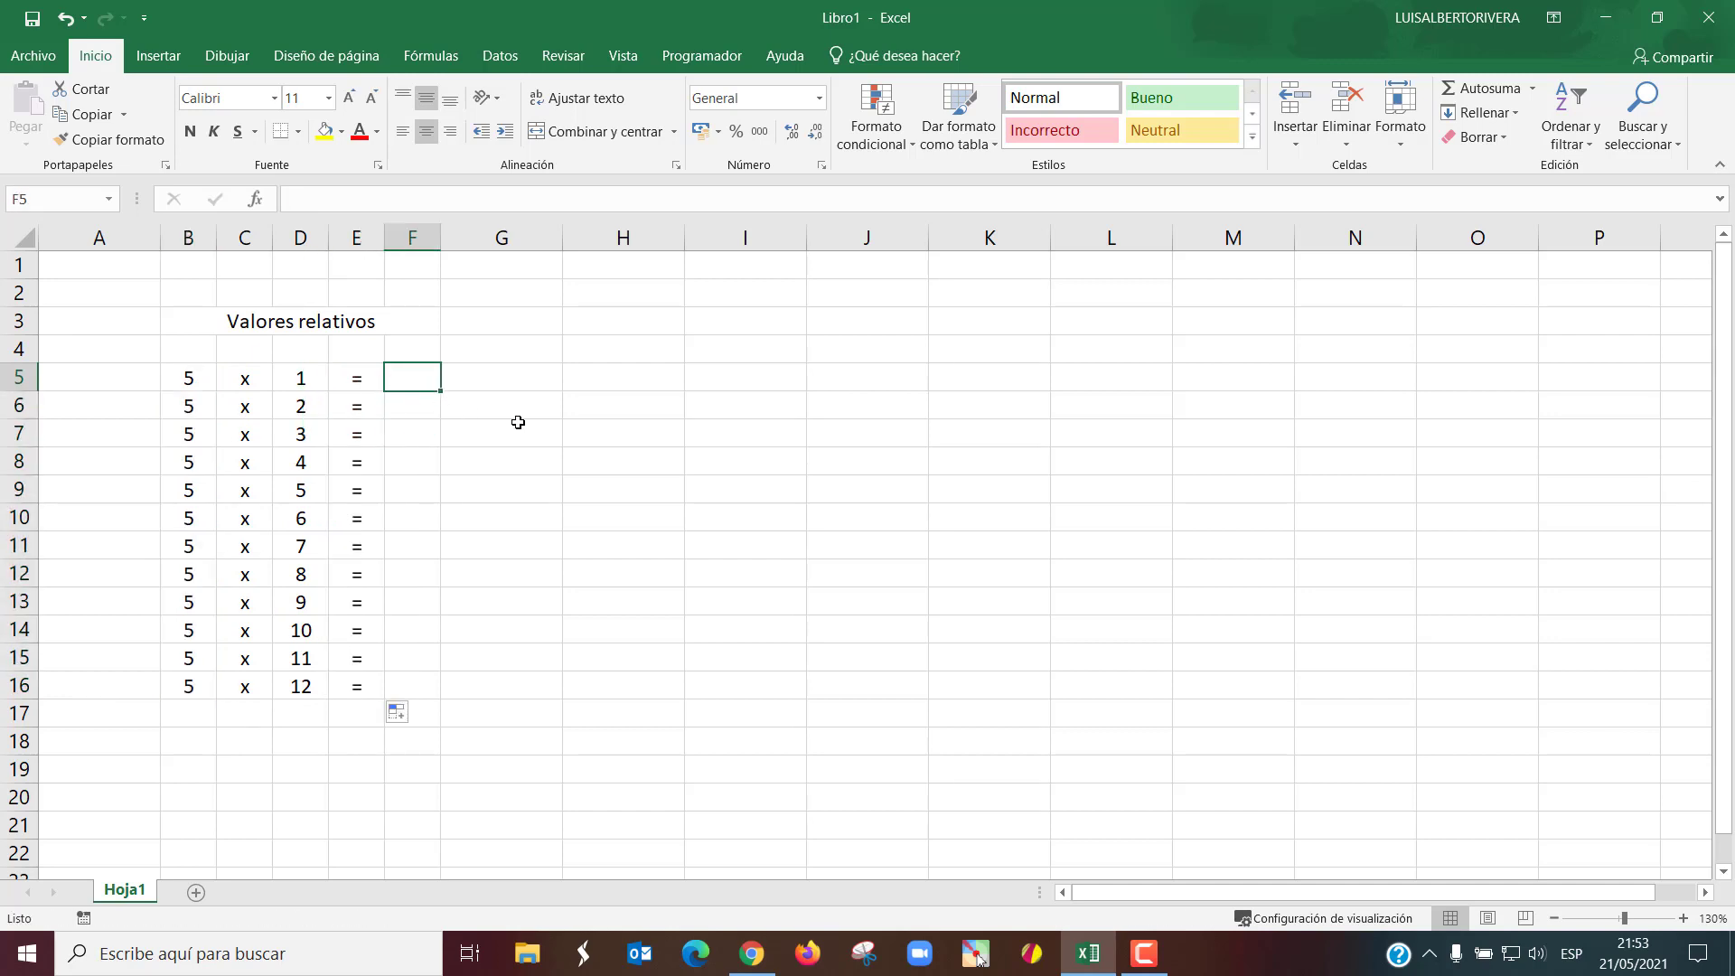
# - Enter the formula =B5*D5 in F5, giving 5, and check its references
pyautogui.write('=')
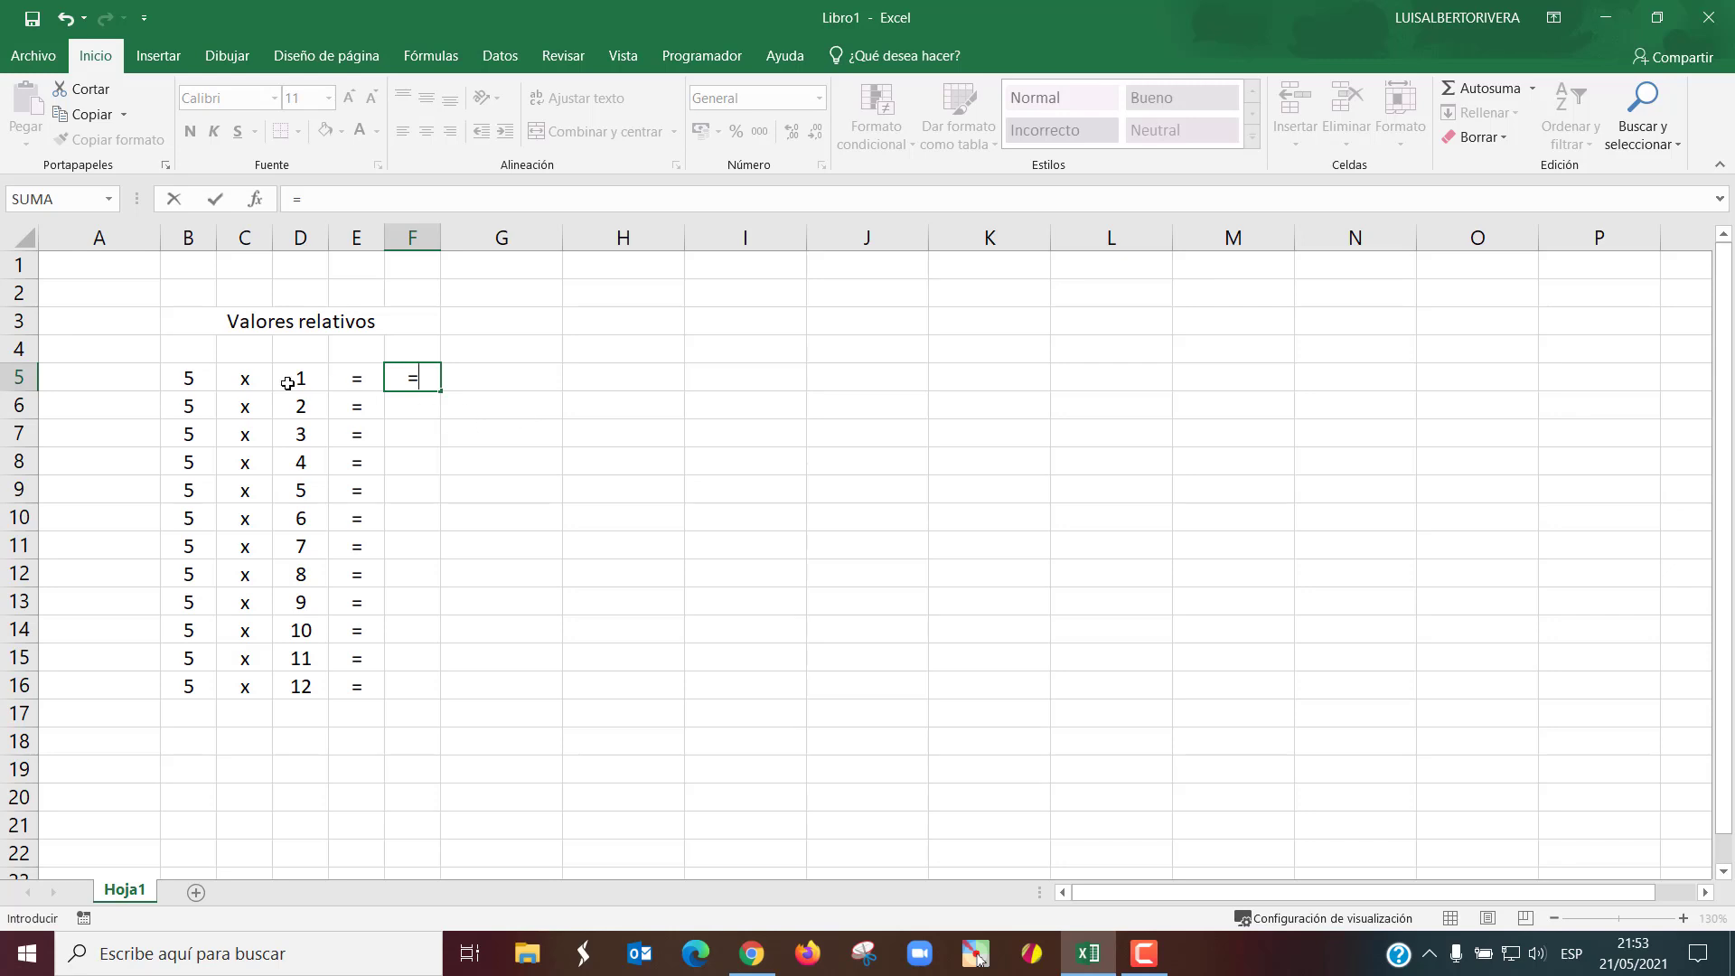
pyautogui.click(189, 377)
pyautogui.write('*')
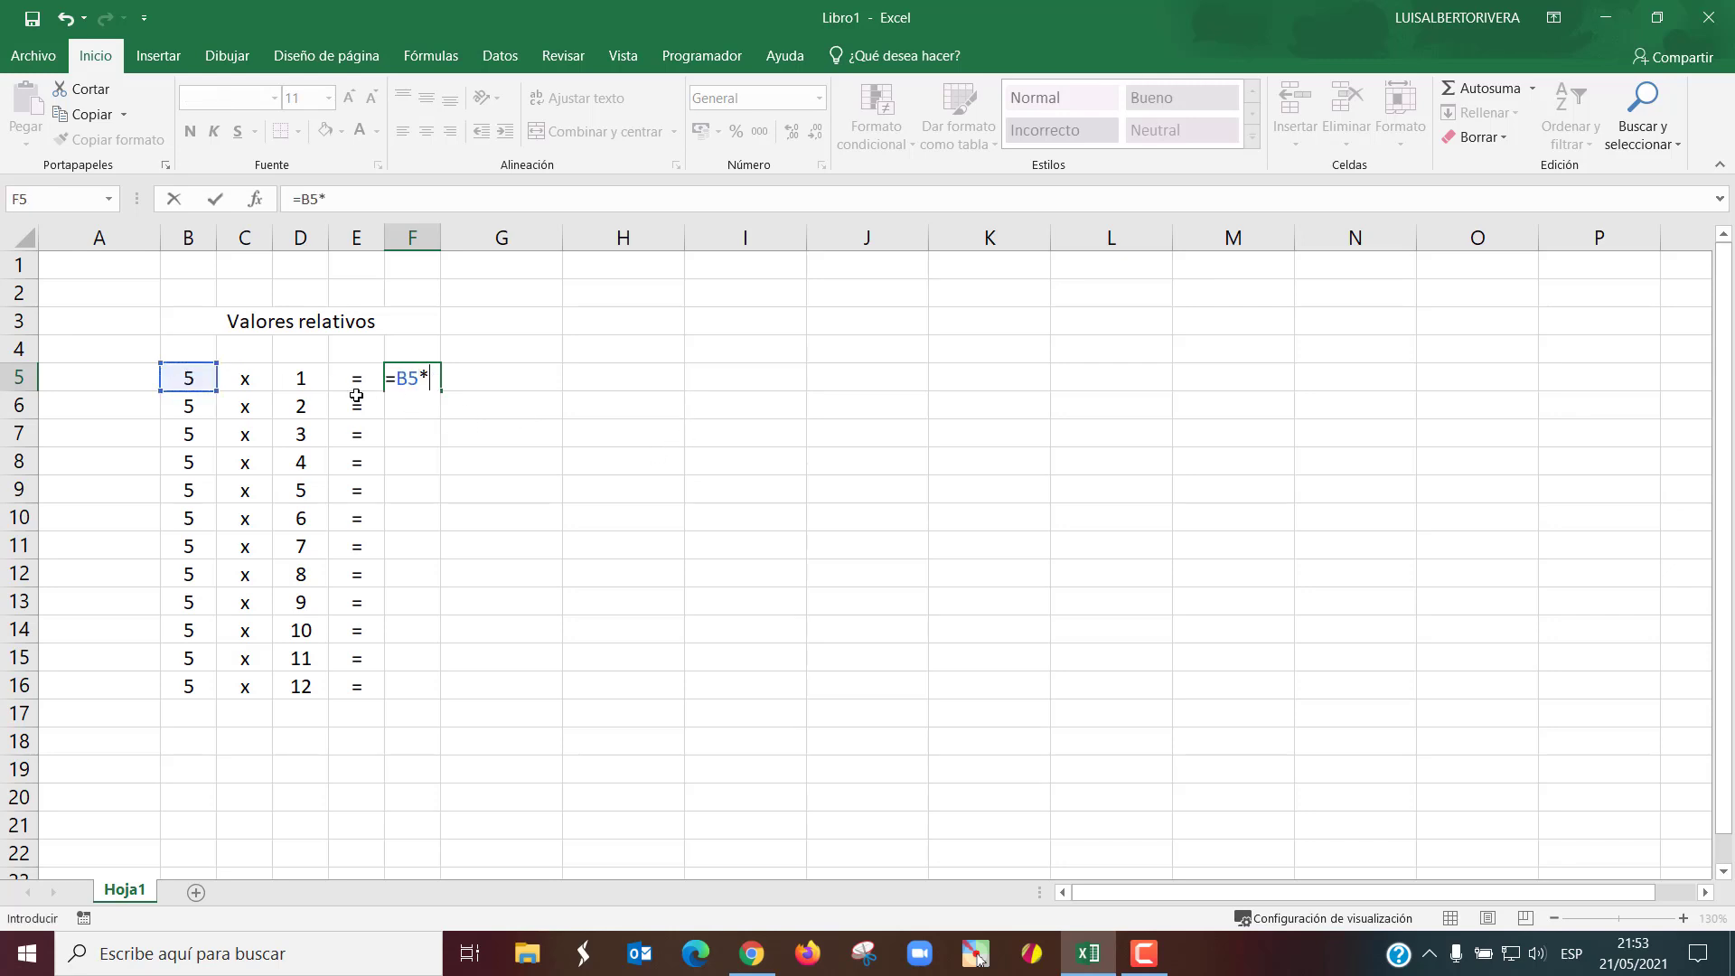
pyautogui.click(291, 385)
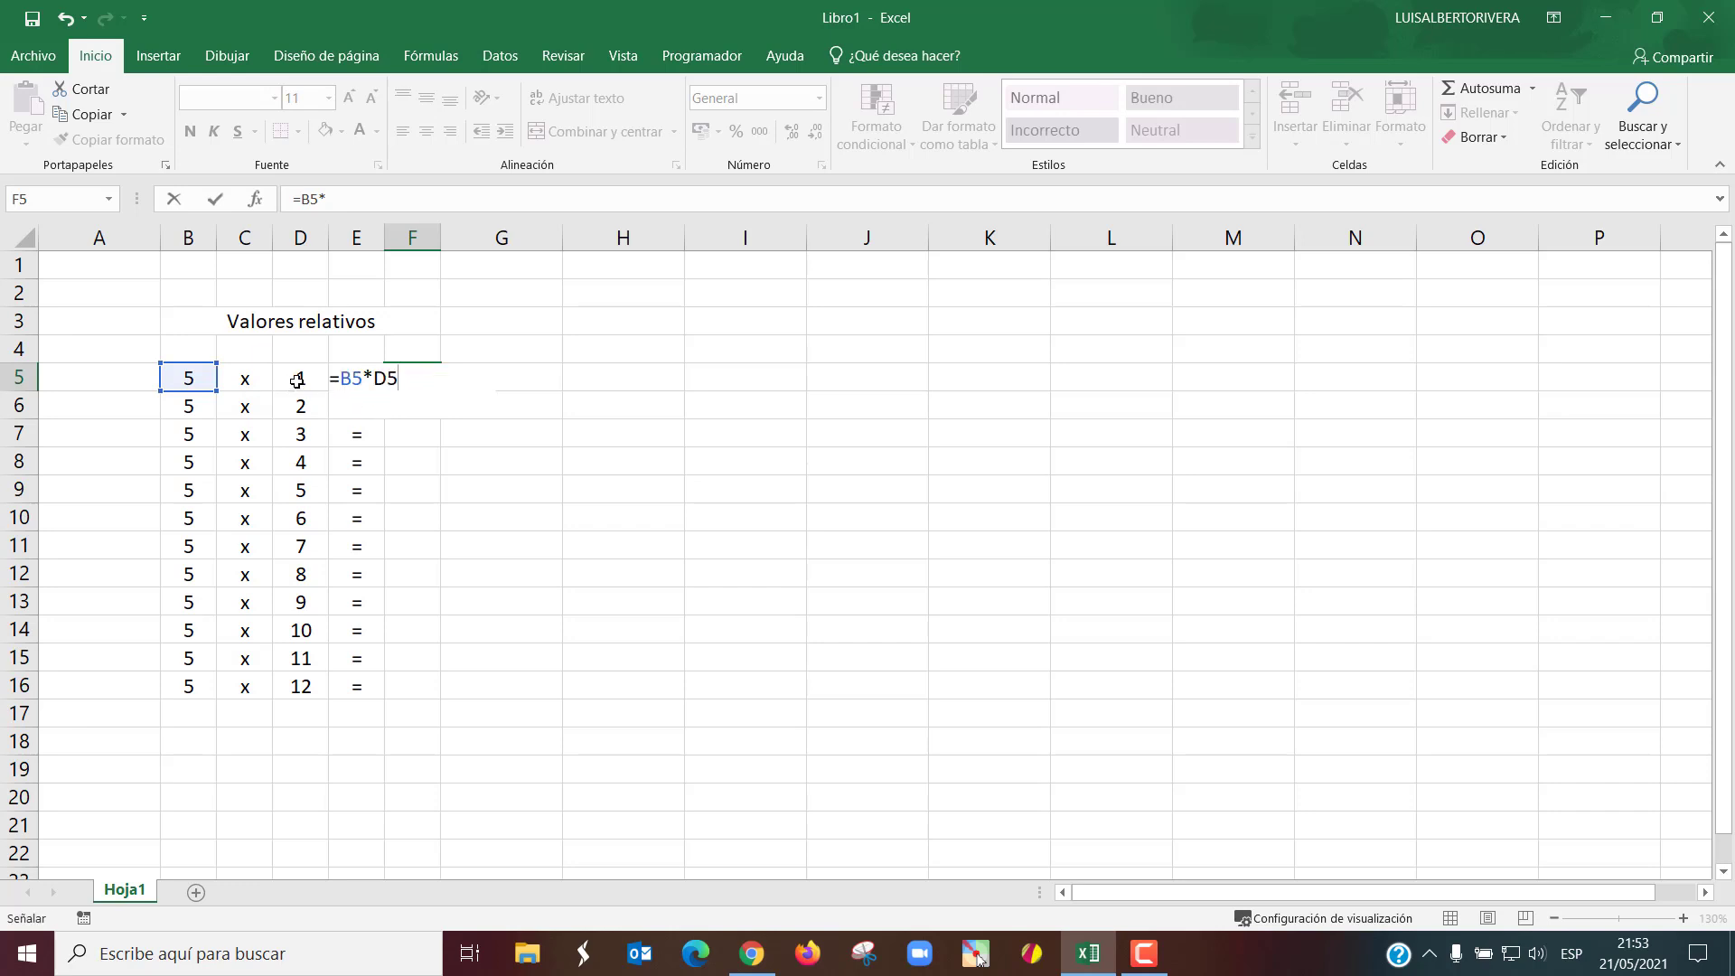
pyautogui.press('Return')
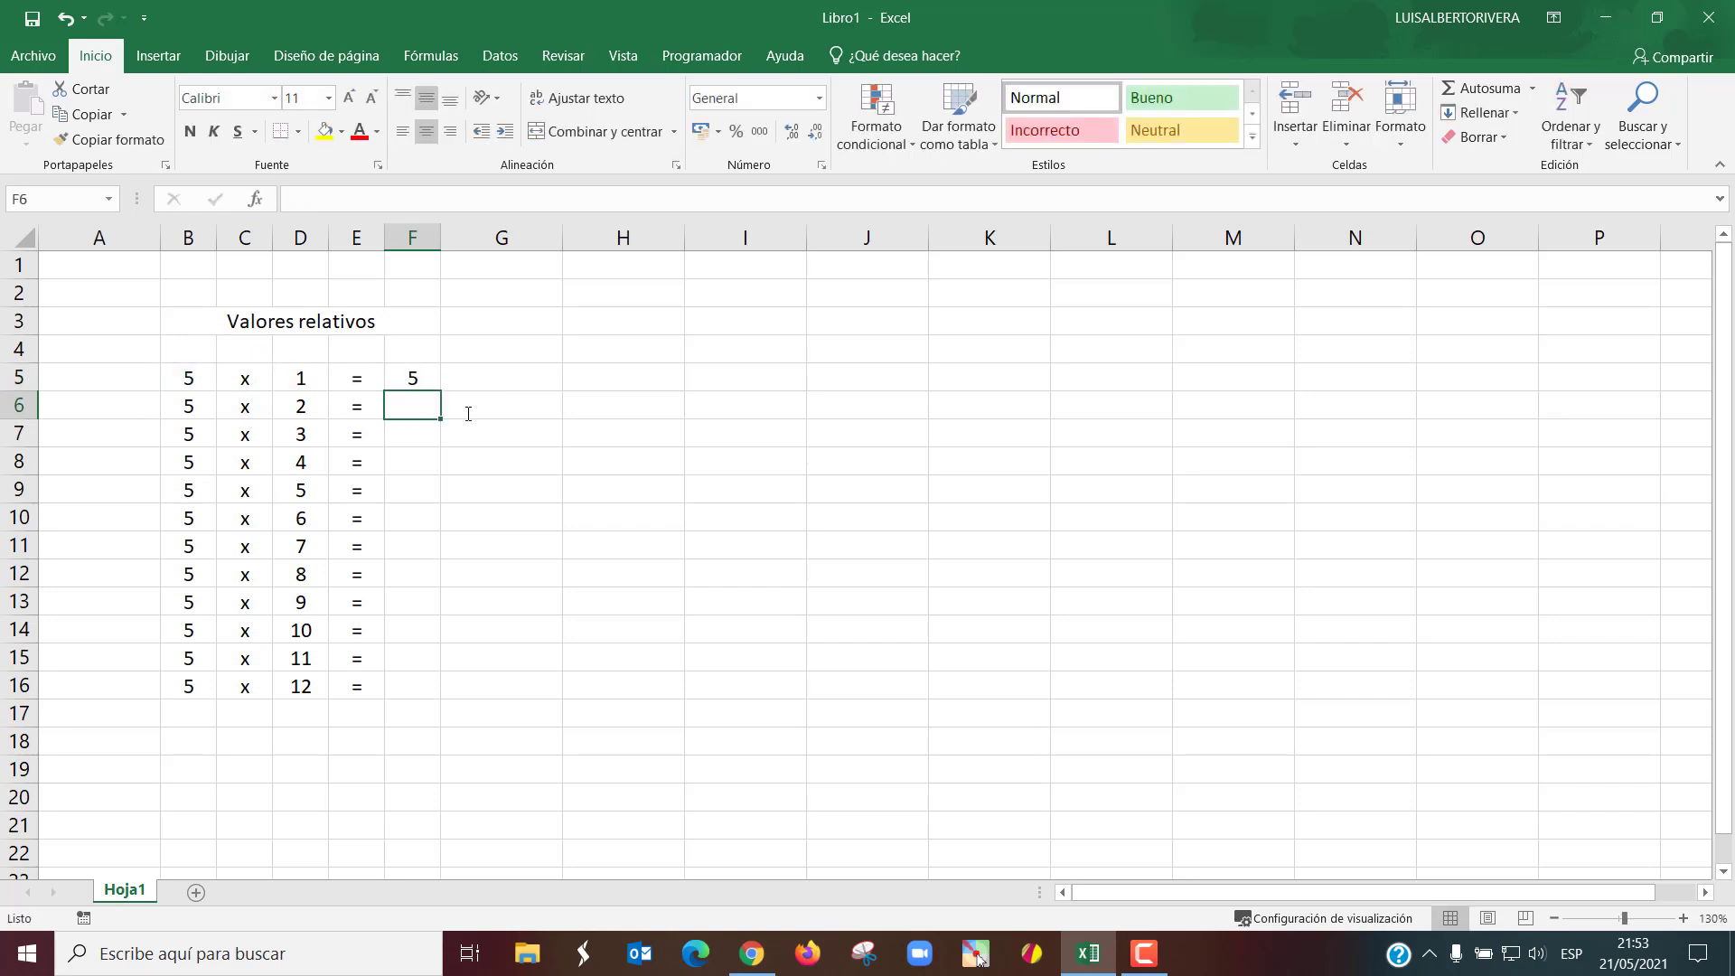
pyautogui.click(415, 376)
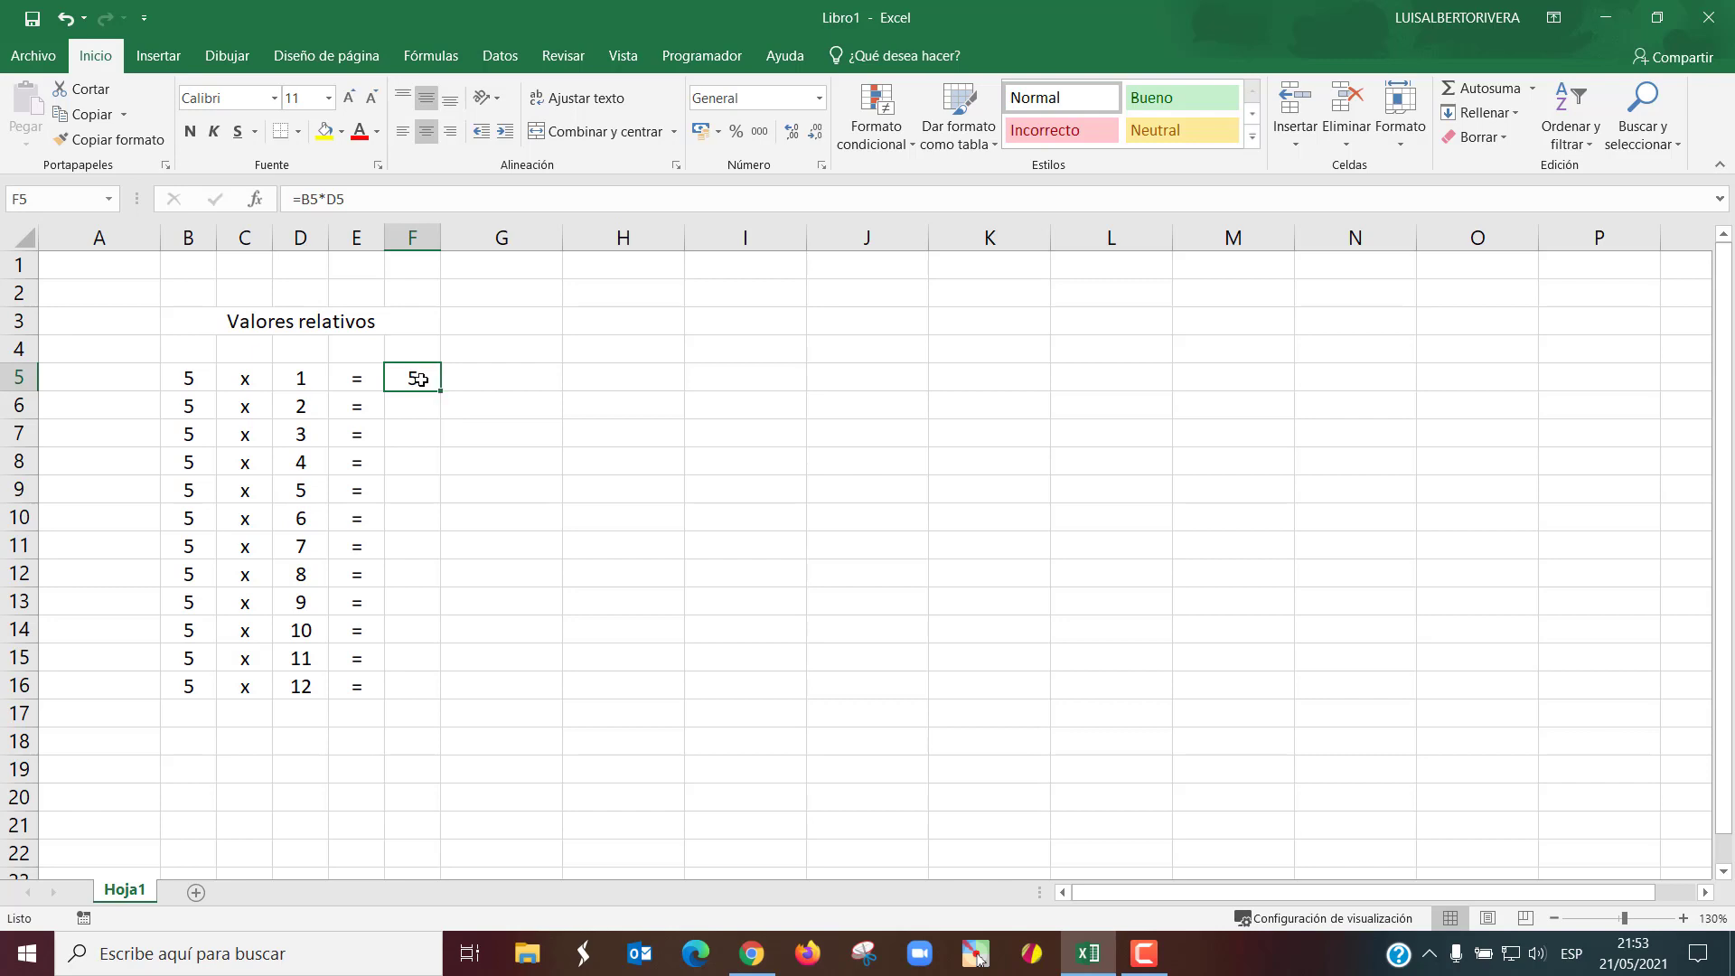
pyautogui.doubleClick(423, 380)
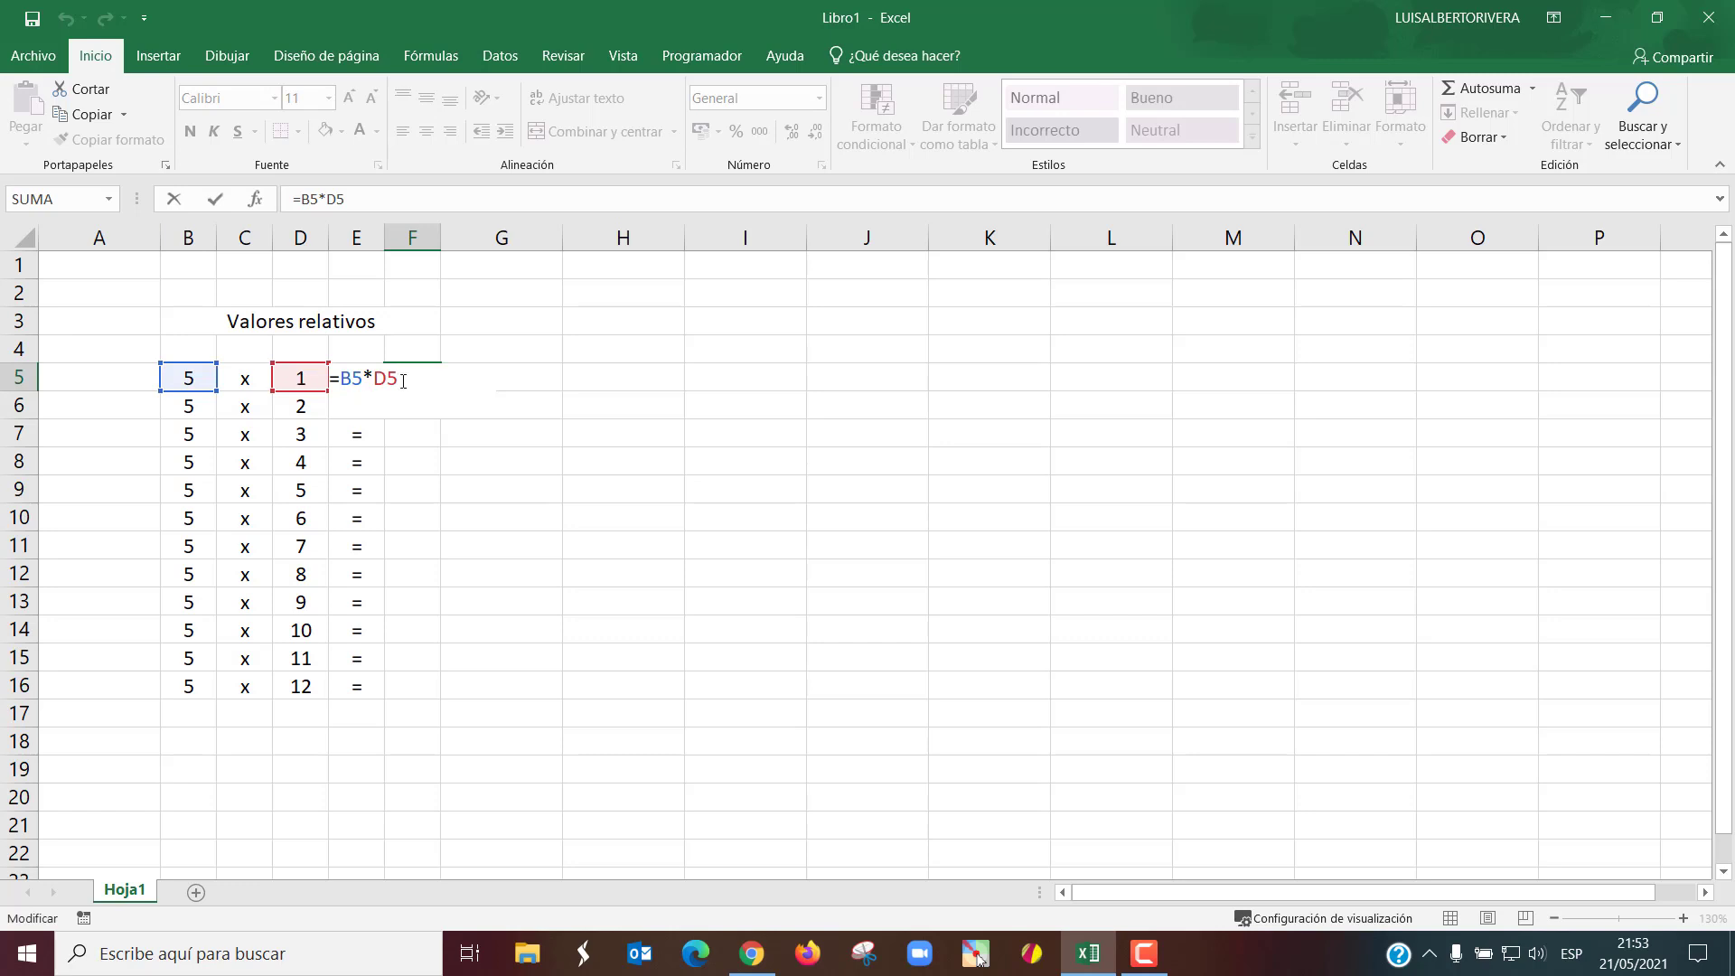
pyautogui.hotkey('ctrl', 'Return')
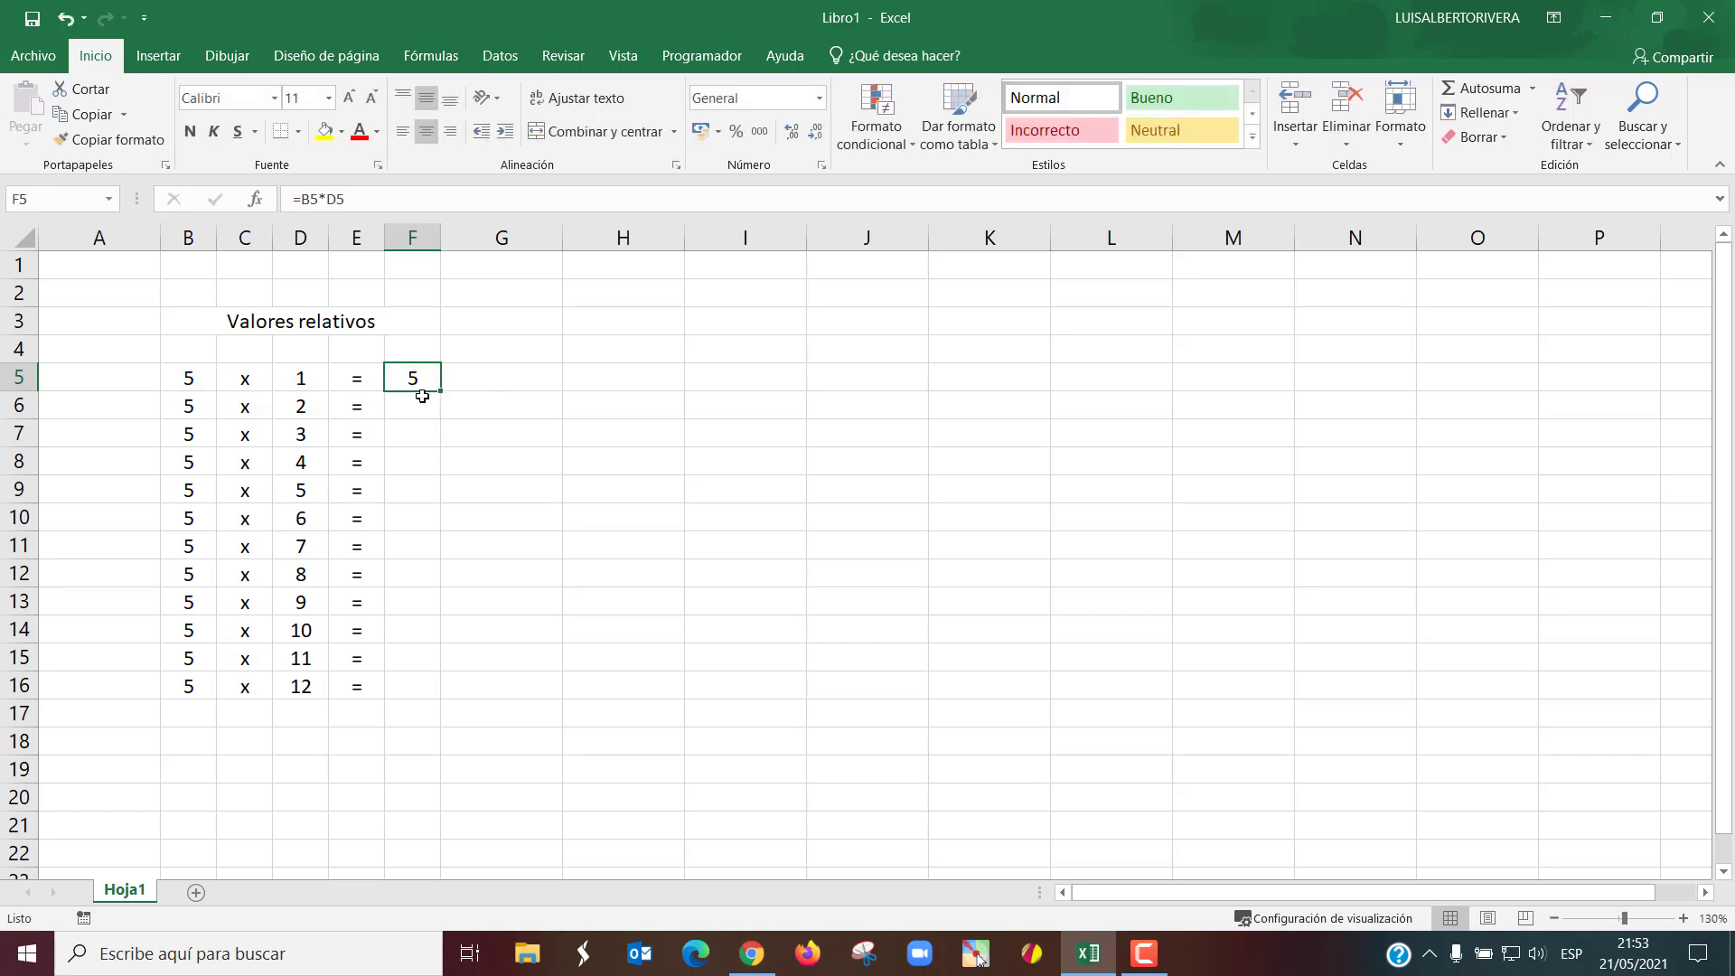
# - Copy F5's formula into F6 and confirm it becomes =B6*D6 showing 10
pyautogui.click(421, 398)
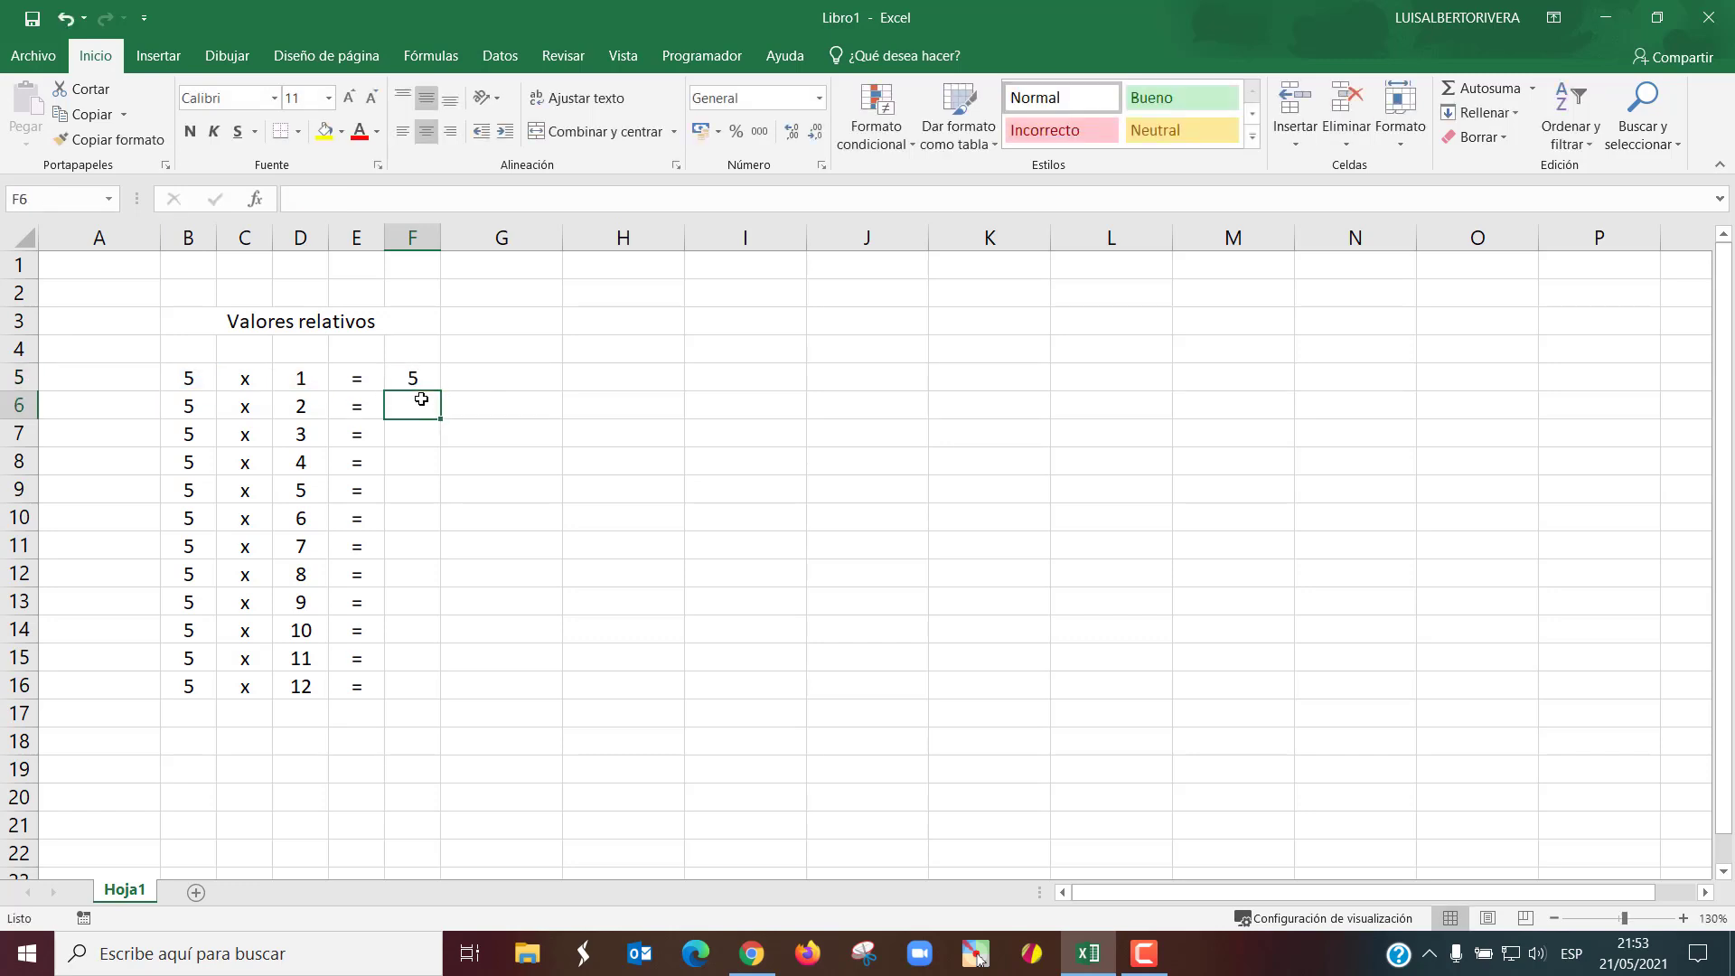
pyautogui.click(429, 378)
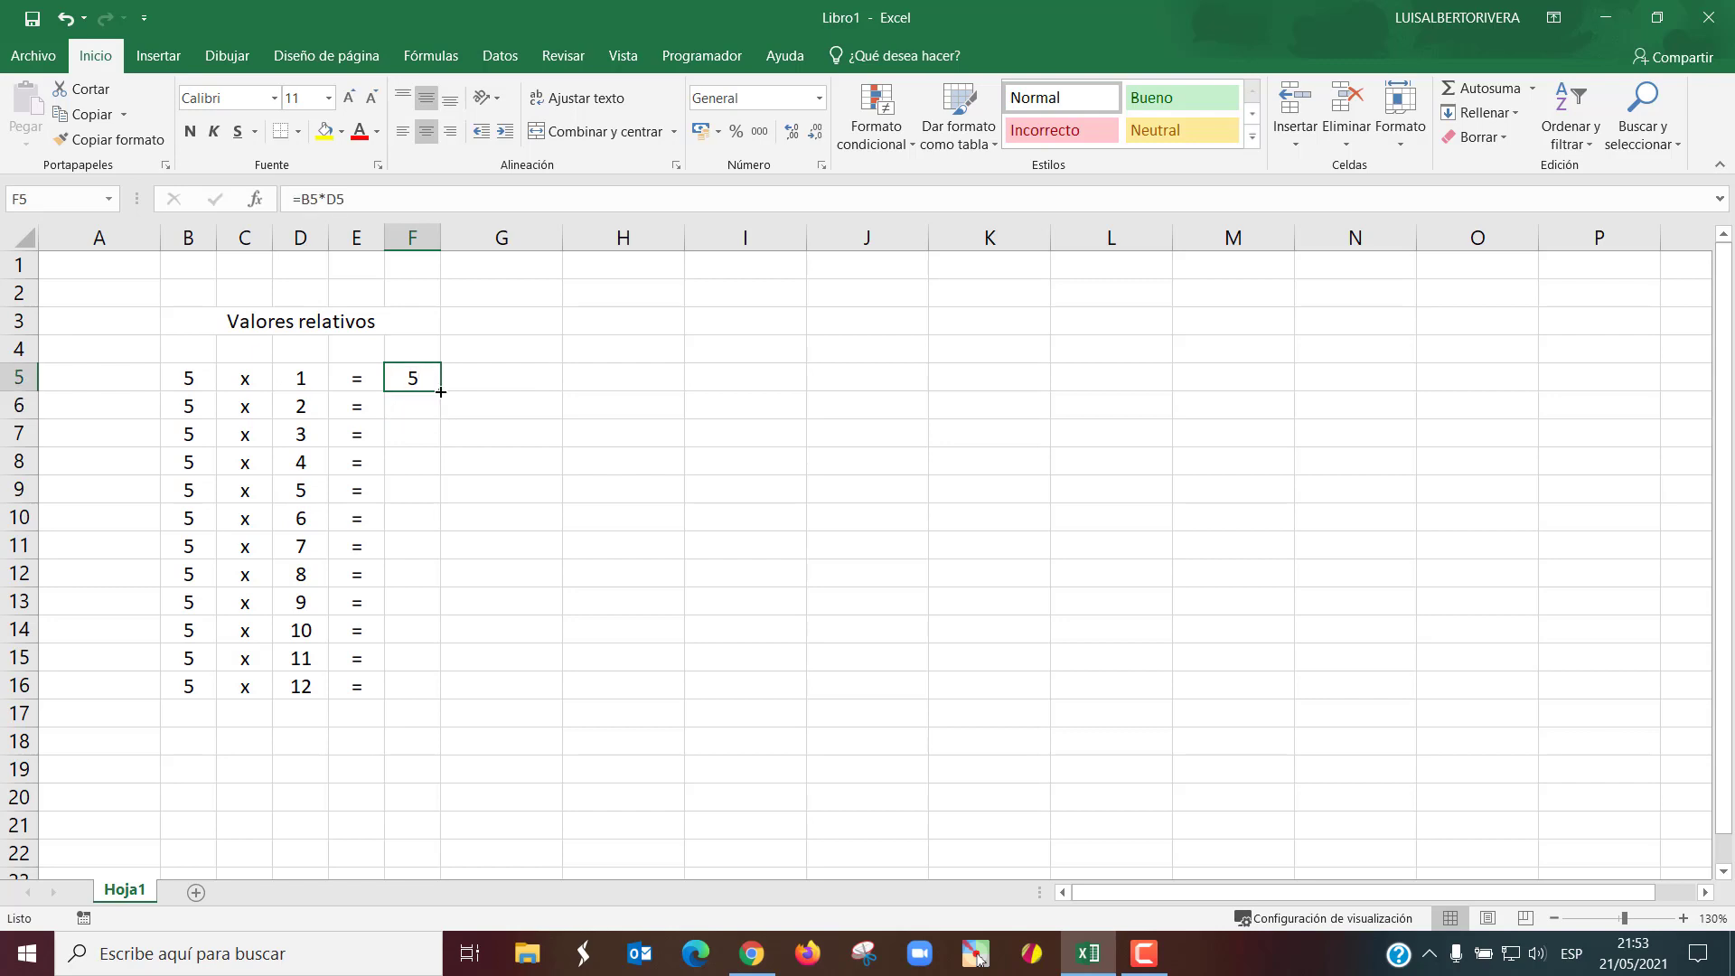
pyautogui.moveTo(440, 391); pyautogui.dragTo(442, 411)
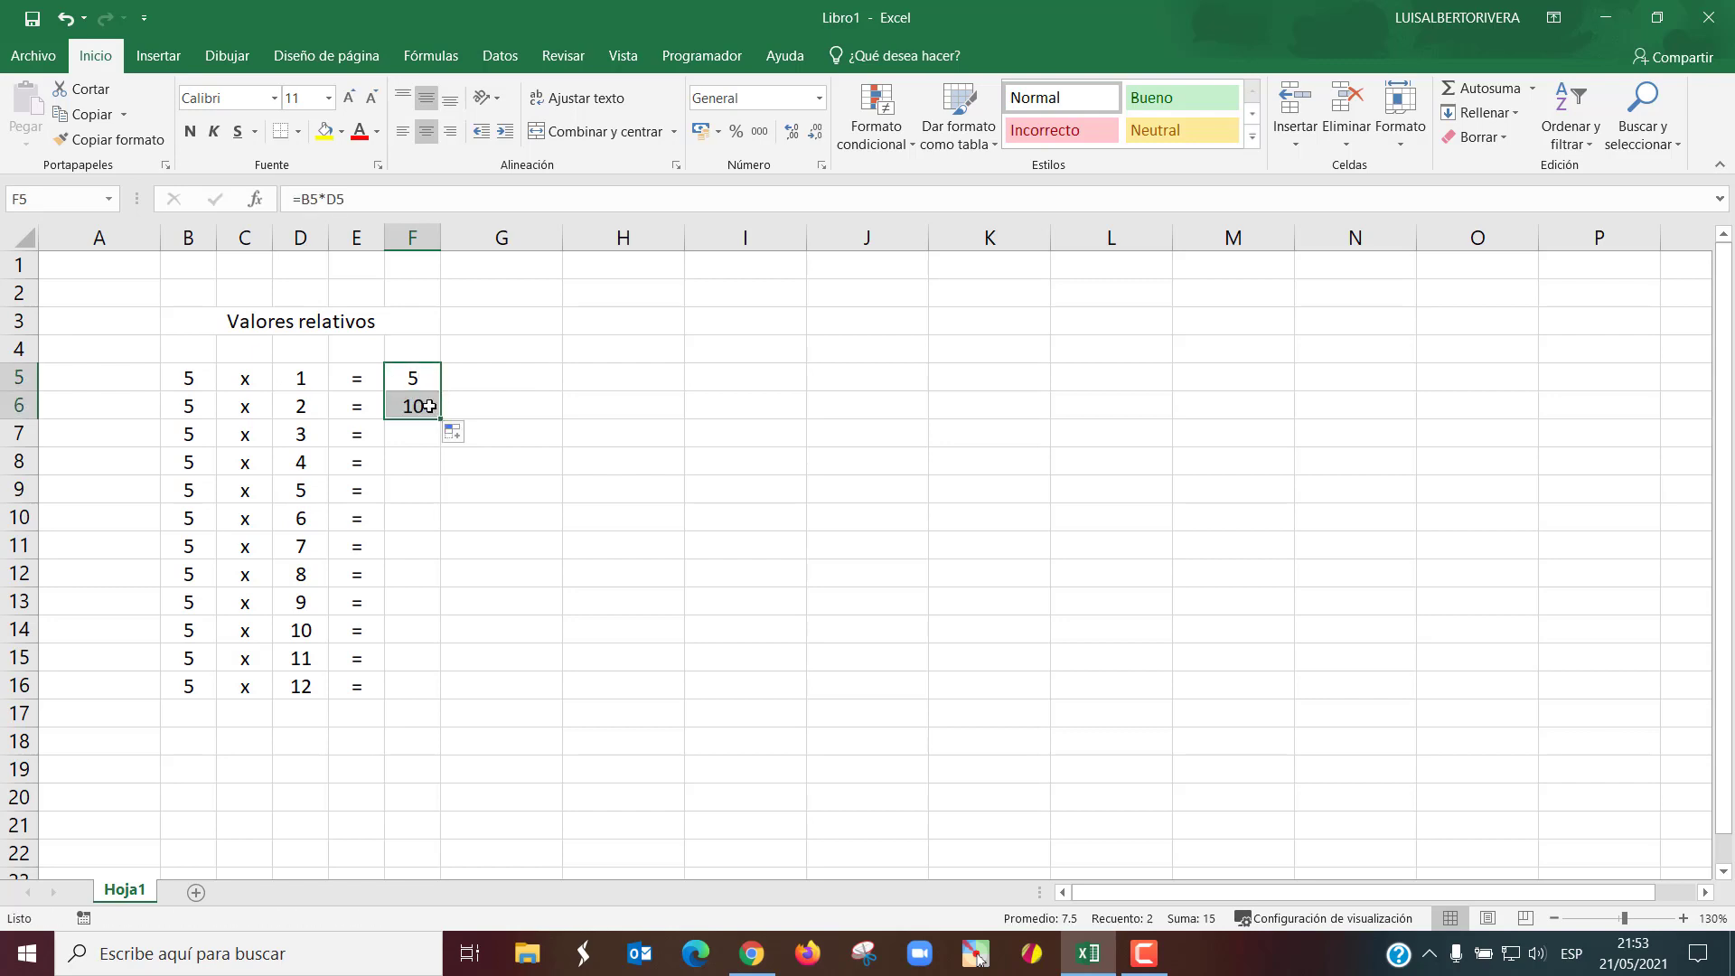
pyautogui.doubleClick(433, 409)
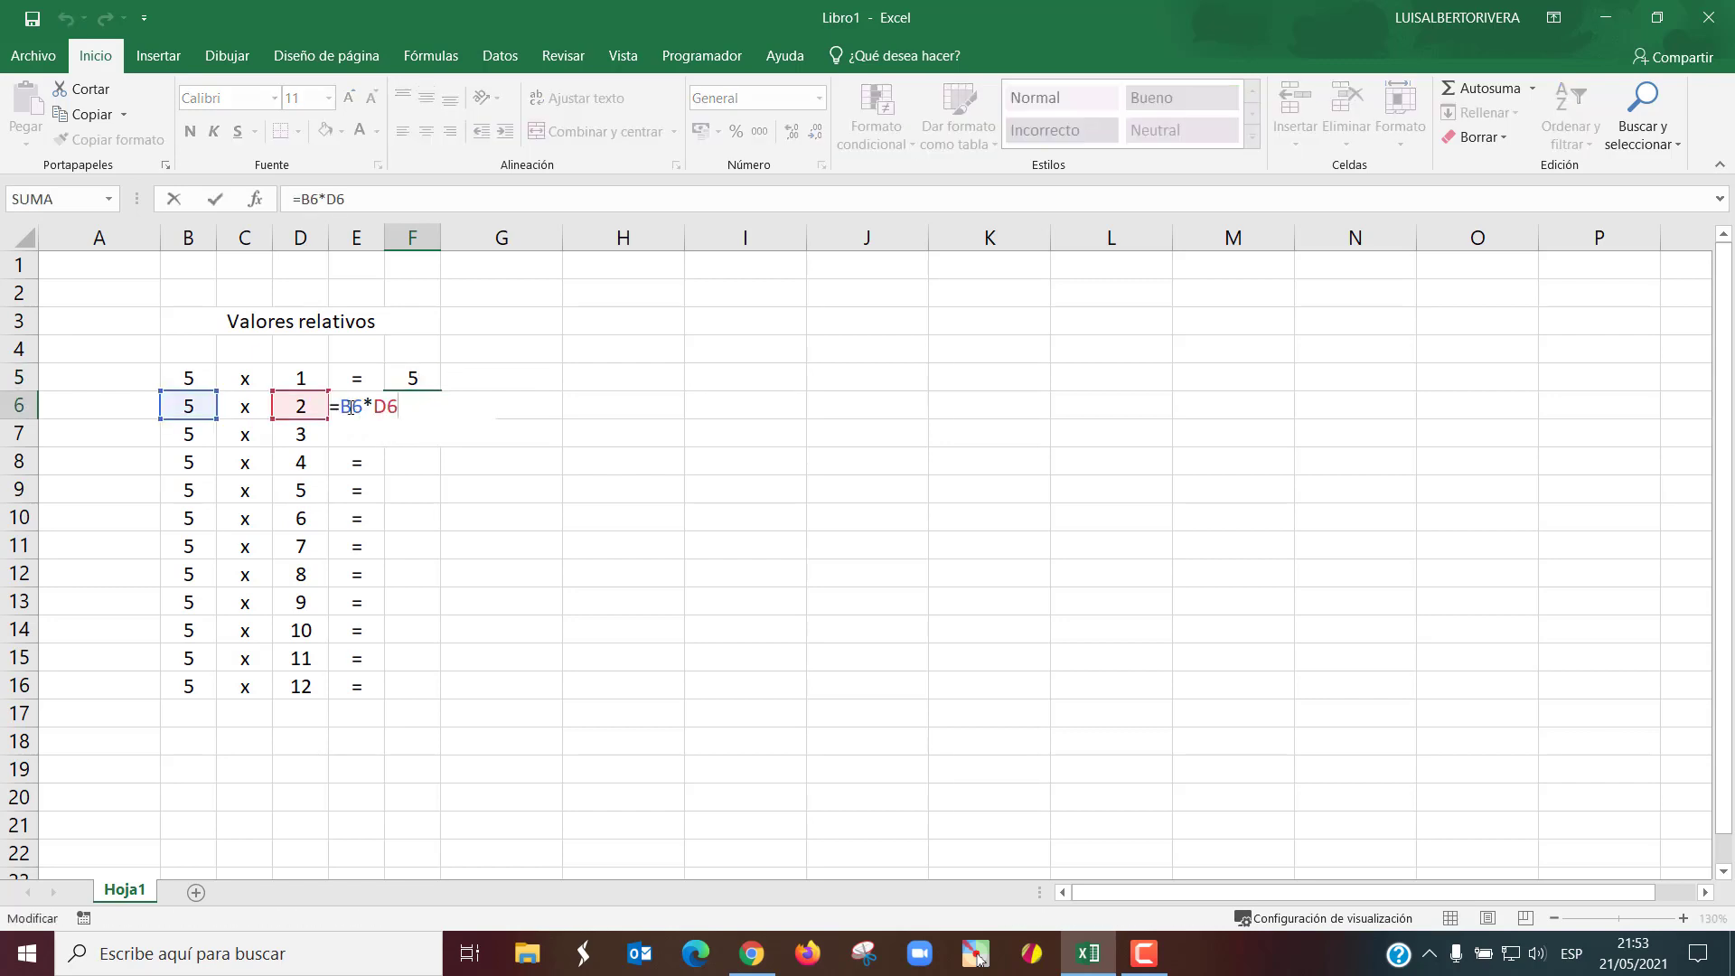
pyautogui.press('Escape')
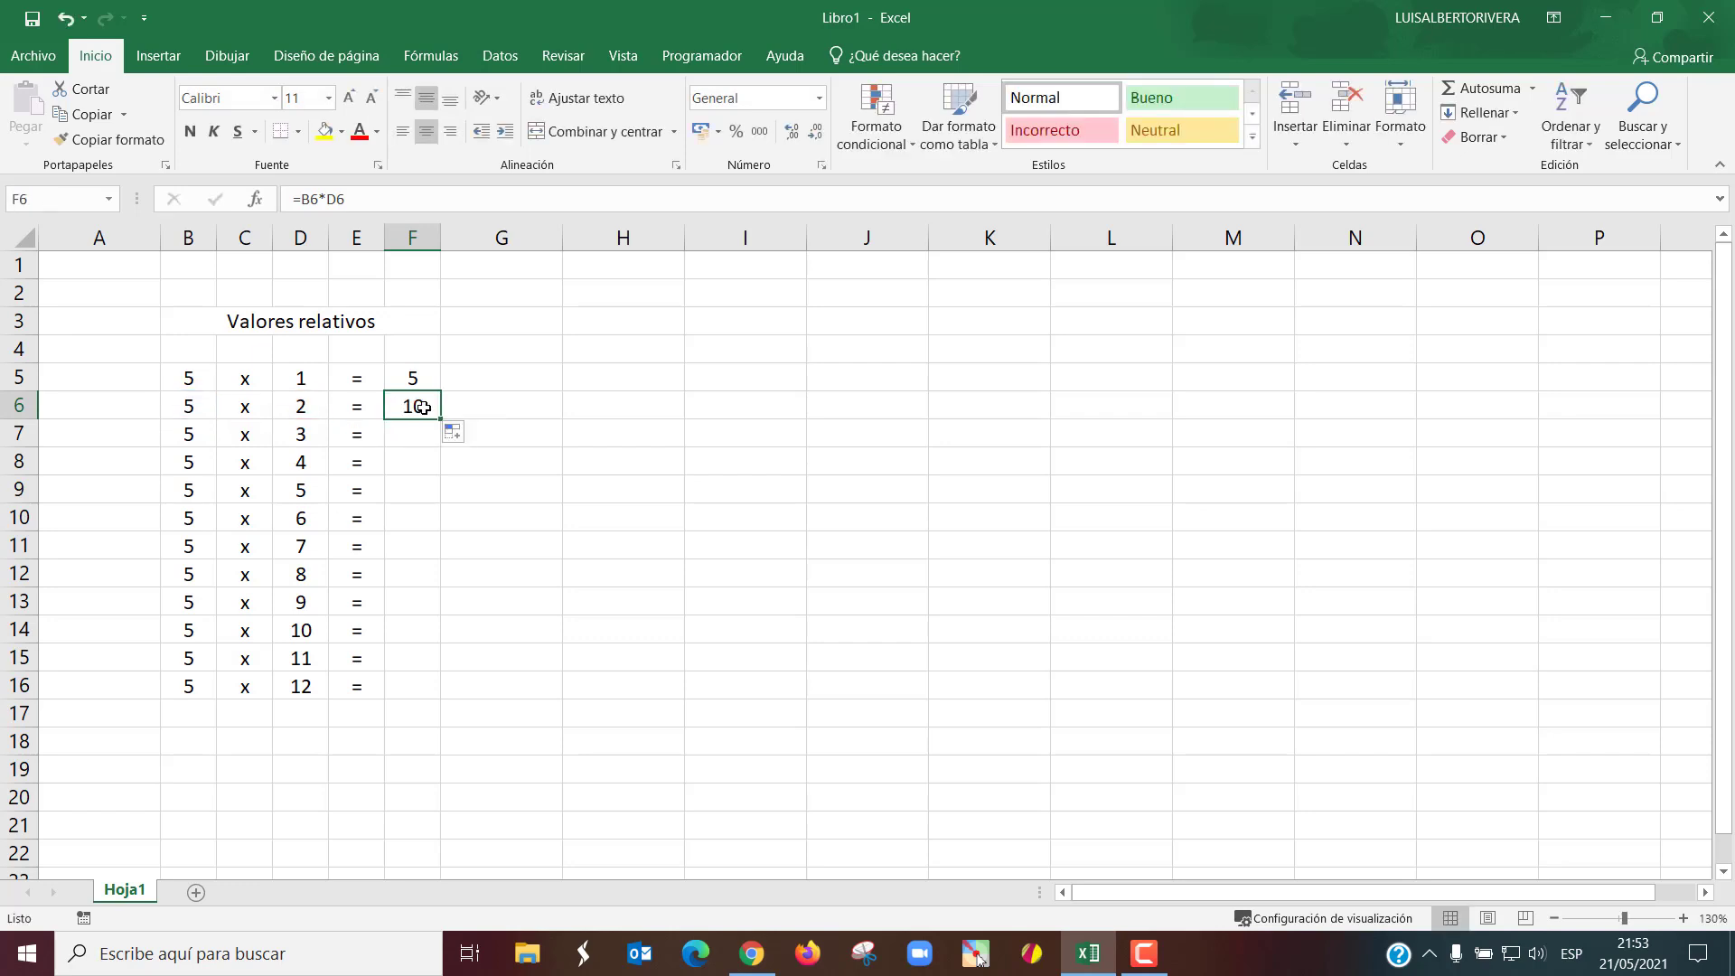
# - Copy the product formula down to F16 and check the relative formulas in F7 through F14
pyautogui.moveTo(440, 418); pyautogui.dragTo(434, 686)
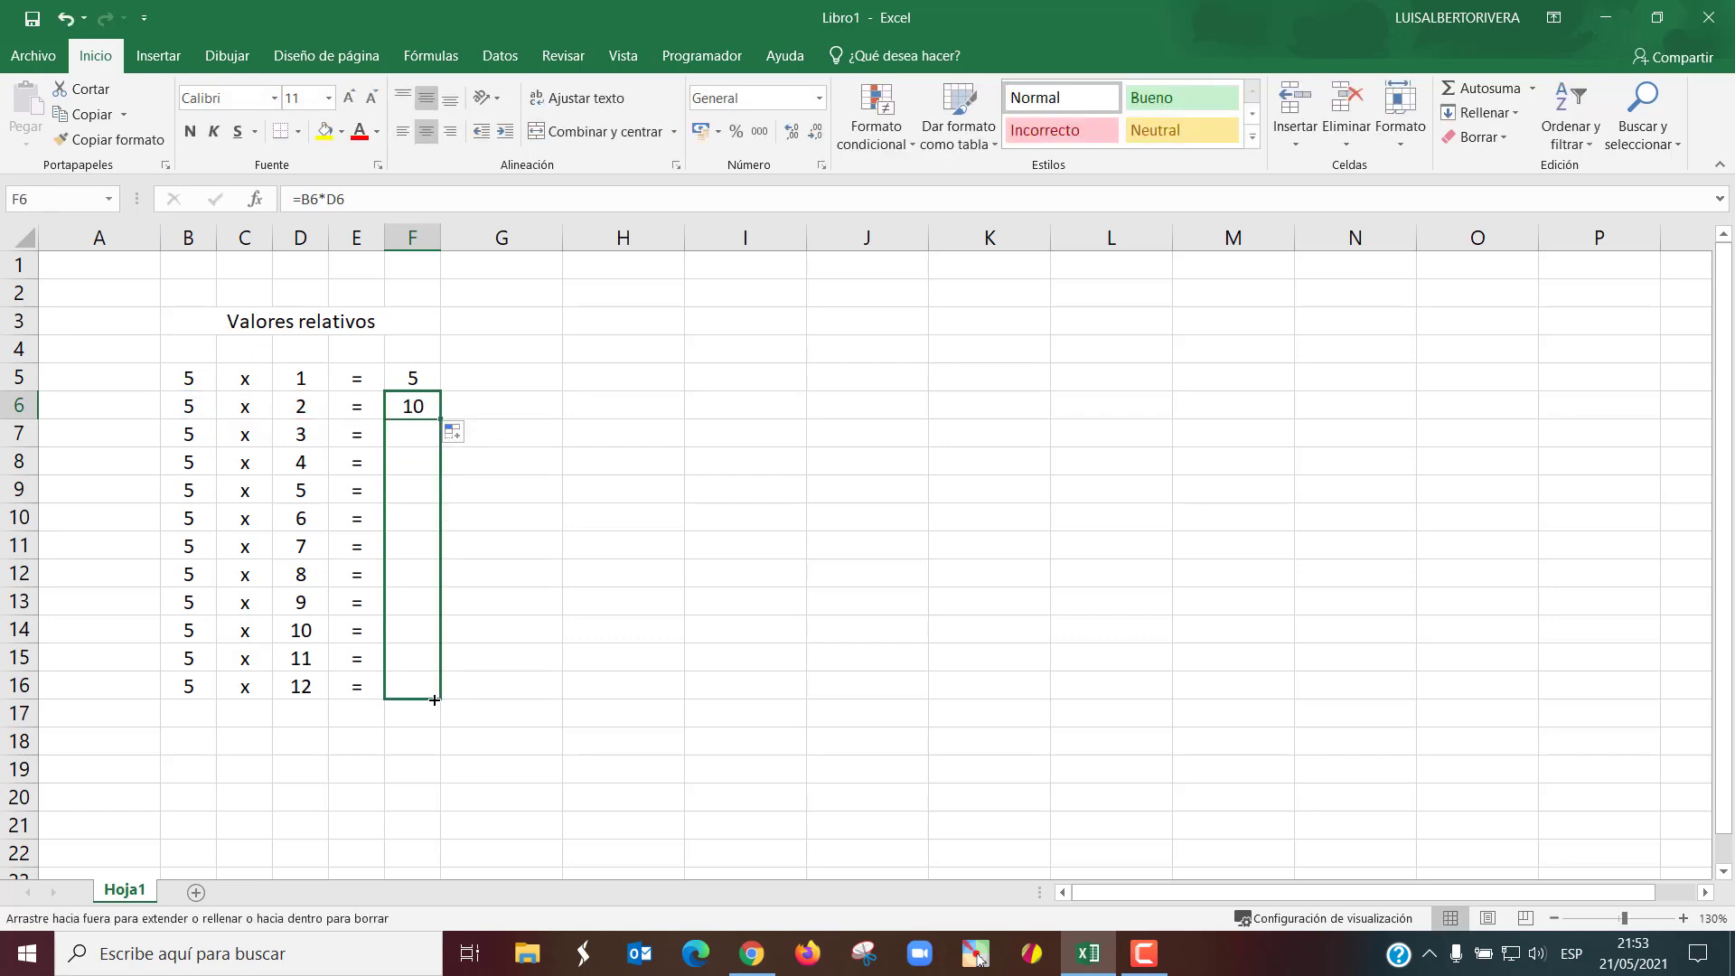
pyautogui.click(412, 484)
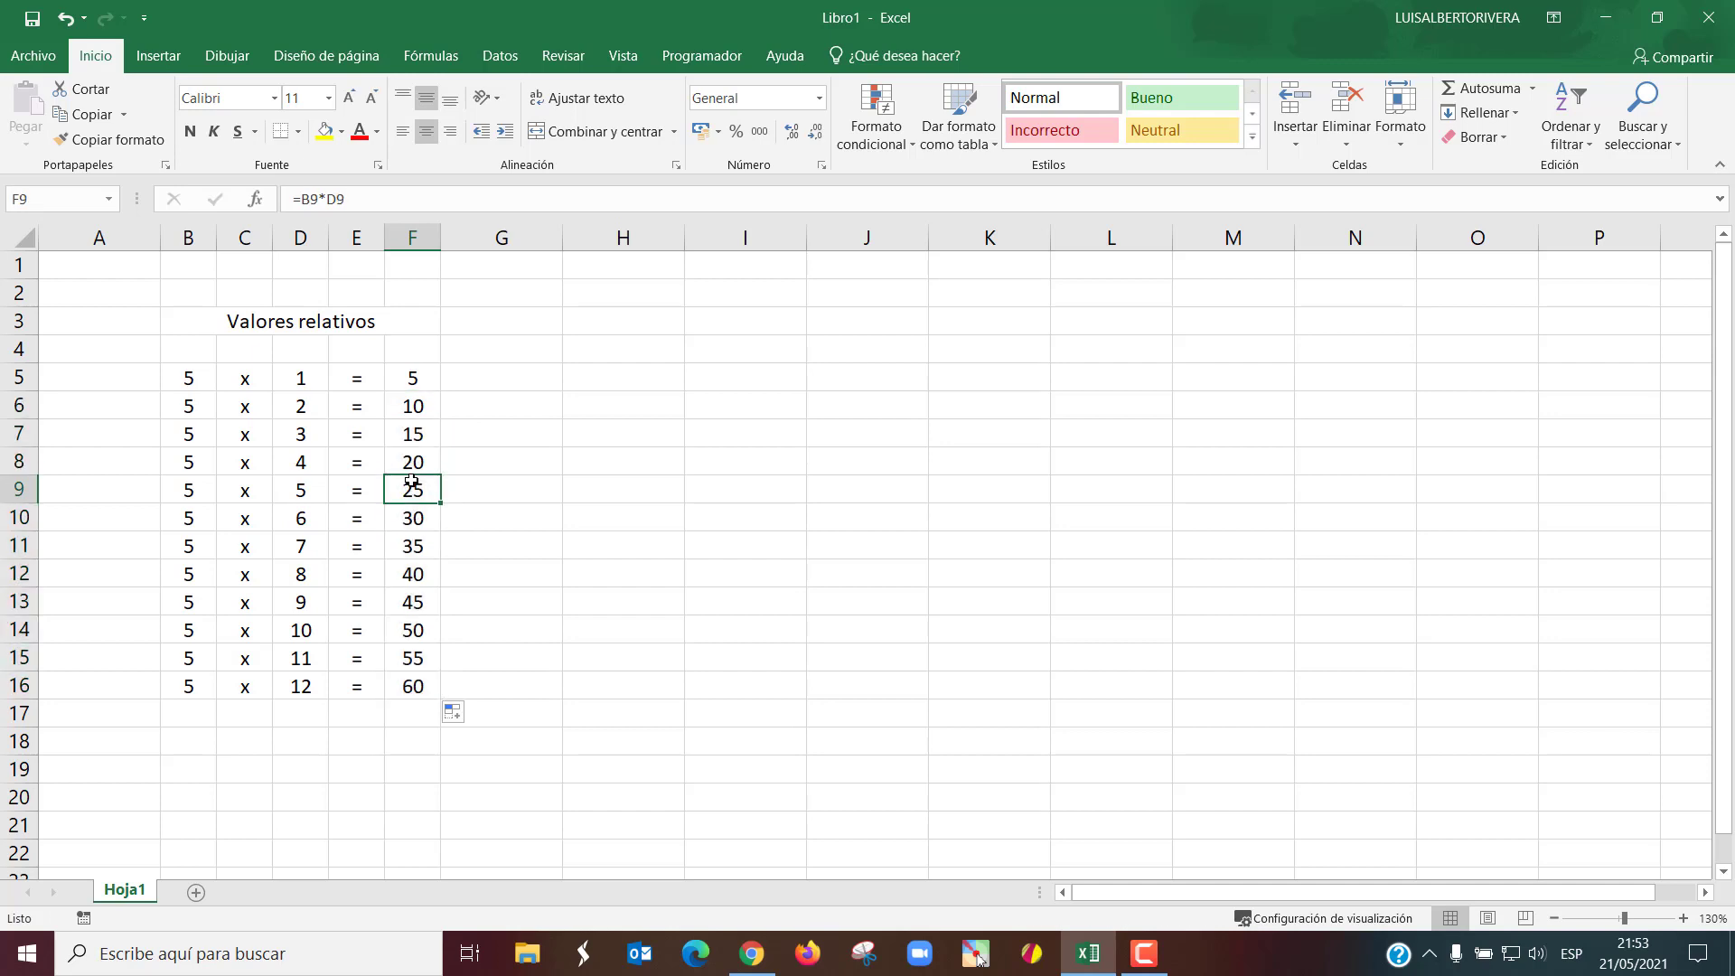
pyautogui.click(422, 435)
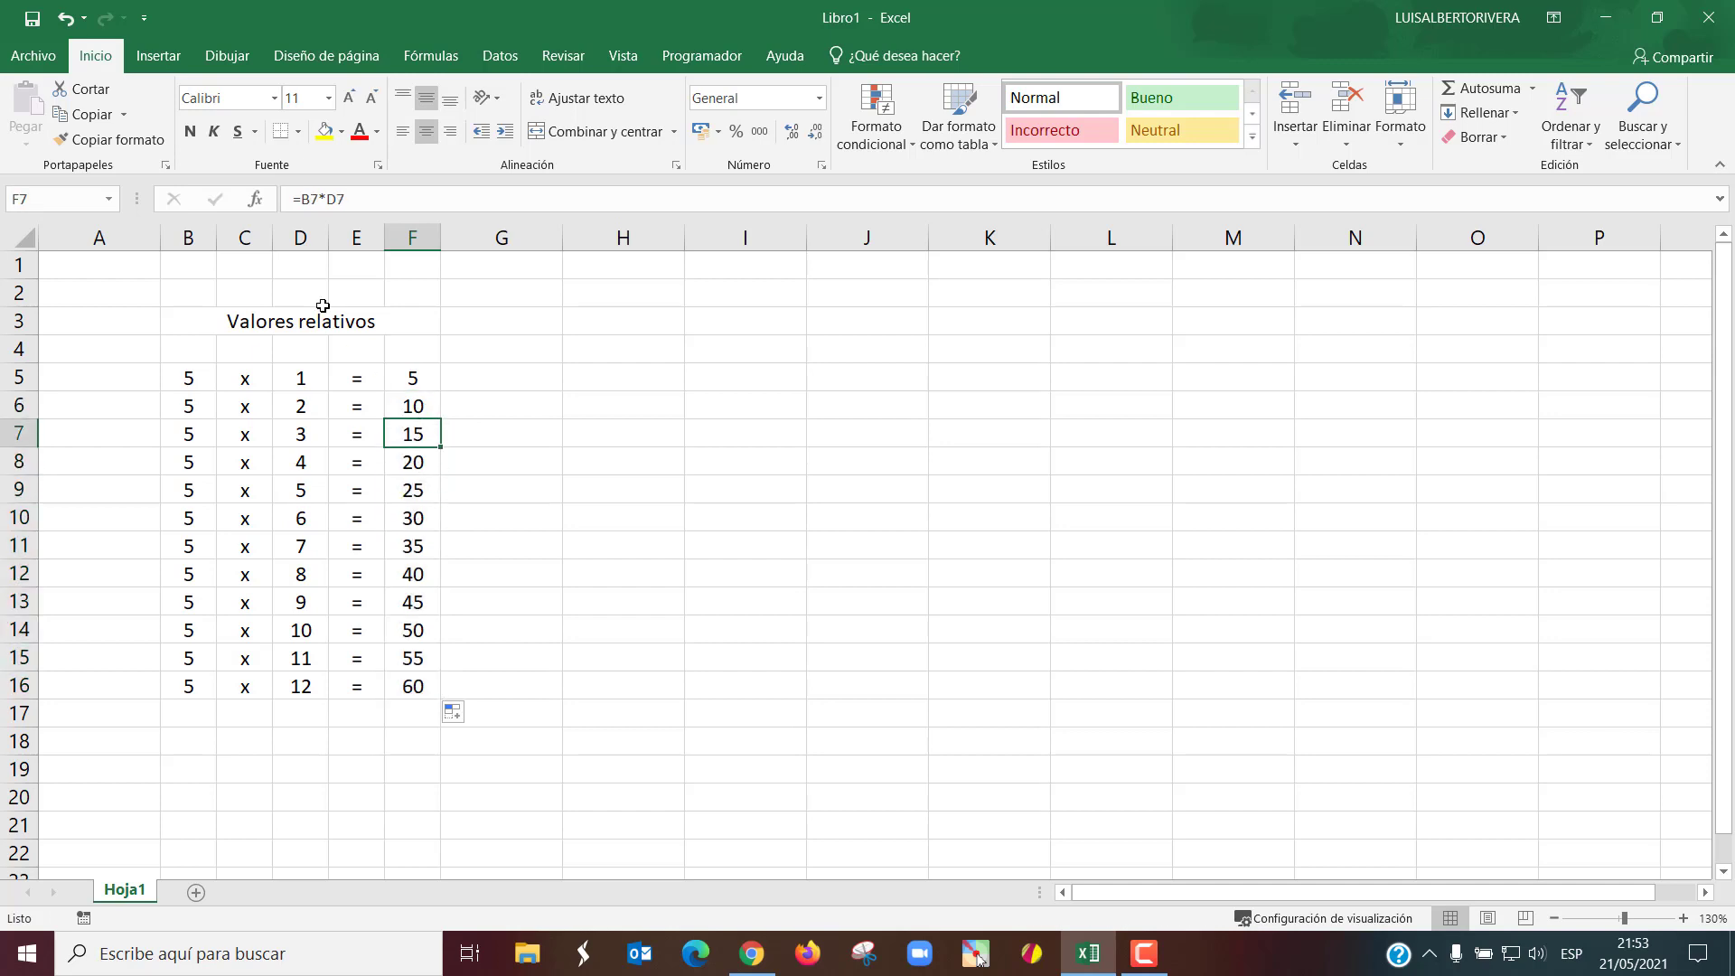
pyautogui.click(422, 458)
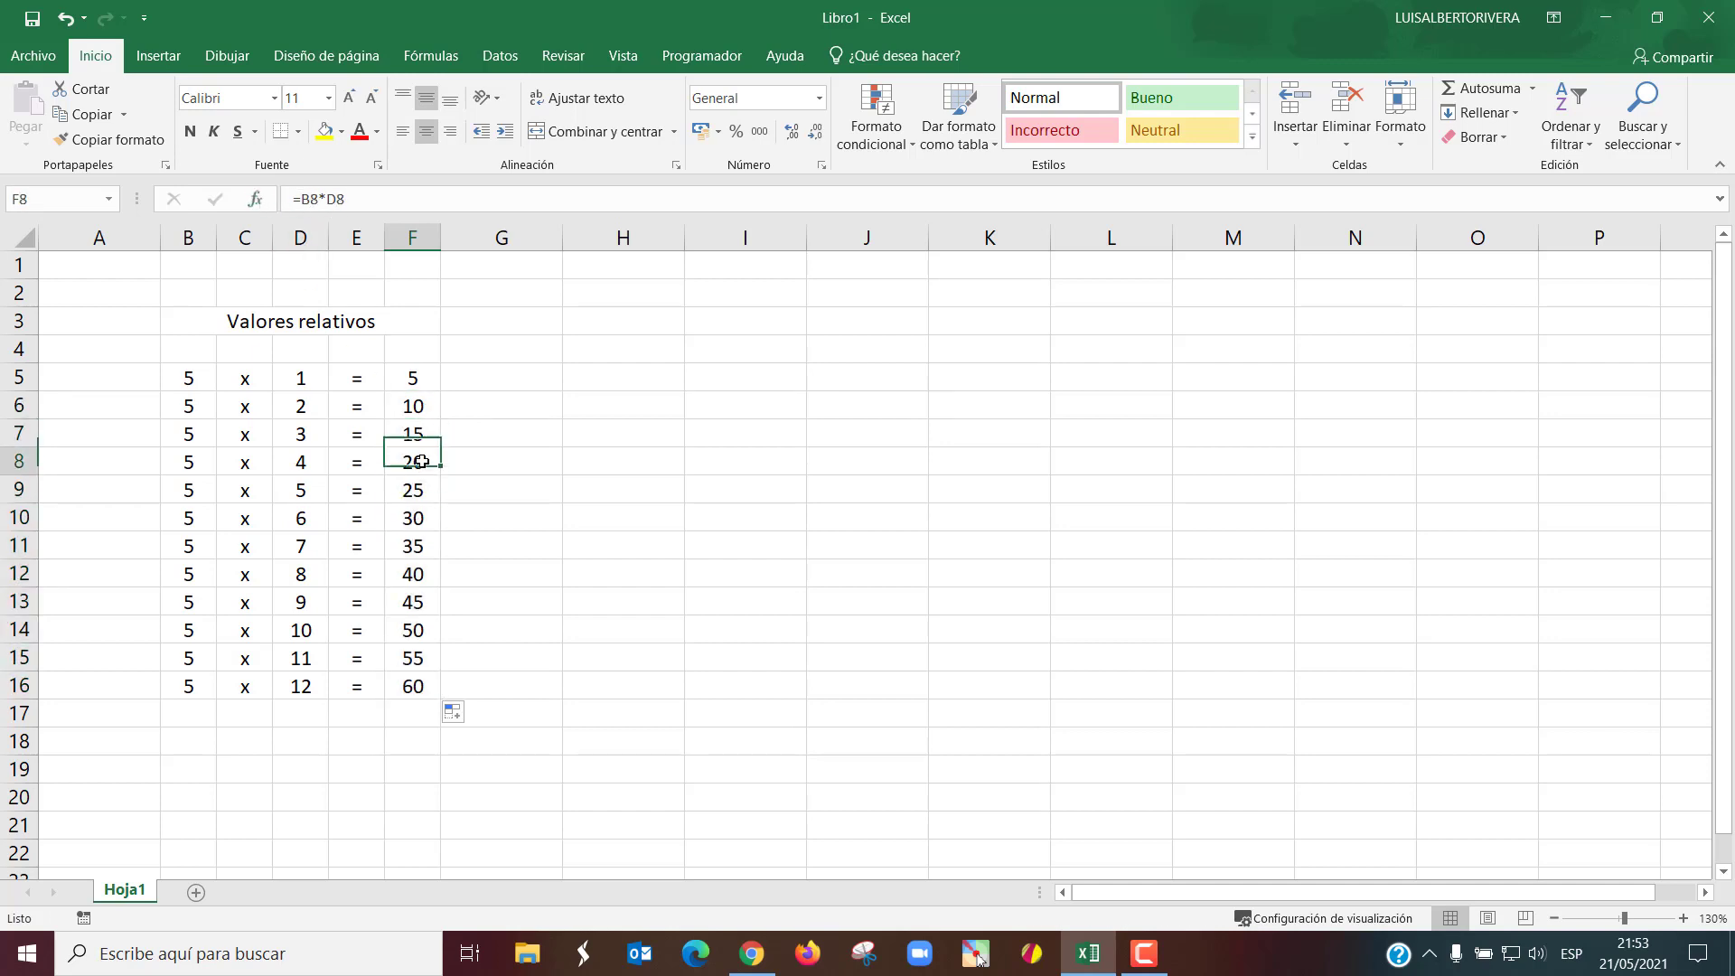
pyautogui.click(424, 484)
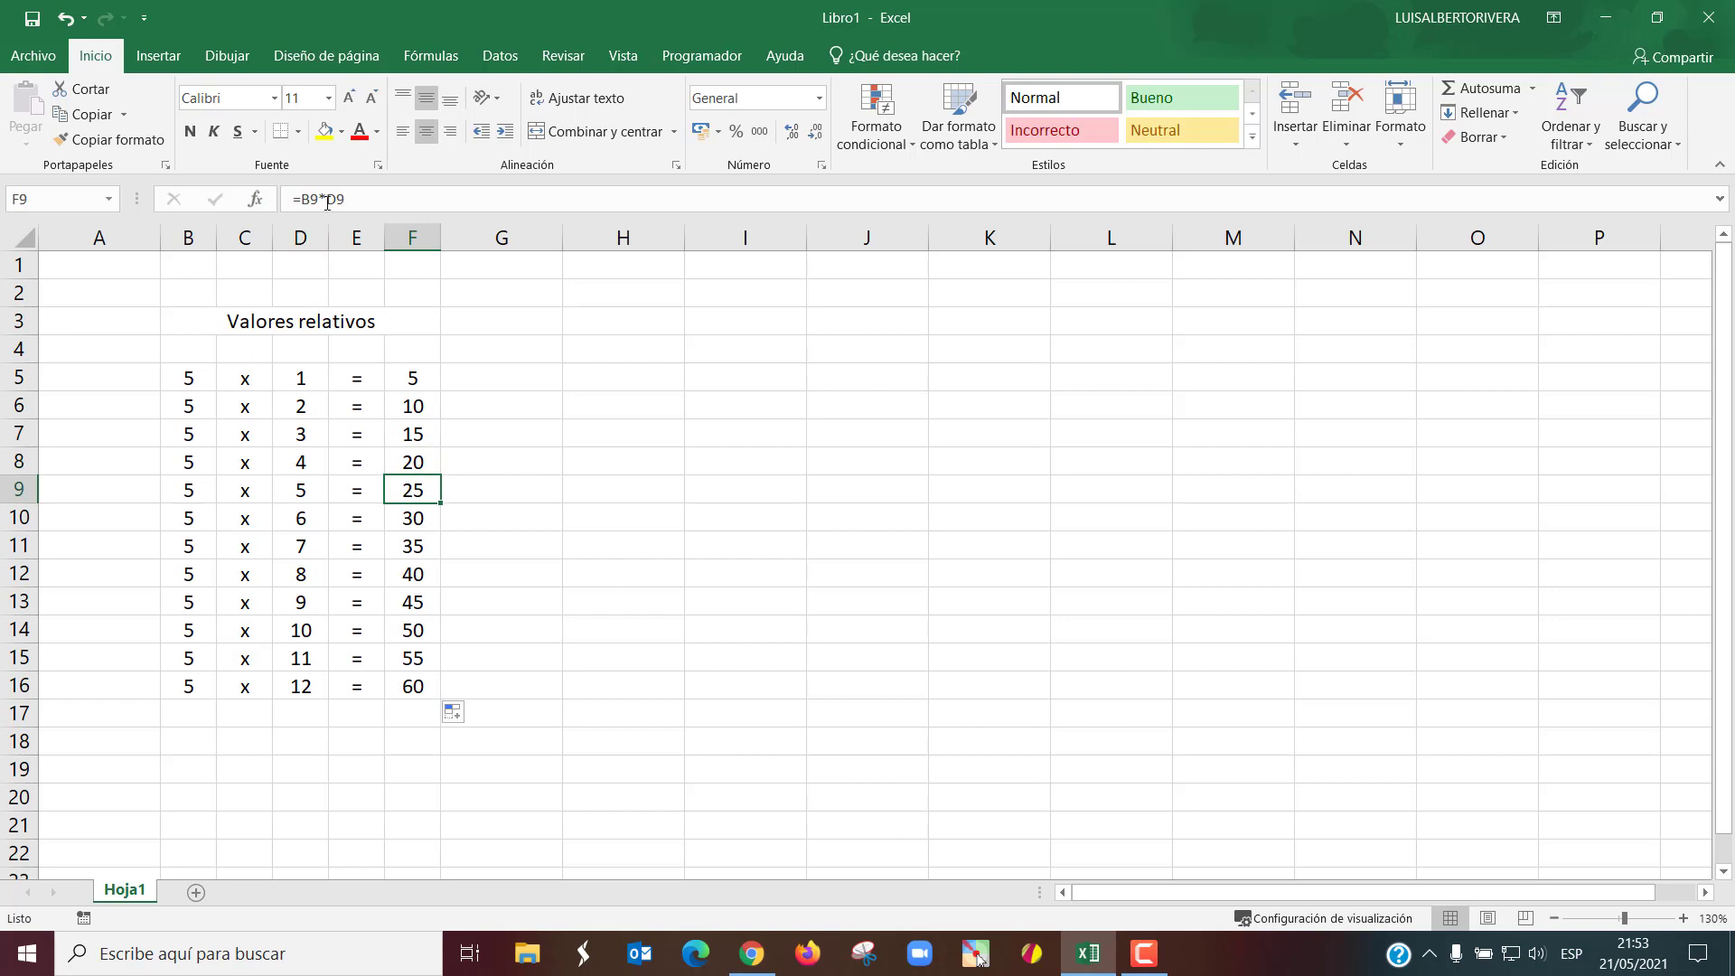
pyautogui.click(419, 515)
pyautogui.click(420, 545)
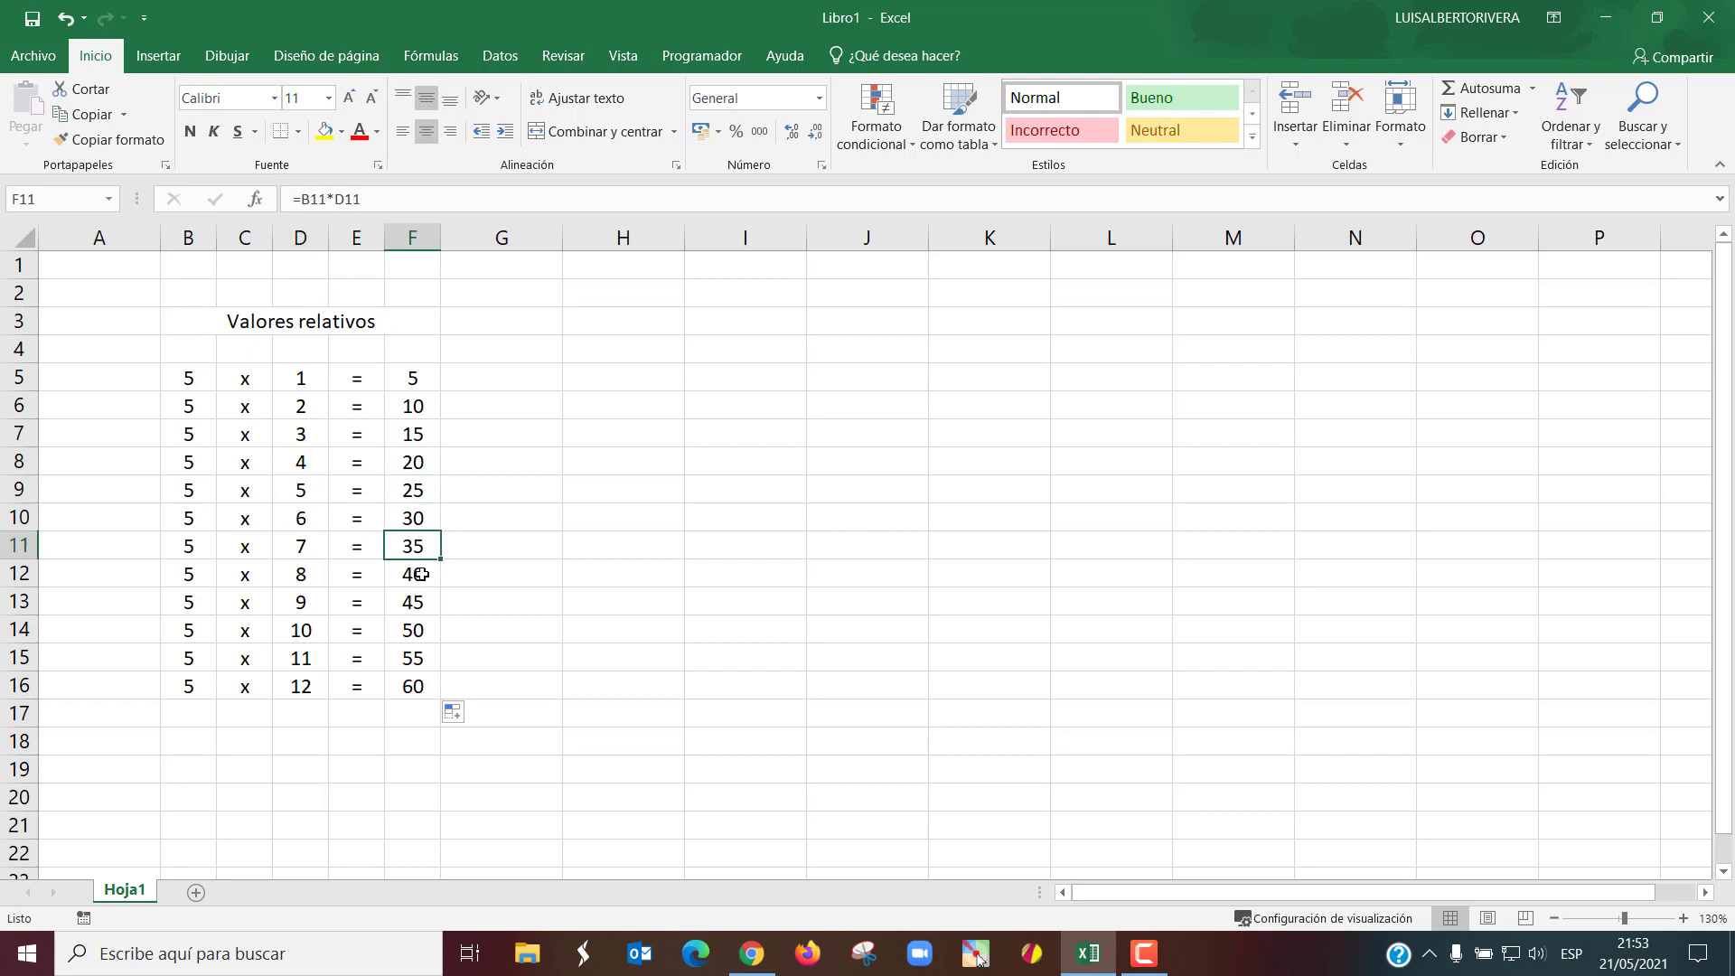
pyautogui.click(420, 573)
pyautogui.click(419, 600)
pyautogui.click(419, 627)
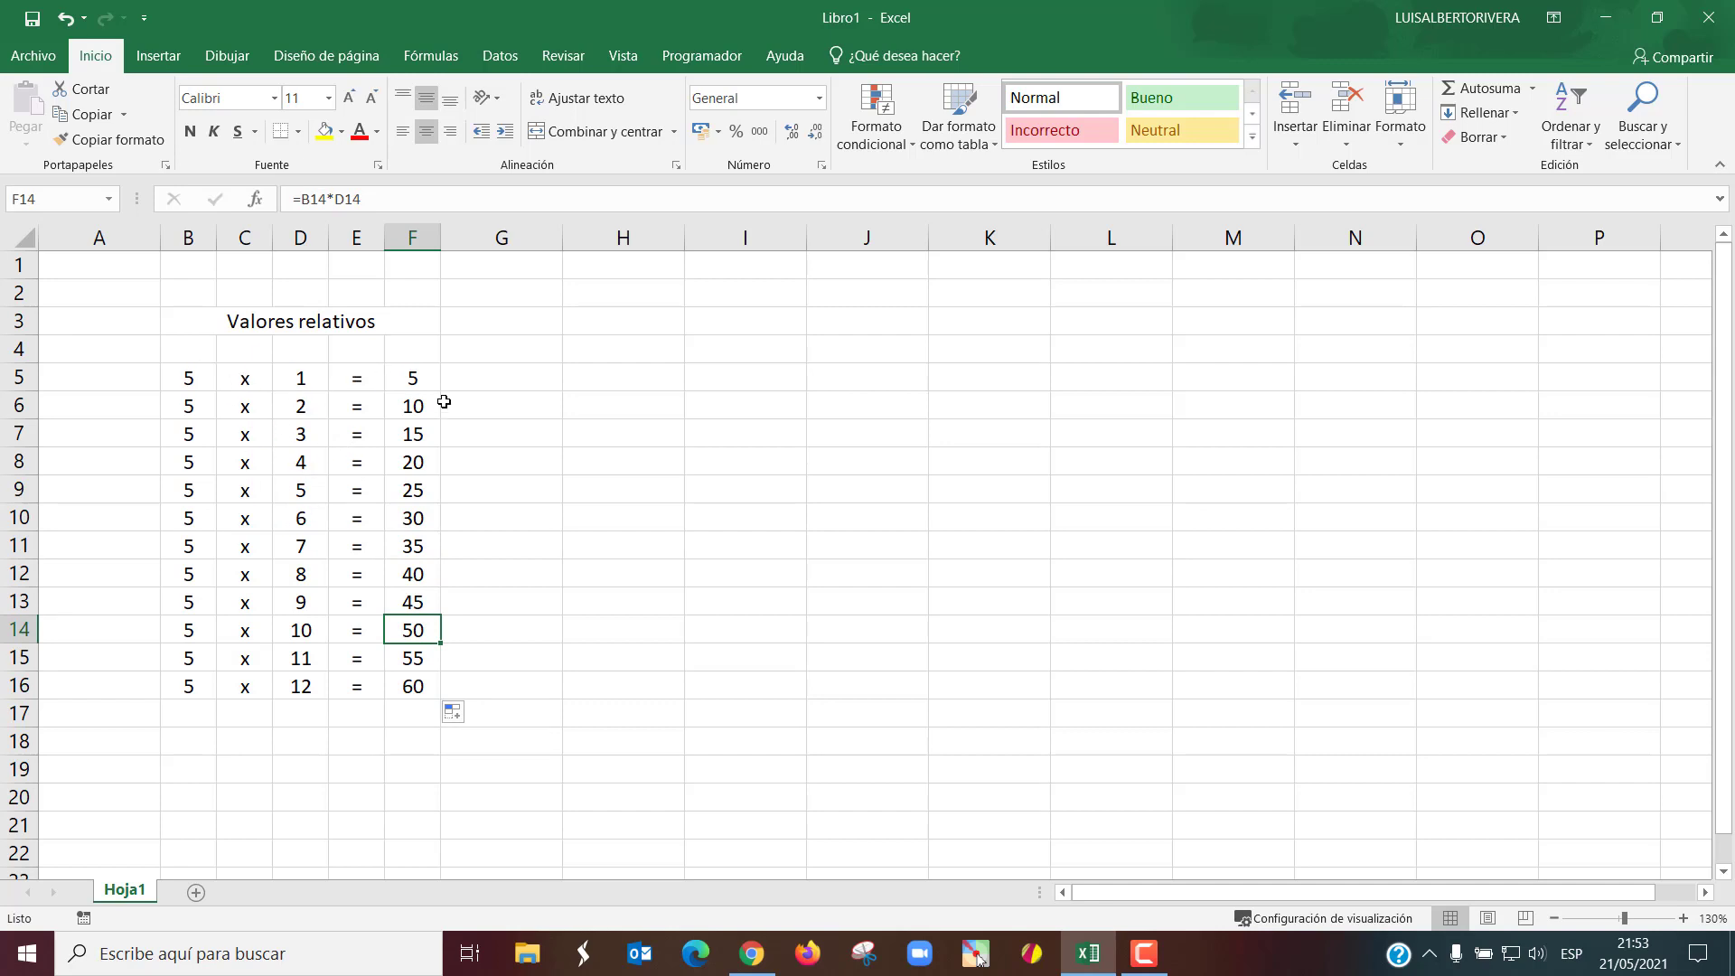
pyautogui.click(423, 381)
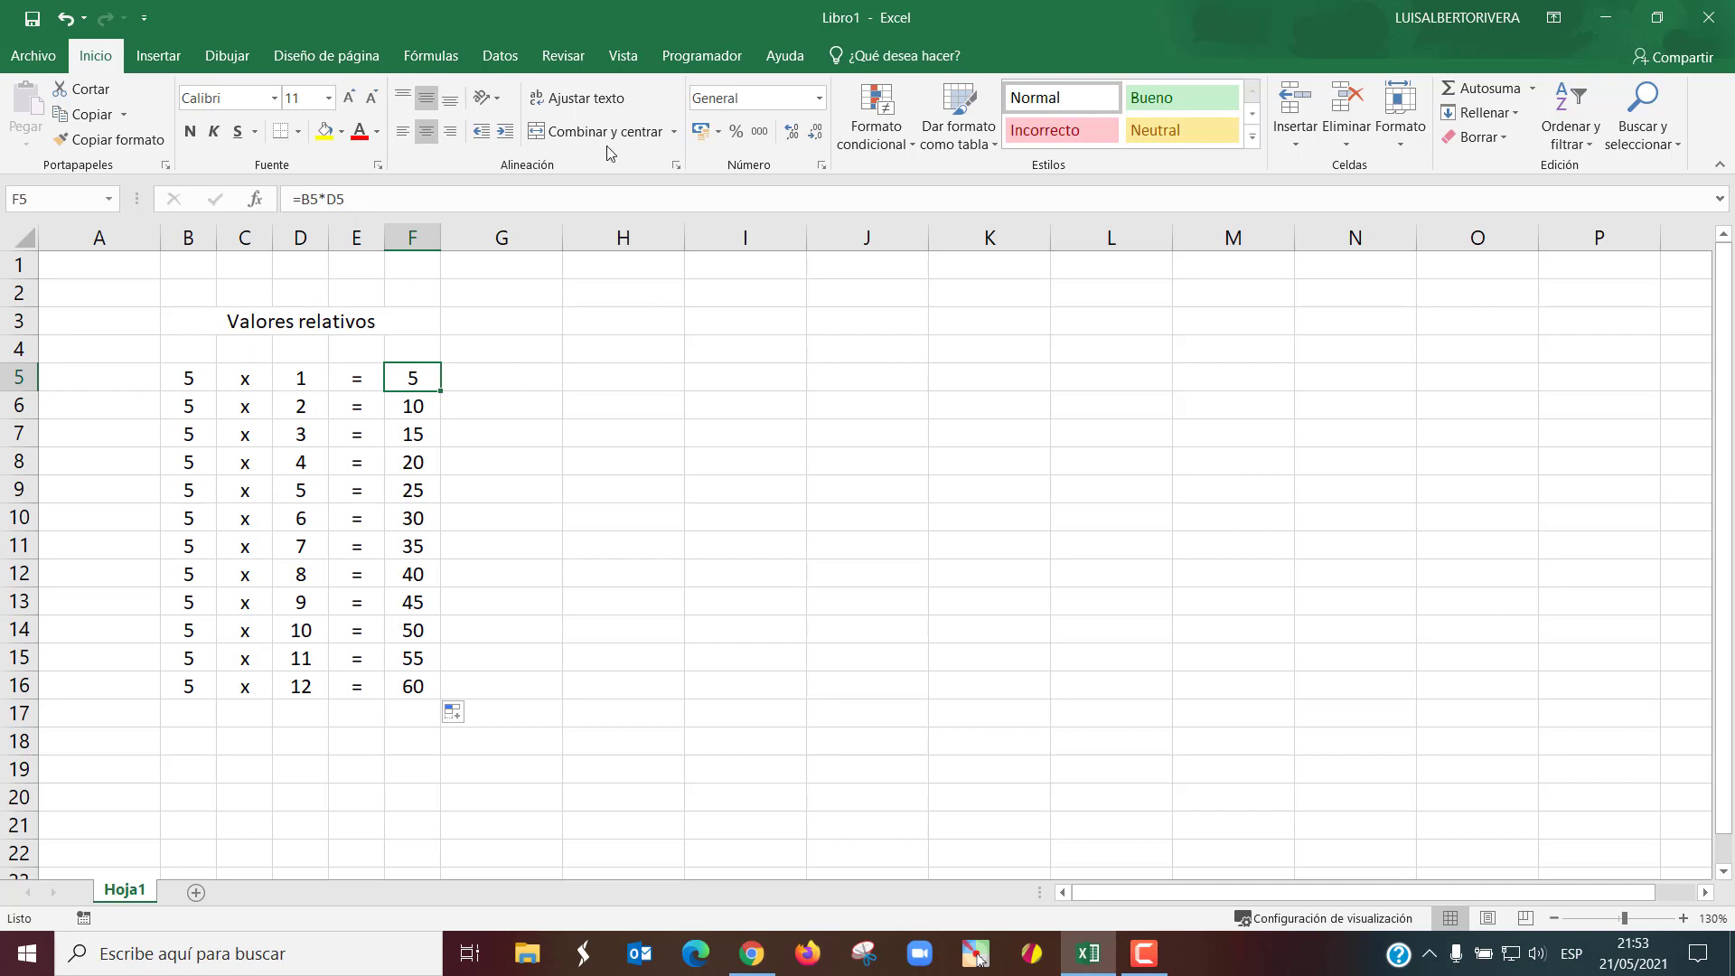
pyautogui.click(455, 56)
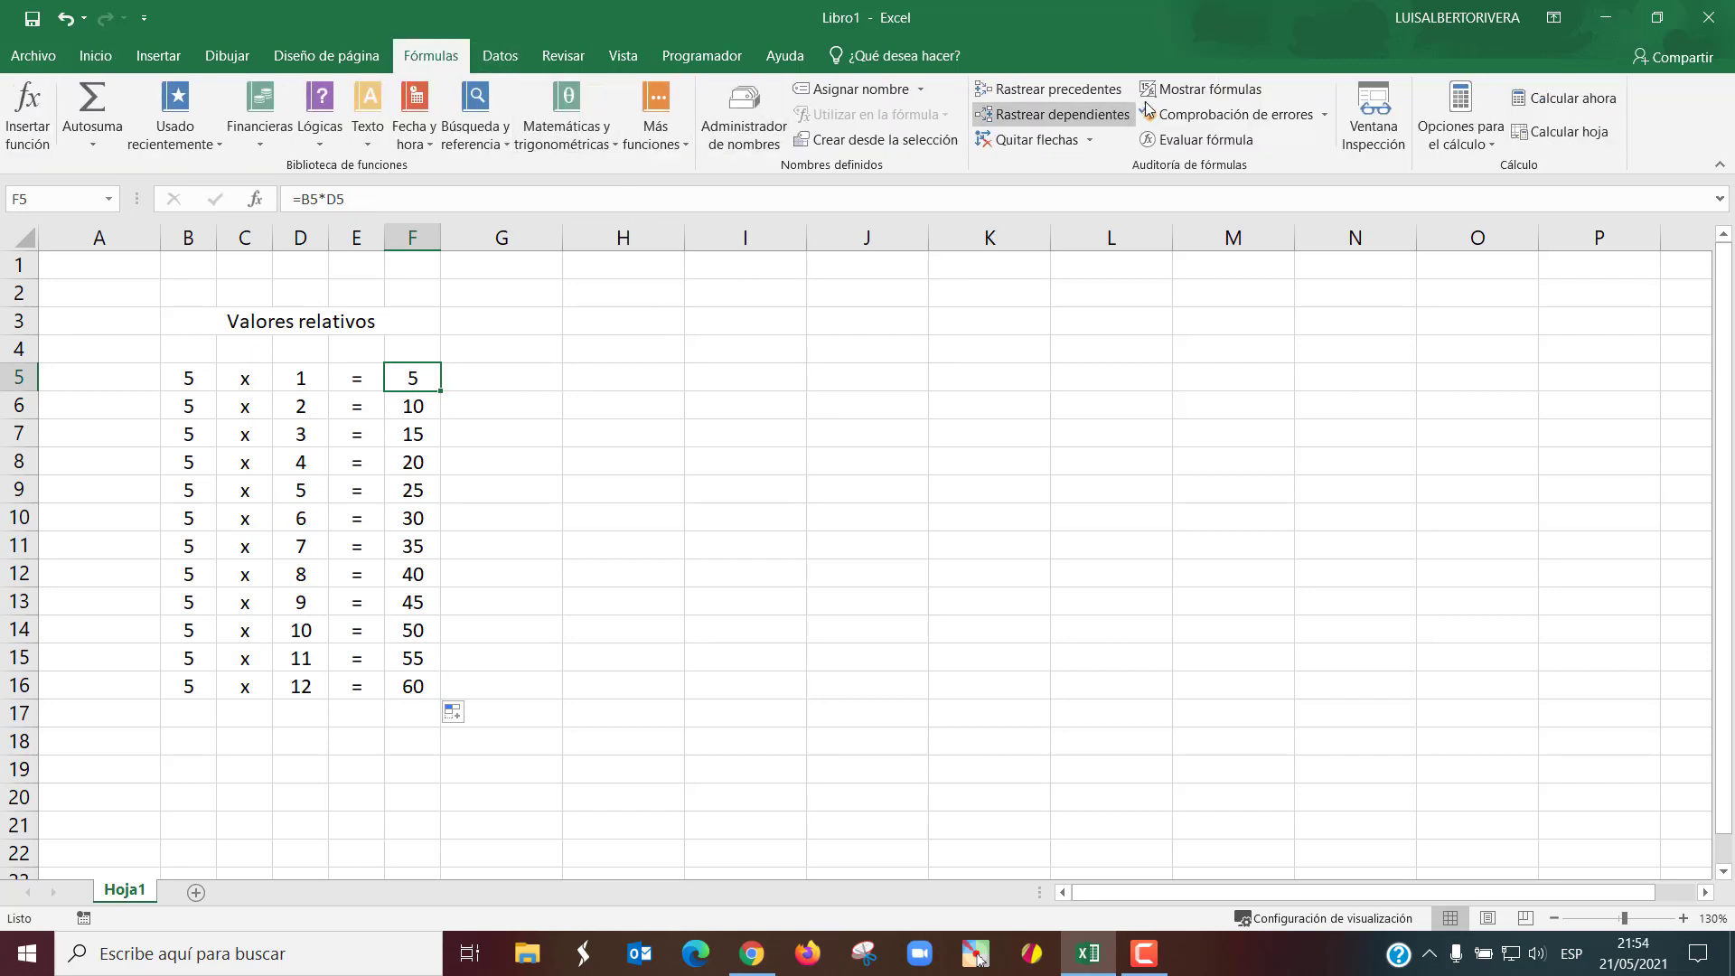
pyautogui.click(1198, 90)
pyautogui.click(891, 435)
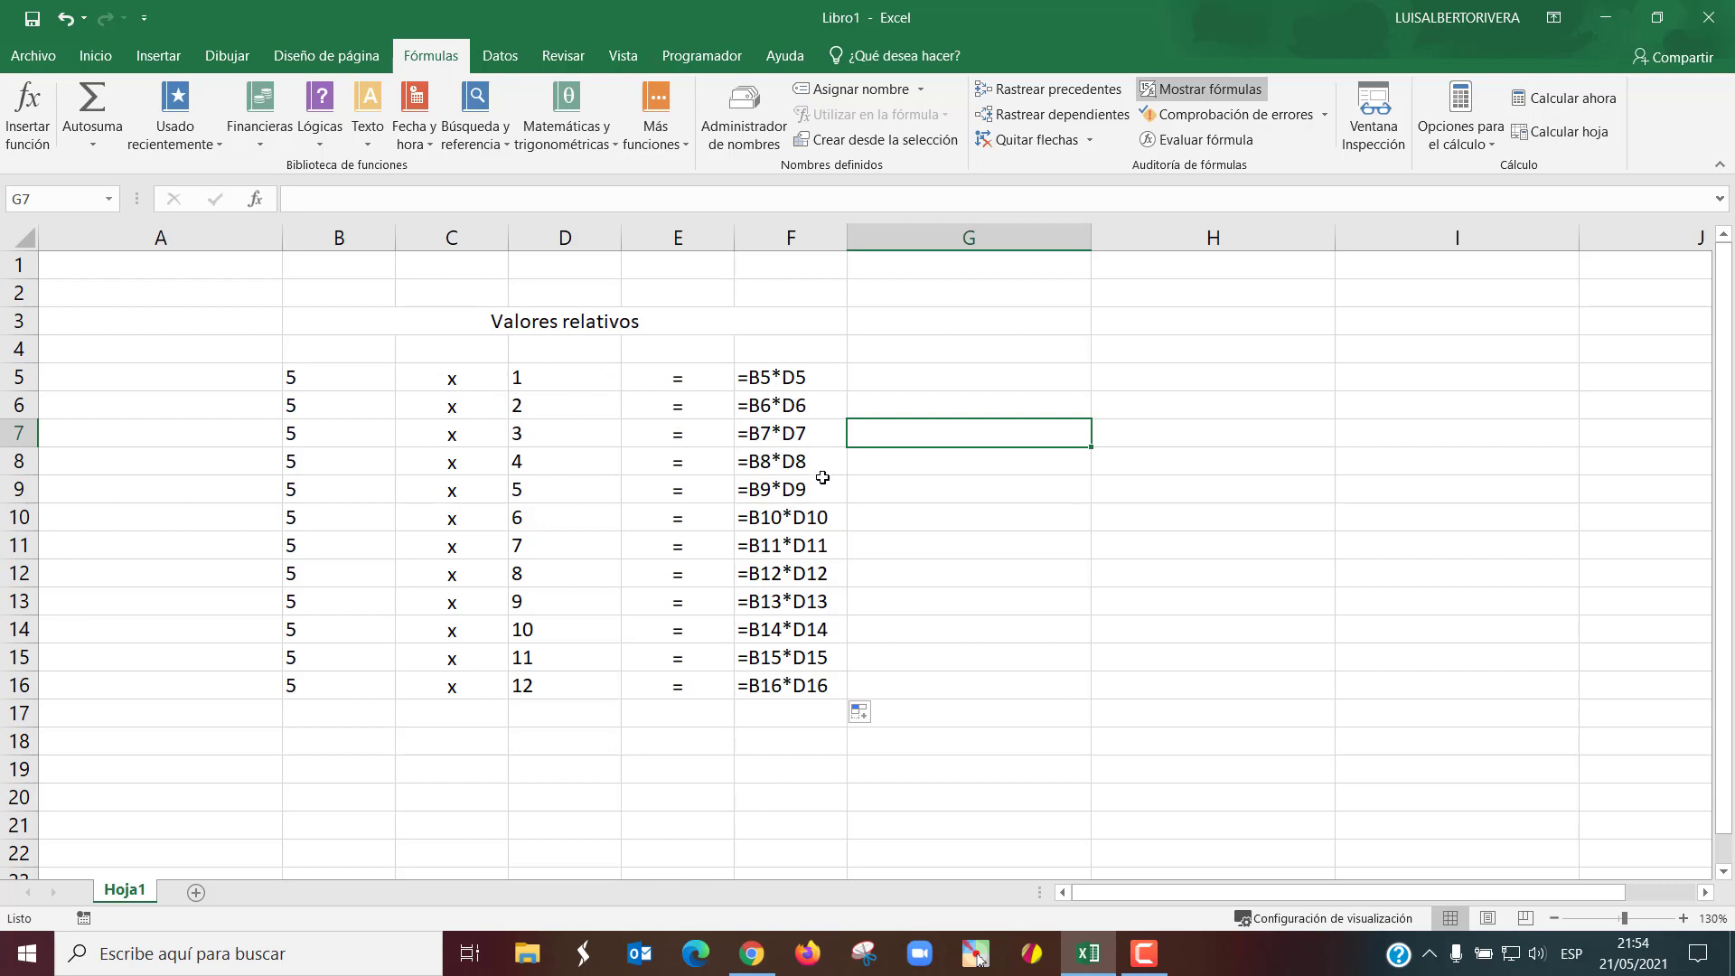
pyautogui.click(1179, 91)
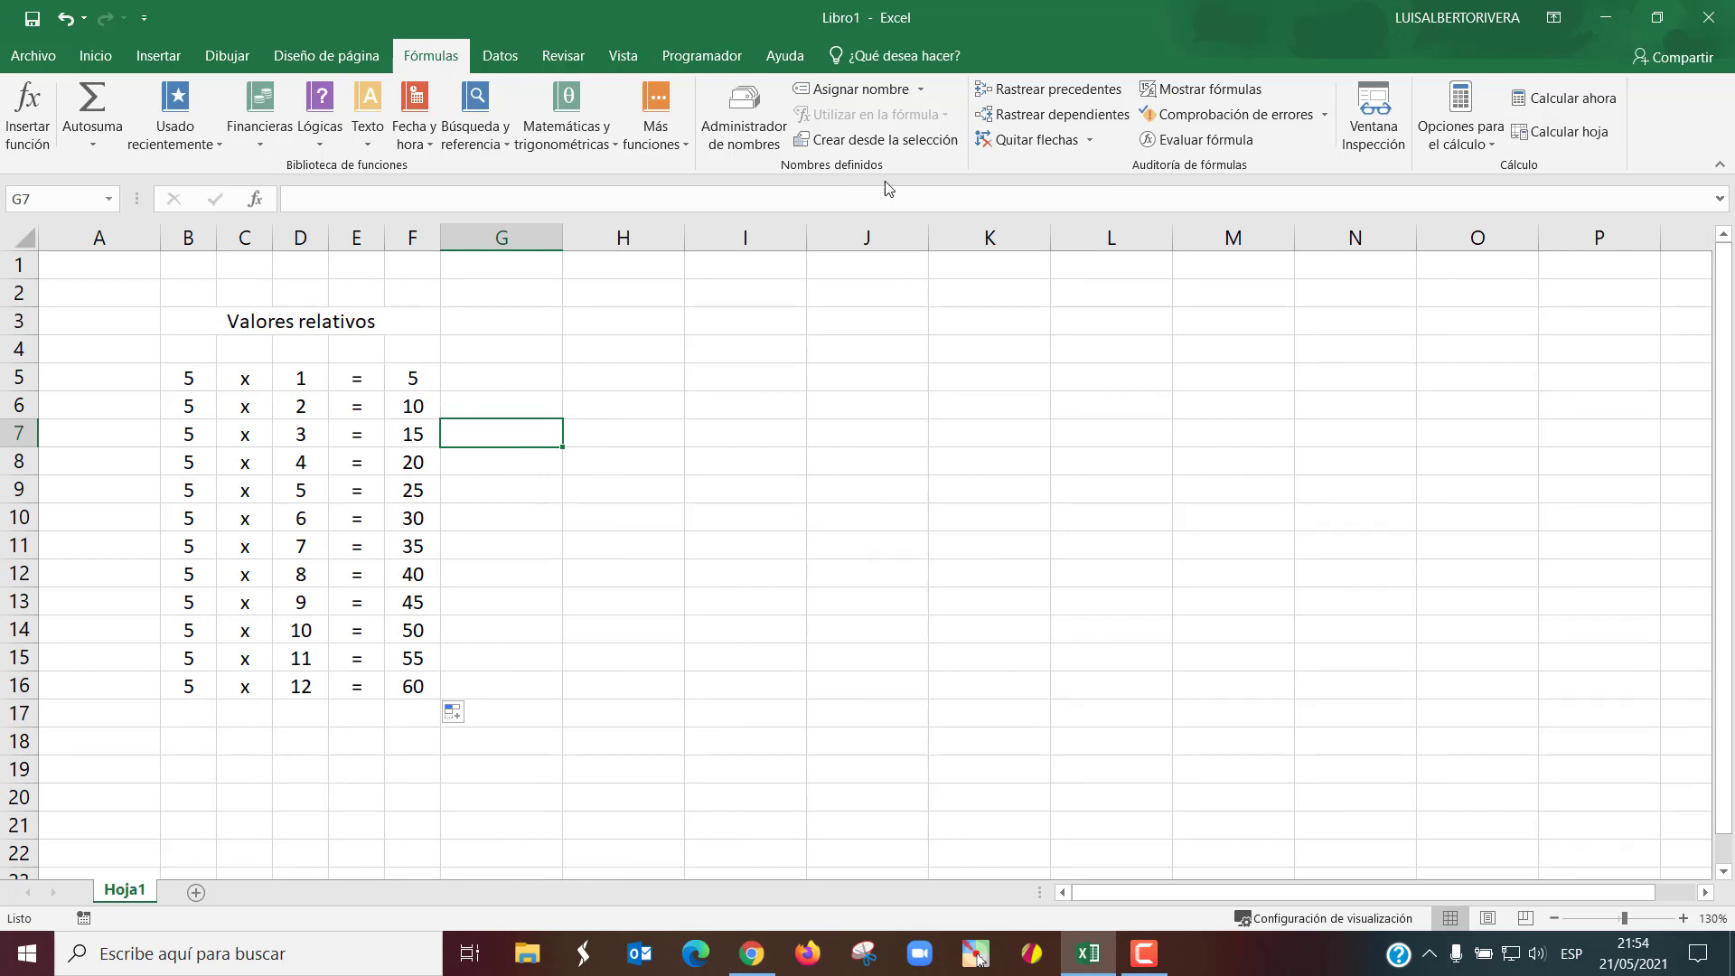
pyautogui.click(412, 411)
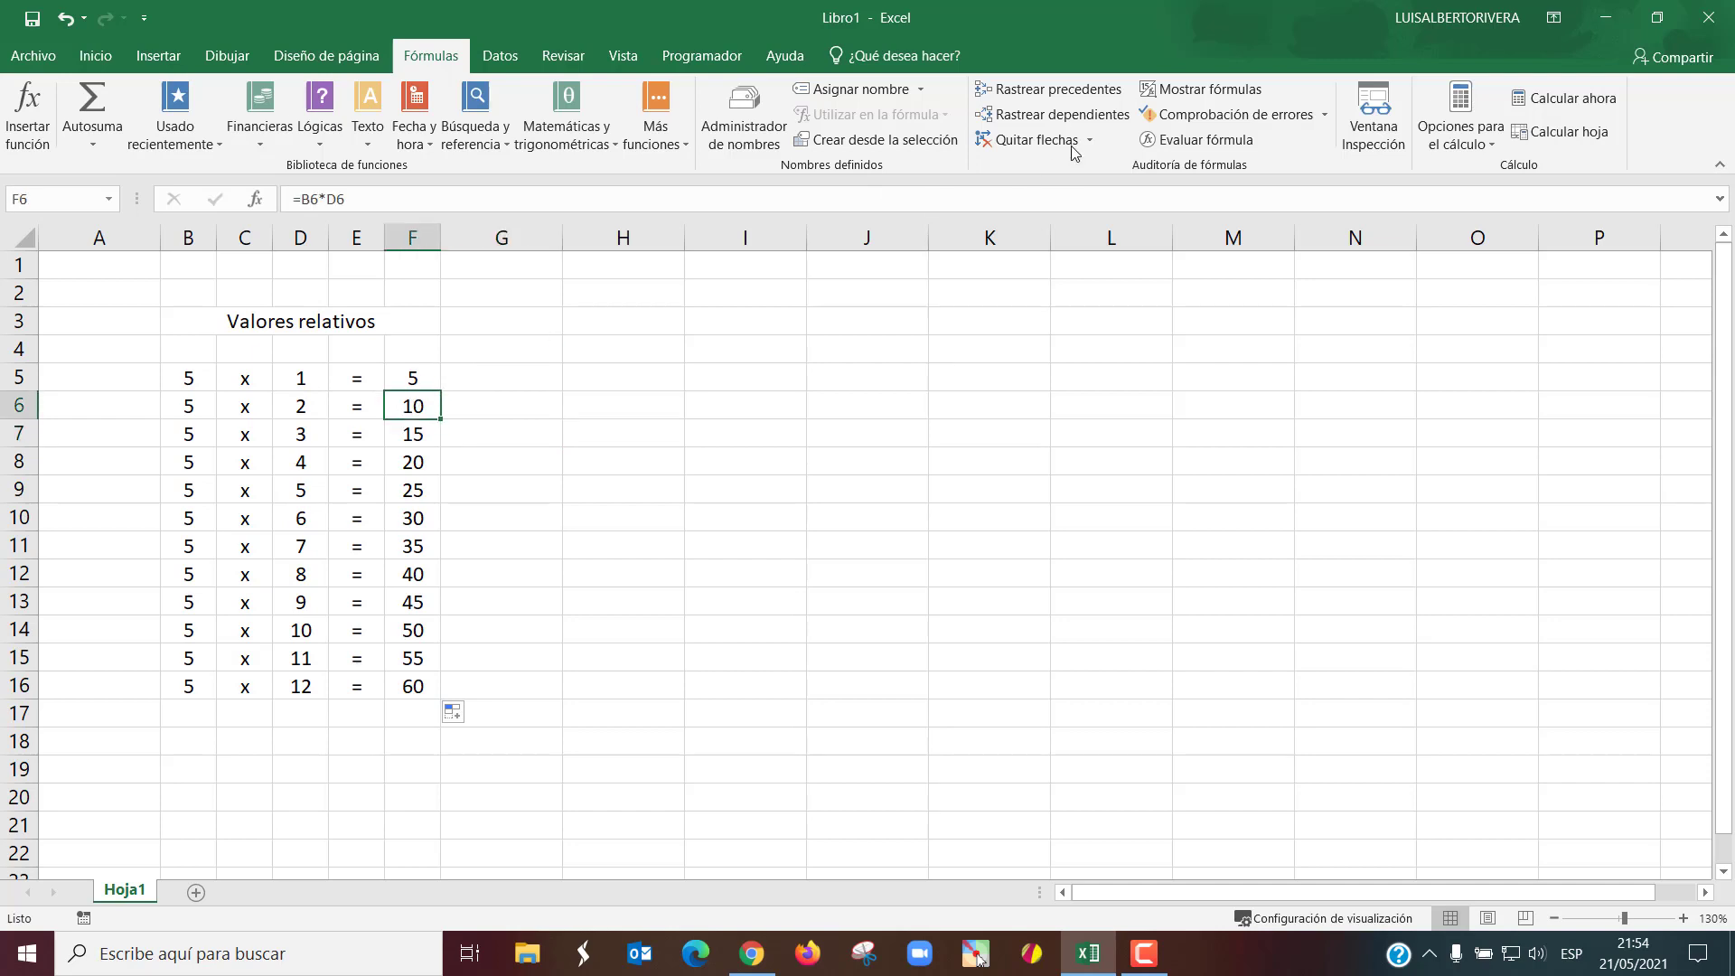
pyautogui.click(1084, 90)
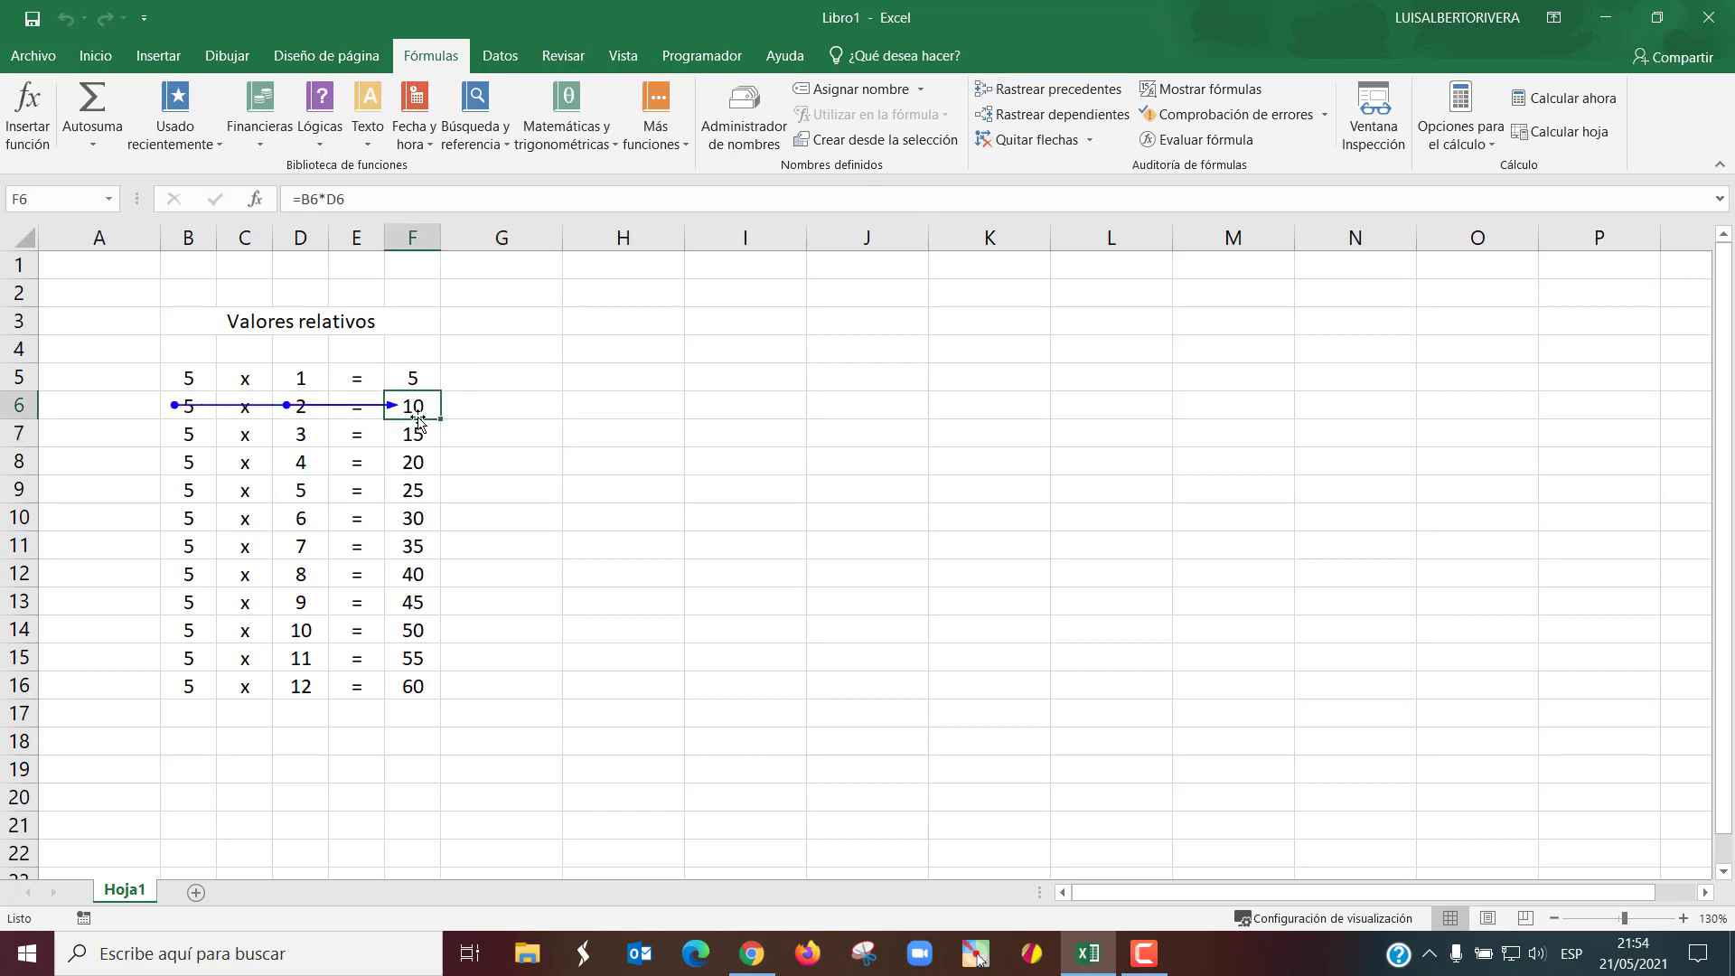
pyautogui.click(1030, 140)
pyautogui.click(718, 456)
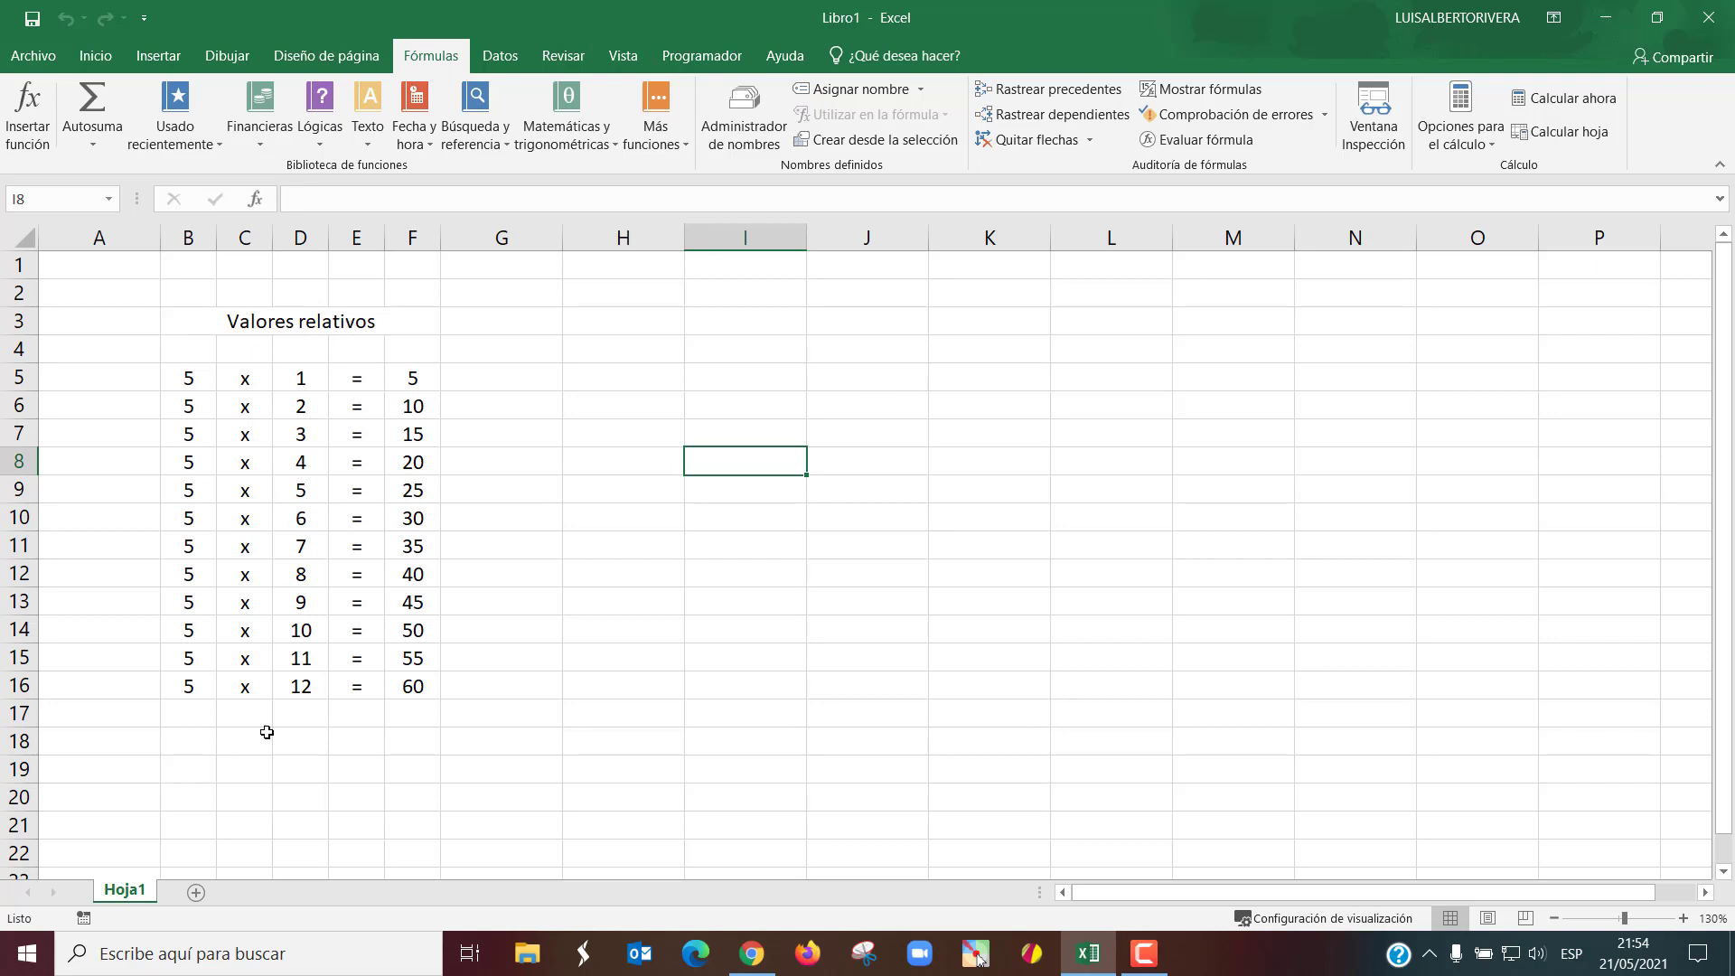
# - Rename the Hoja1 sheet to 'Relativo'
pyautogui.rightClick(141, 894)
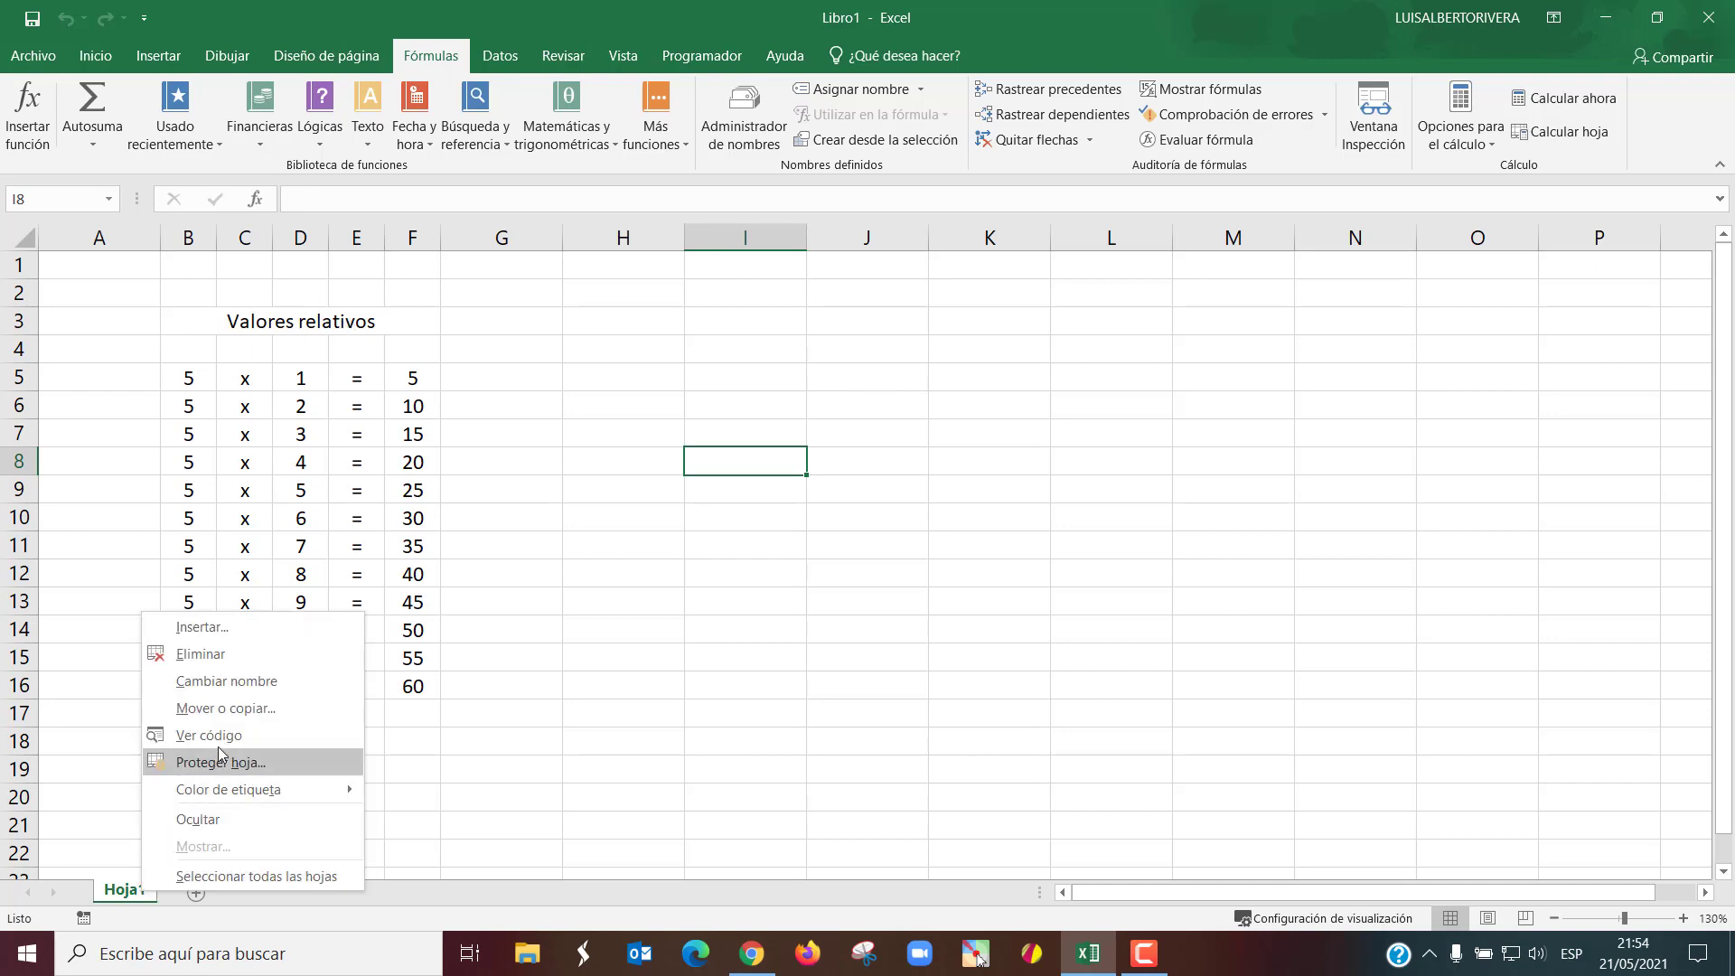
pyautogui.click(246, 682)
pyautogui.write('R')
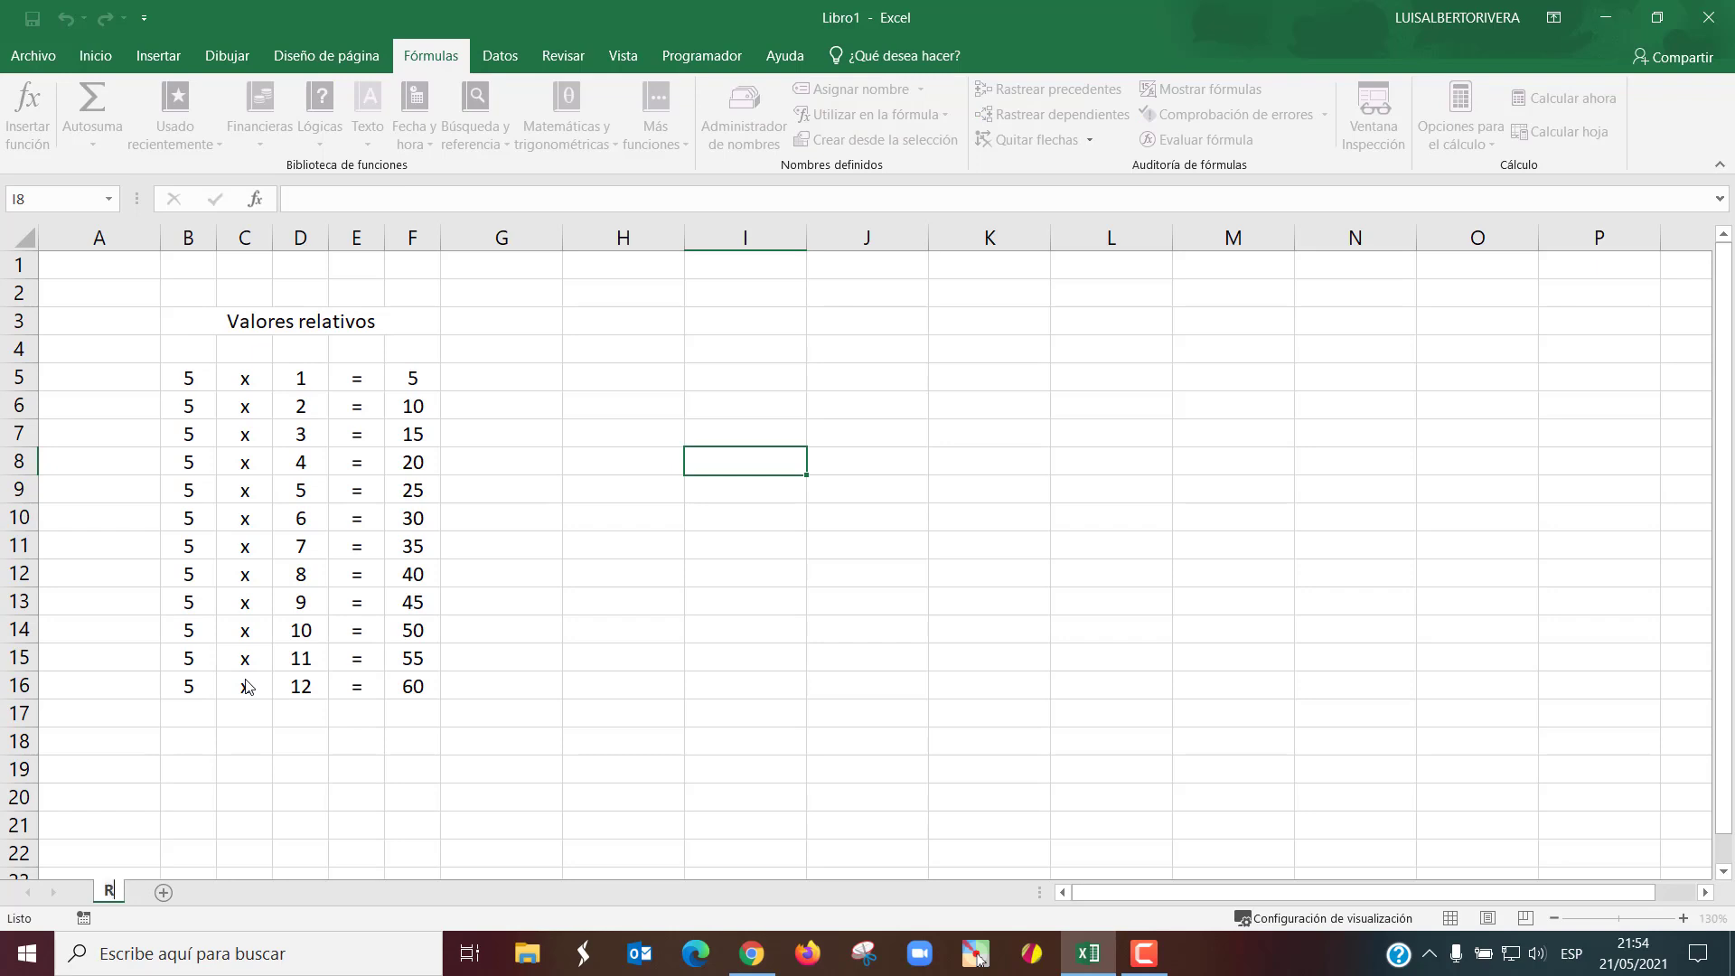
pyautogui.write('elativo')
pyautogui.press('Return')
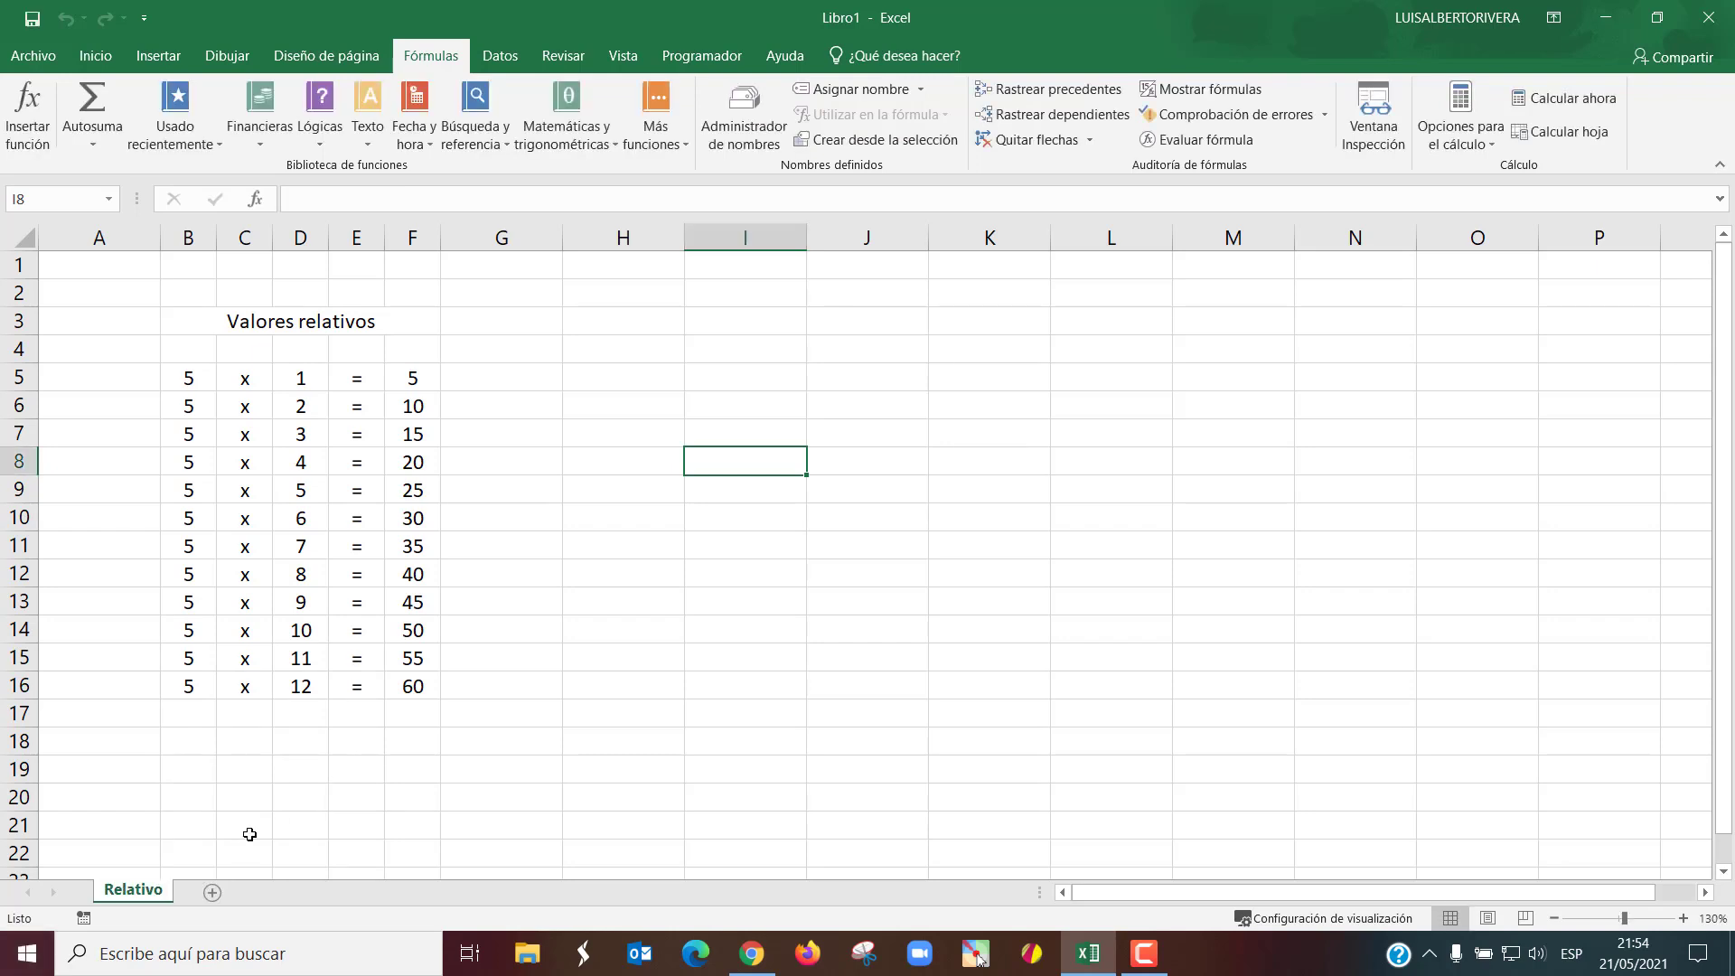
# - Make a copy of the Relativo sheet placed at the end
pyautogui.rightClick(150, 893)
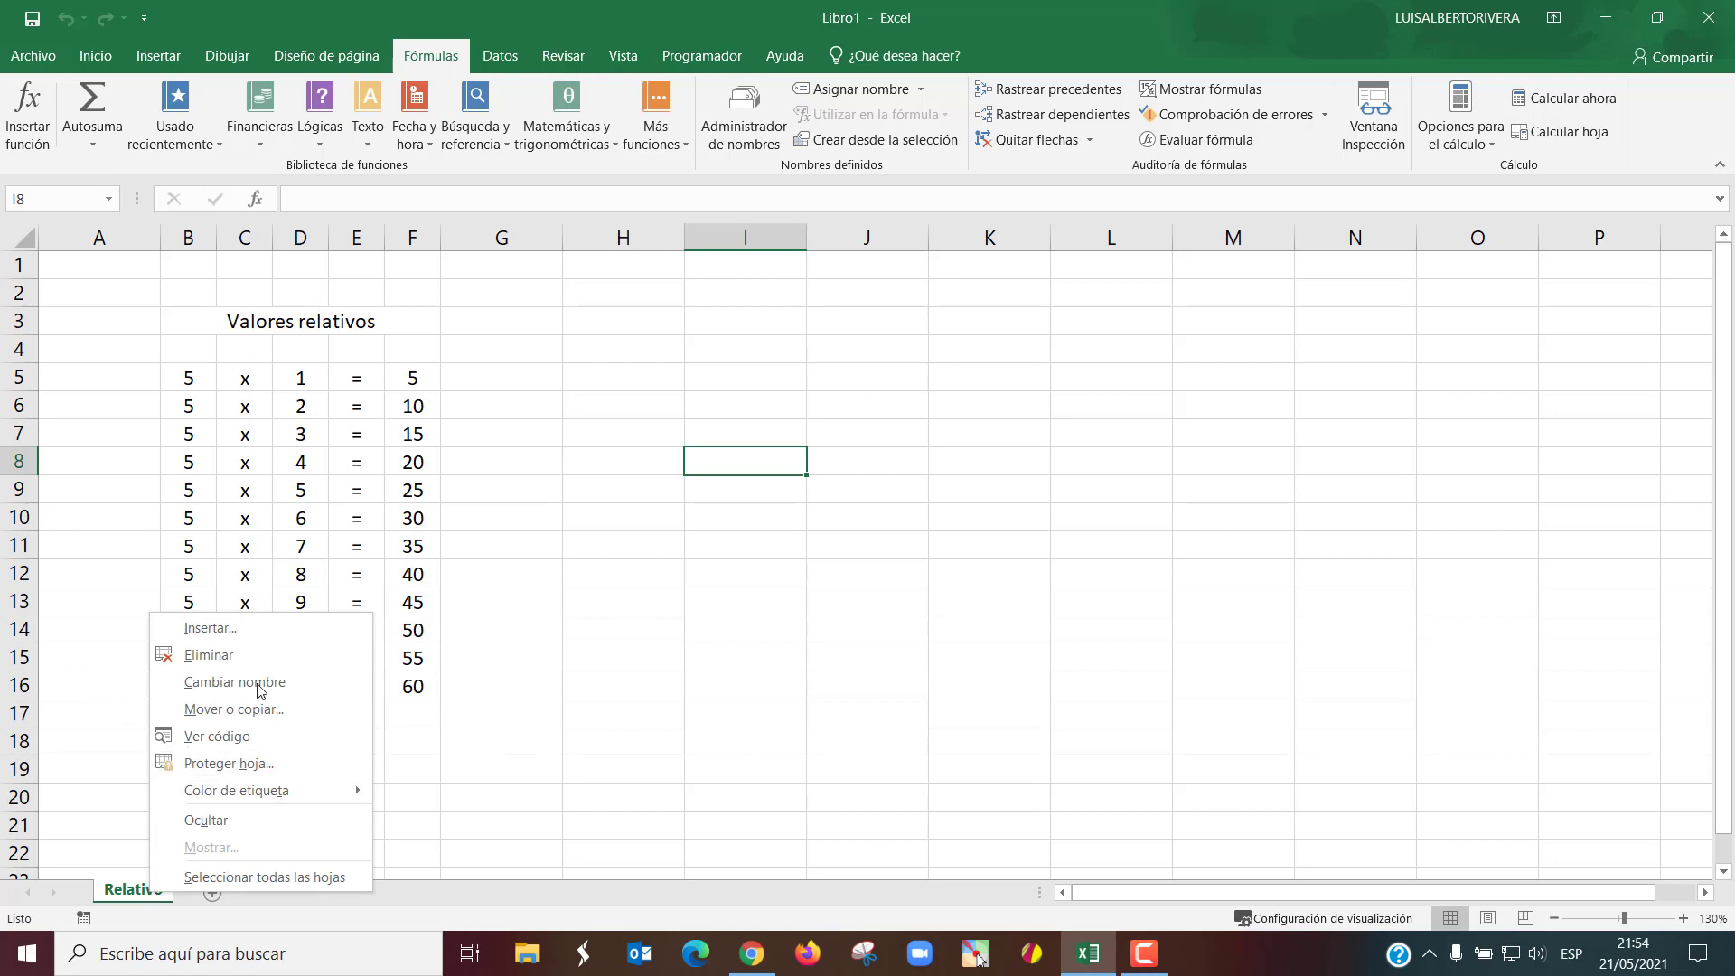
pyautogui.click(301, 710)
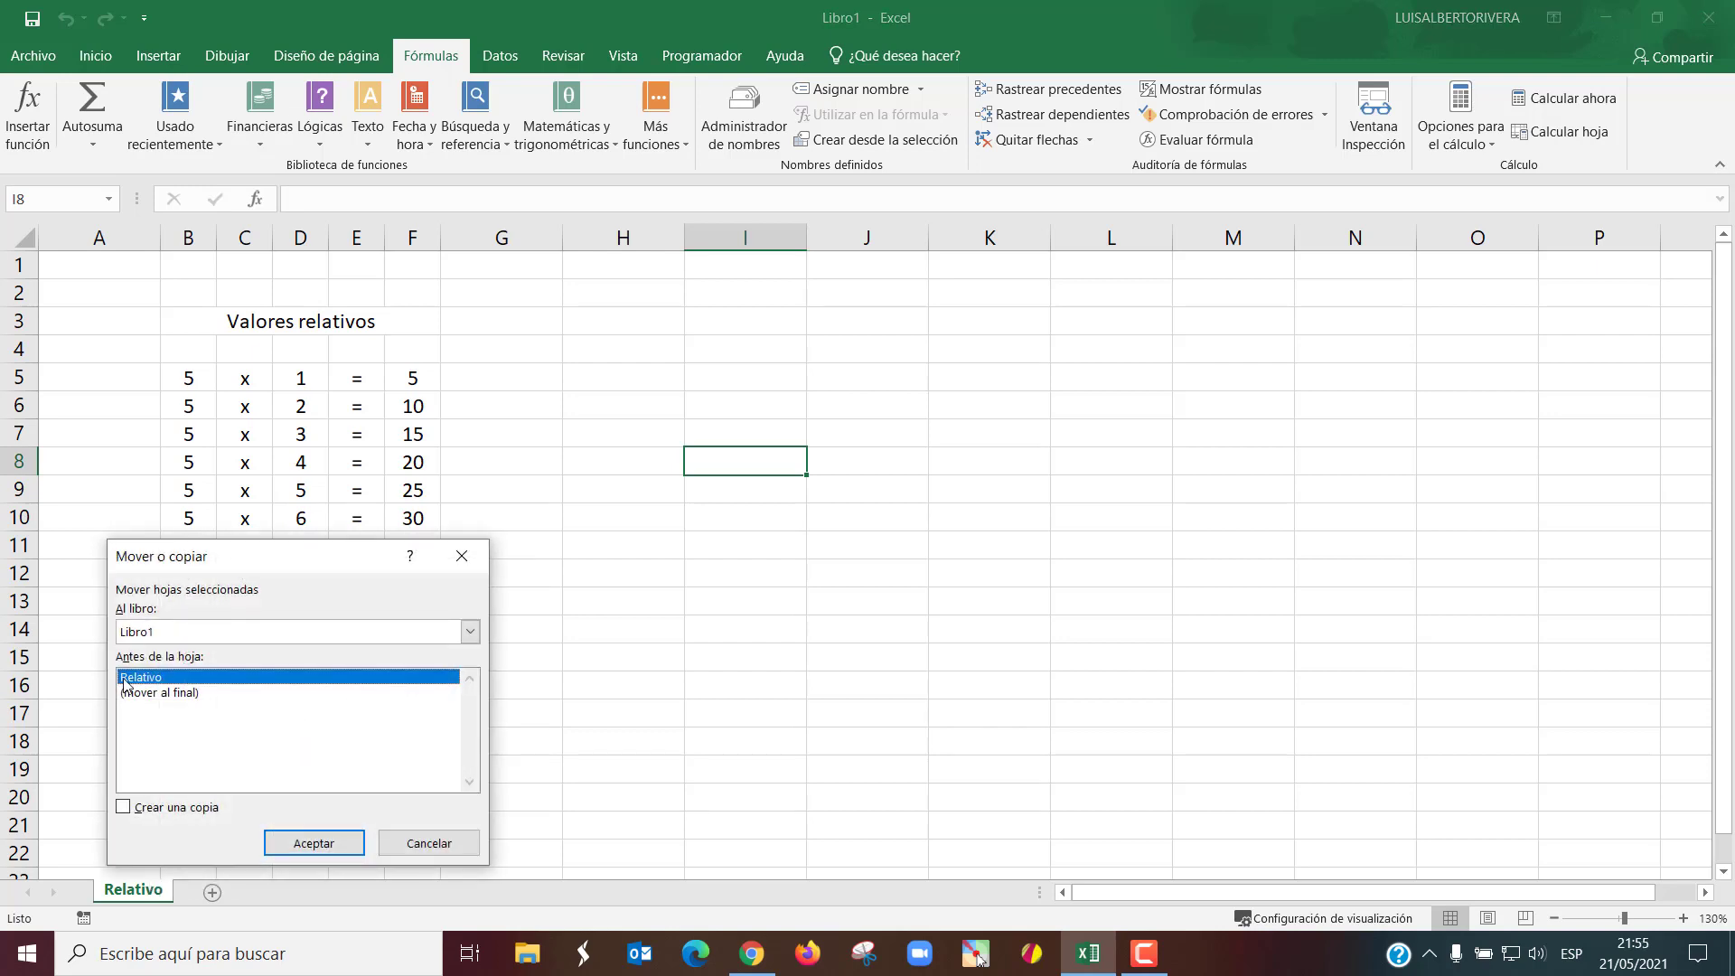
pyautogui.click(184, 694)
pyautogui.click(142, 806)
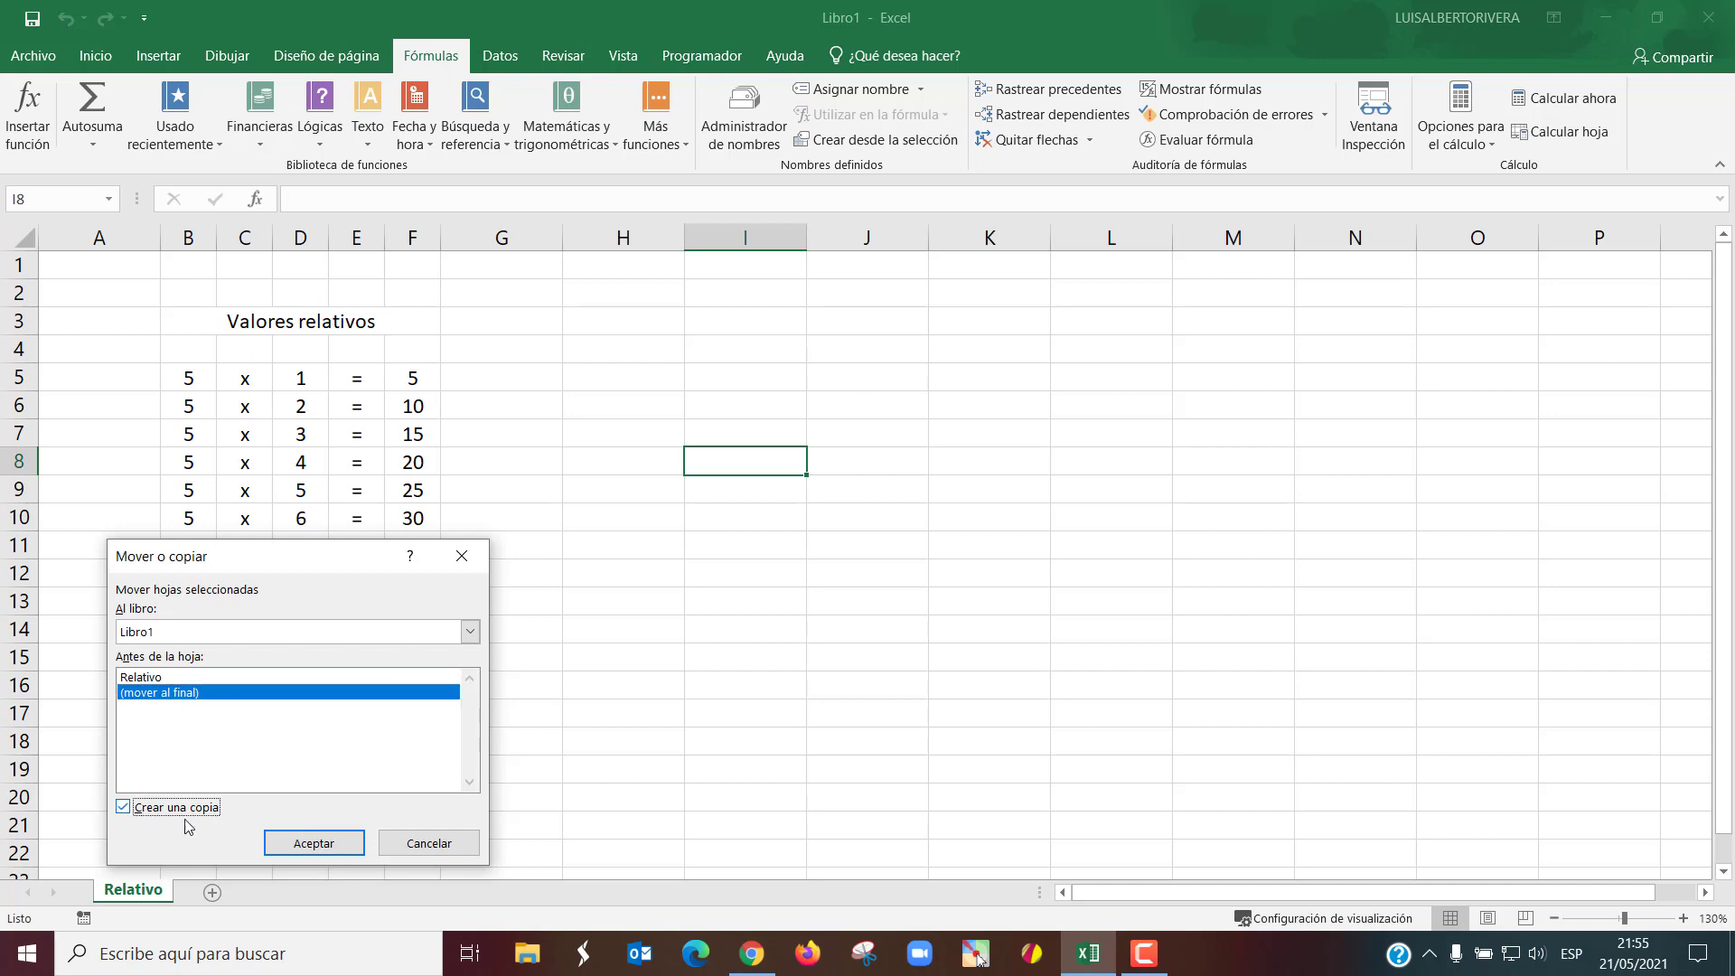
pyautogui.click(322, 849)
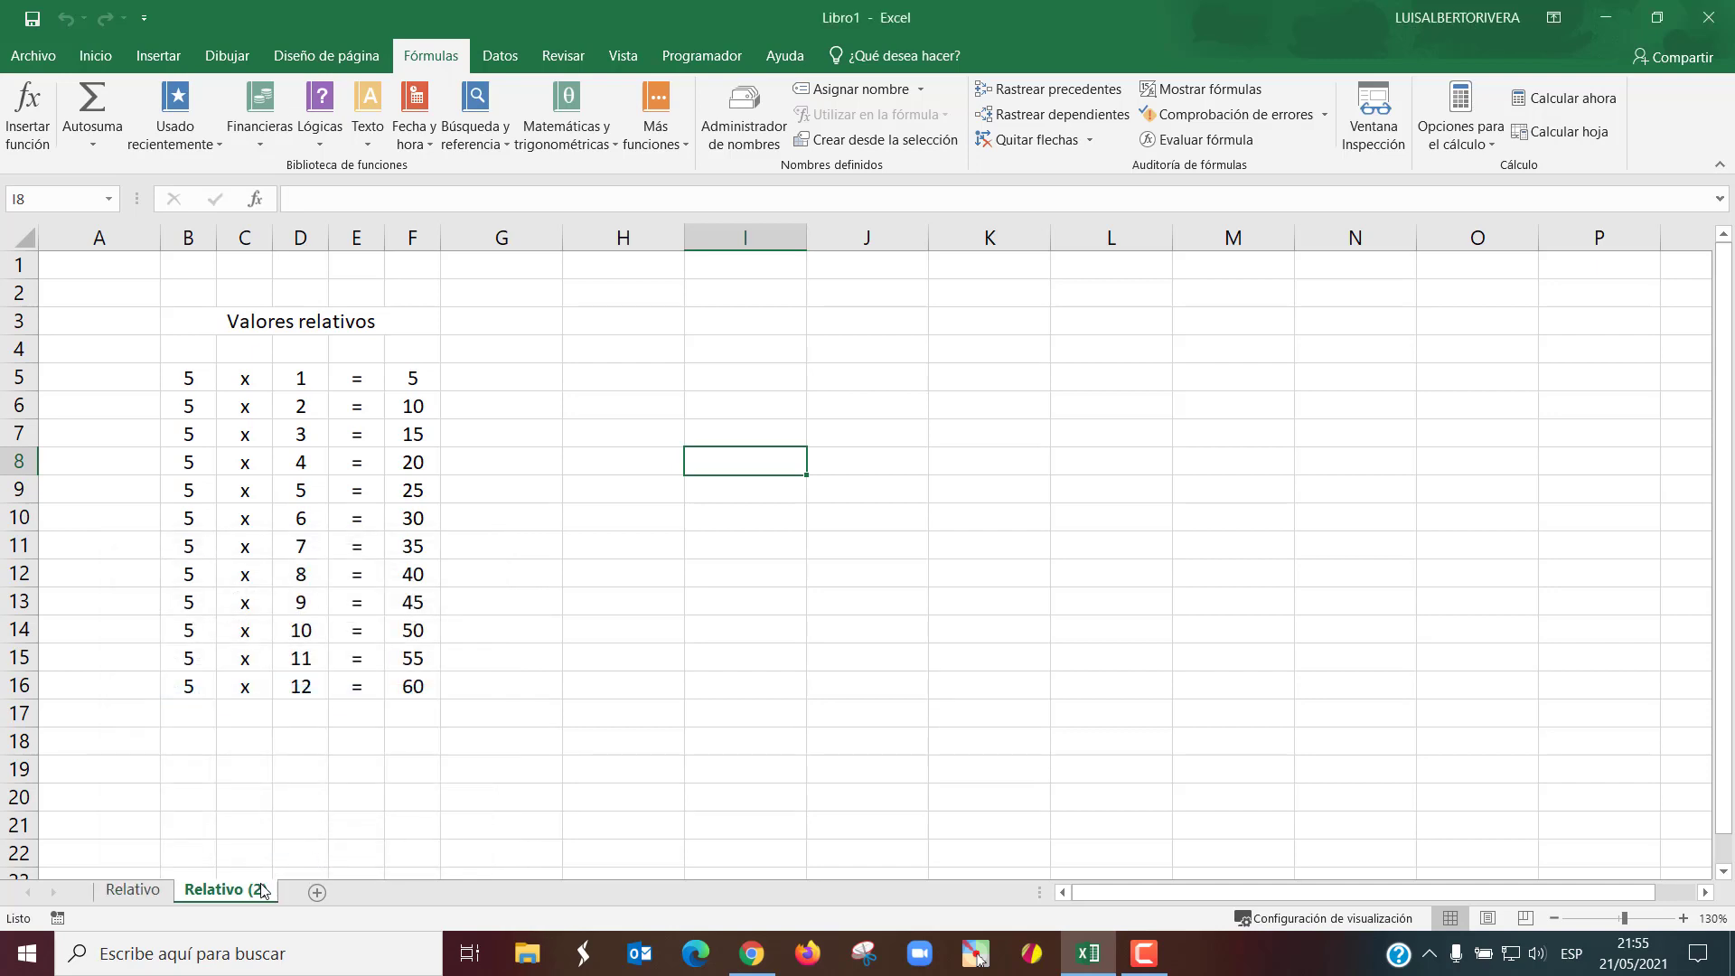
# - Rename the copied sheet to 'Absoluto'
pyautogui.rightClick(247, 890)
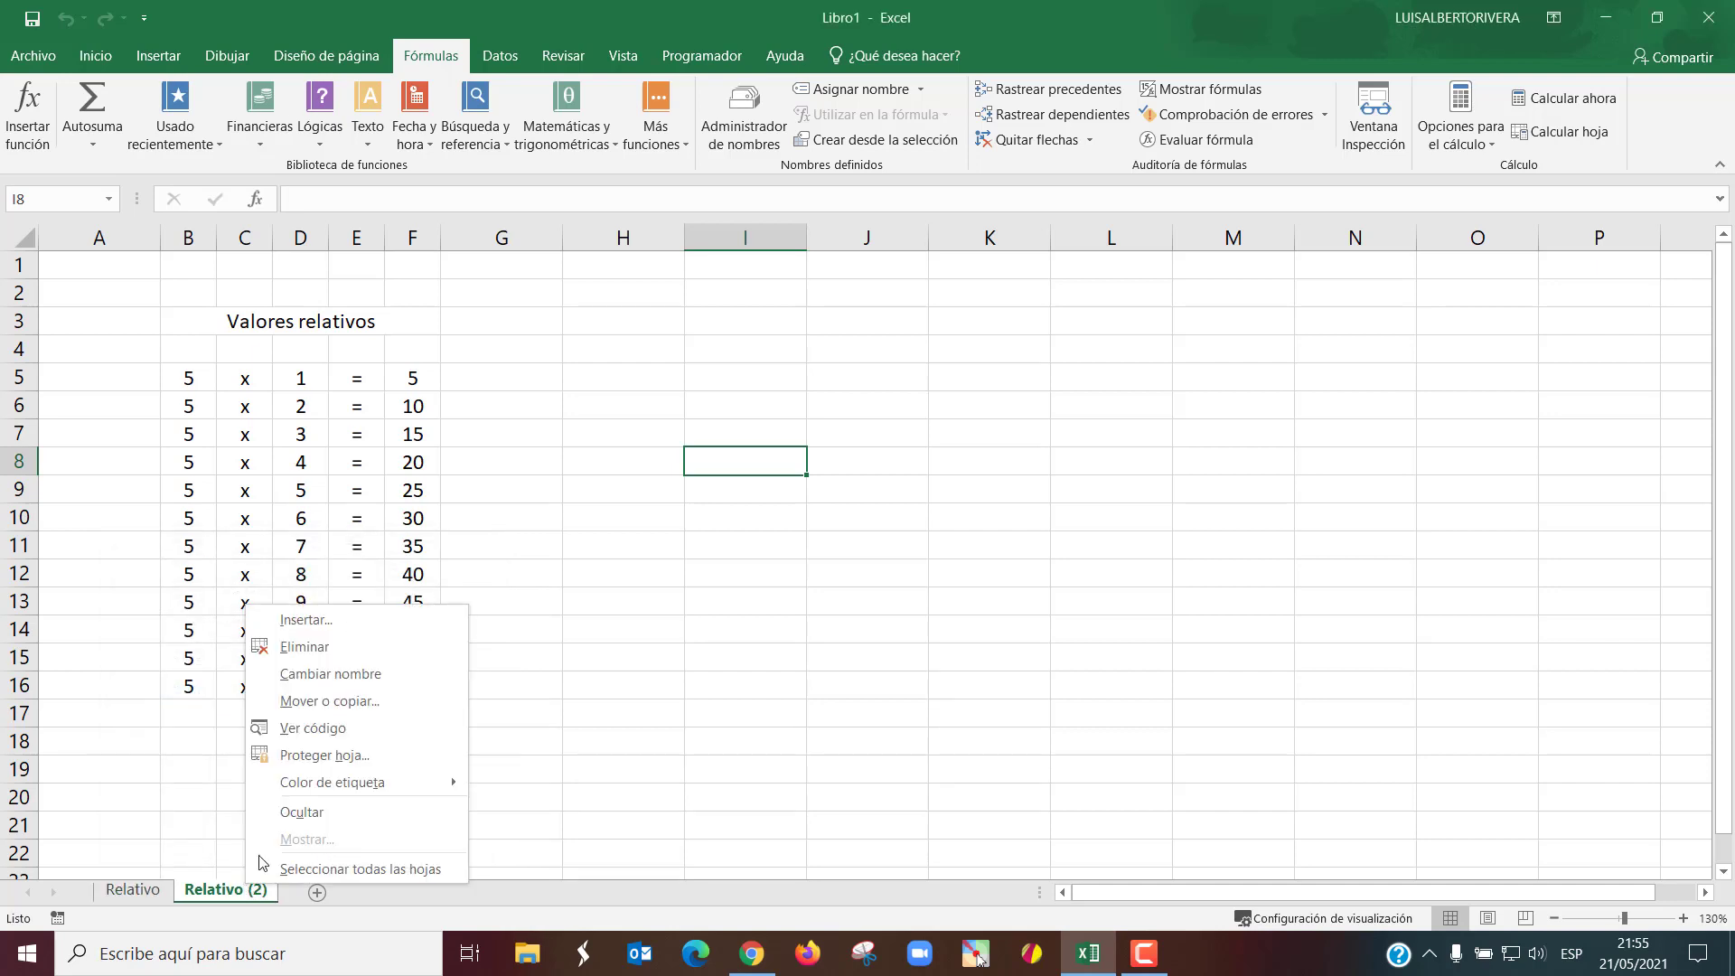
pyautogui.click(330, 674)
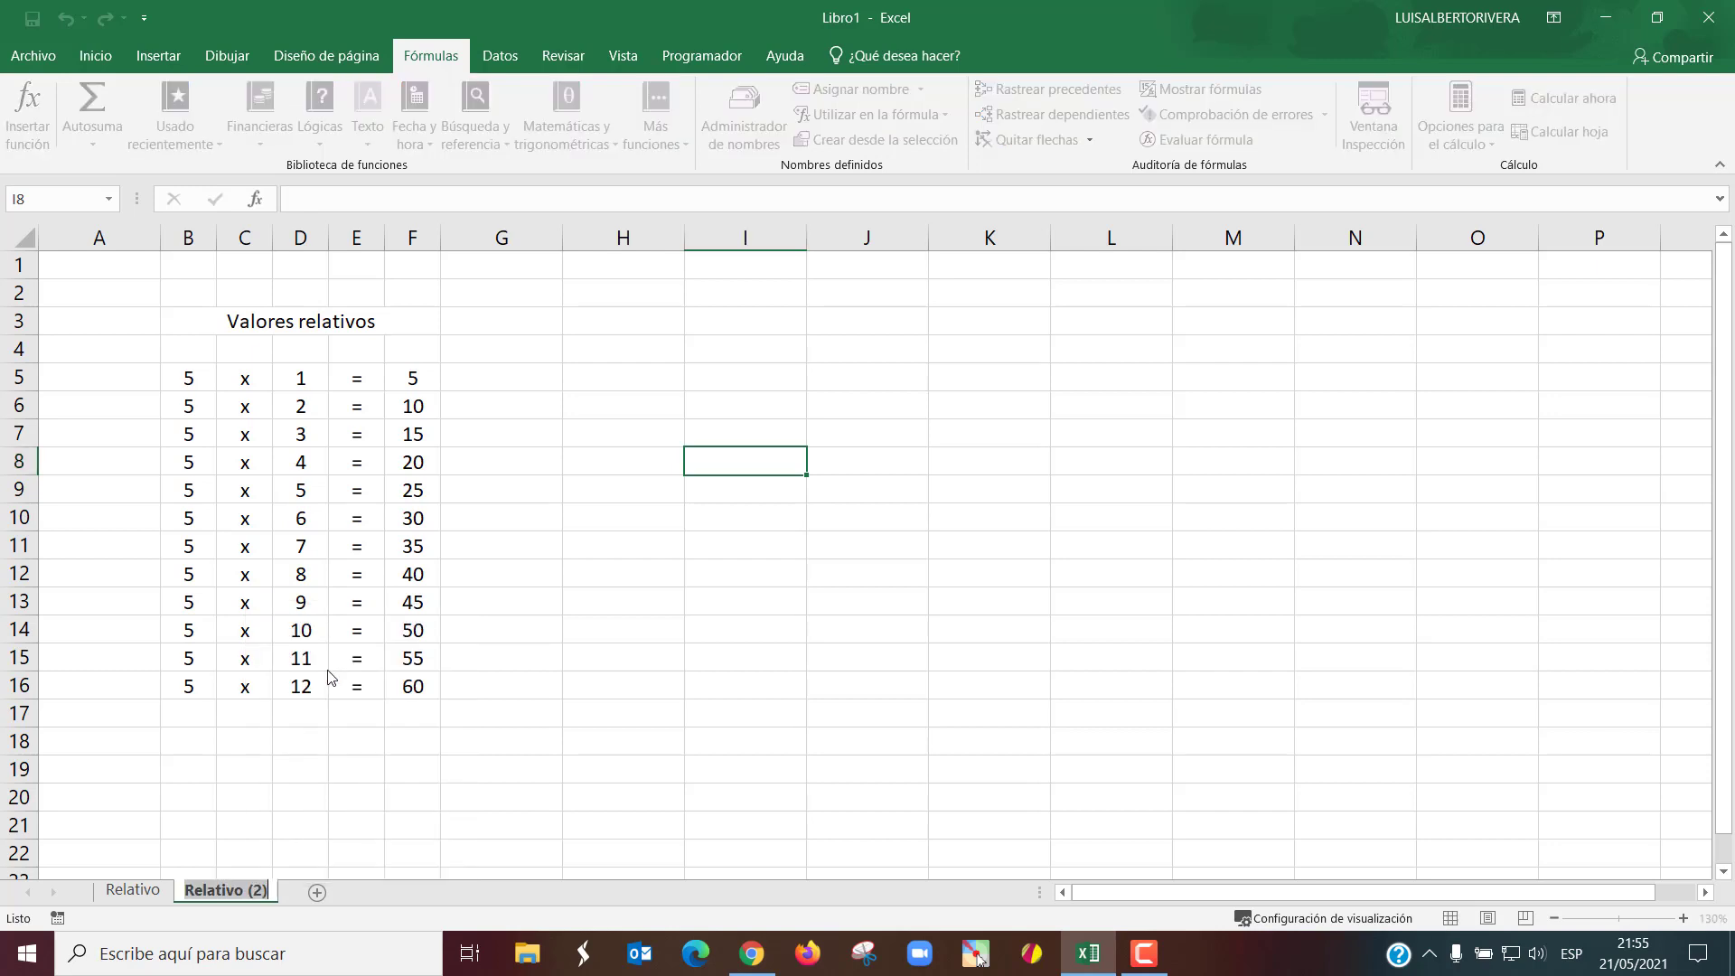
pyautogui.write('Absolut')
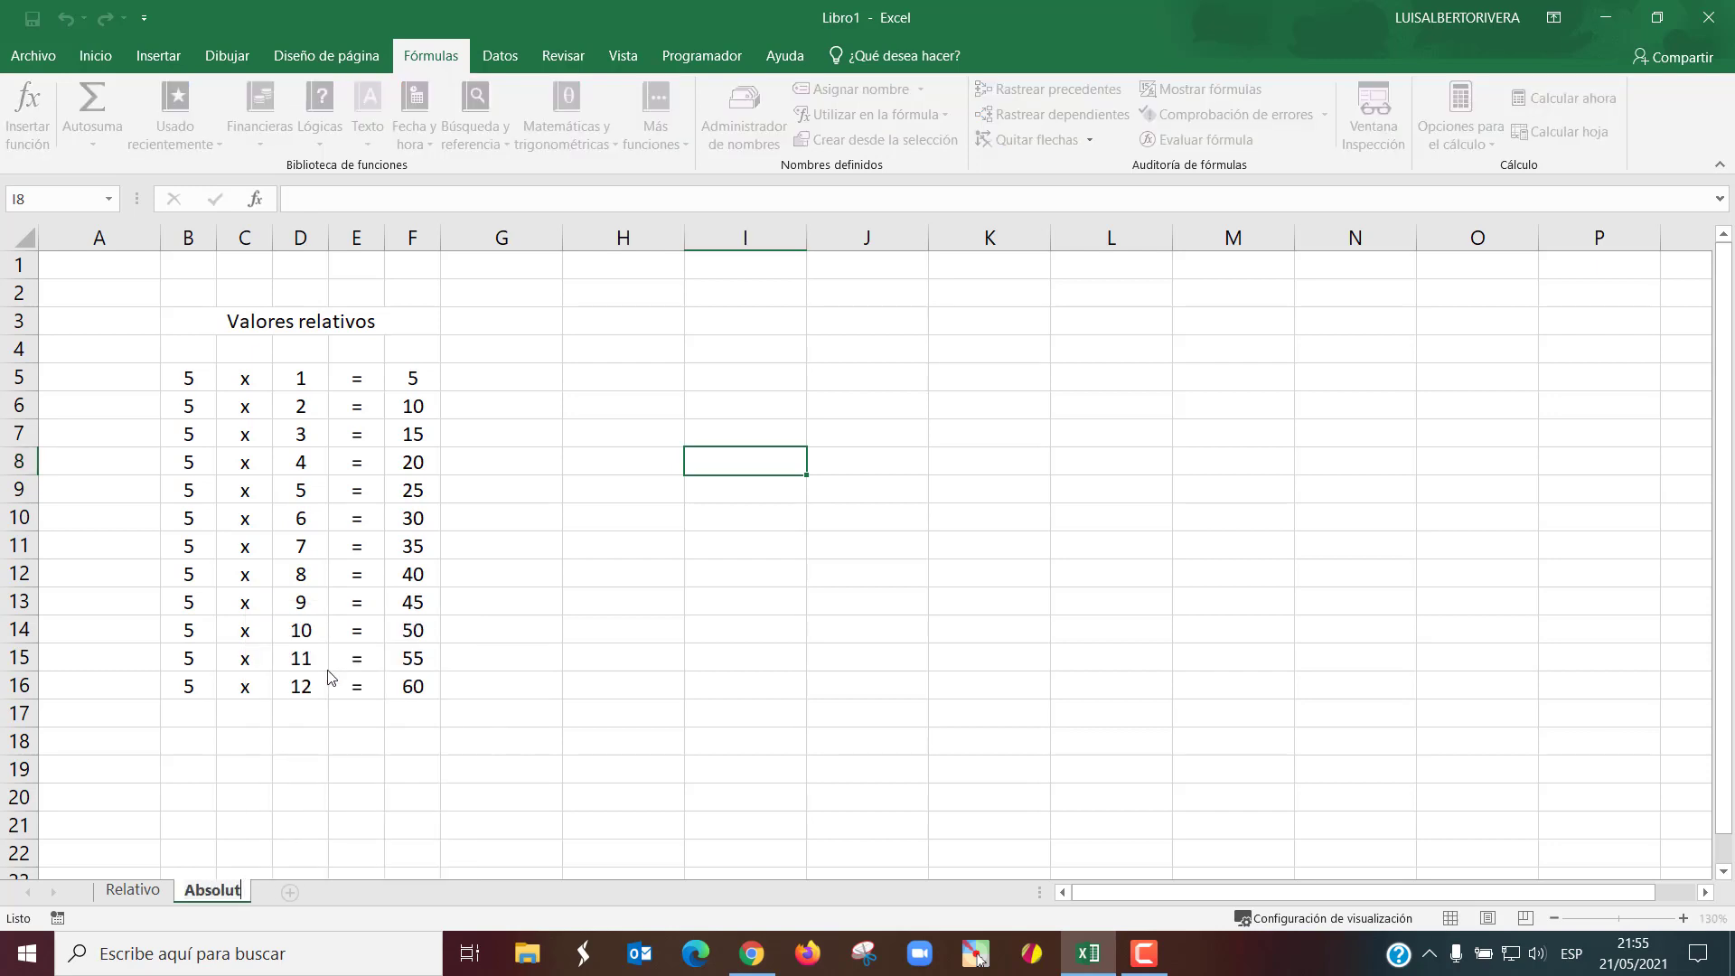
pyautogui.write('o')
pyautogui.press('Return')
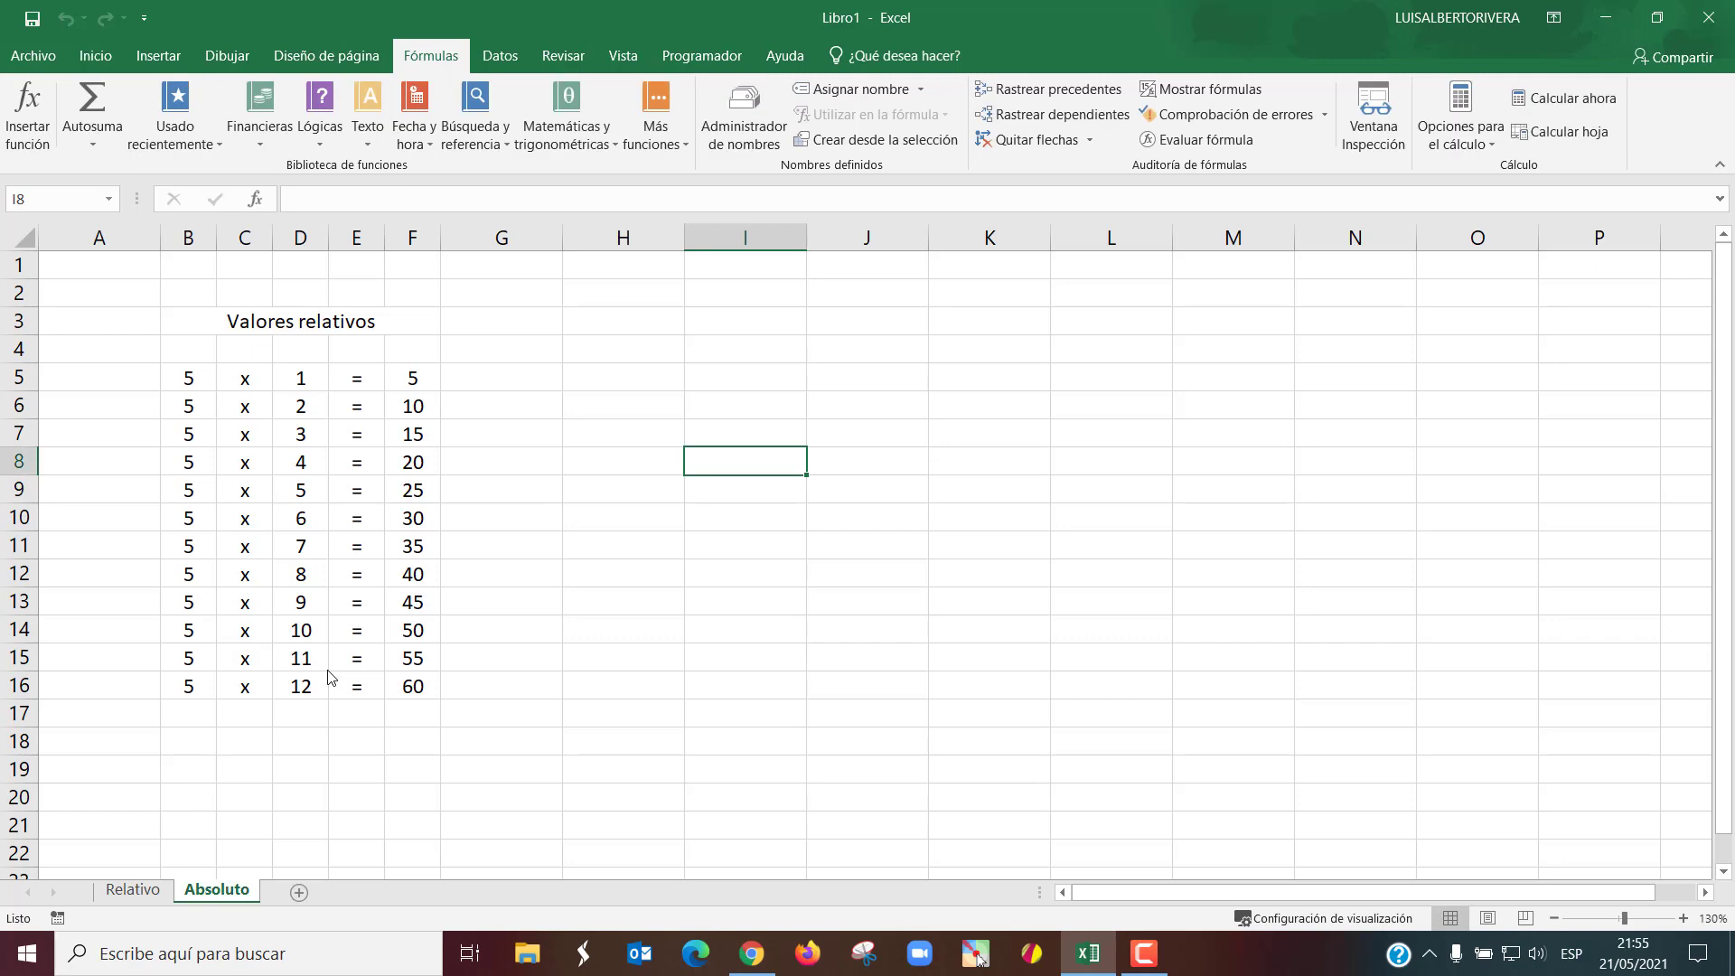
# - On Absoluto, clear the repeated 5s in B6:B16 and the old results in F5:F16
pyautogui.click(563, 450)
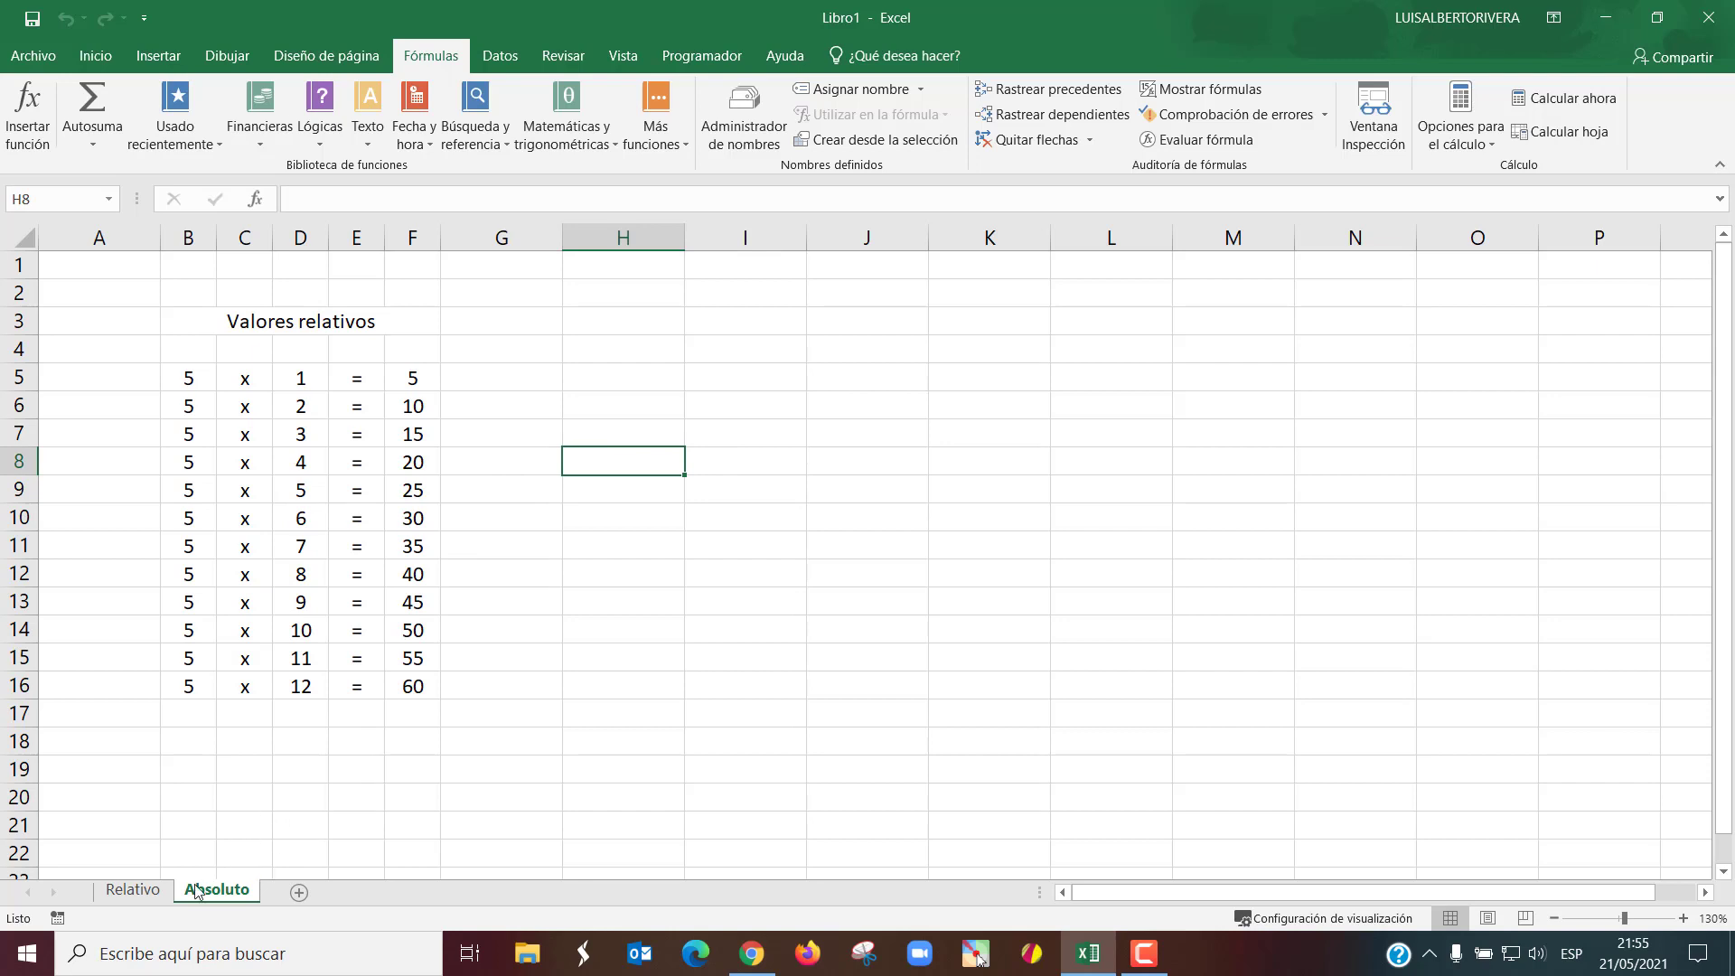
pyautogui.click(149, 893)
pyautogui.moveTo(205, 381); pyautogui.dragTo(213, 692)
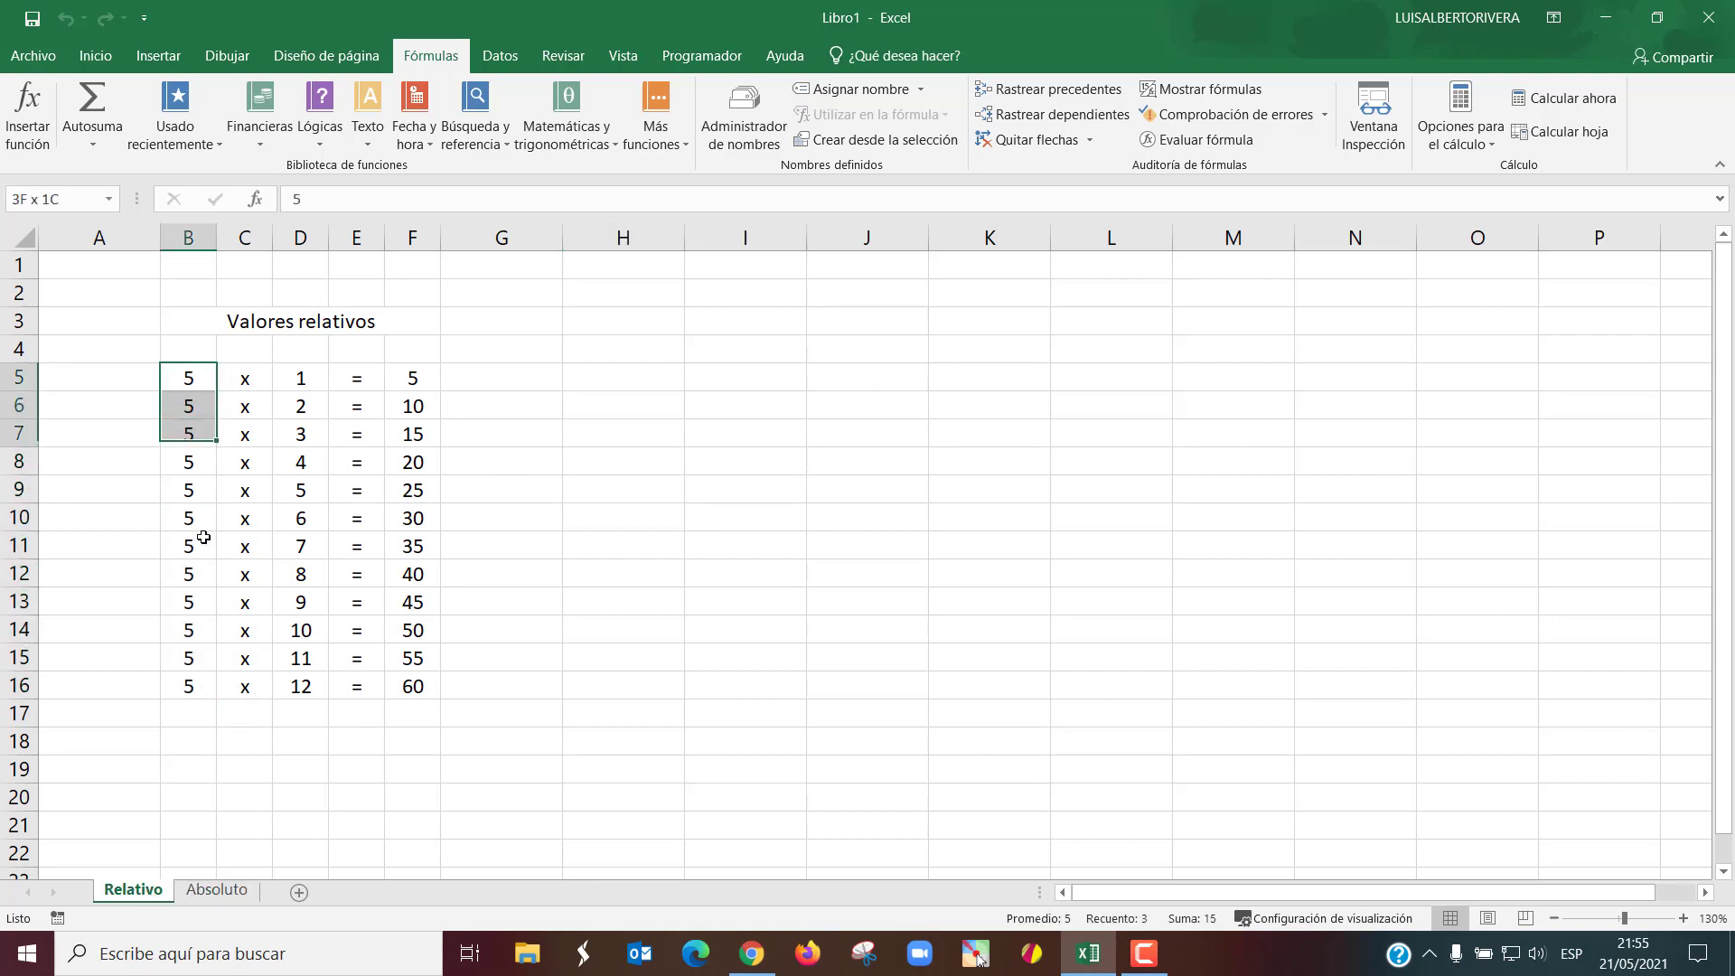
pyautogui.moveTo(213, 692); pyautogui.dragTo(200, 661)
pyautogui.click(218, 892)
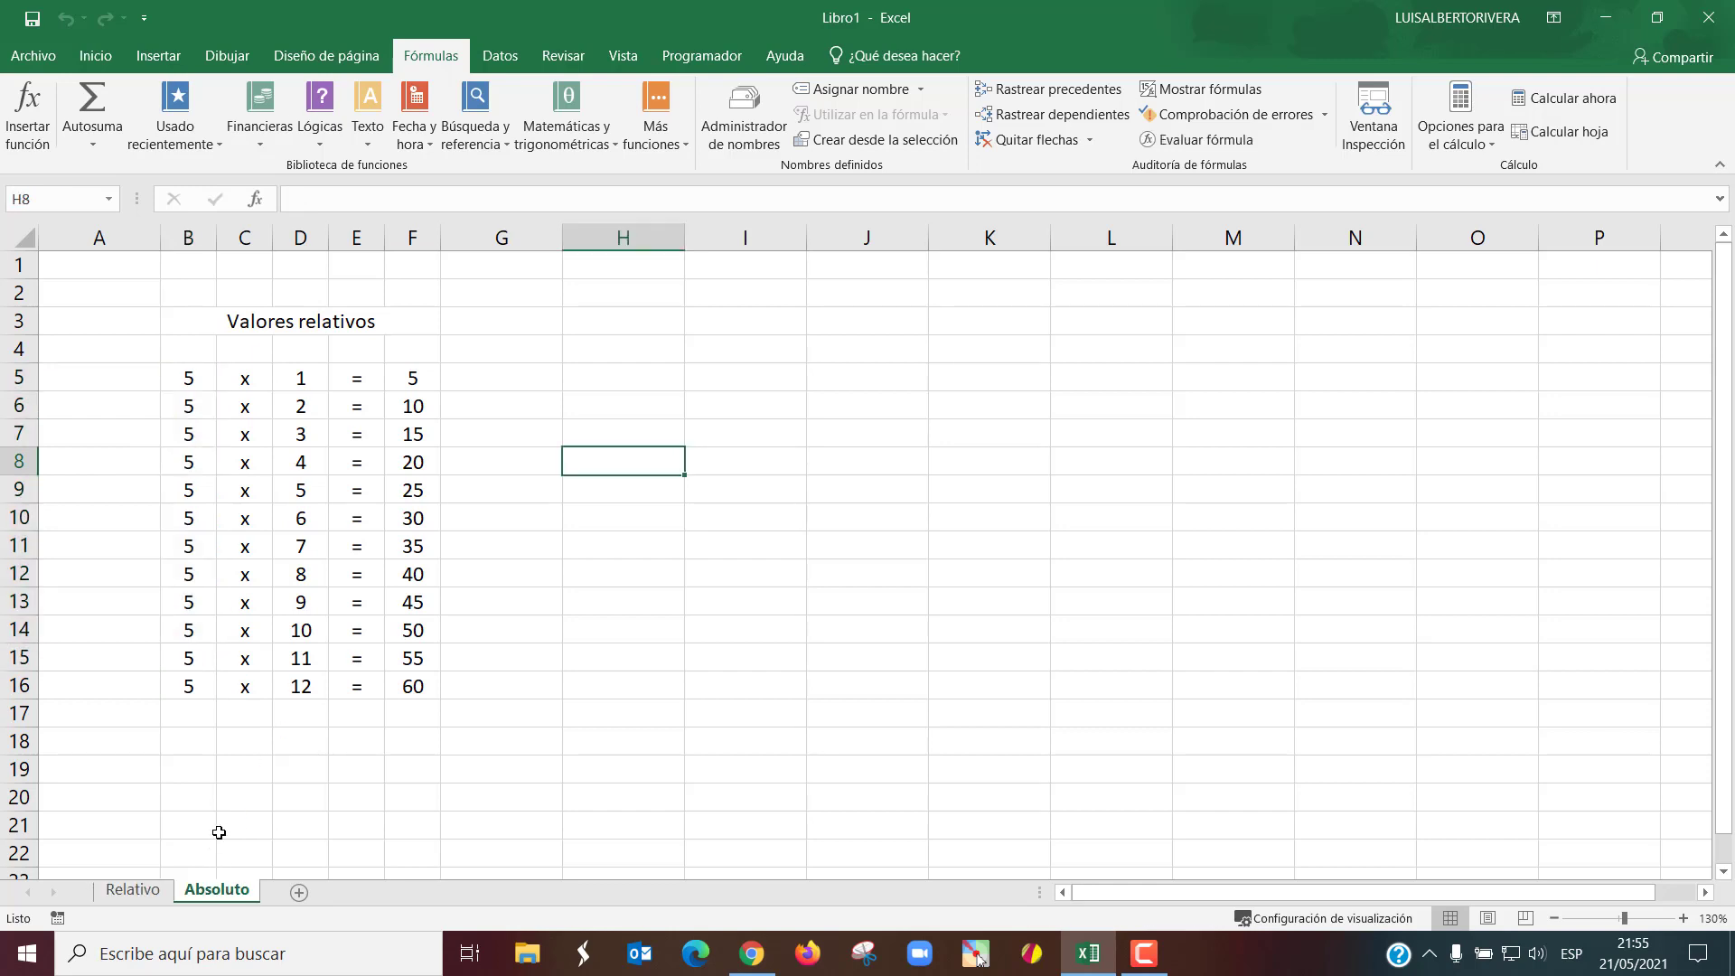
pyautogui.click(204, 411)
pyautogui.moveTo(202, 446); pyautogui.dragTo(200, 676)
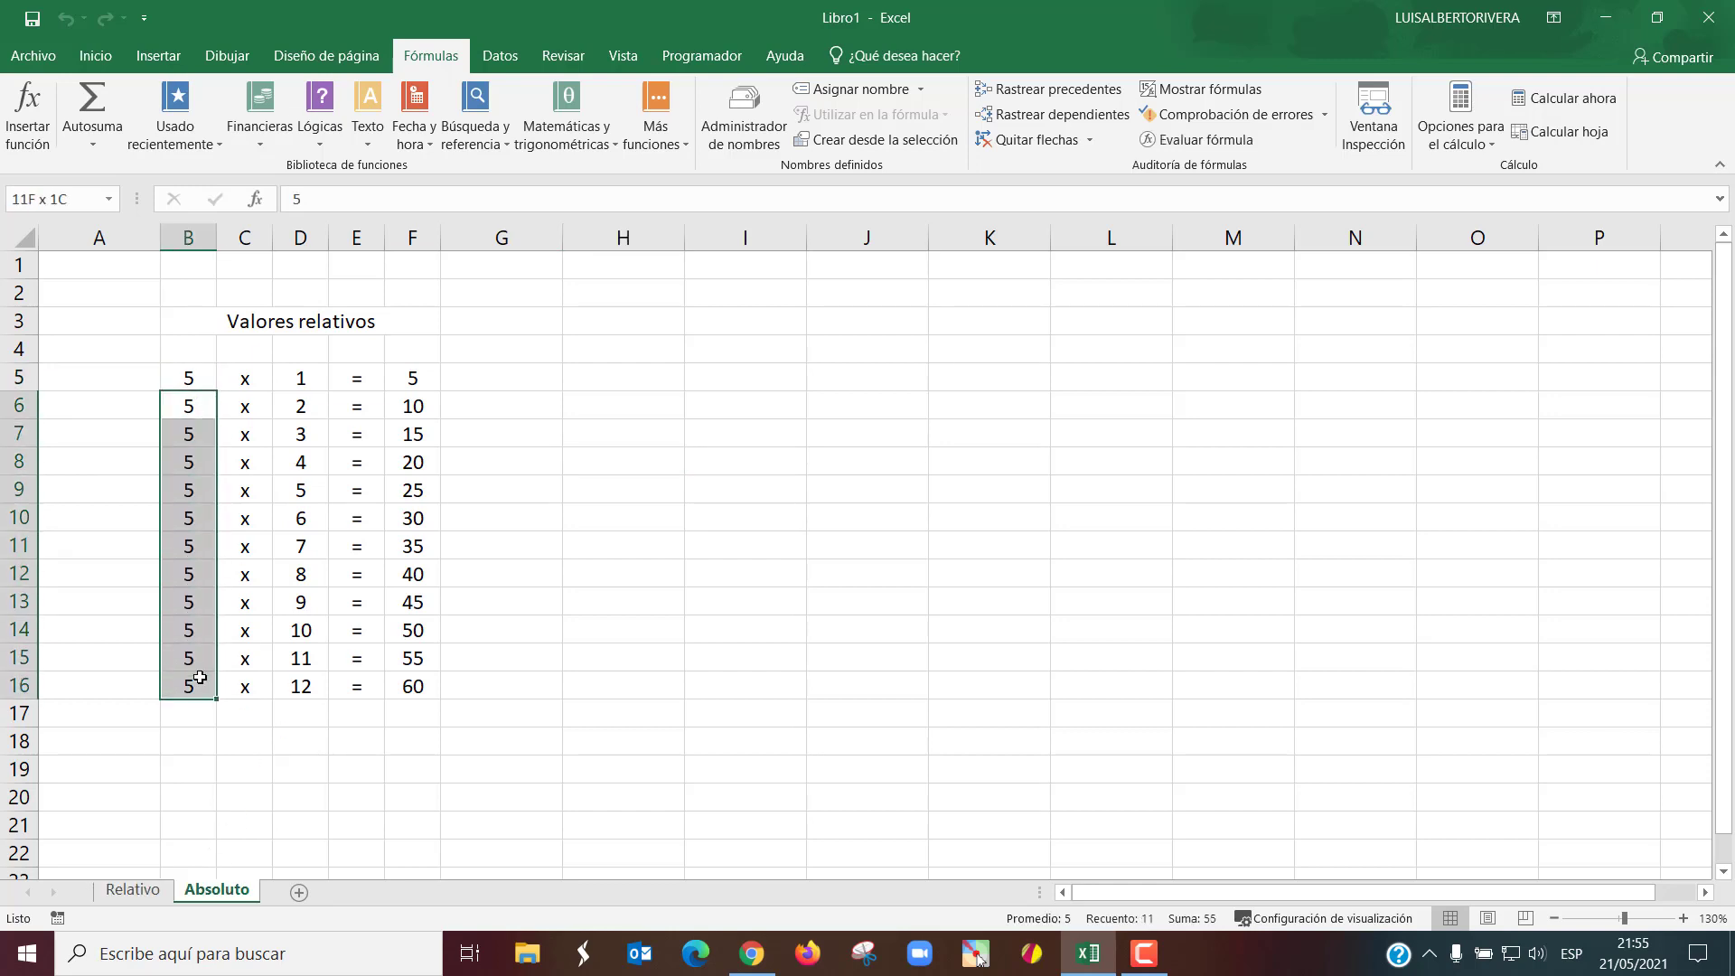
pyautogui.press('Delete')
pyautogui.click(548, 557)
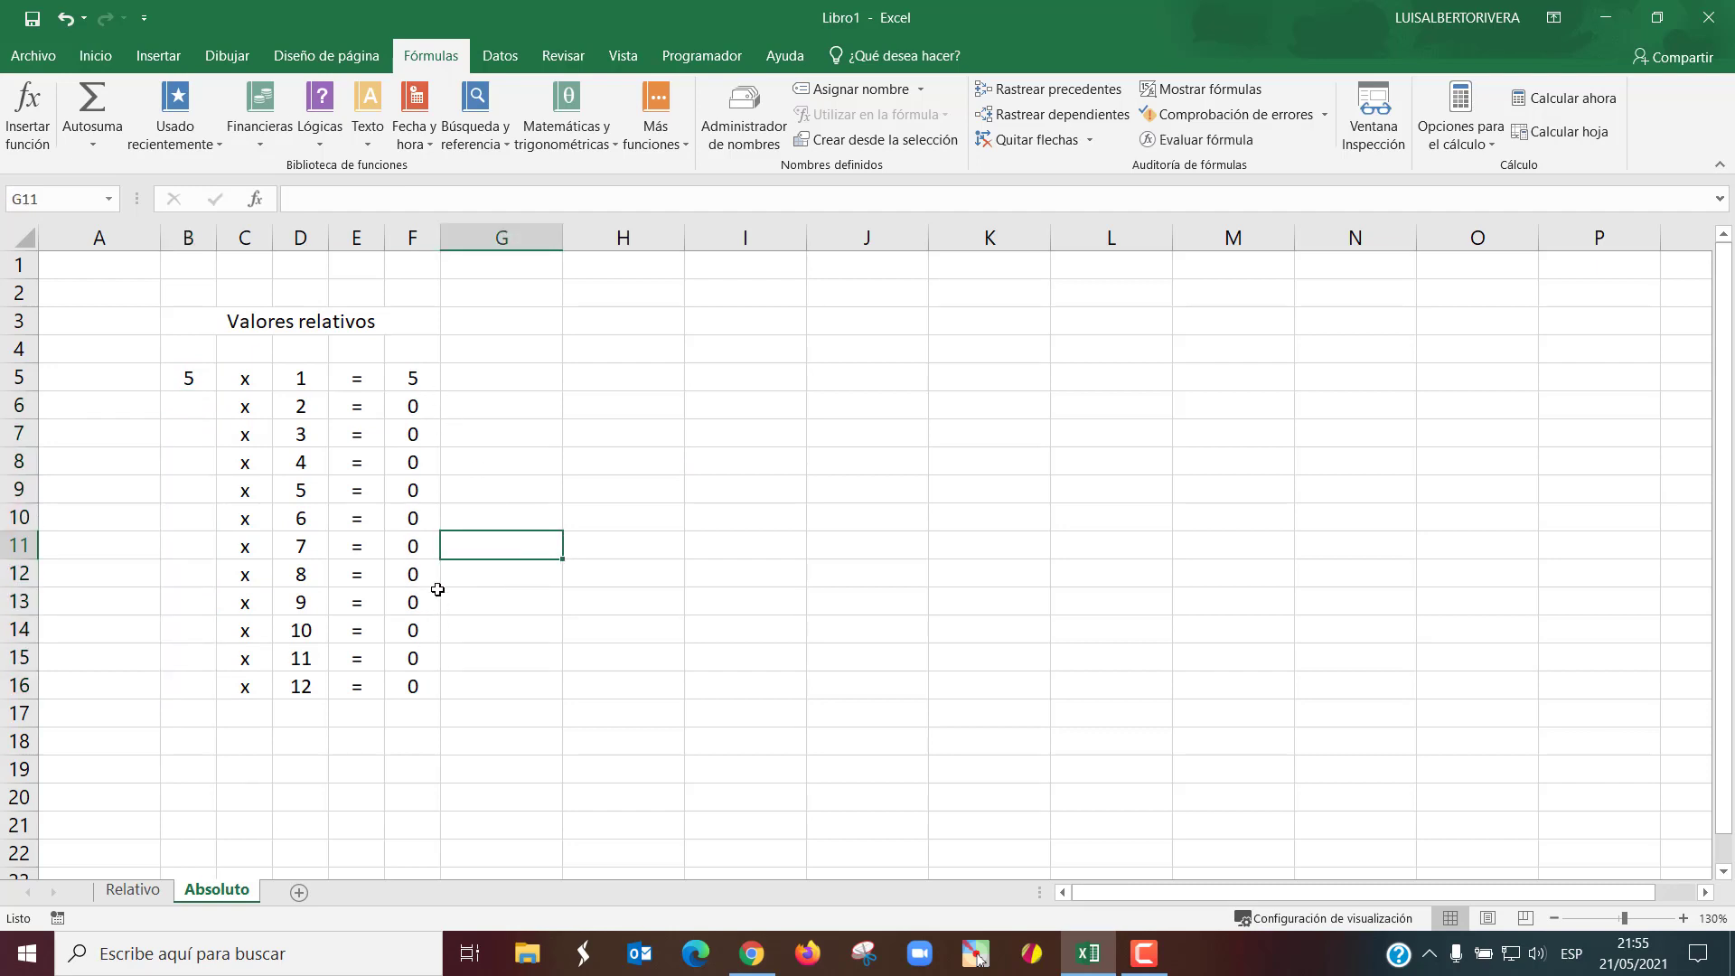
pyautogui.moveTo(414, 378); pyautogui.dragTo(426, 682)
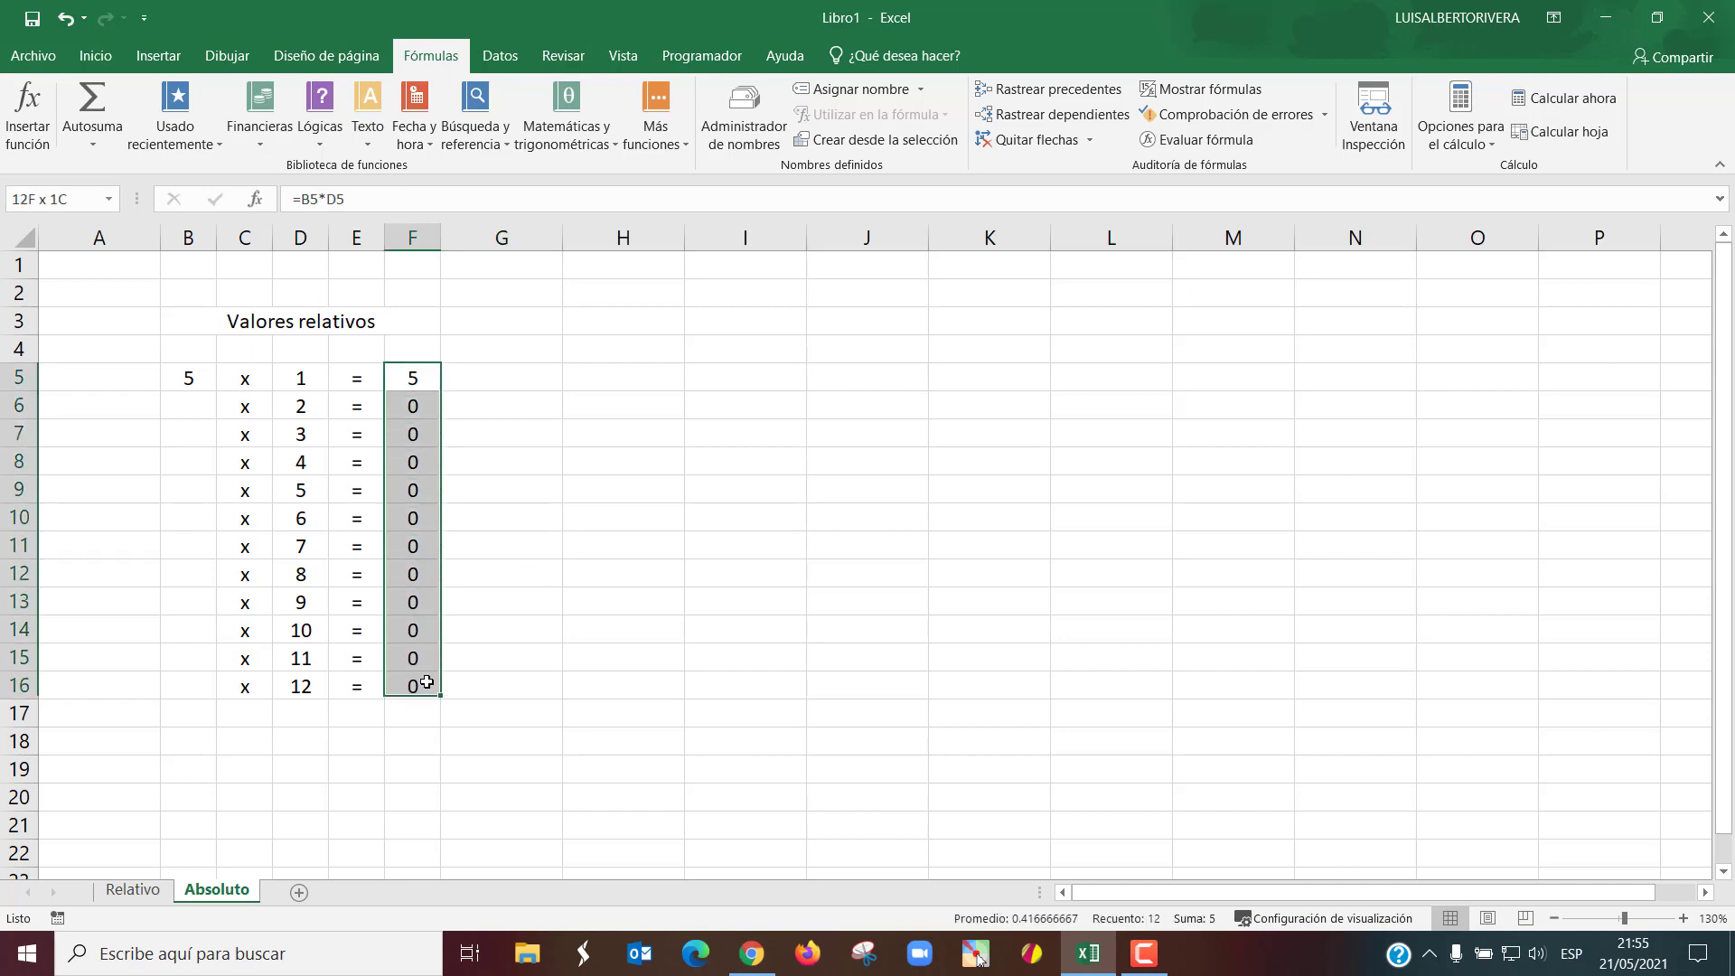
pyautogui.press('Delete')
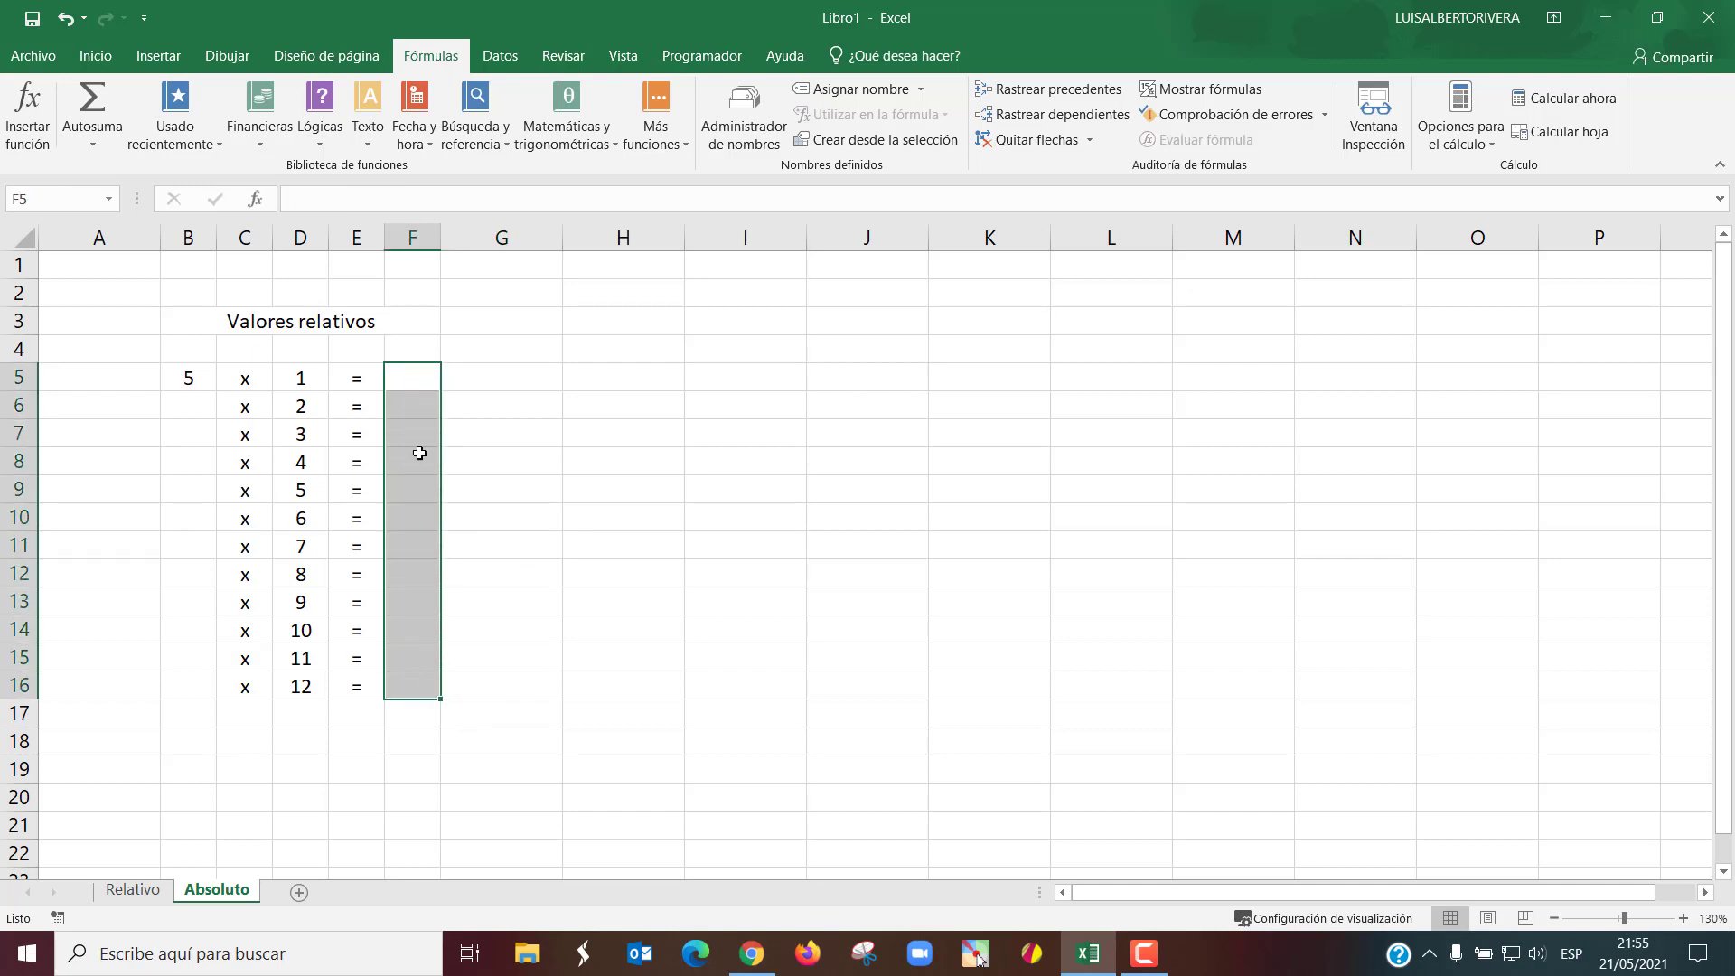
# - Enter =$B$5*D5 in F5 with an absolute reference to B5
pyautogui.click(422, 385)
pyautogui.write('=')
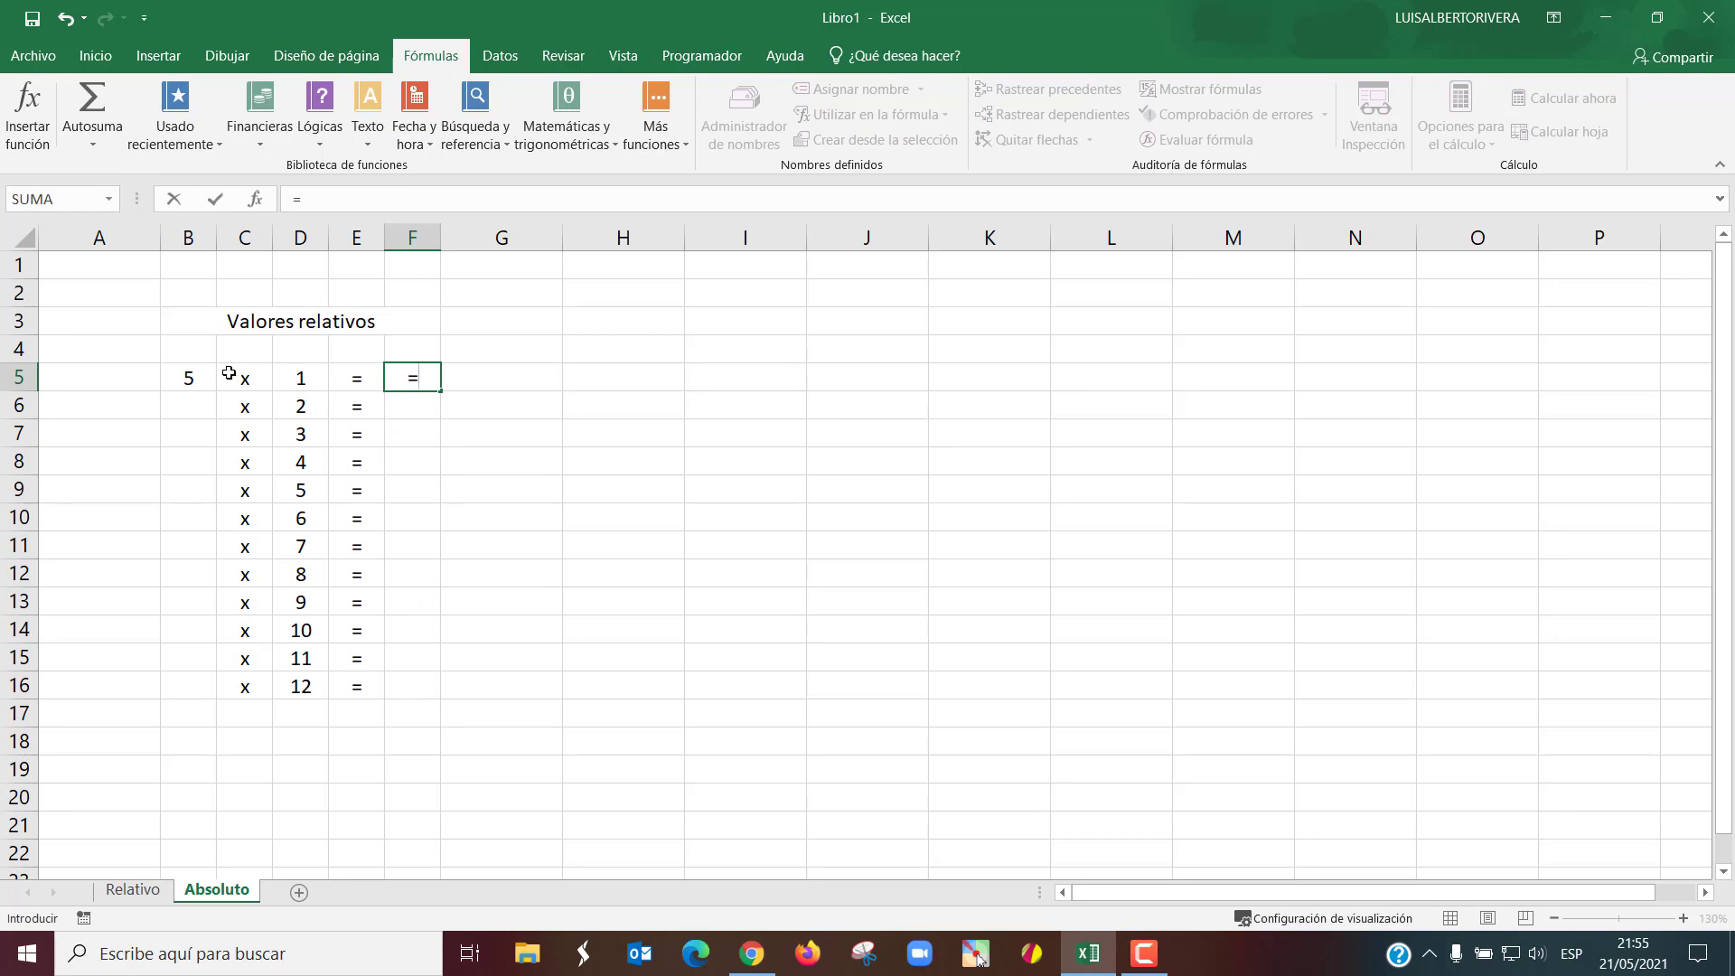
pyautogui.click(184, 377)
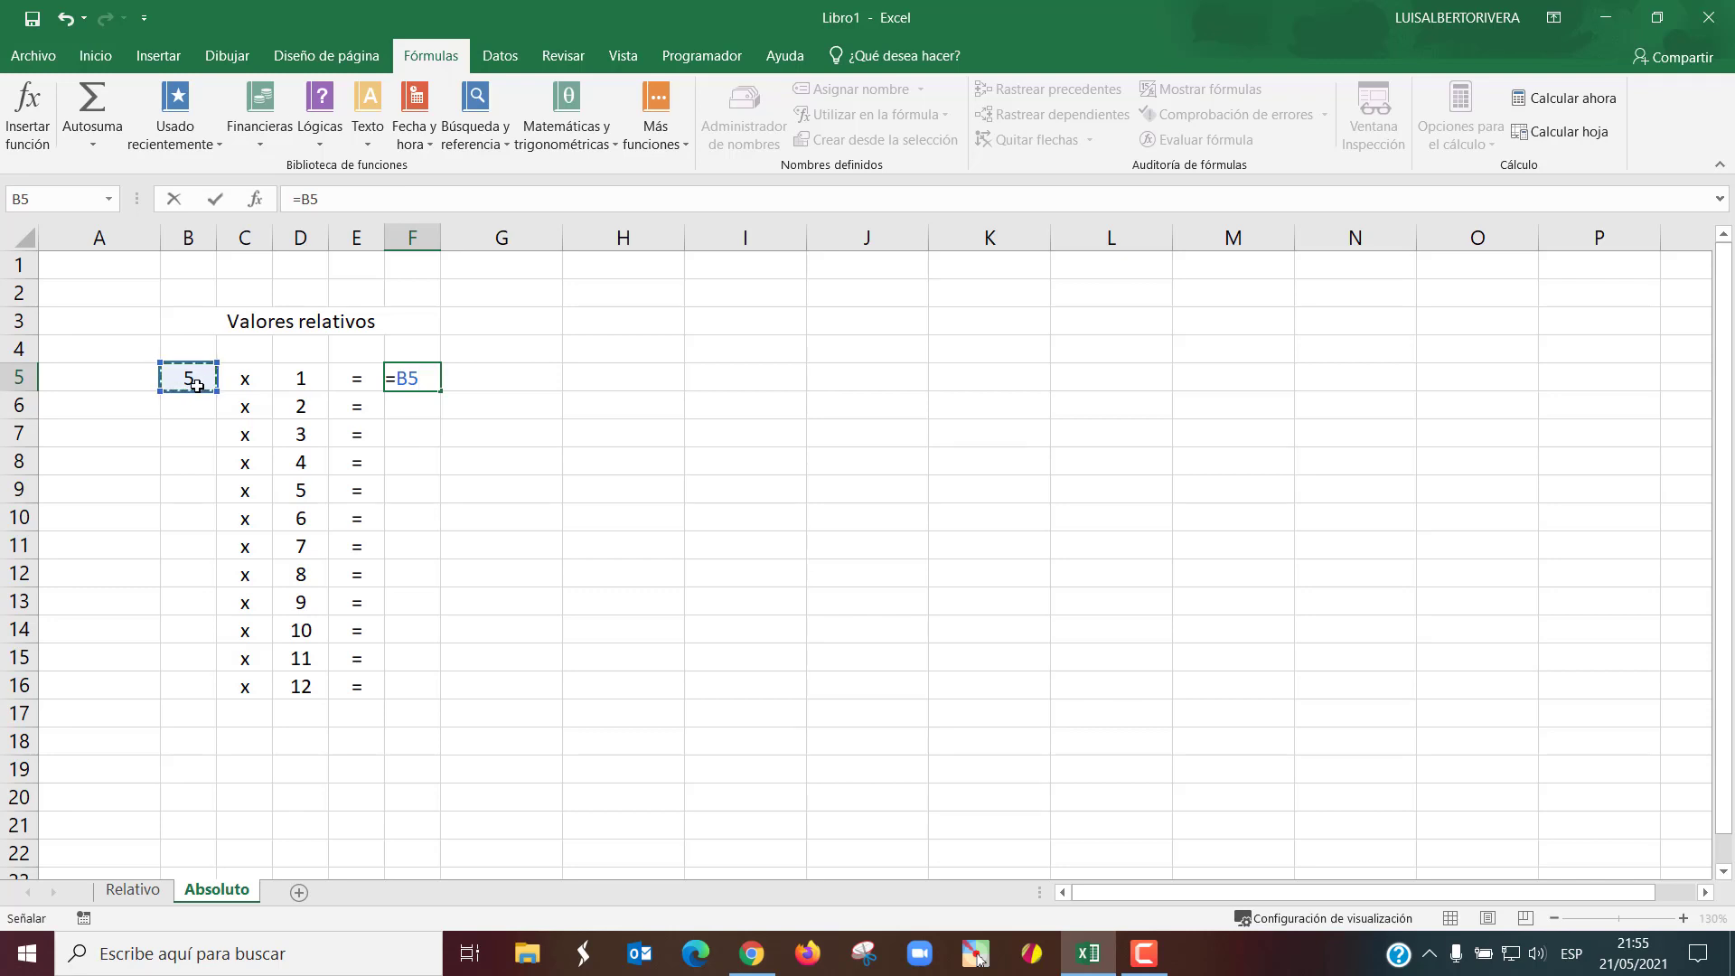
pyautogui.press('F4')
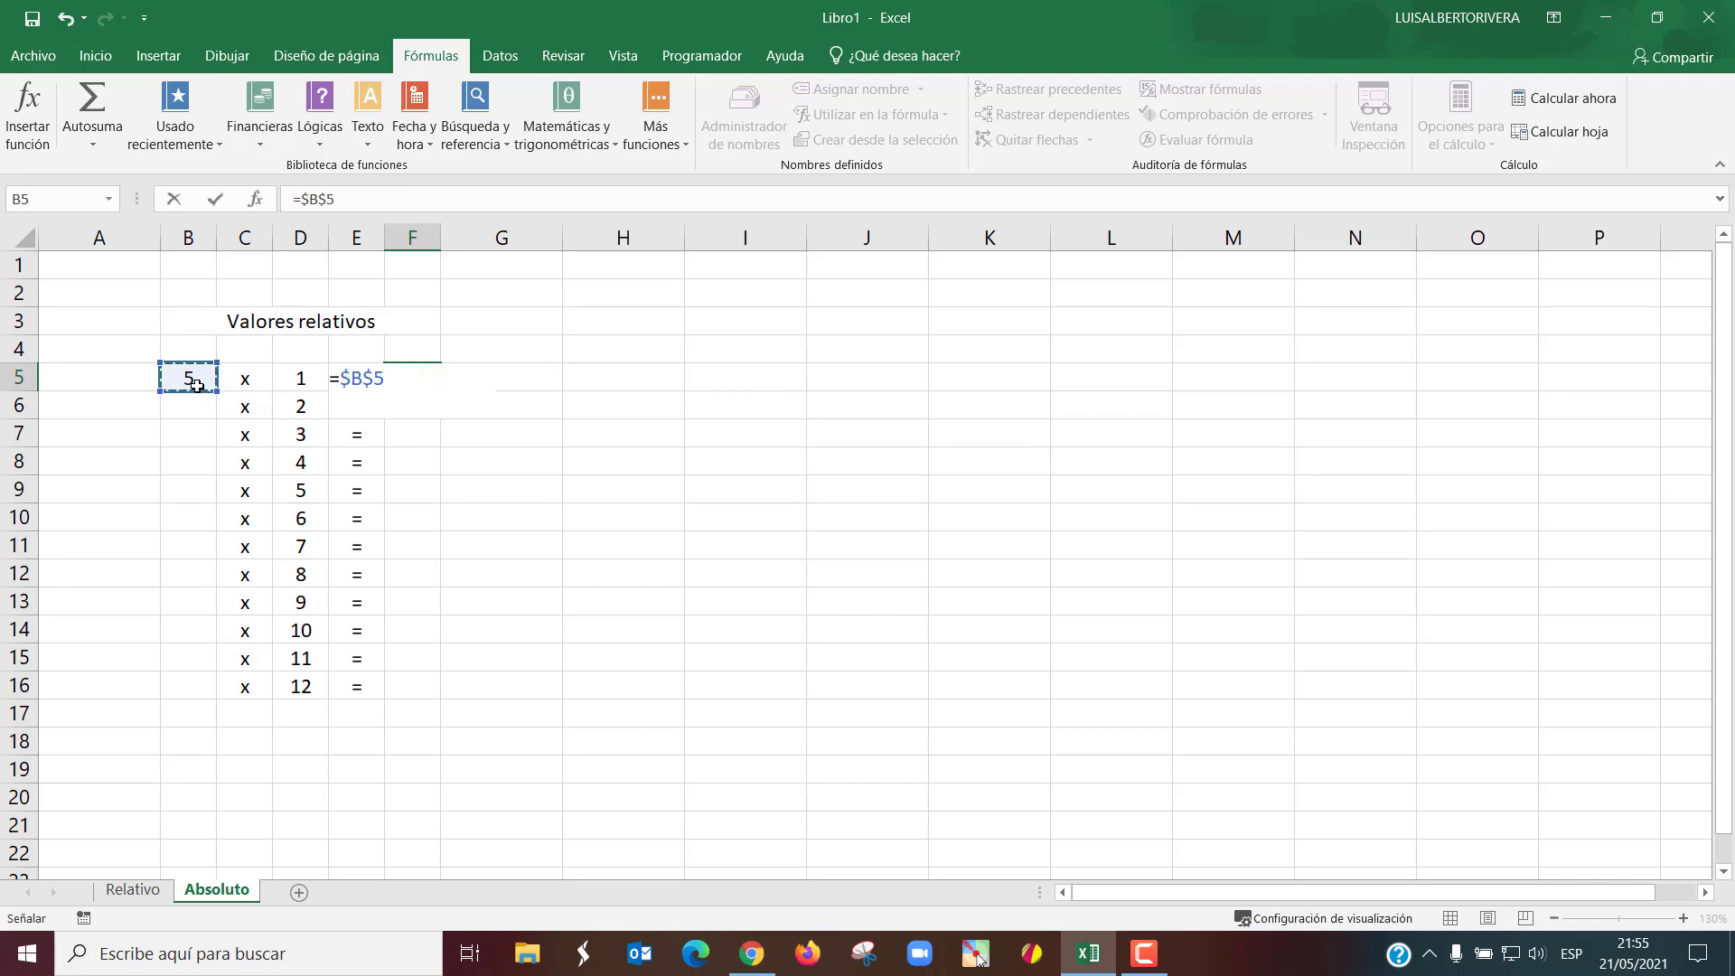
pyautogui.write('*')
pyautogui.click(294, 377)
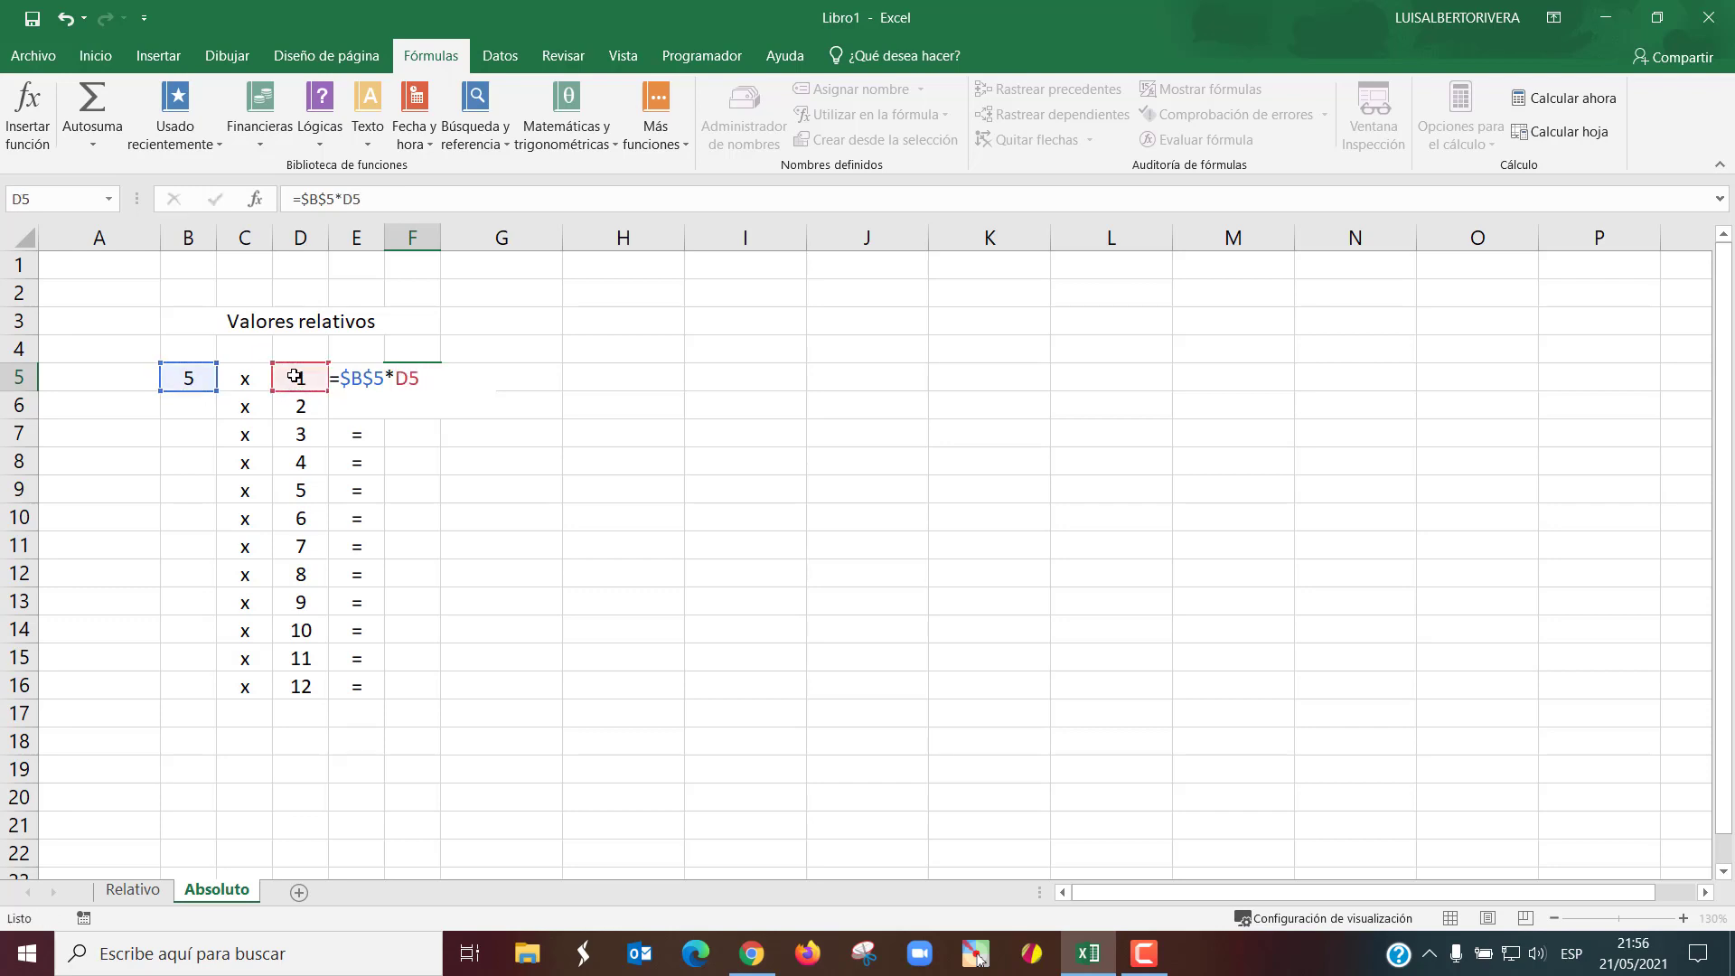
pyautogui.press('Return')
# - Copy the F5 formula down to F16 and verify the references in F12 and F15
pyautogui.click(416, 377)
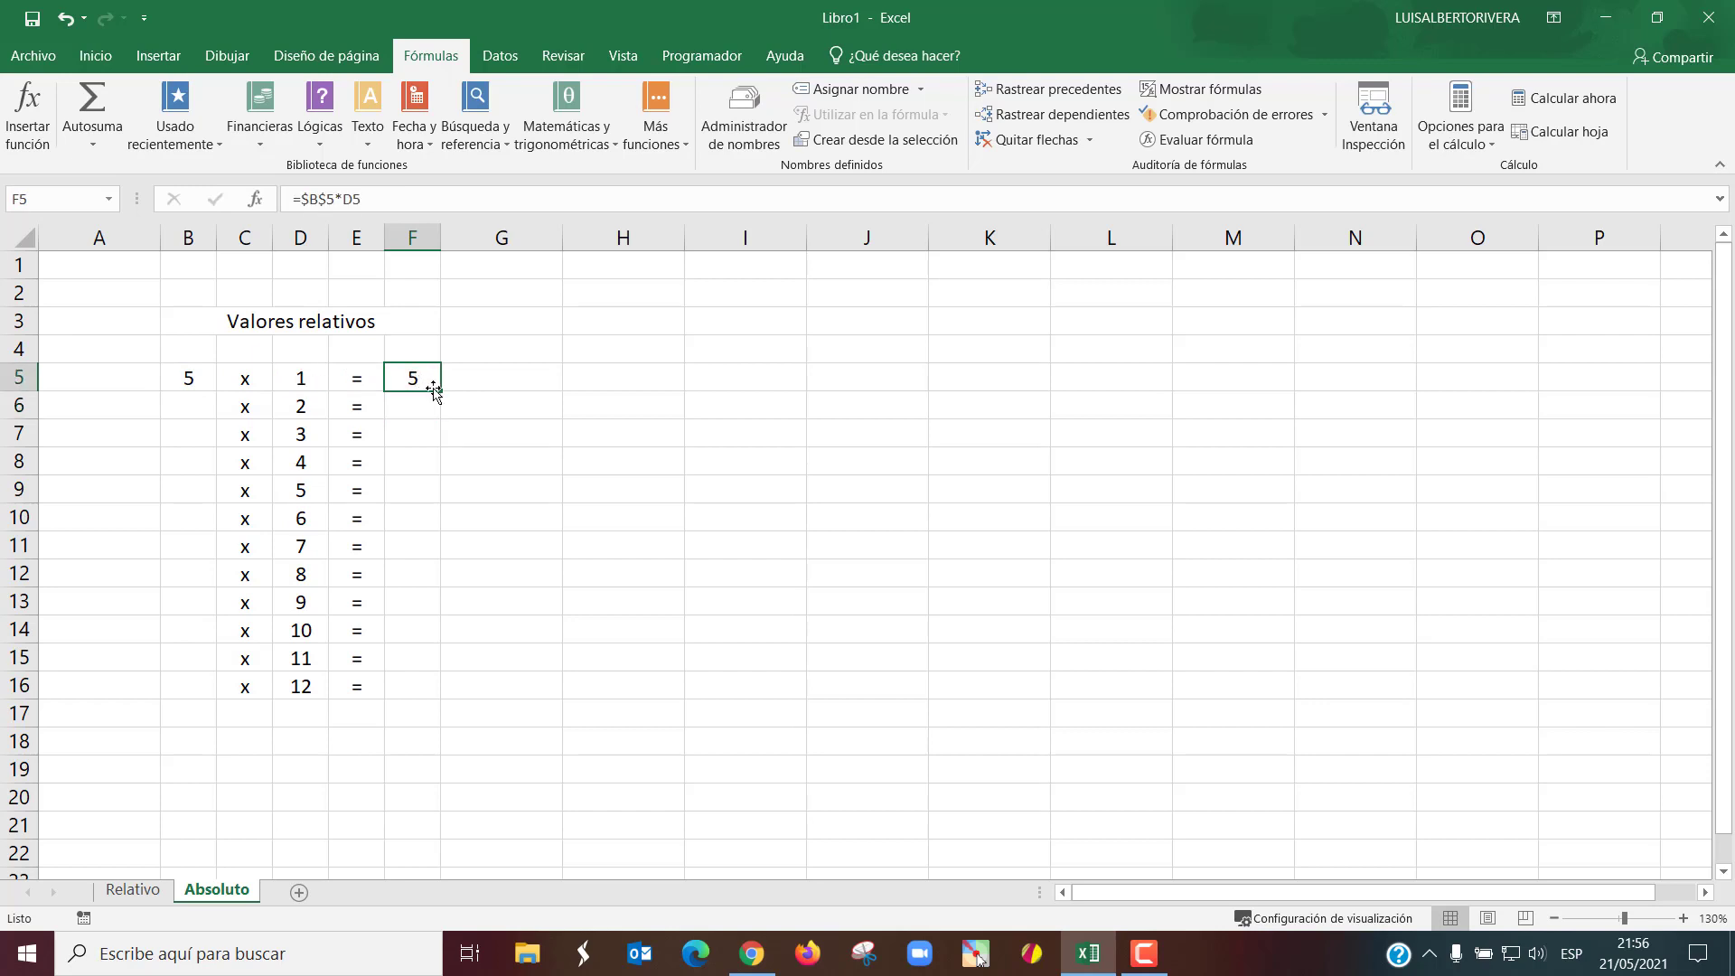
pyautogui.moveTo(441, 393); pyautogui.dragTo(446, 689)
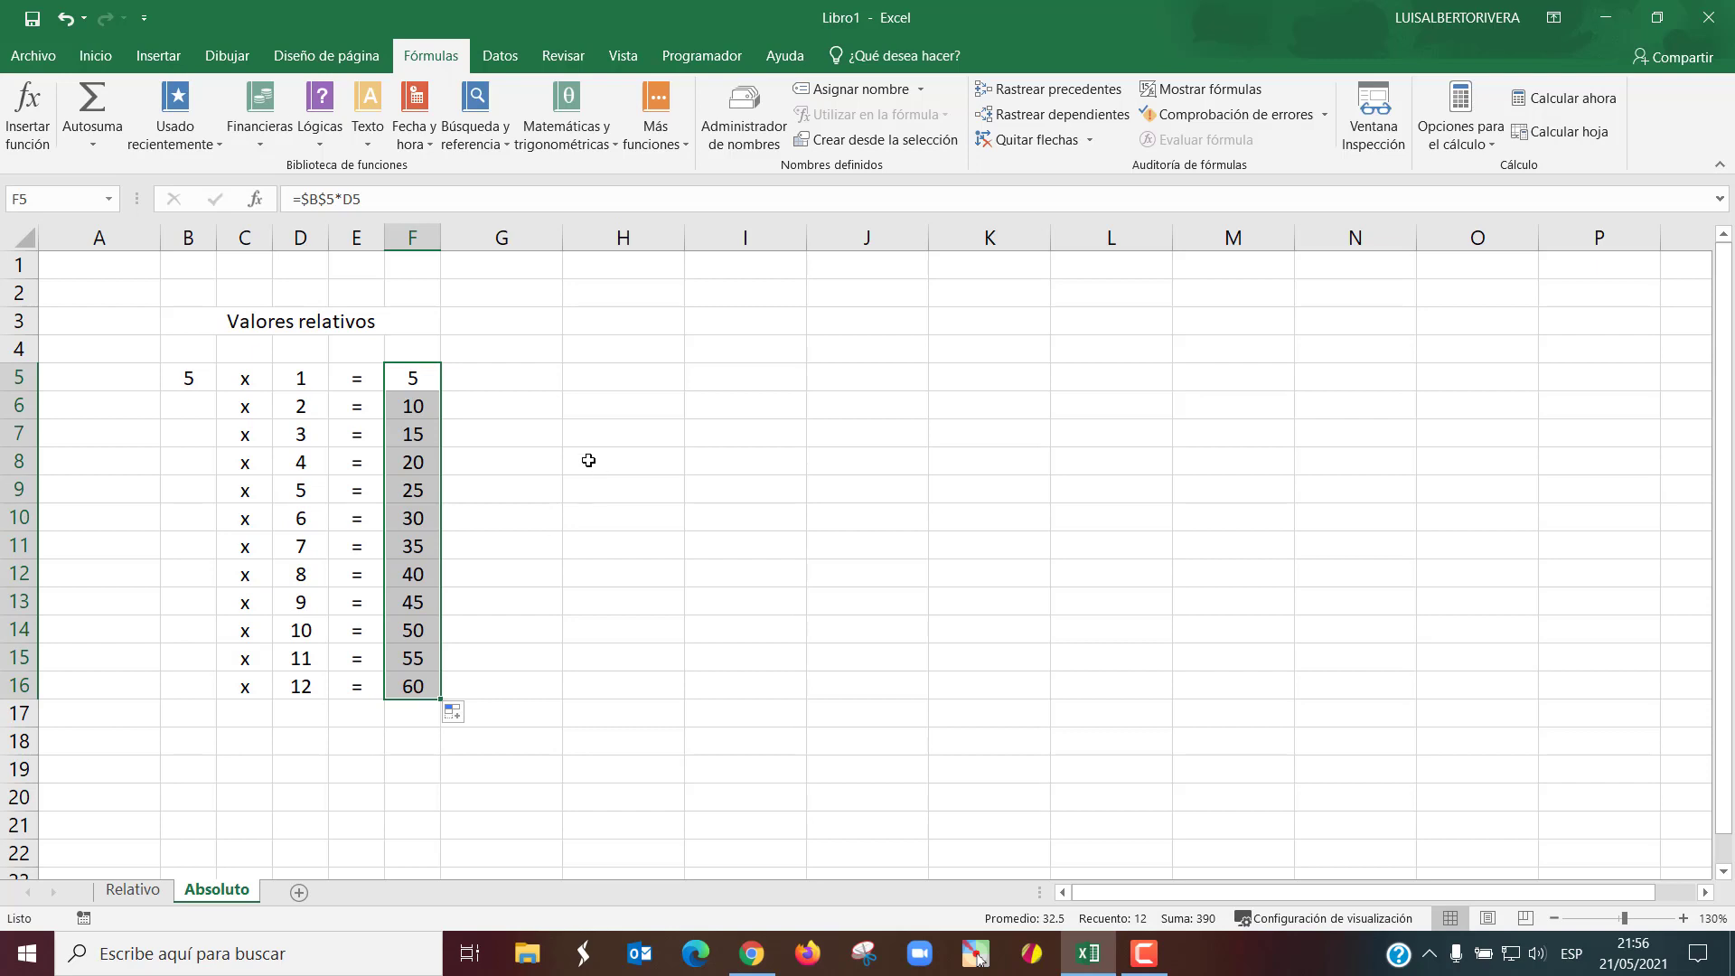
pyautogui.click(433, 565)
pyautogui.doubleClick(421, 571)
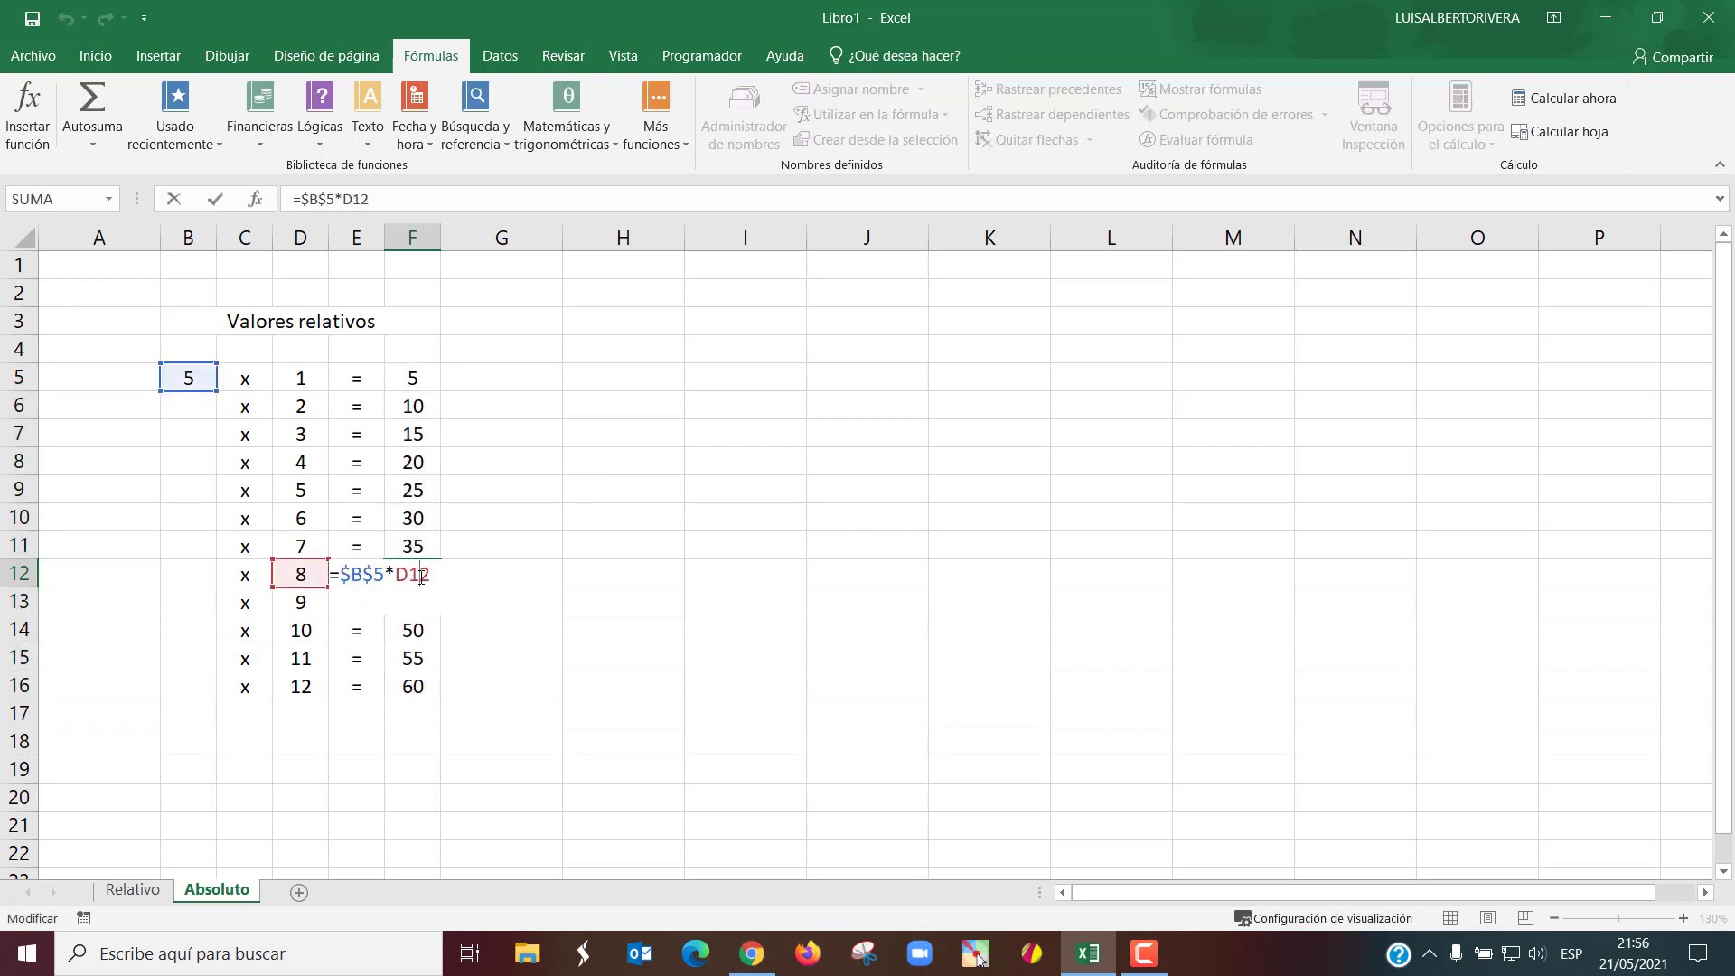
pyautogui.press('Escape')
pyautogui.doubleClick(412, 657)
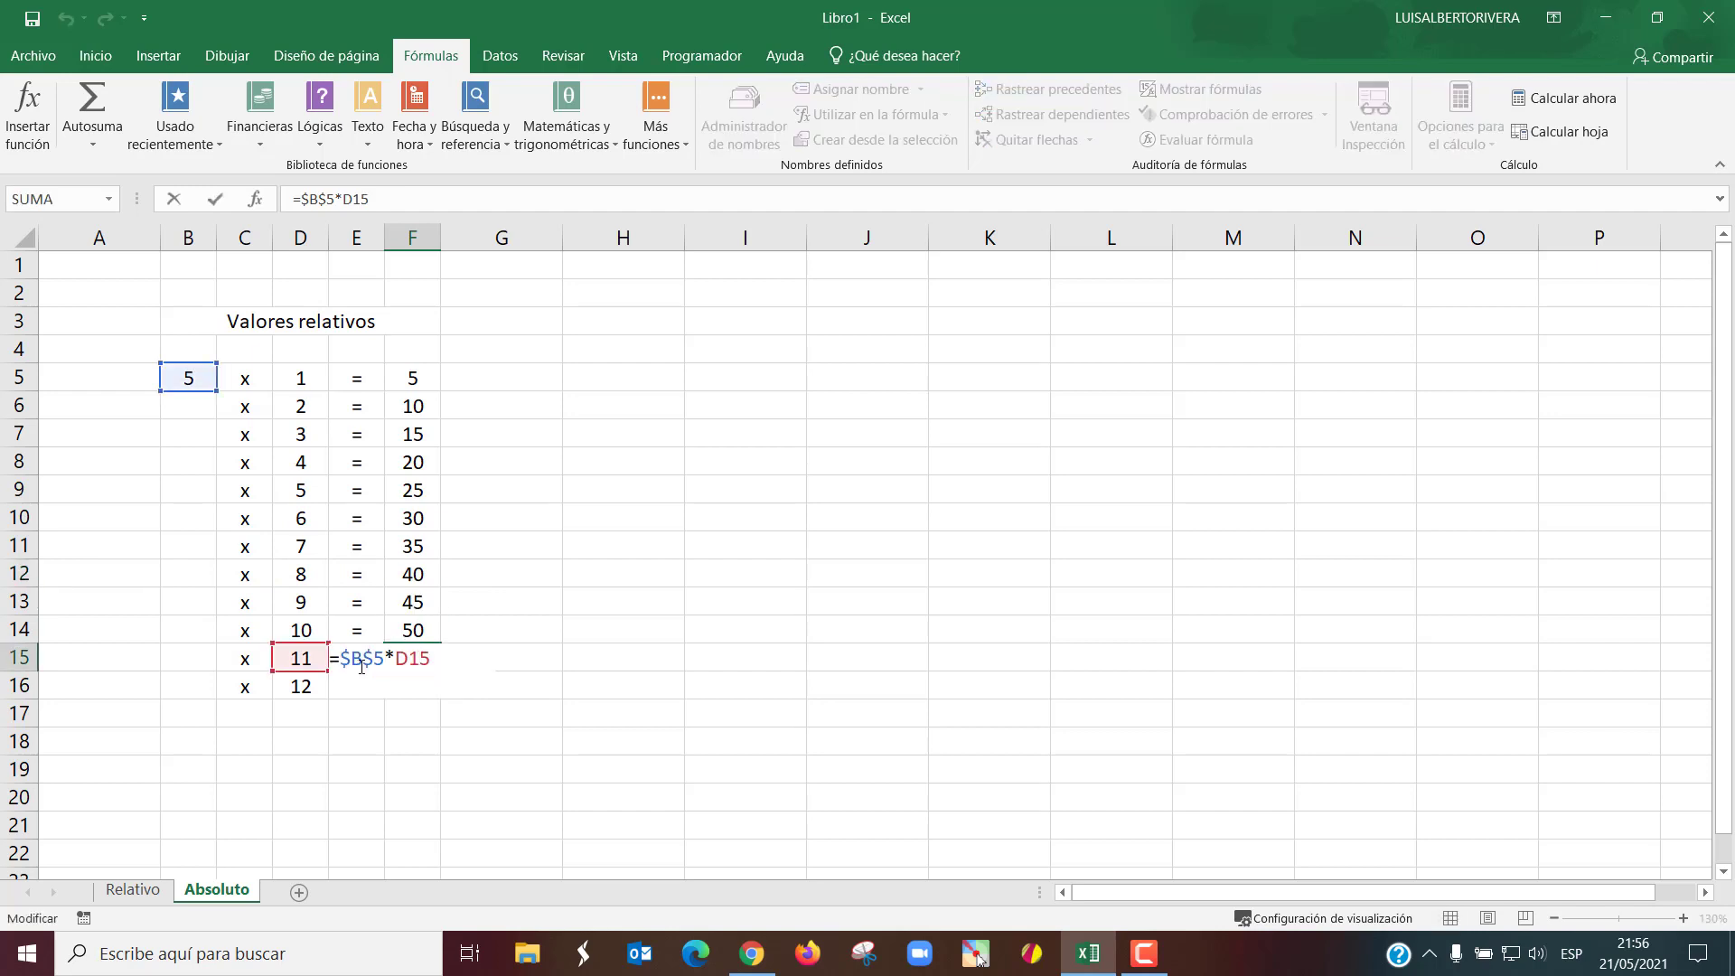
pyautogui.hotkey('ctrl', 'Return')
pyautogui.doubleClick(440, 671)
pyautogui.click(501, 630)
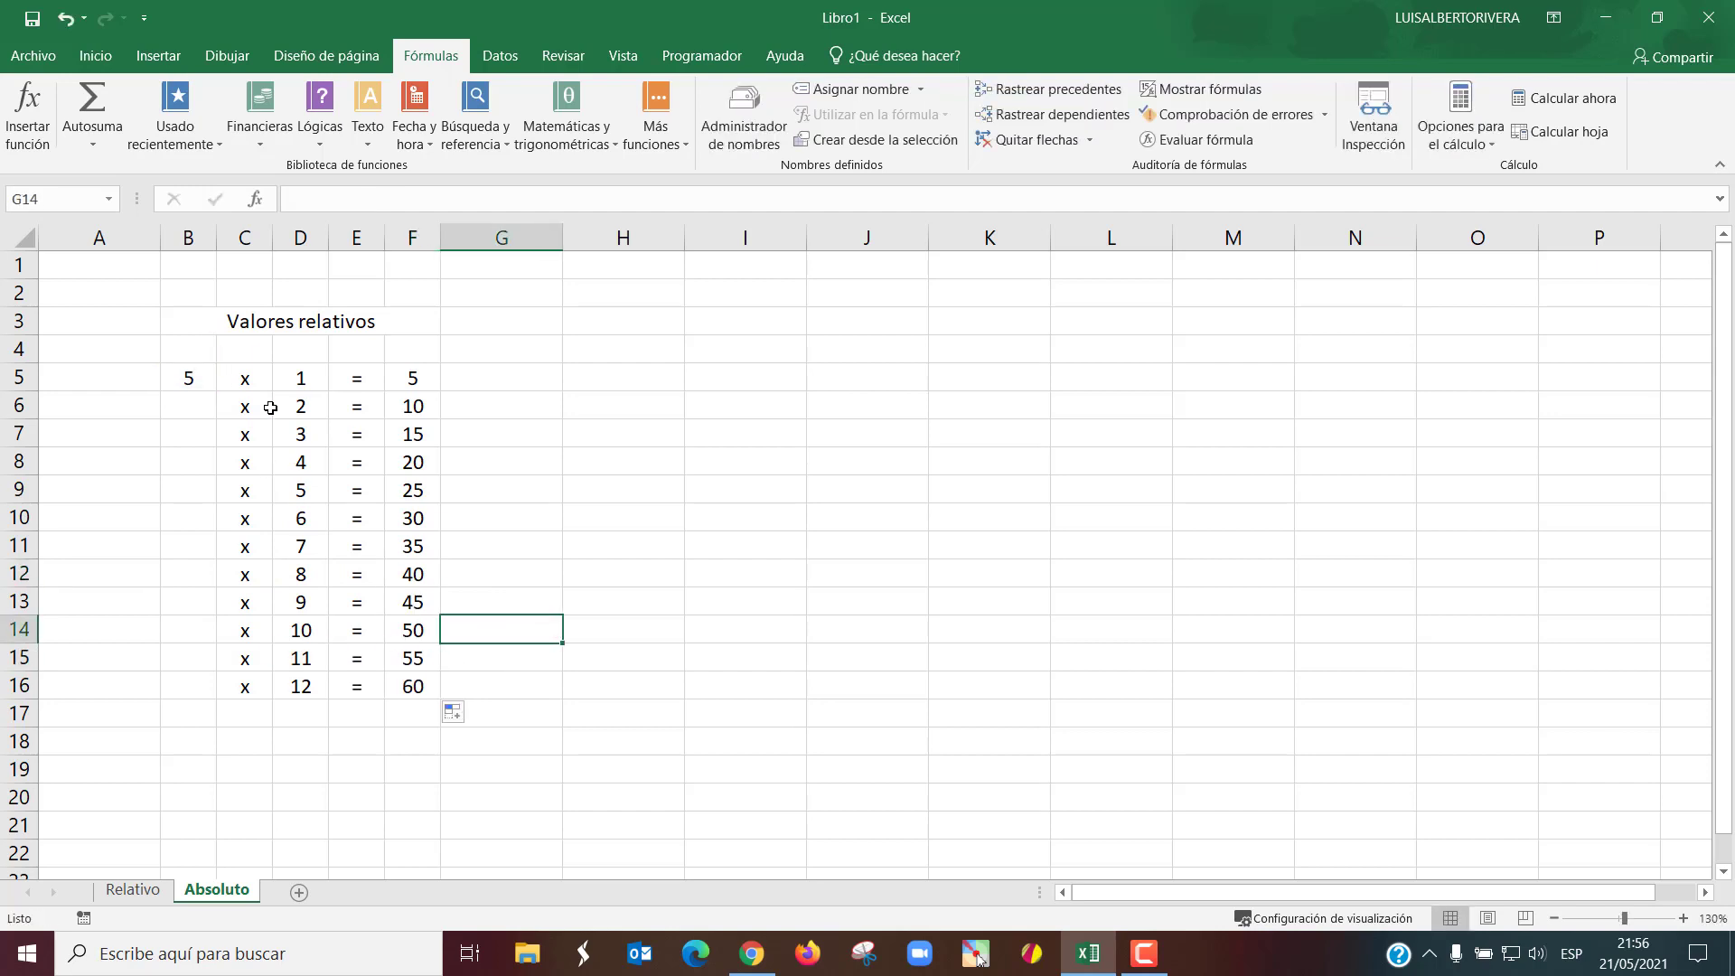
# - Trace the precedents of F14 and F16, then remove all the arrows
pyautogui.click(404, 632)
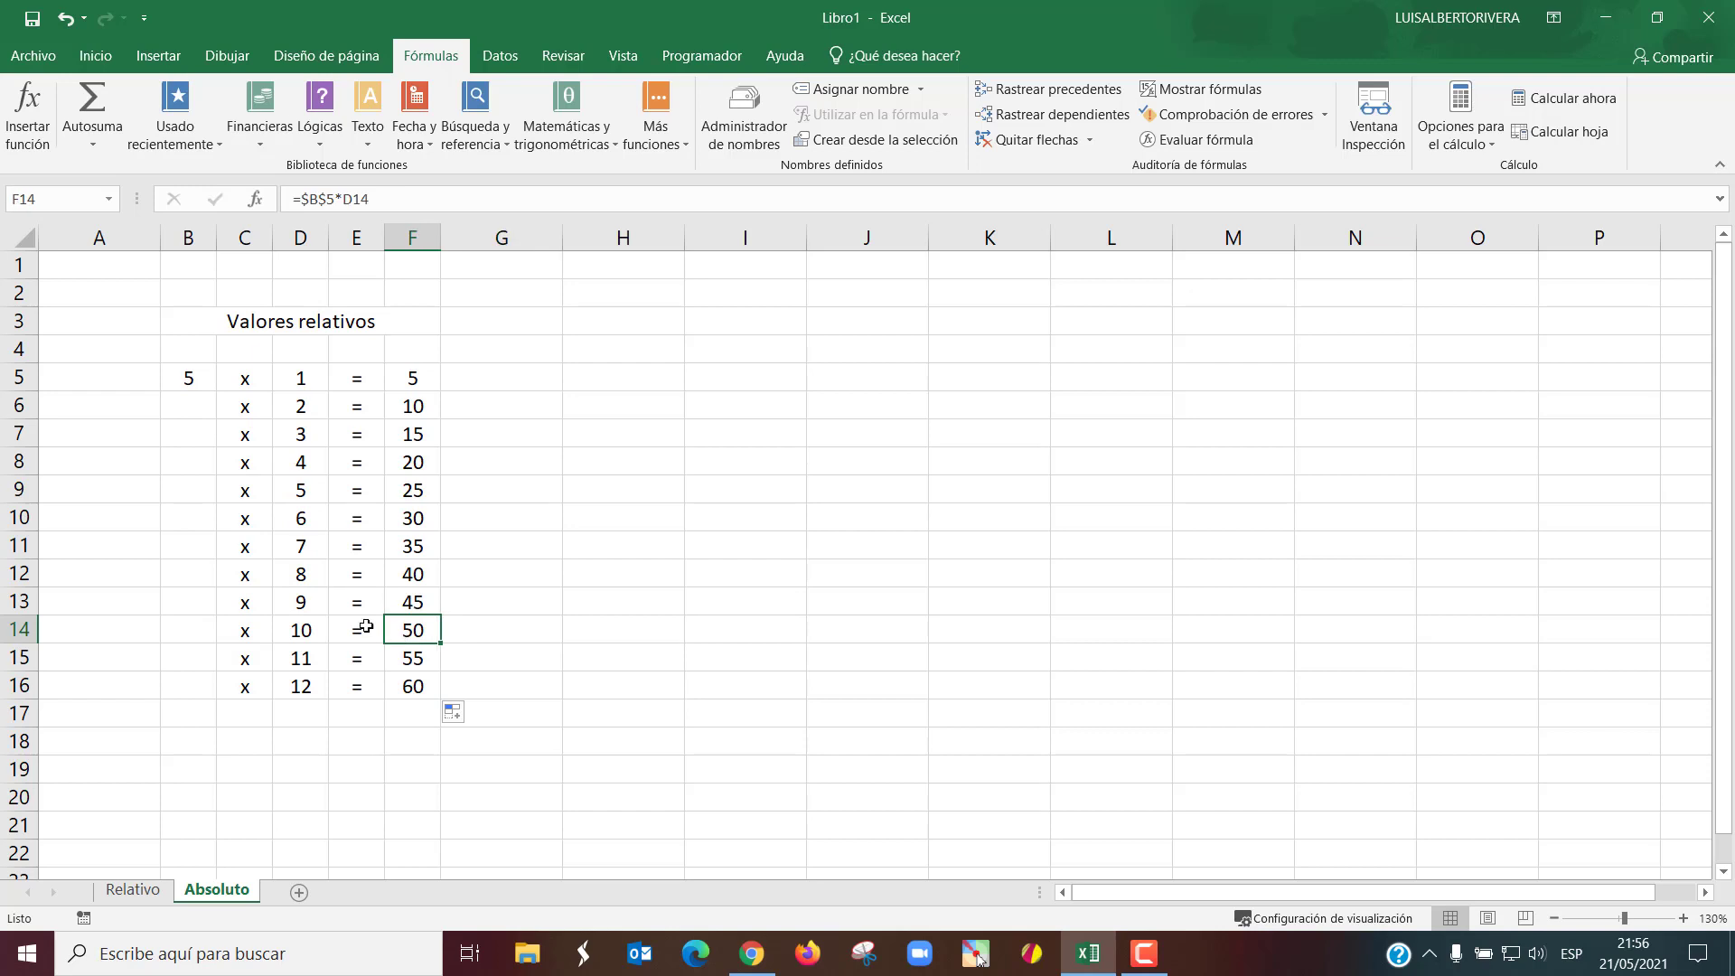
pyautogui.click(1048, 89)
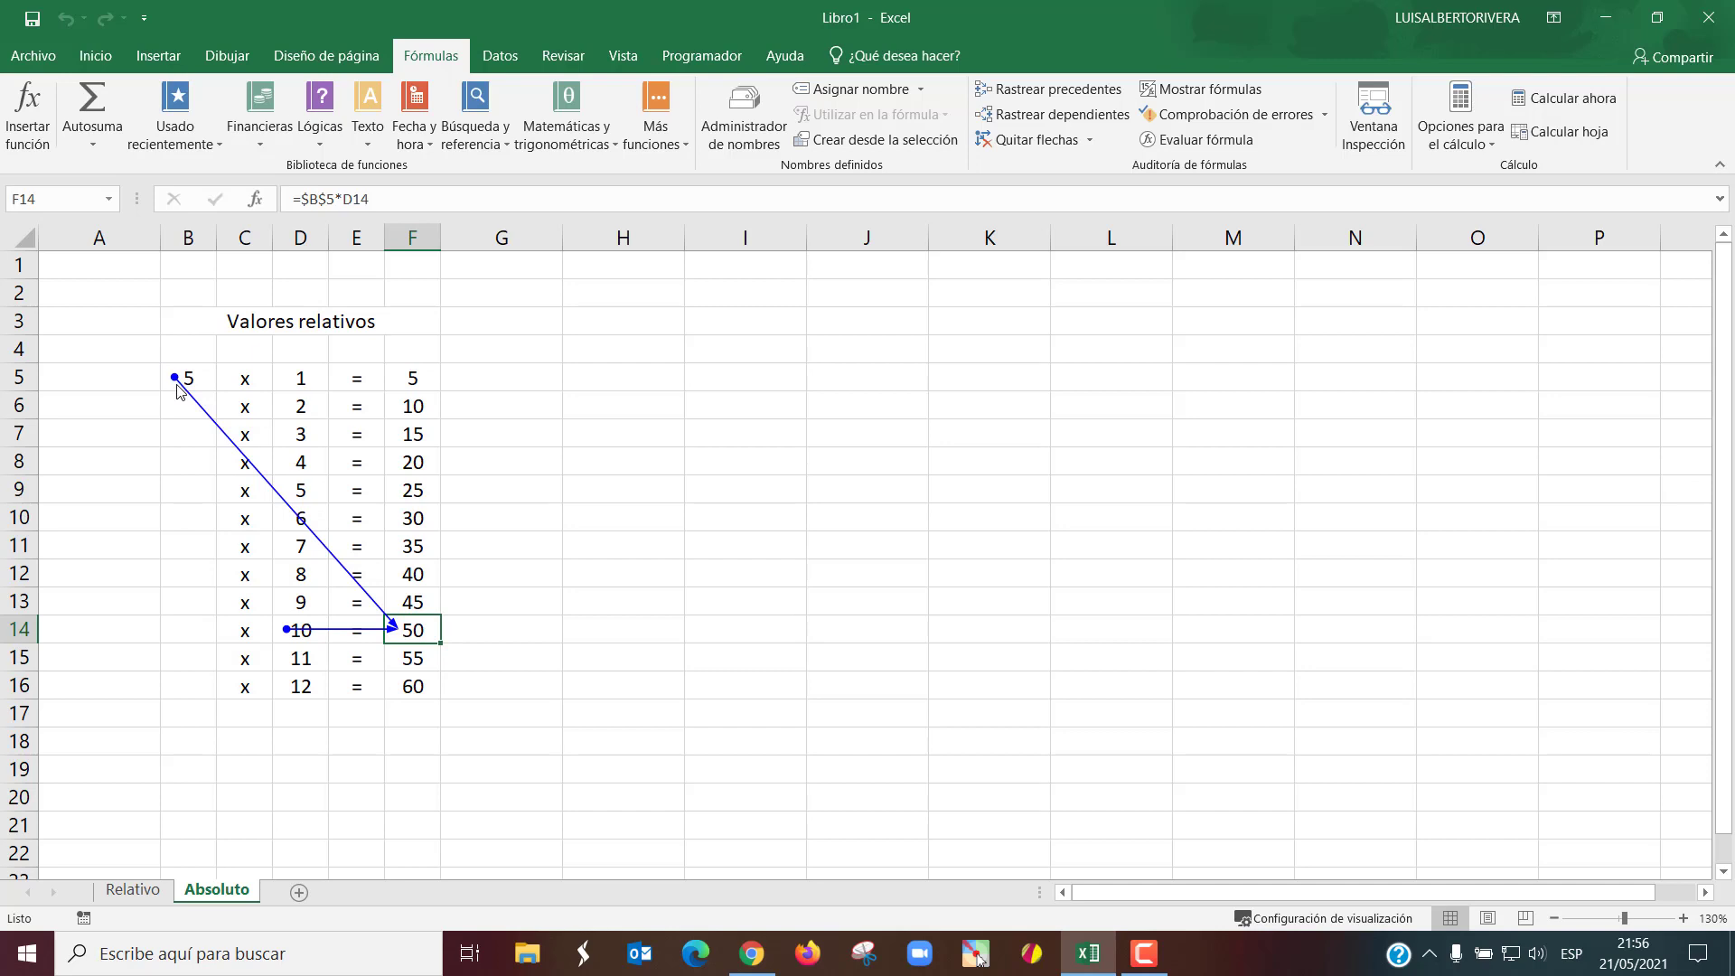
pyautogui.click(409, 684)
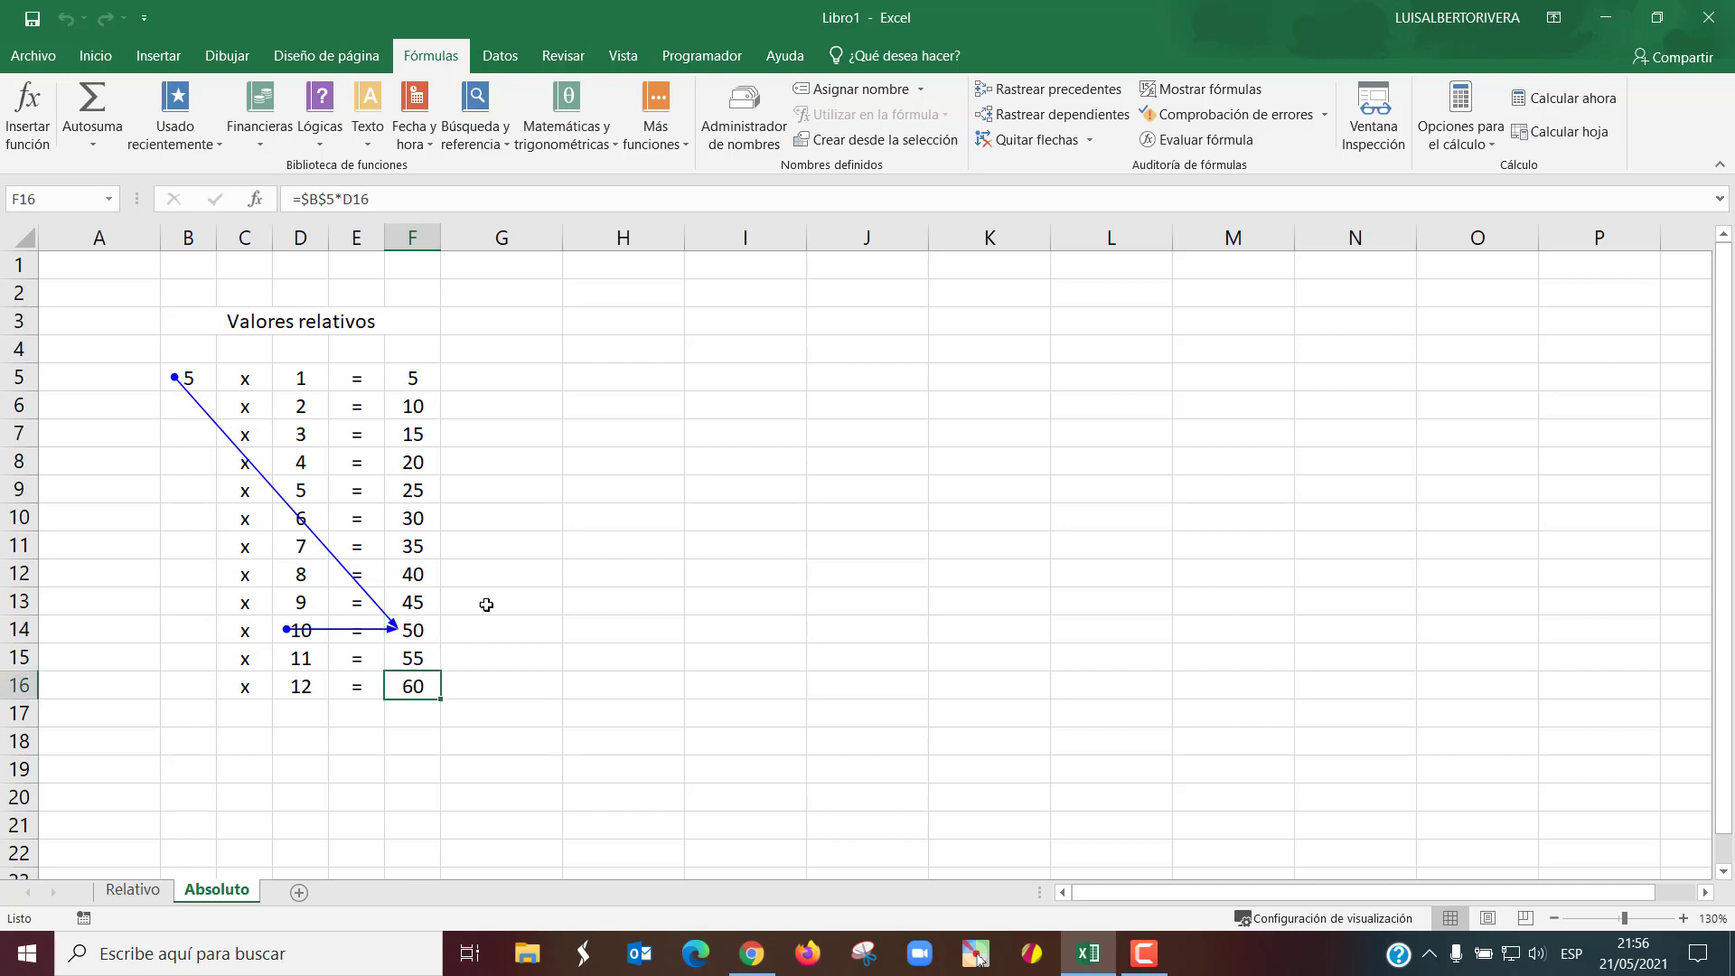
pyautogui.click(1075, 93)
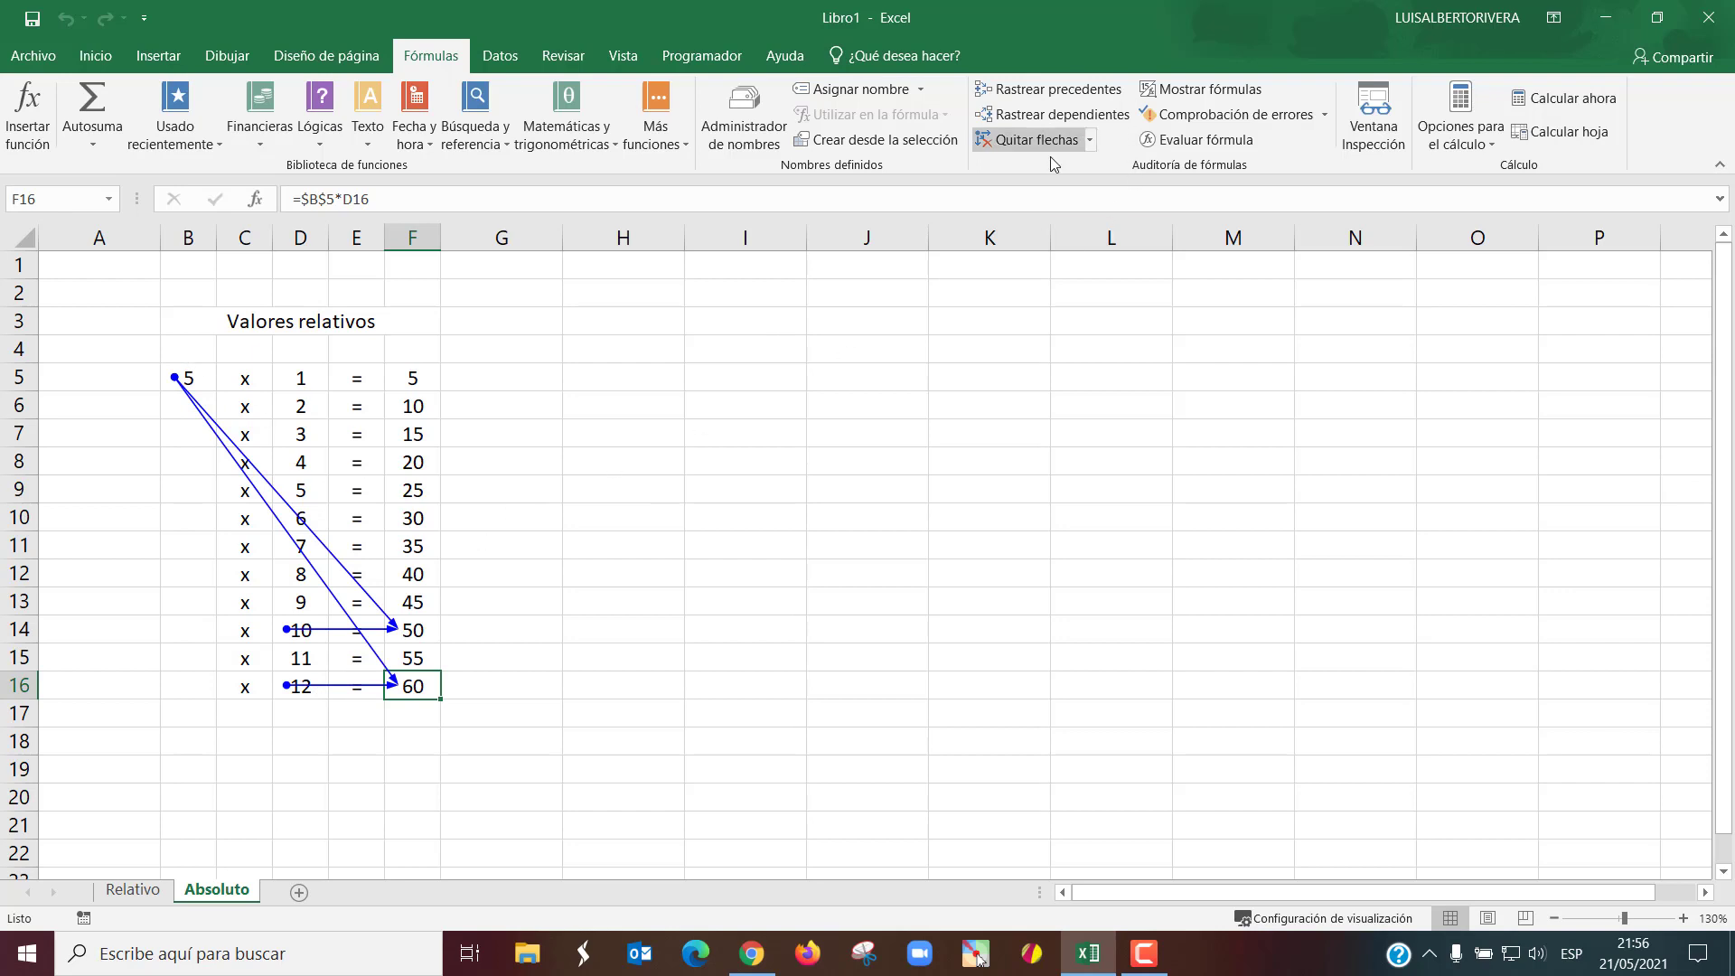
pyautogui.click(1030, 140)
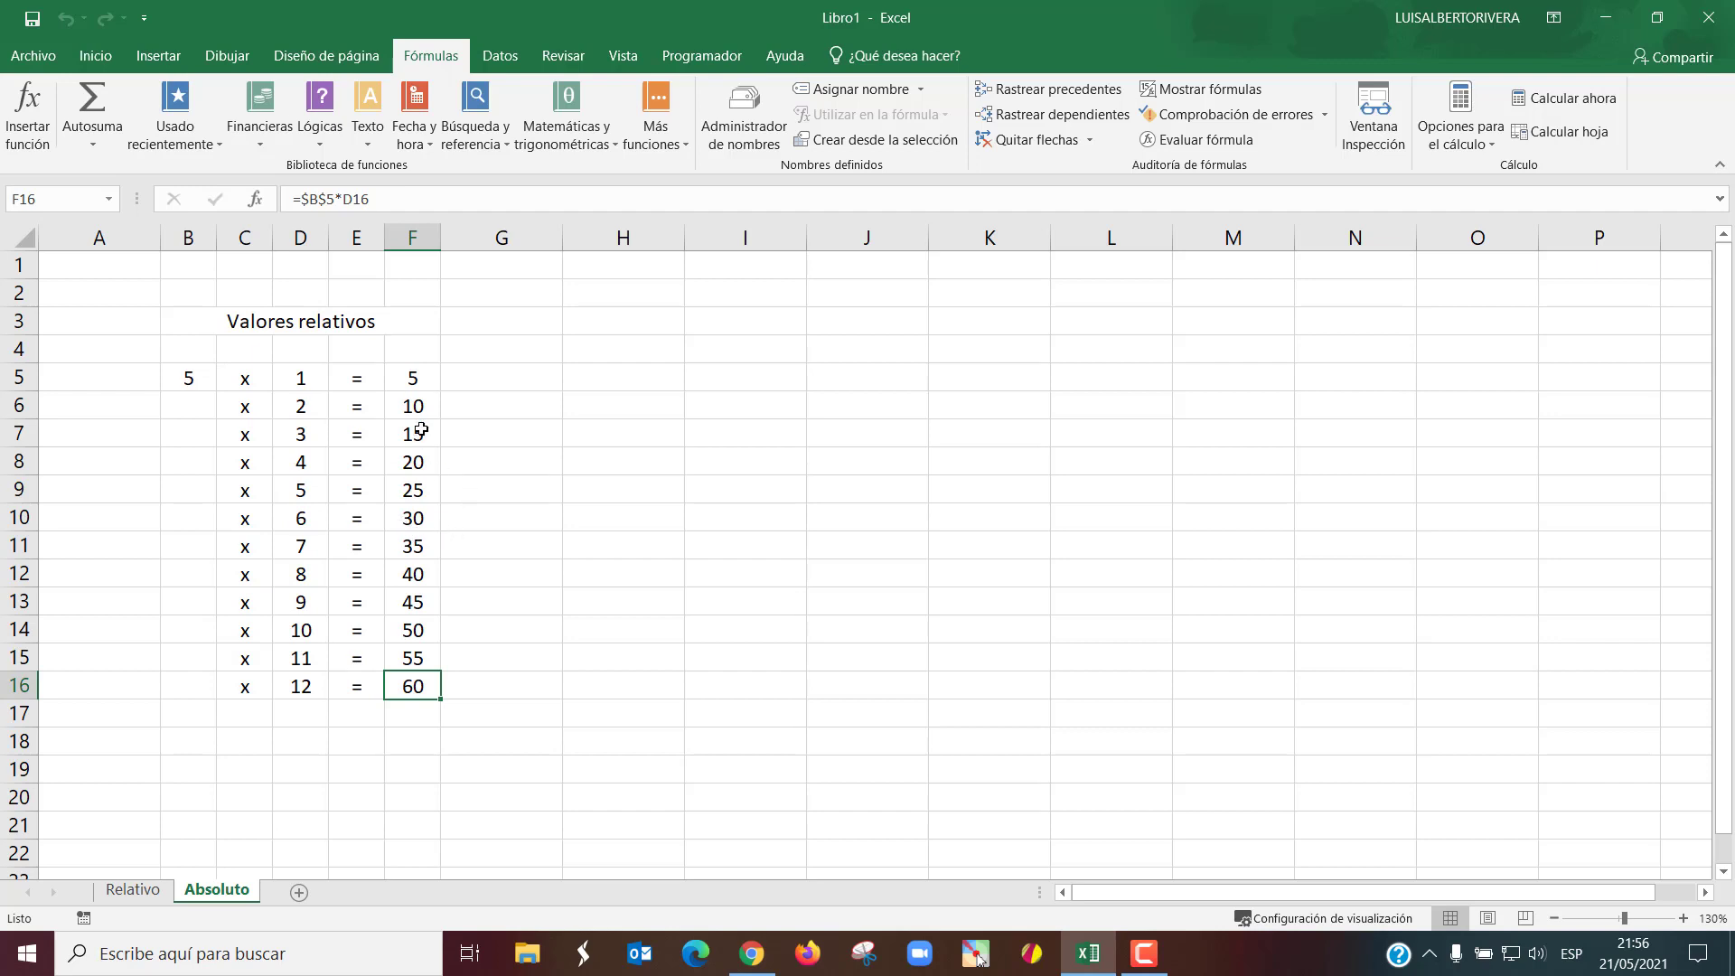
# - Add a new sheet and enter the header 'Descripcion02' in C3, autofitting column C
pyautogui.click(299, 892)
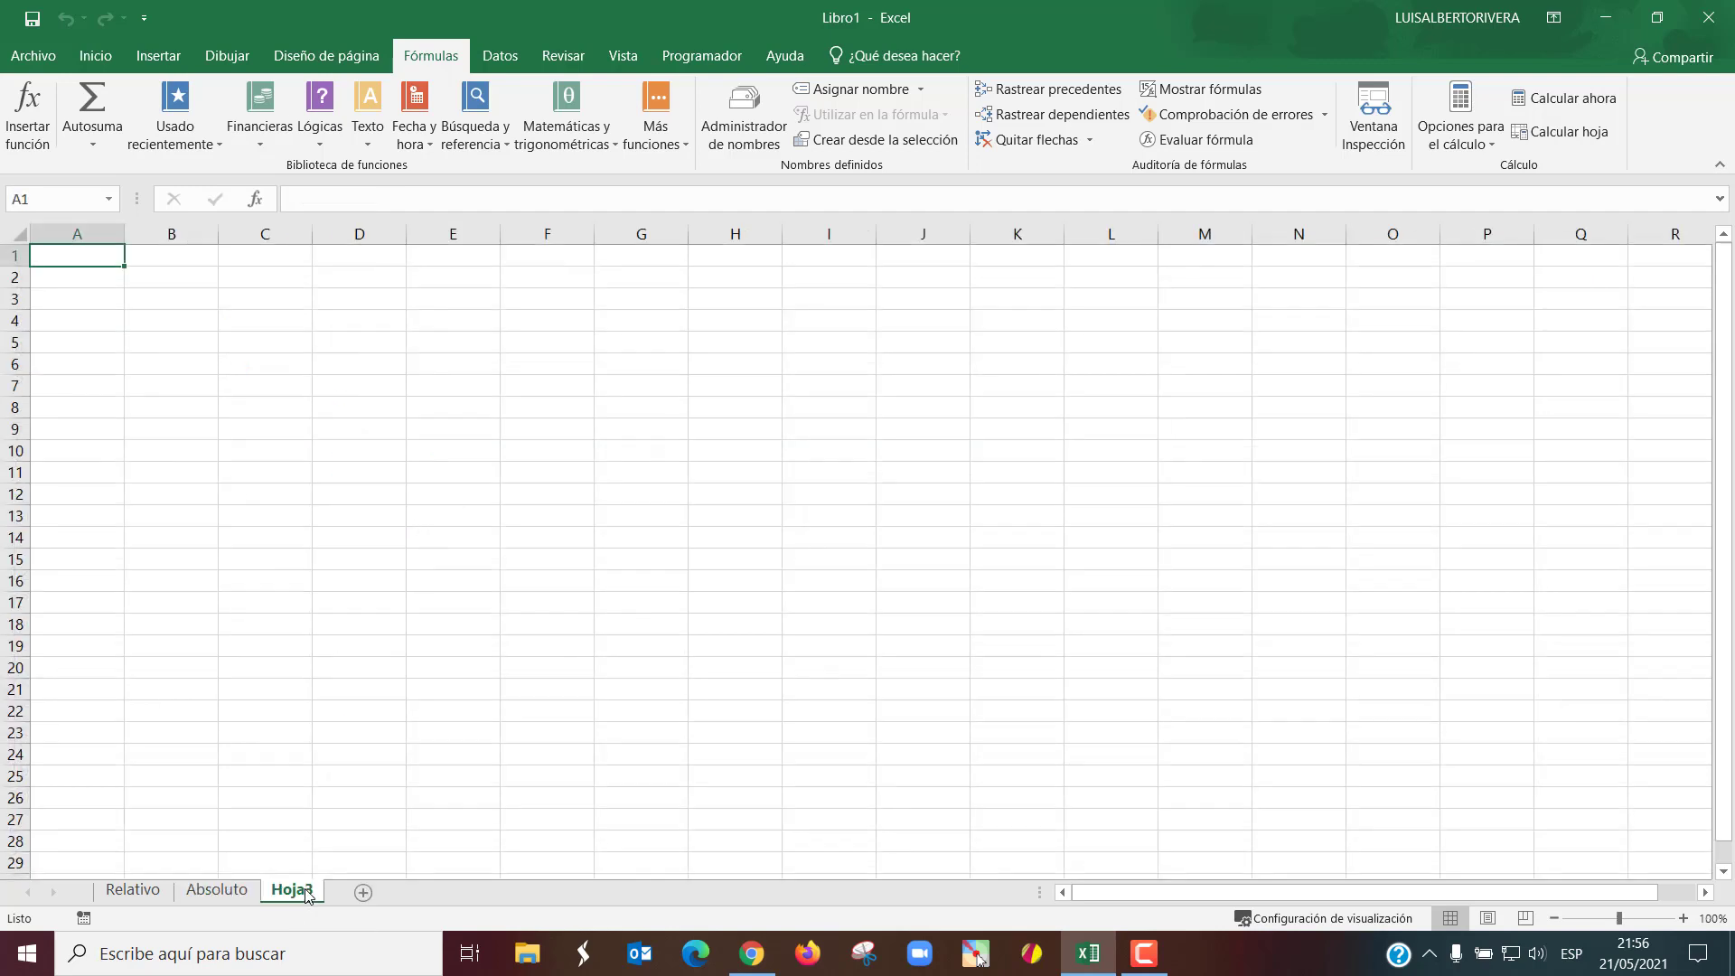
pyautogui.click(372, 372)
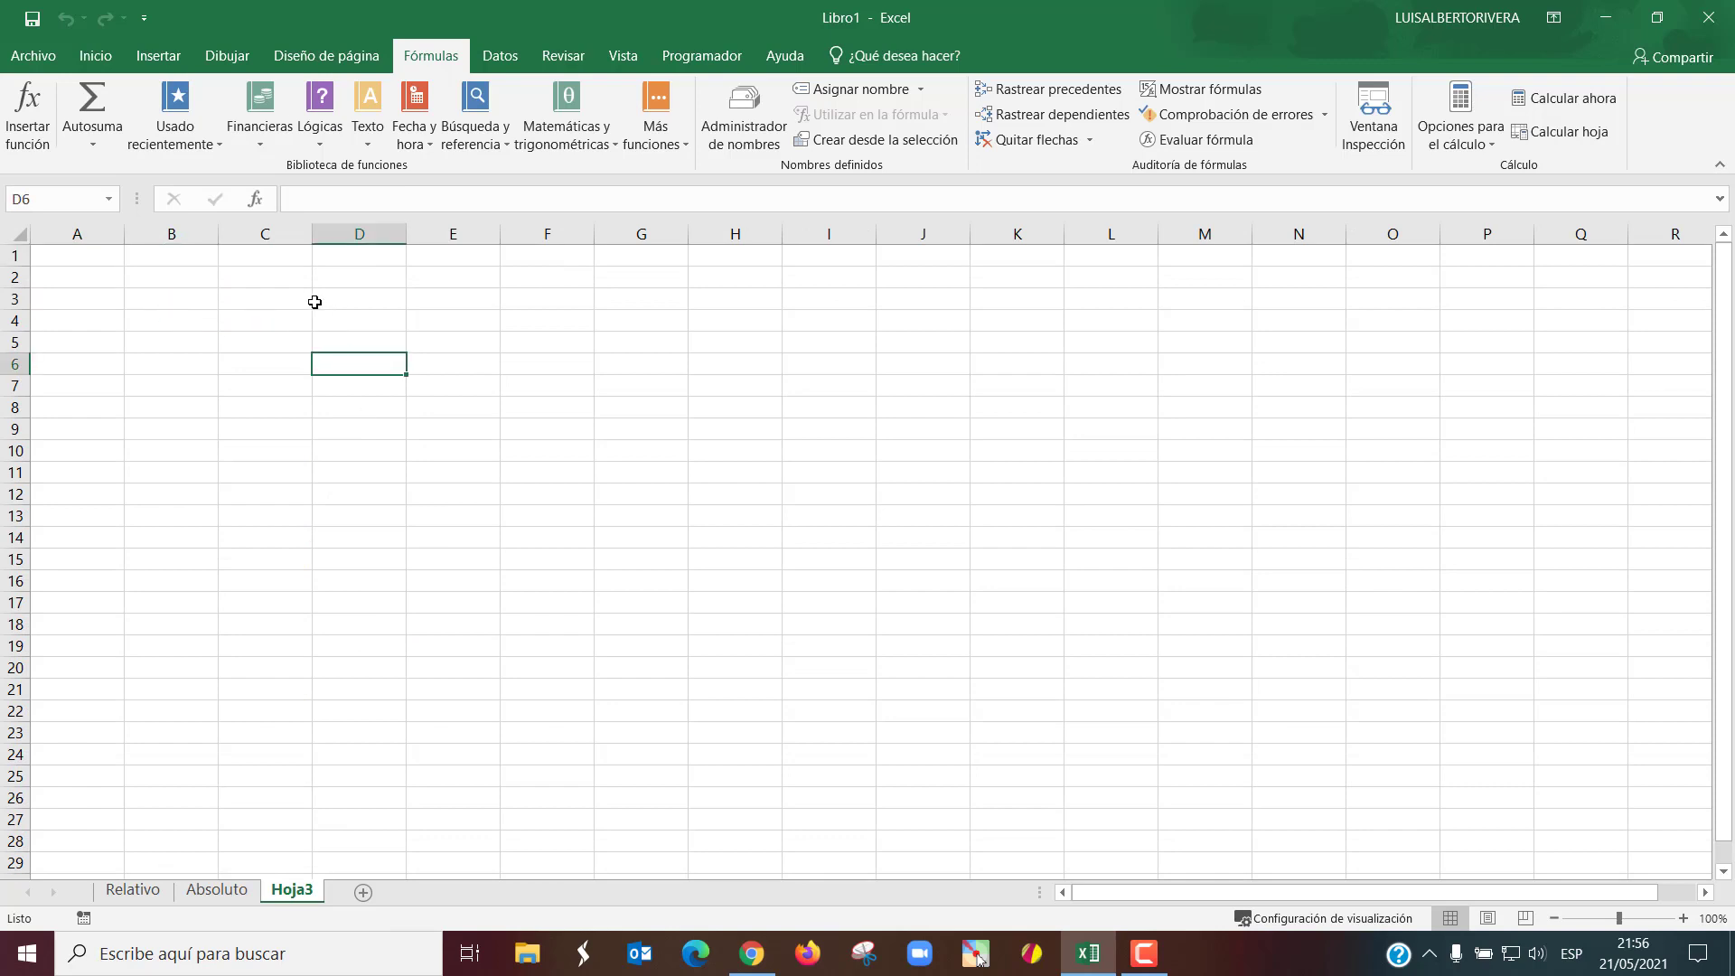
pyautogui.click(289, 300)
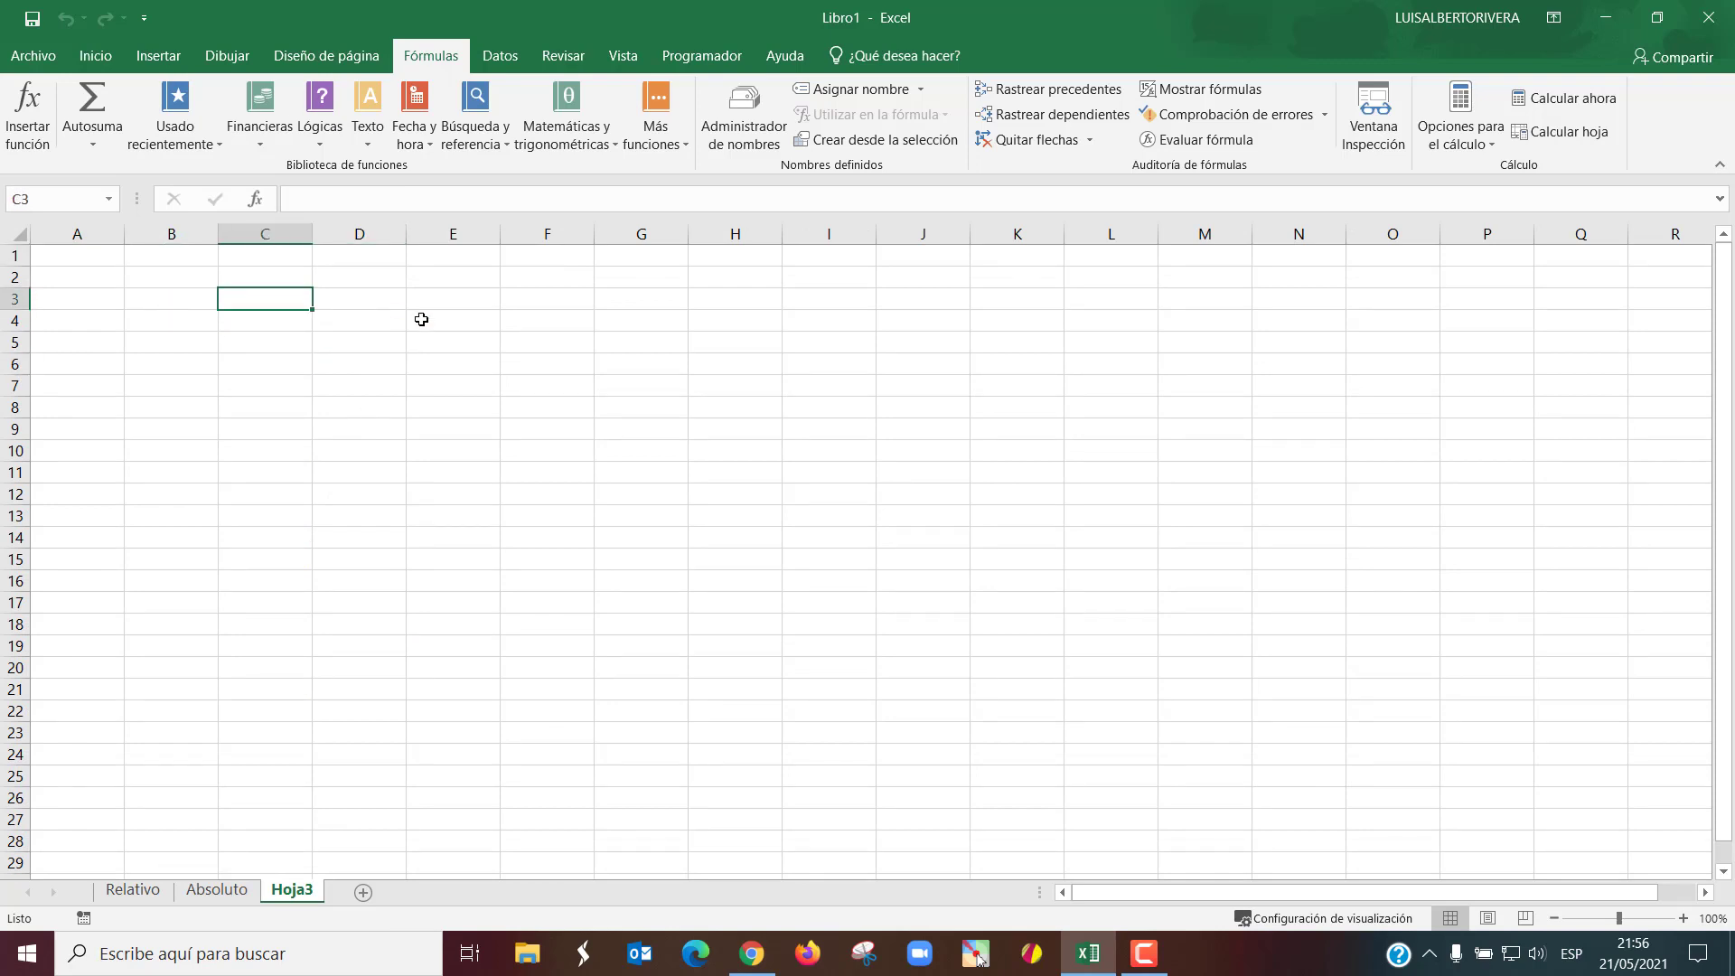
pyautogui.write('Descripcion')
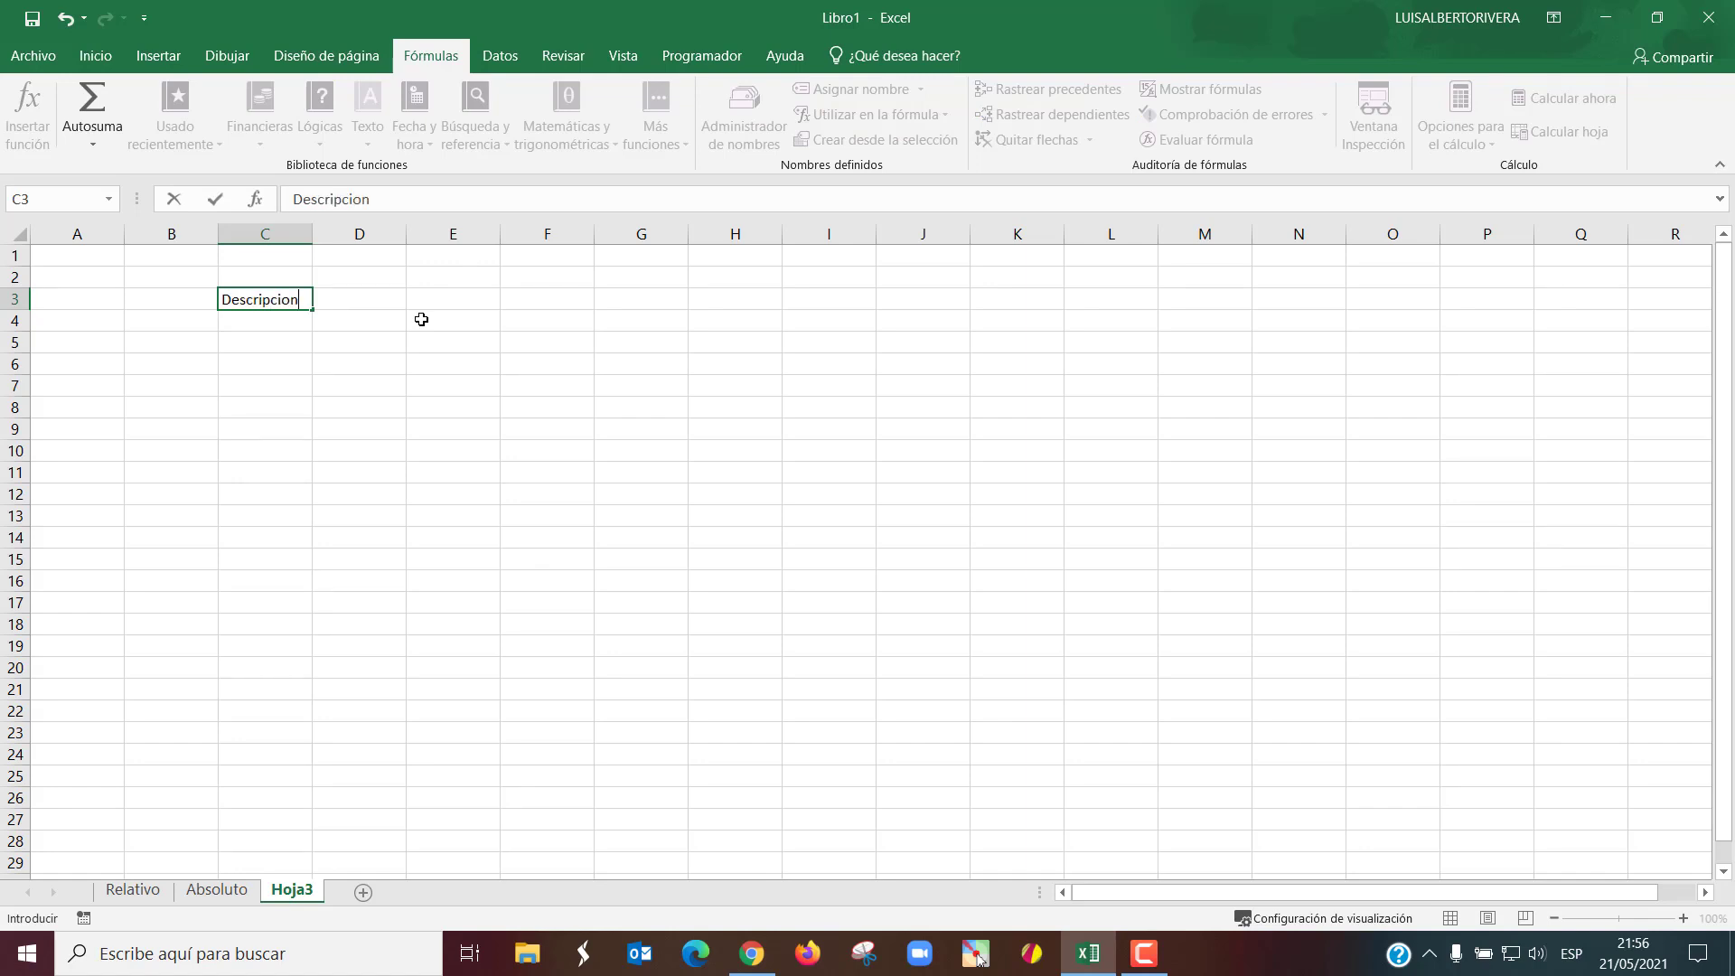
pyautogui.write('02')
pyautogui.press('Return')
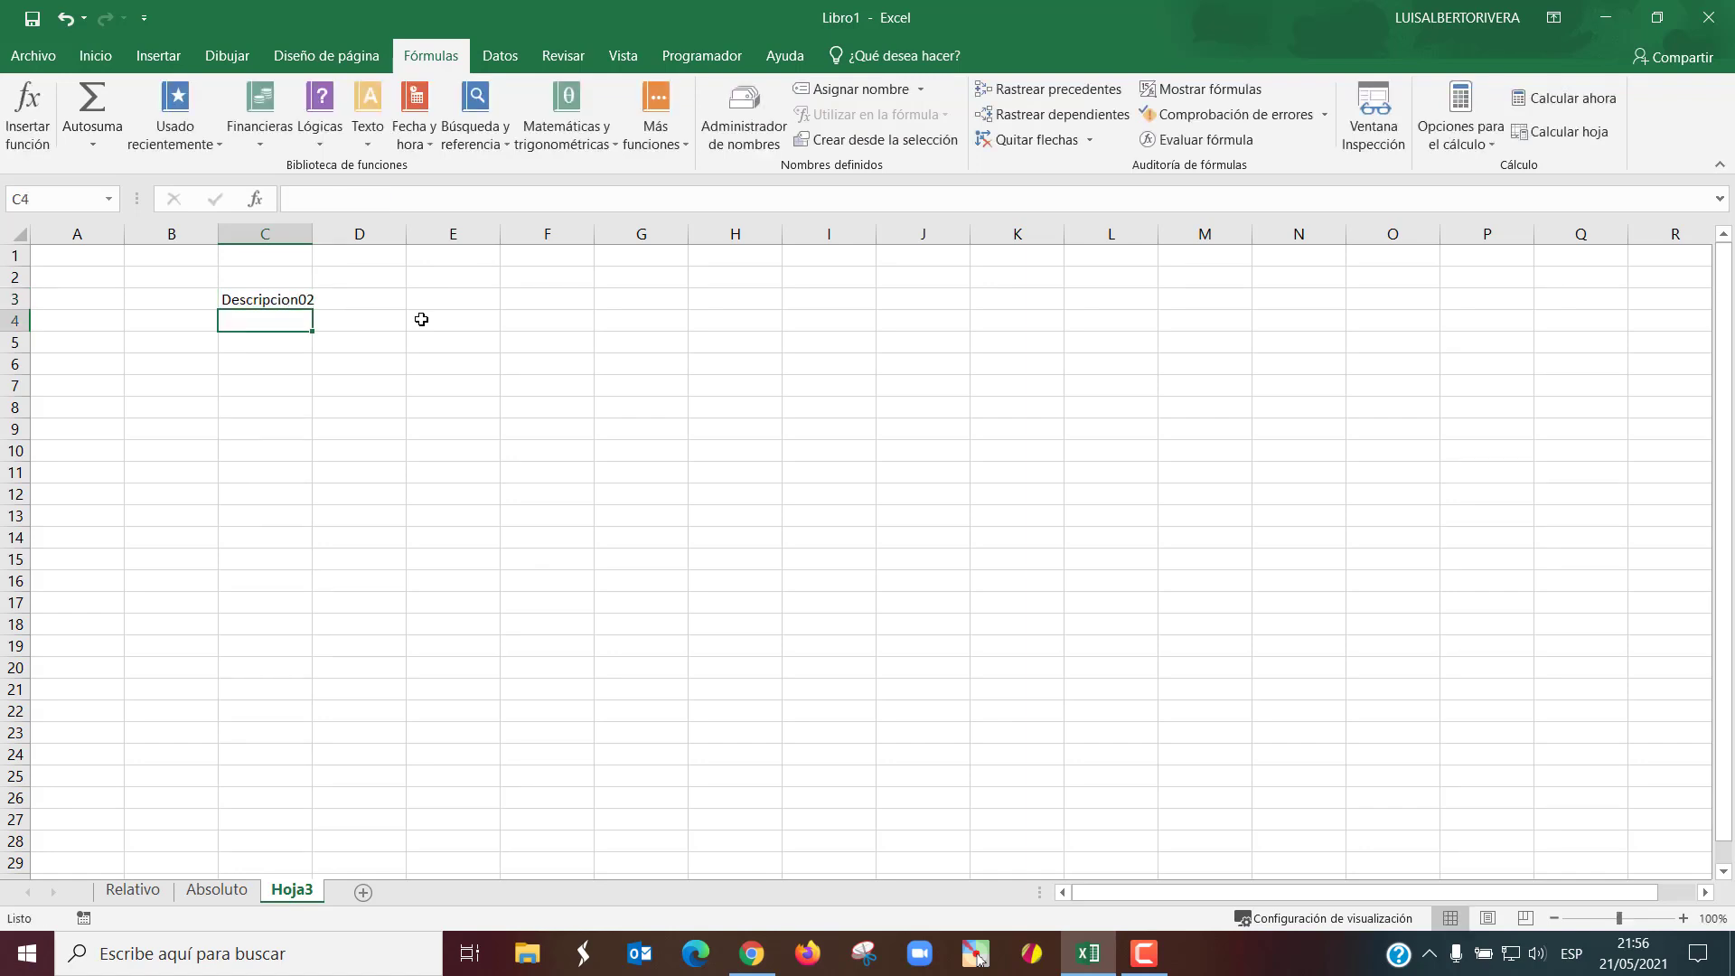
pyautogui.doubleClick(313, 234)
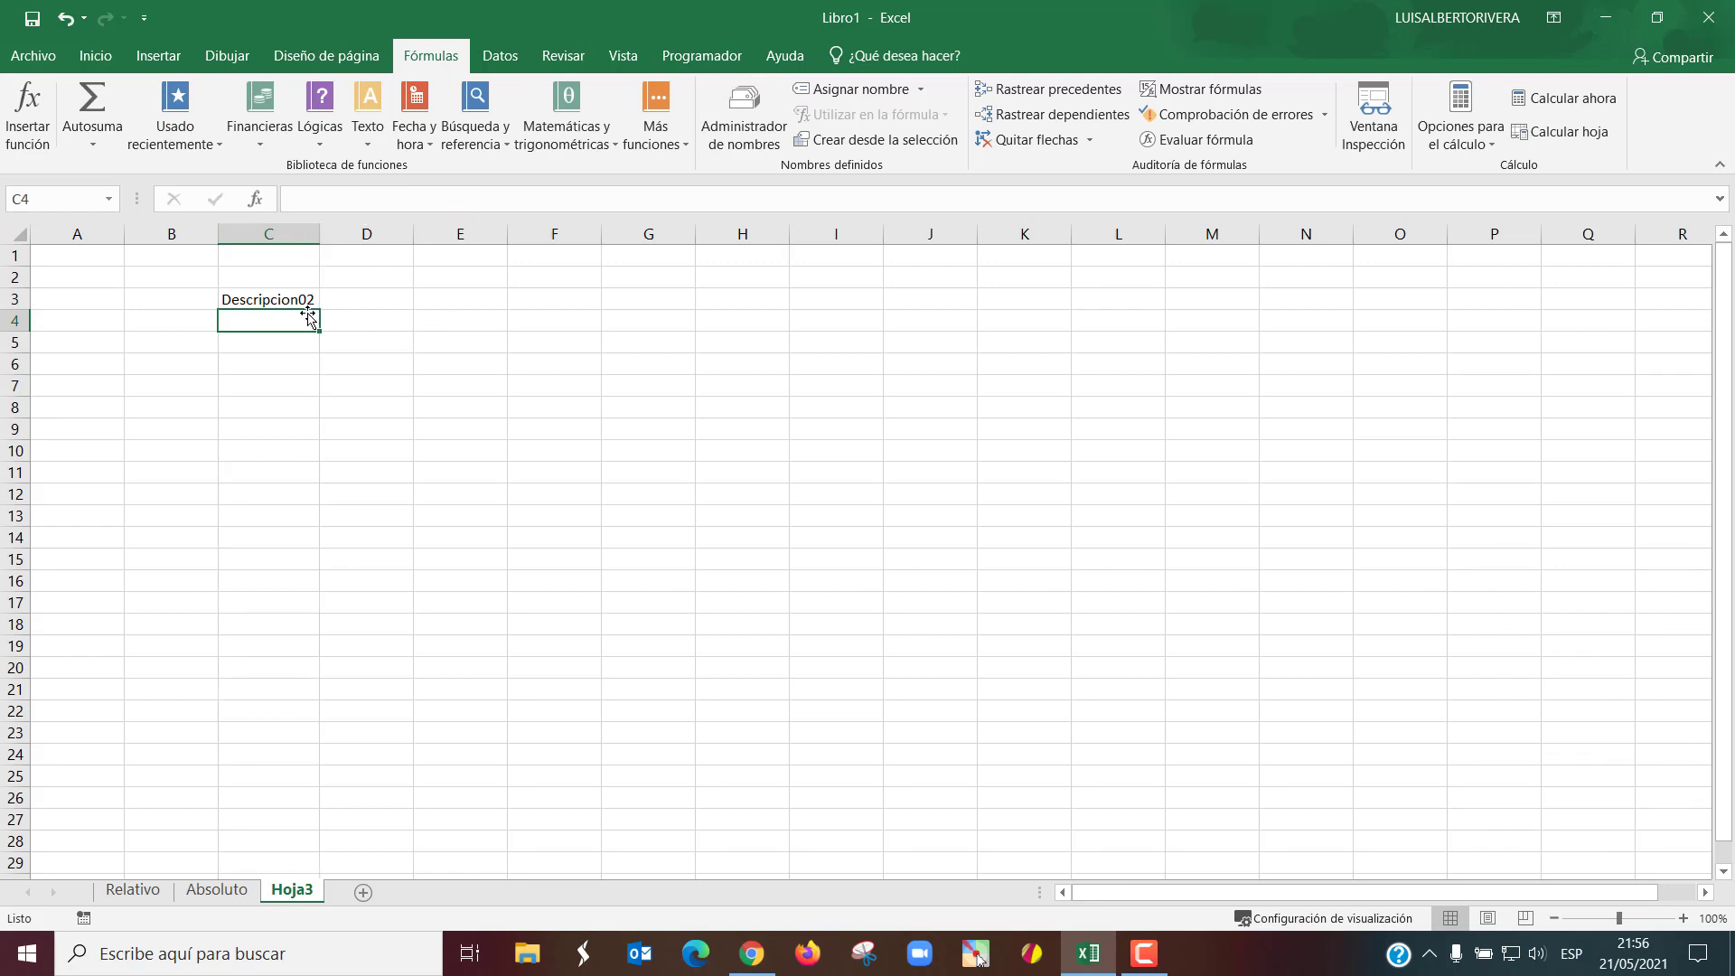
# - List eight employee names in C4:C11 and autofit column C to them
pyautogui.click(306, 302)
pyautogui.moveTo(319, 310)
pyautogui.mouseDown()
pyautogui.moveTo(312, 503)
pyautogui.moveTo(312, 480)
pyautogui.mouseUp()
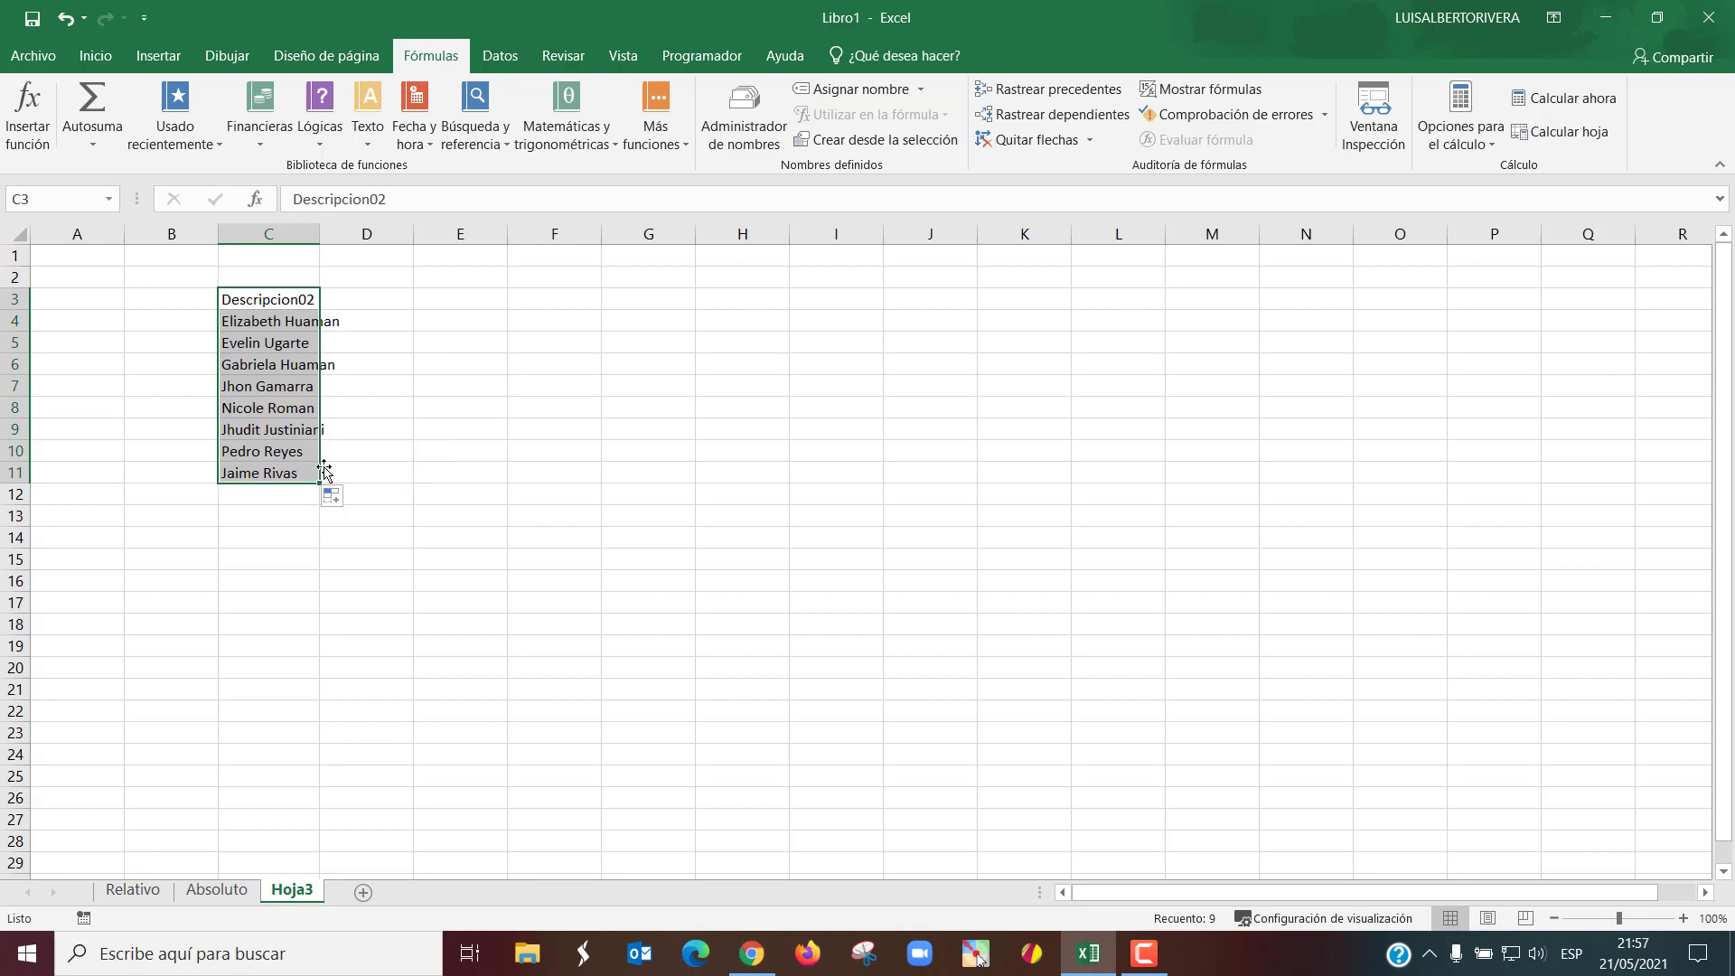
pyautogui.doubleClick(324, 233)
pyautogui.scroll(3, 448, 370)
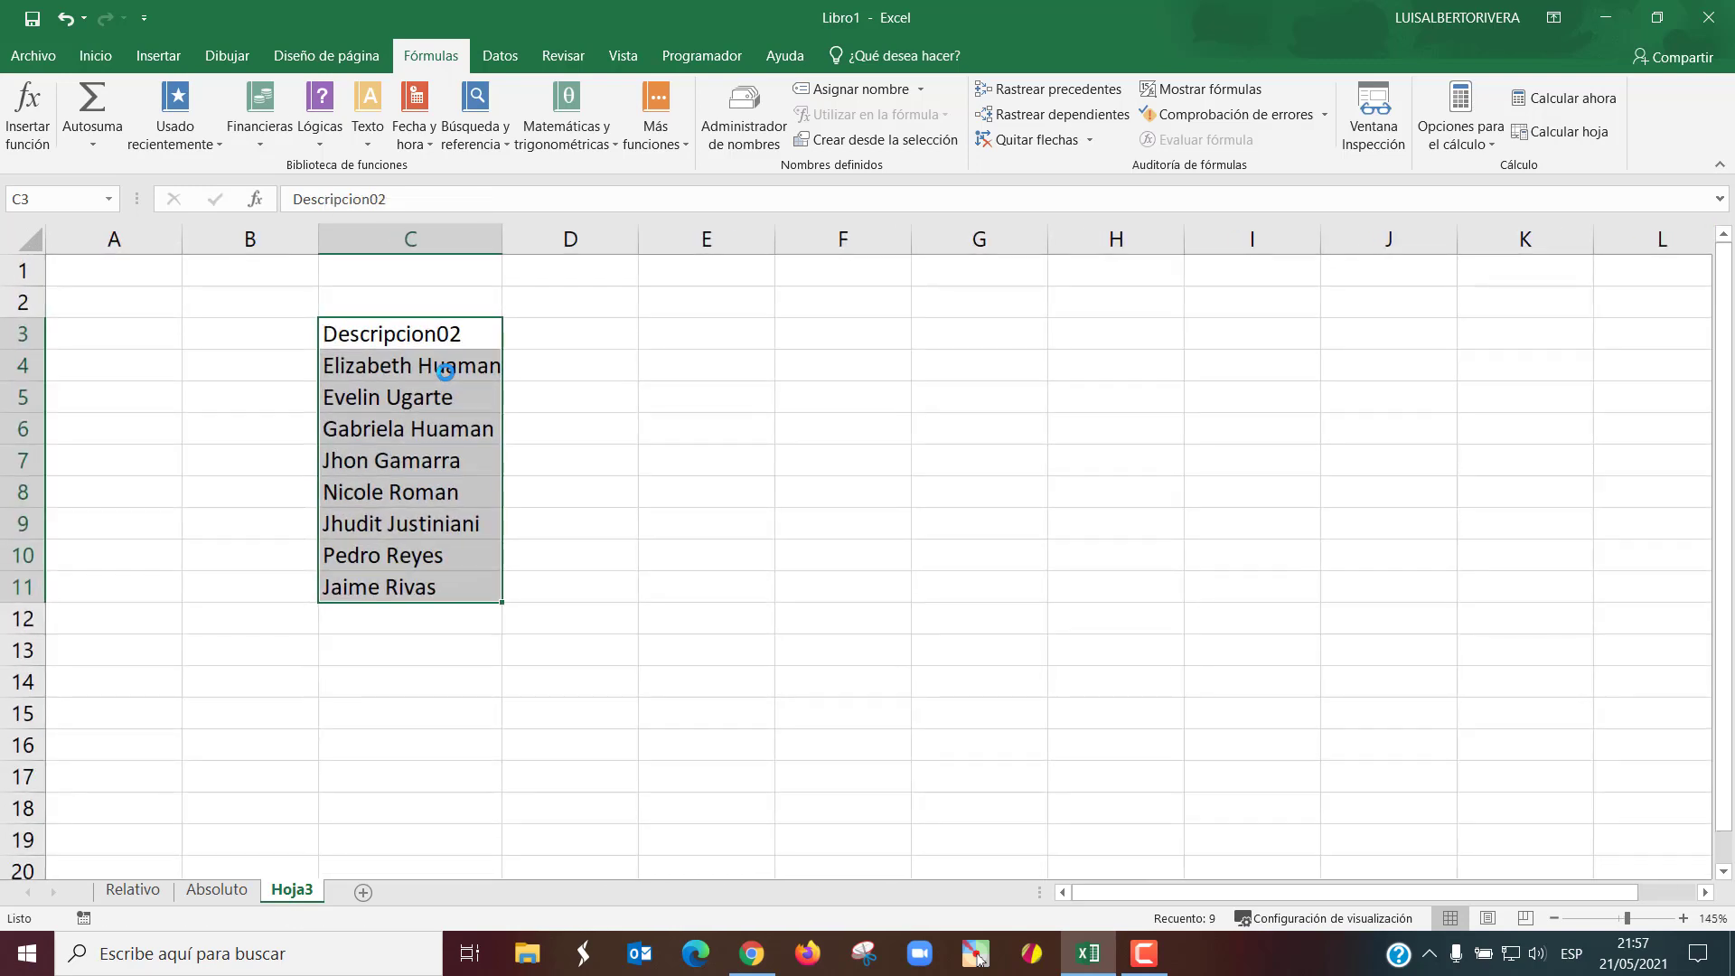
# - Start the salary heading 'Sueldo' in D3
pyautogui.click(614, 386)
pyautogui.click(534, 336)
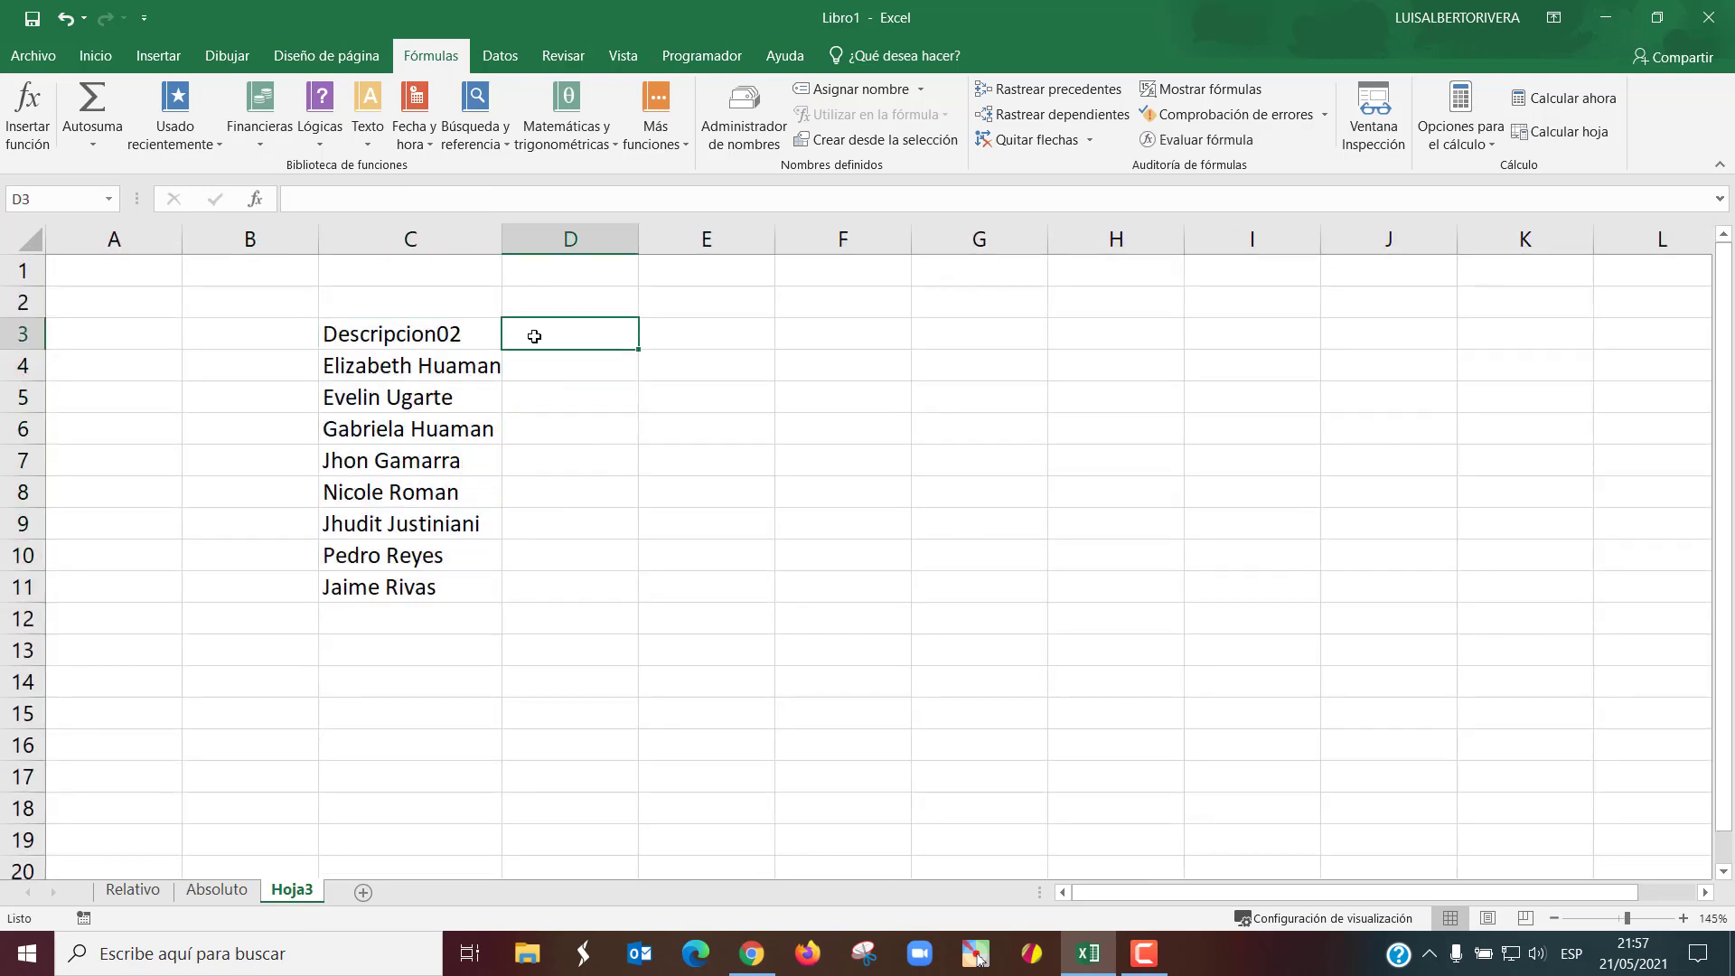
pyautogui.write('Sueldo')
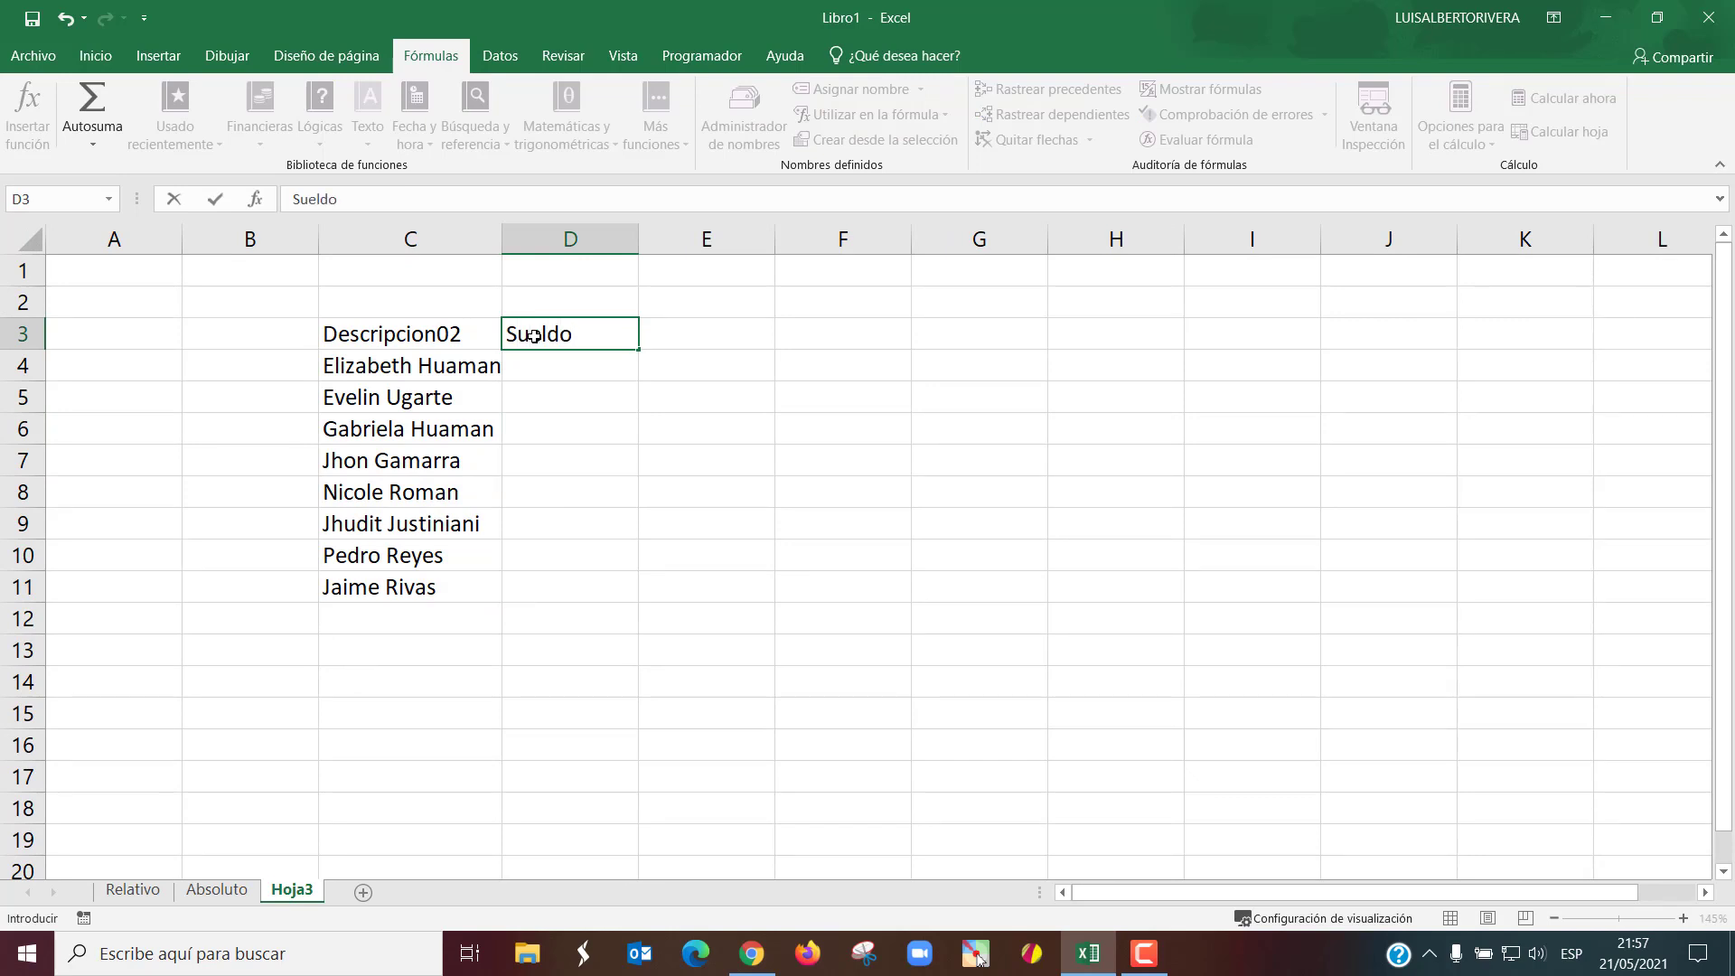
# - Make the D3 header read 'Sueldo S/.' and auto-fit column C to the longest name
pyautogui.press('Return')
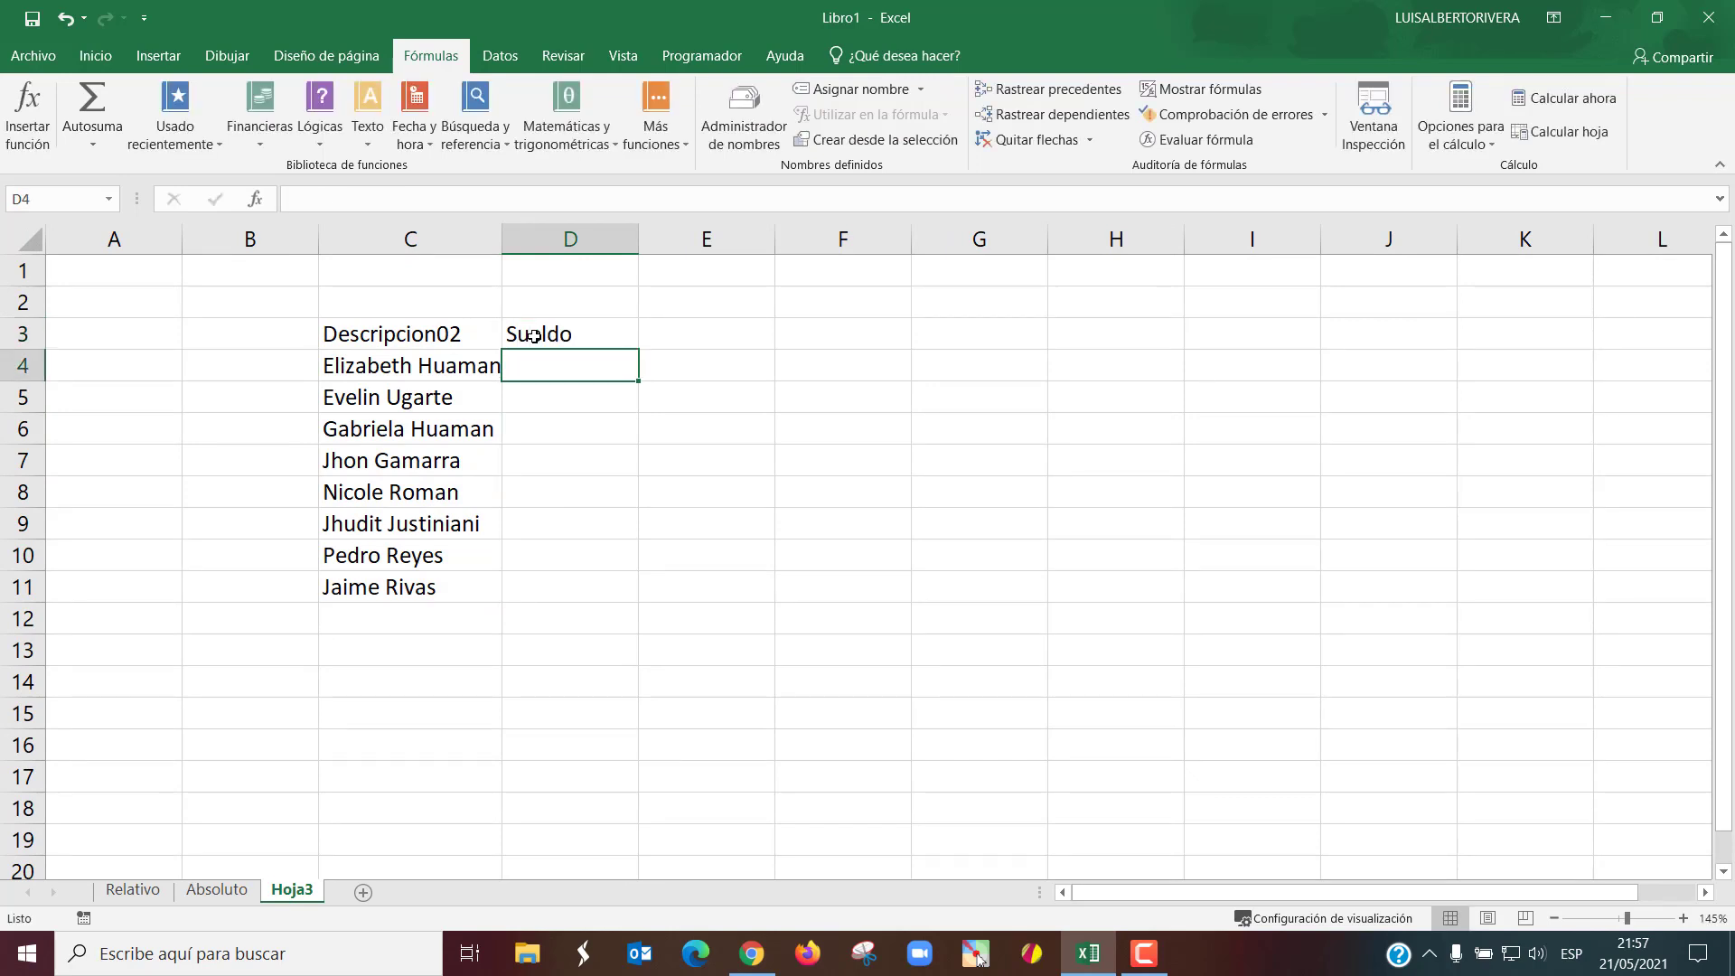
pyautogui.click(534, 336)
pyautogui.click(433, 197)
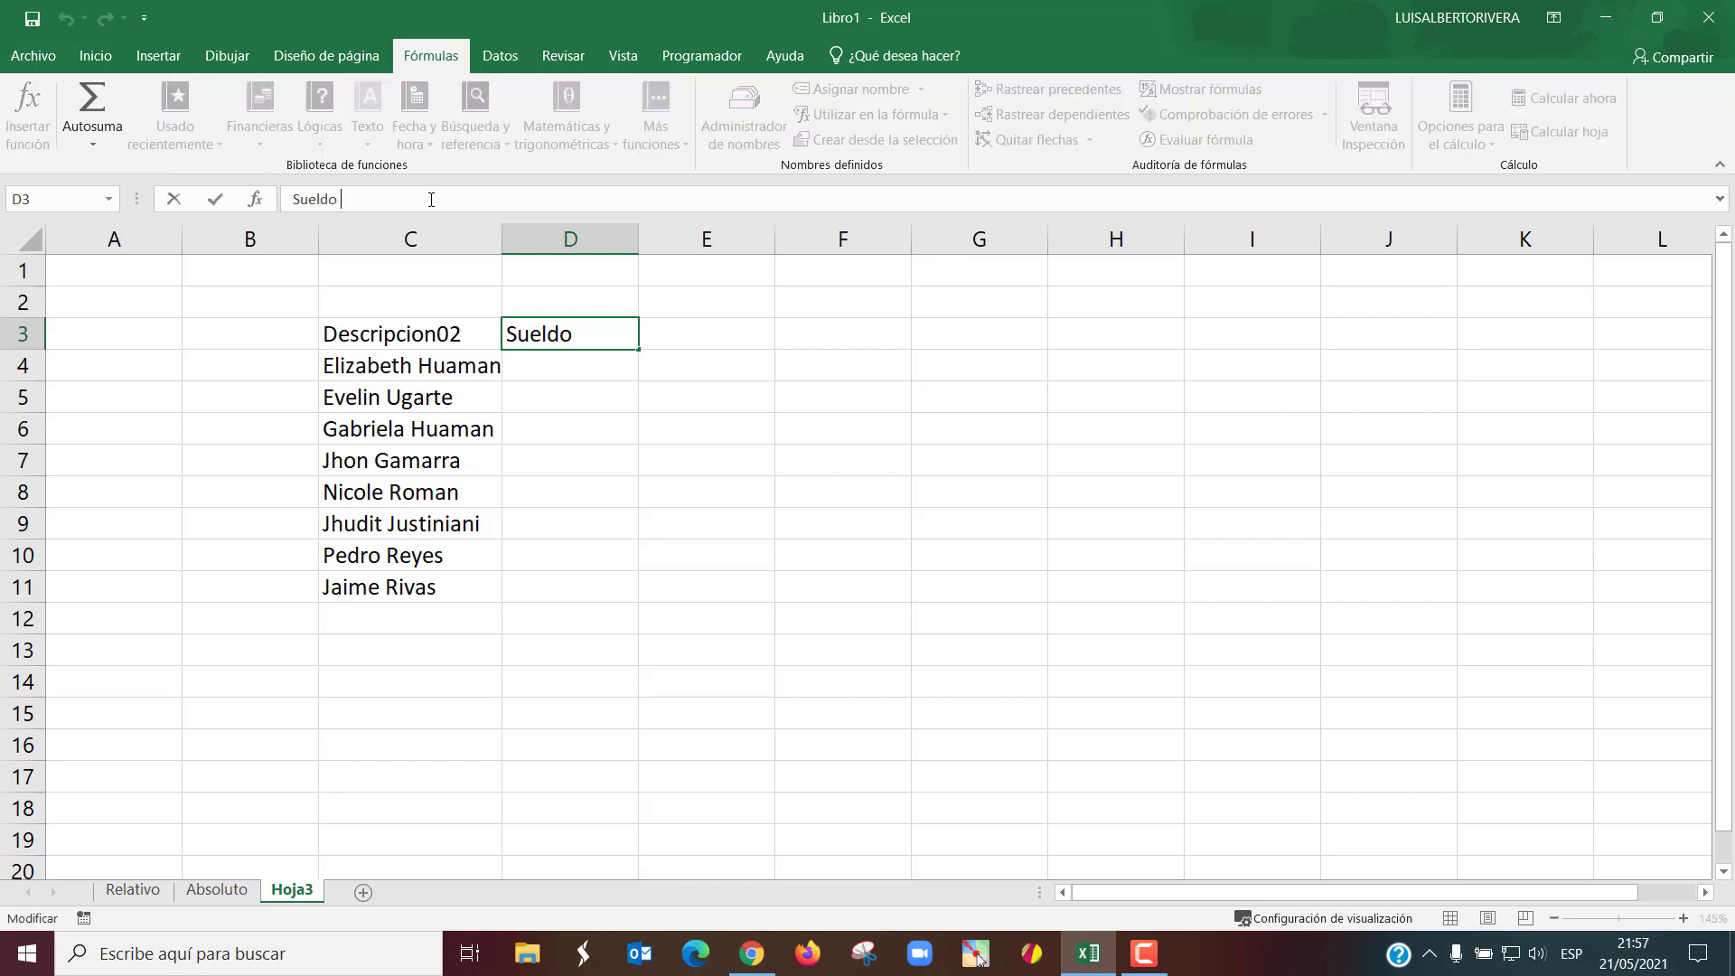
pyautogui.write('S/.')
pyautogui.press('Return')
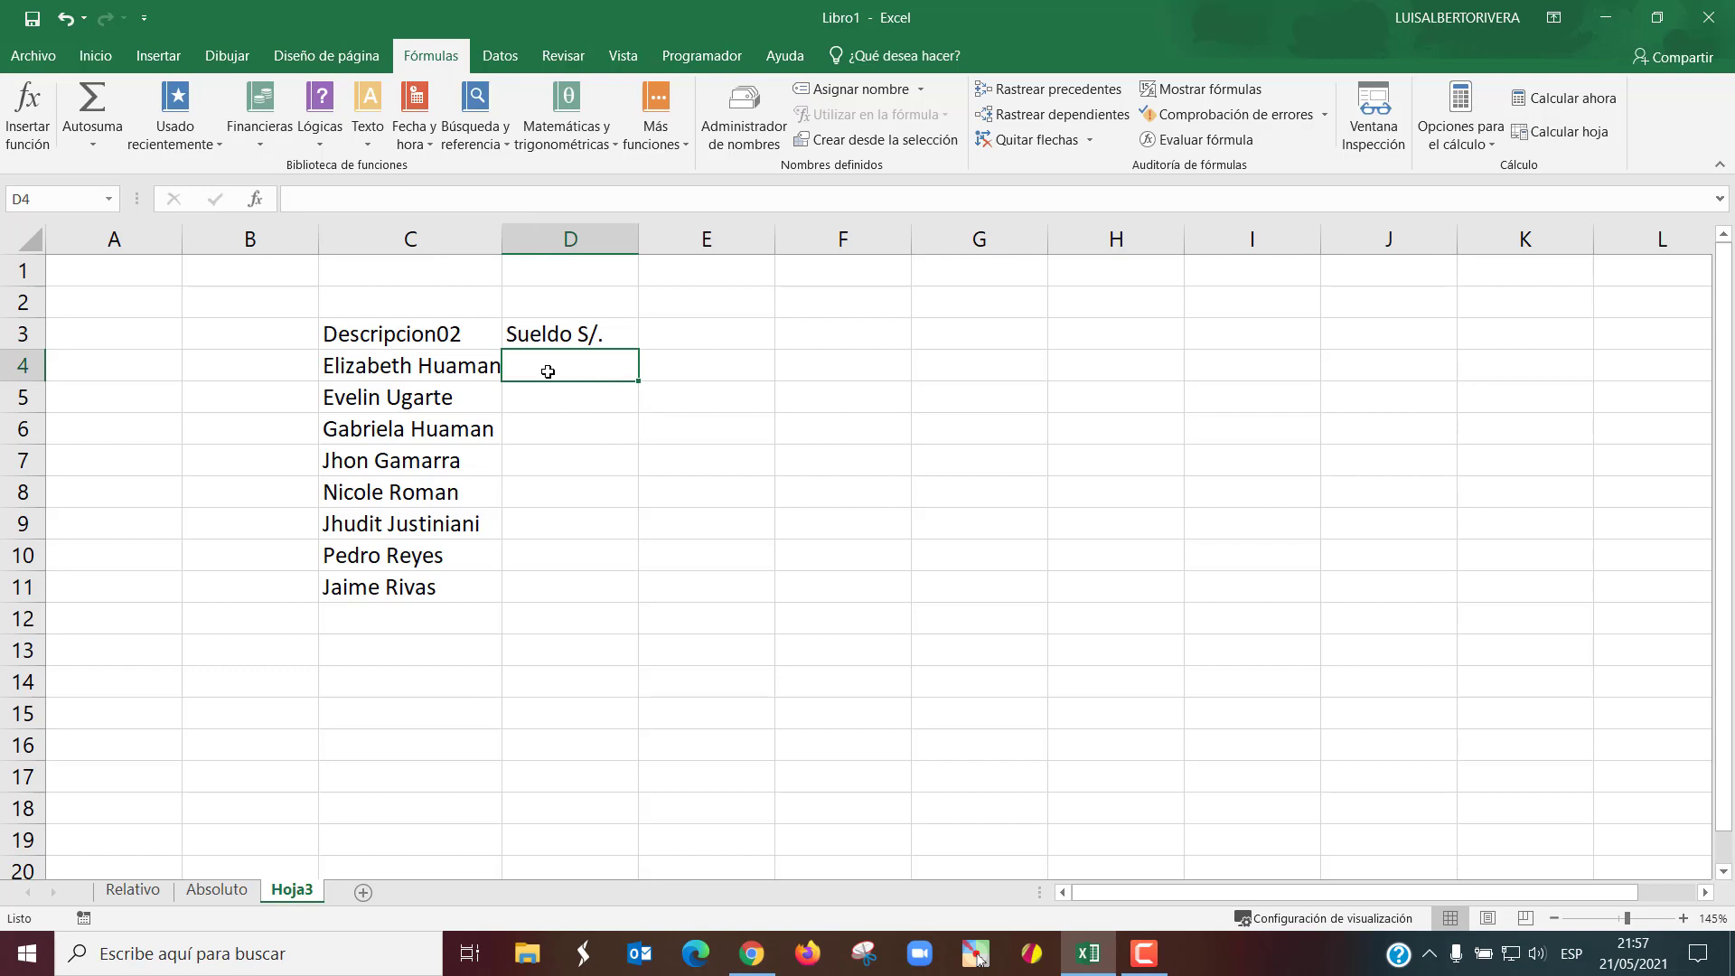
pyautogui.doubleClick(502, 239)
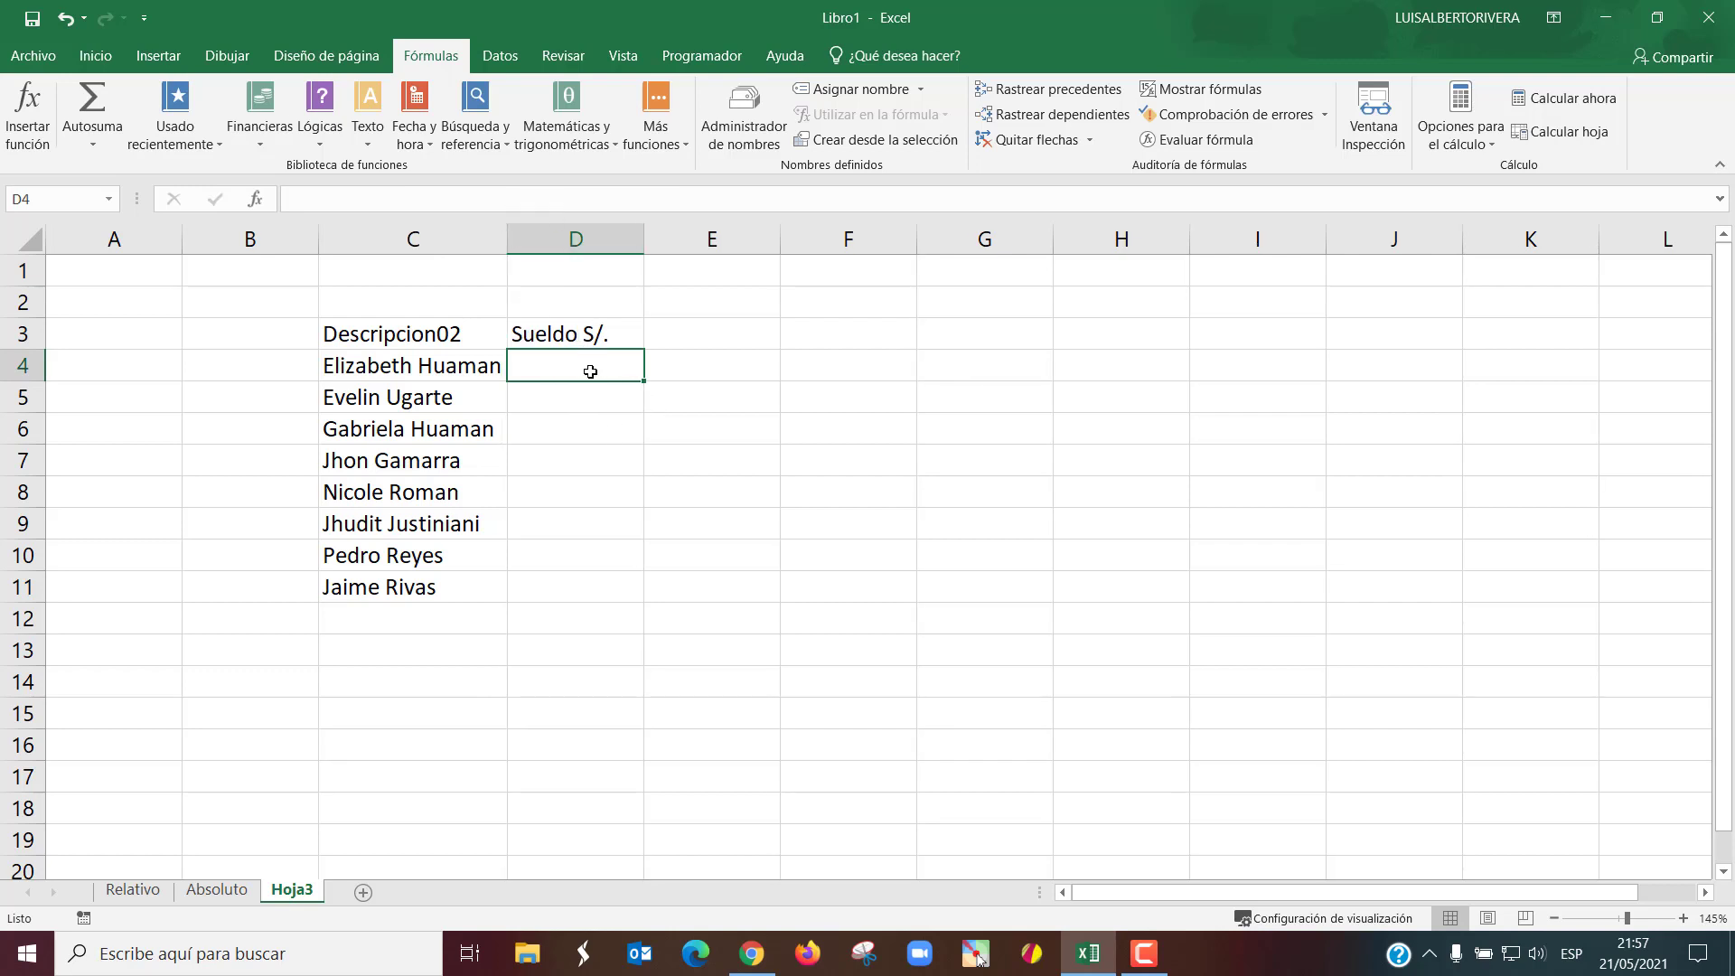
# - Enter =ALEATORIO.ENTRE(1200;2500) in D4 and fill it down to D11
pyautogui.write('=al')
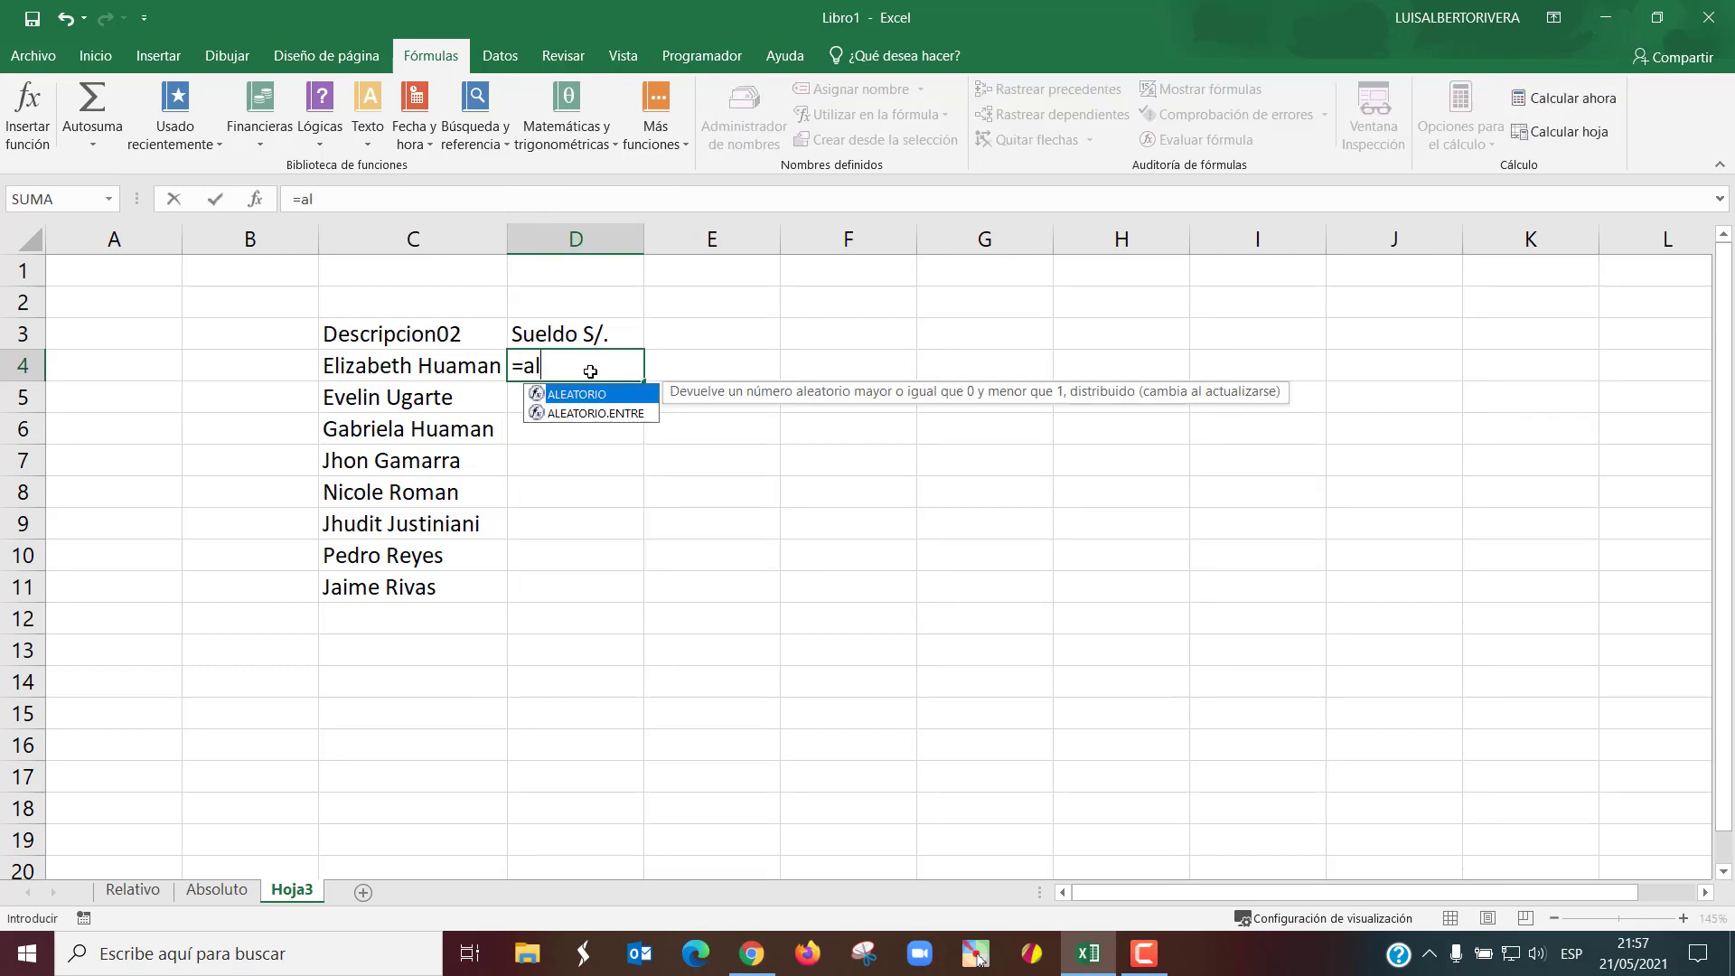
pyautogui.write('ea')
pyautogui.press('Down')
pyautogui.press('Tab')
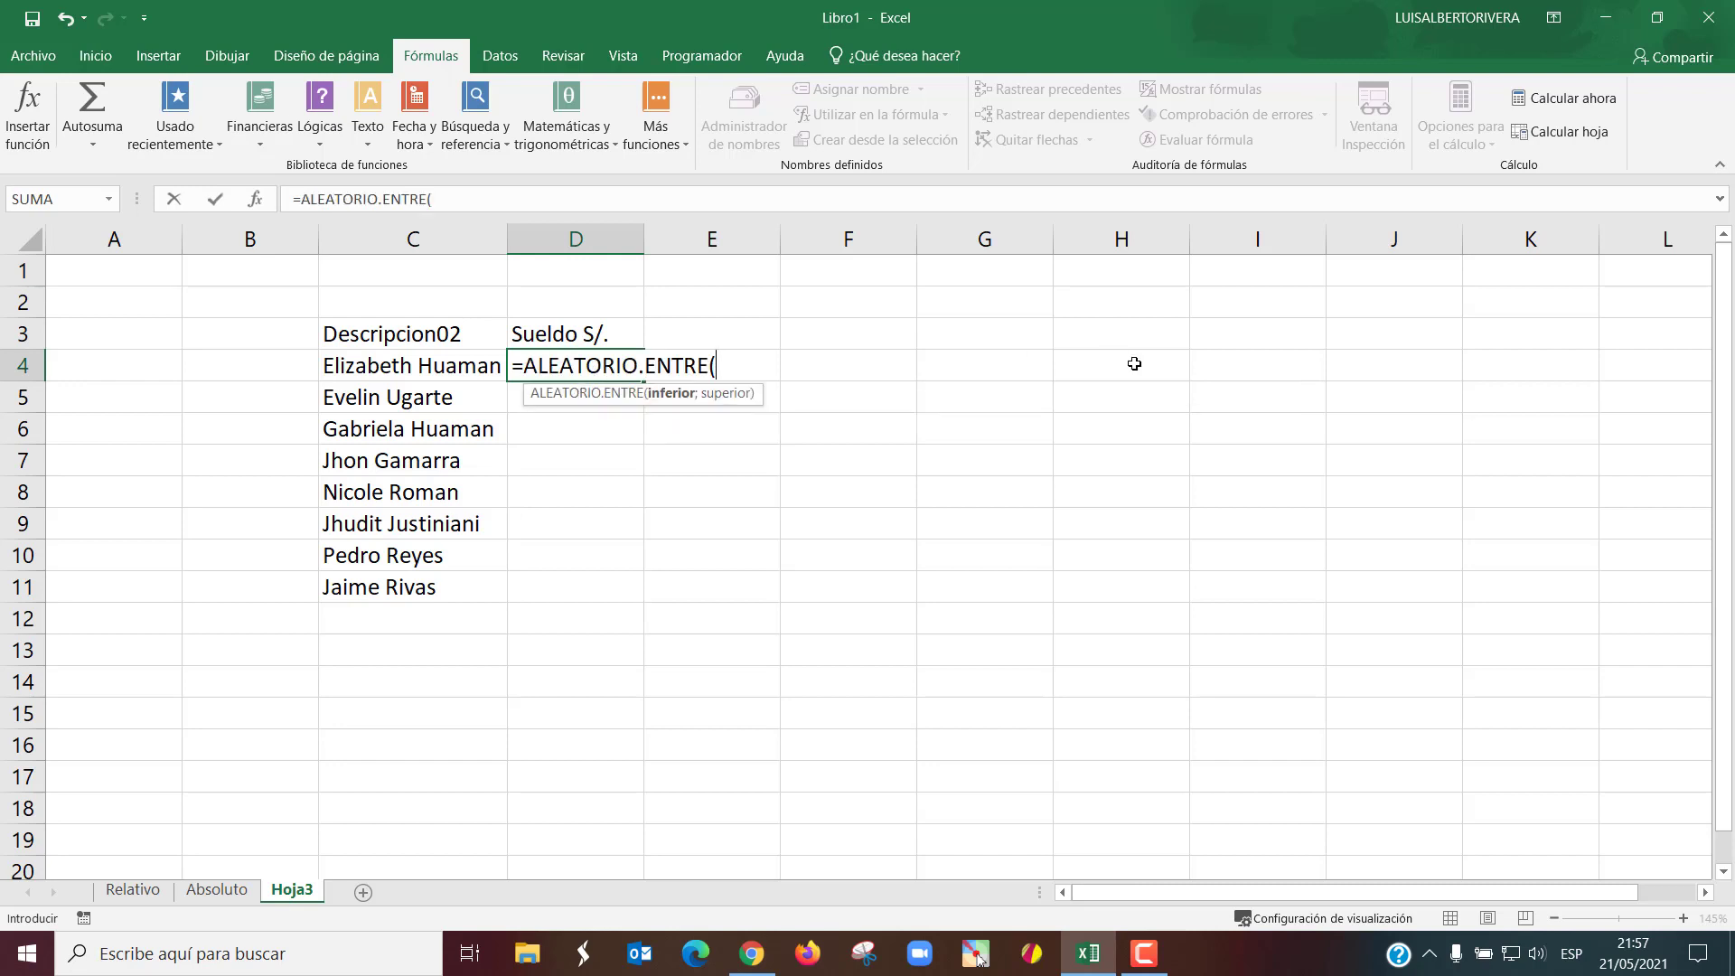
pyautogui.write('1200;')
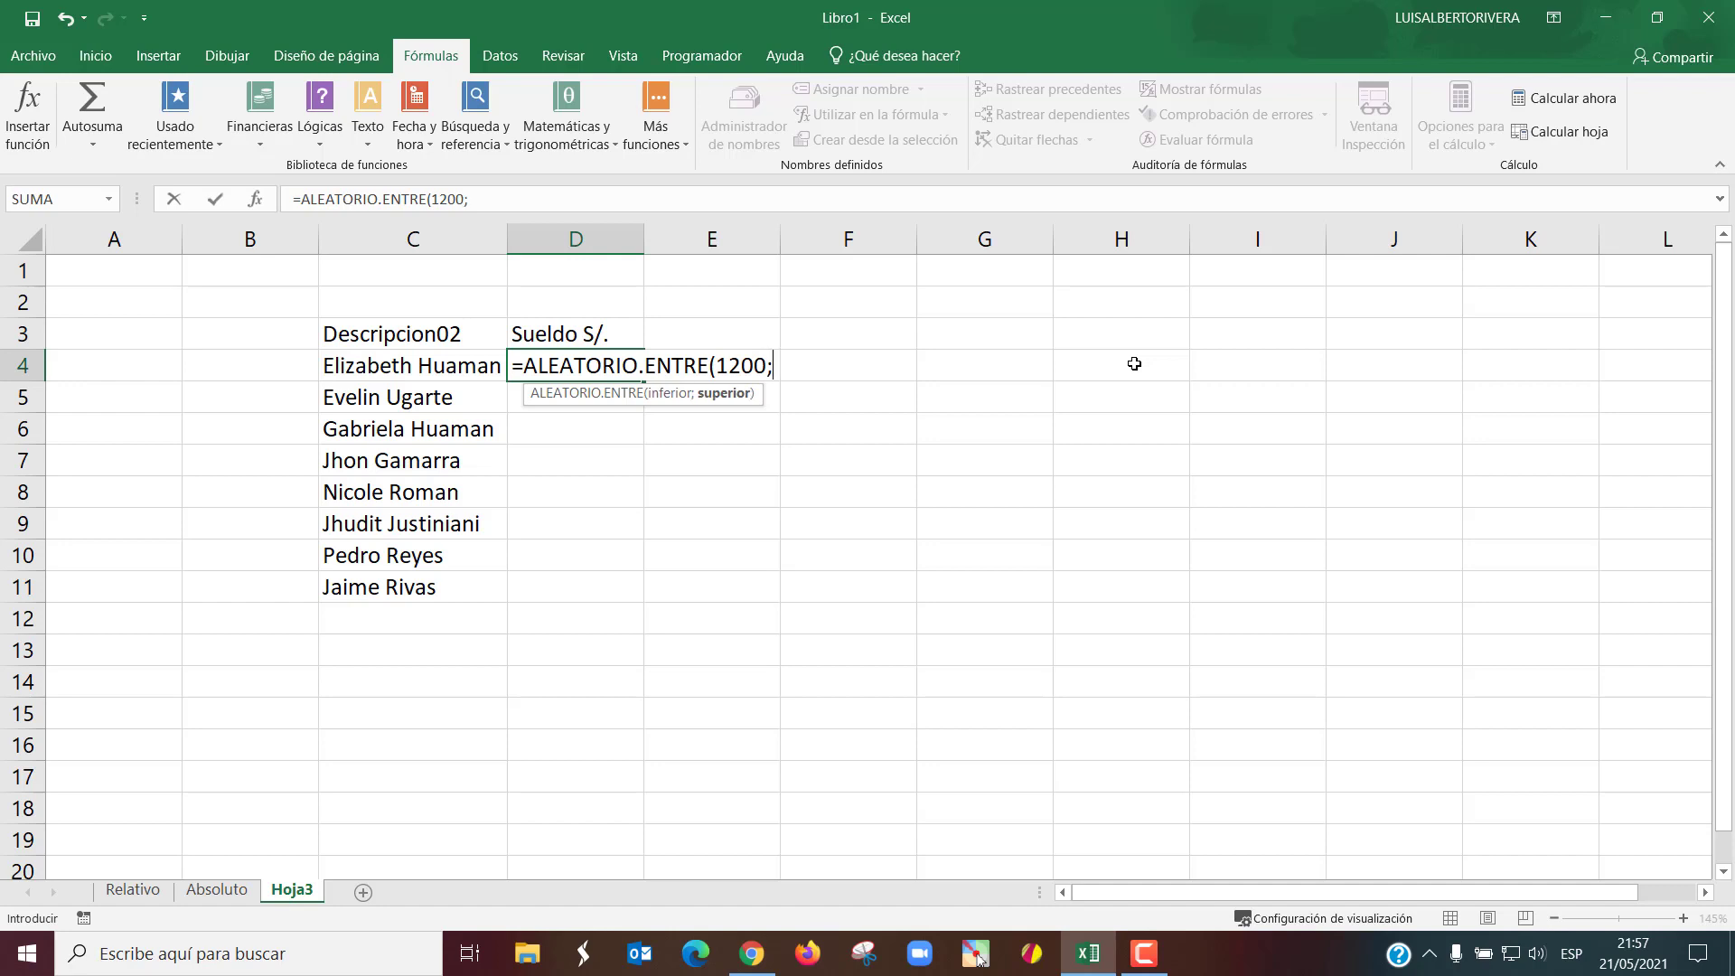
pyautogui.write('2500')
pyautogui.write(')')
pyautogui.press('Return')
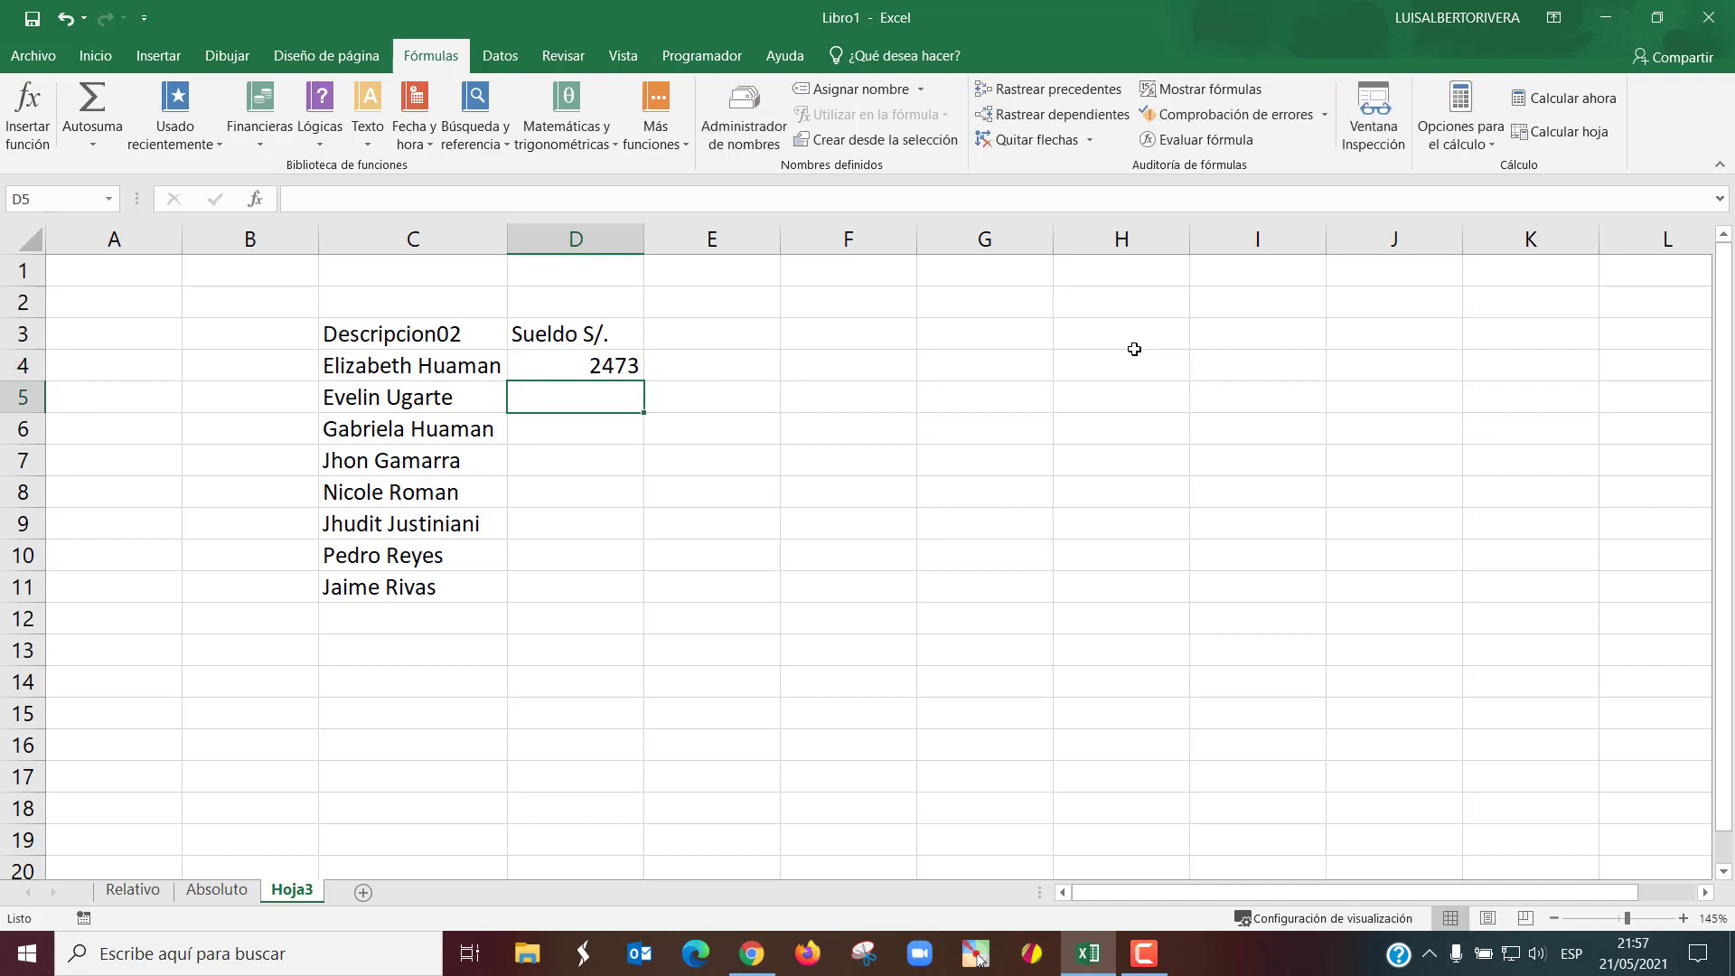
pyautogui.click(632, 369)
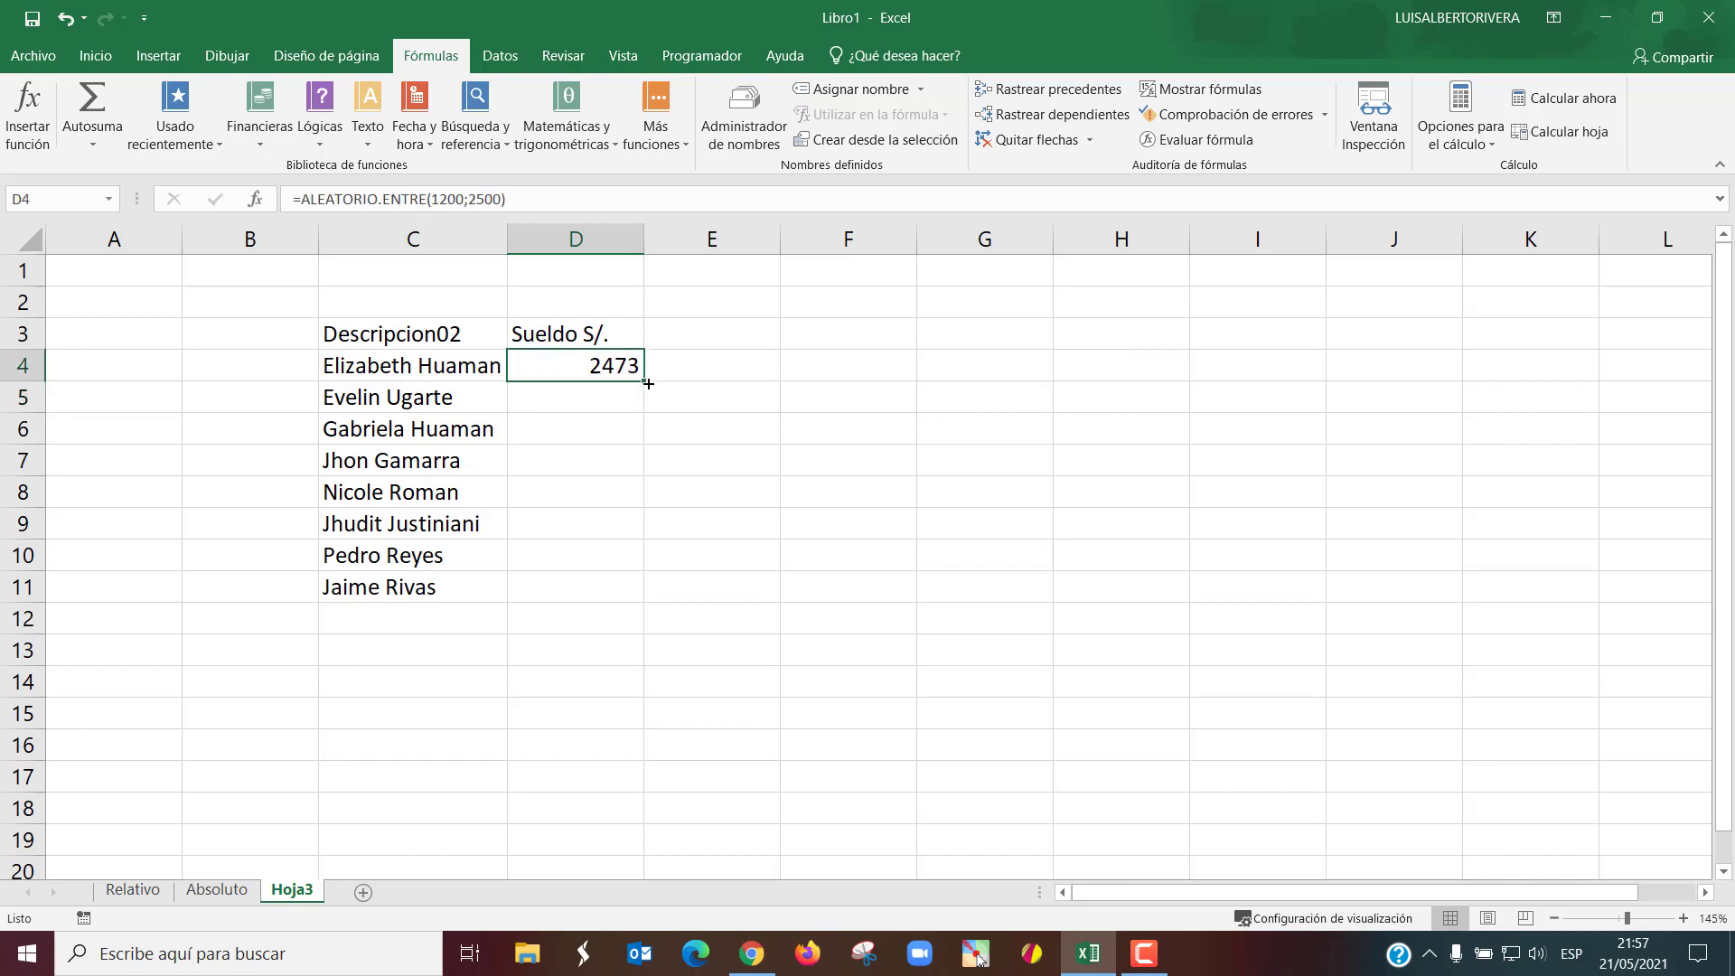
pyautogui.moveTo(648, 384); pyautogui.dragTo(644, 600)
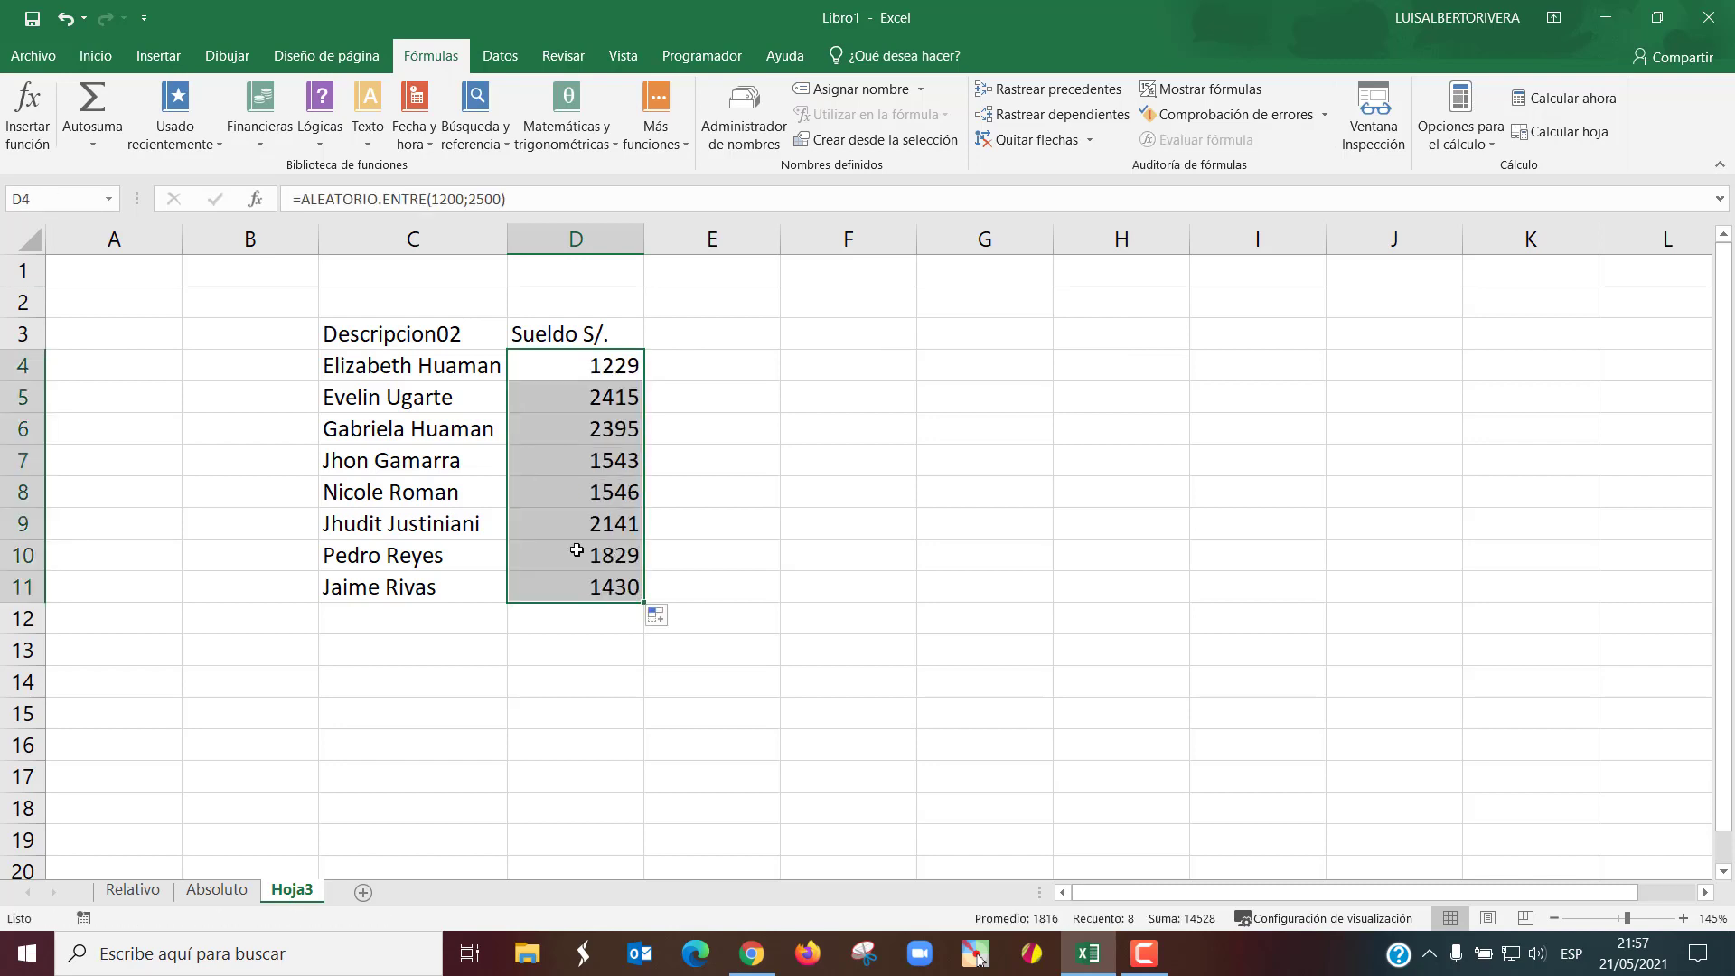
# - Format the salaries in D4:D11 as Contabilidad with the S/ symbol
pyautogui.click(95, 55)
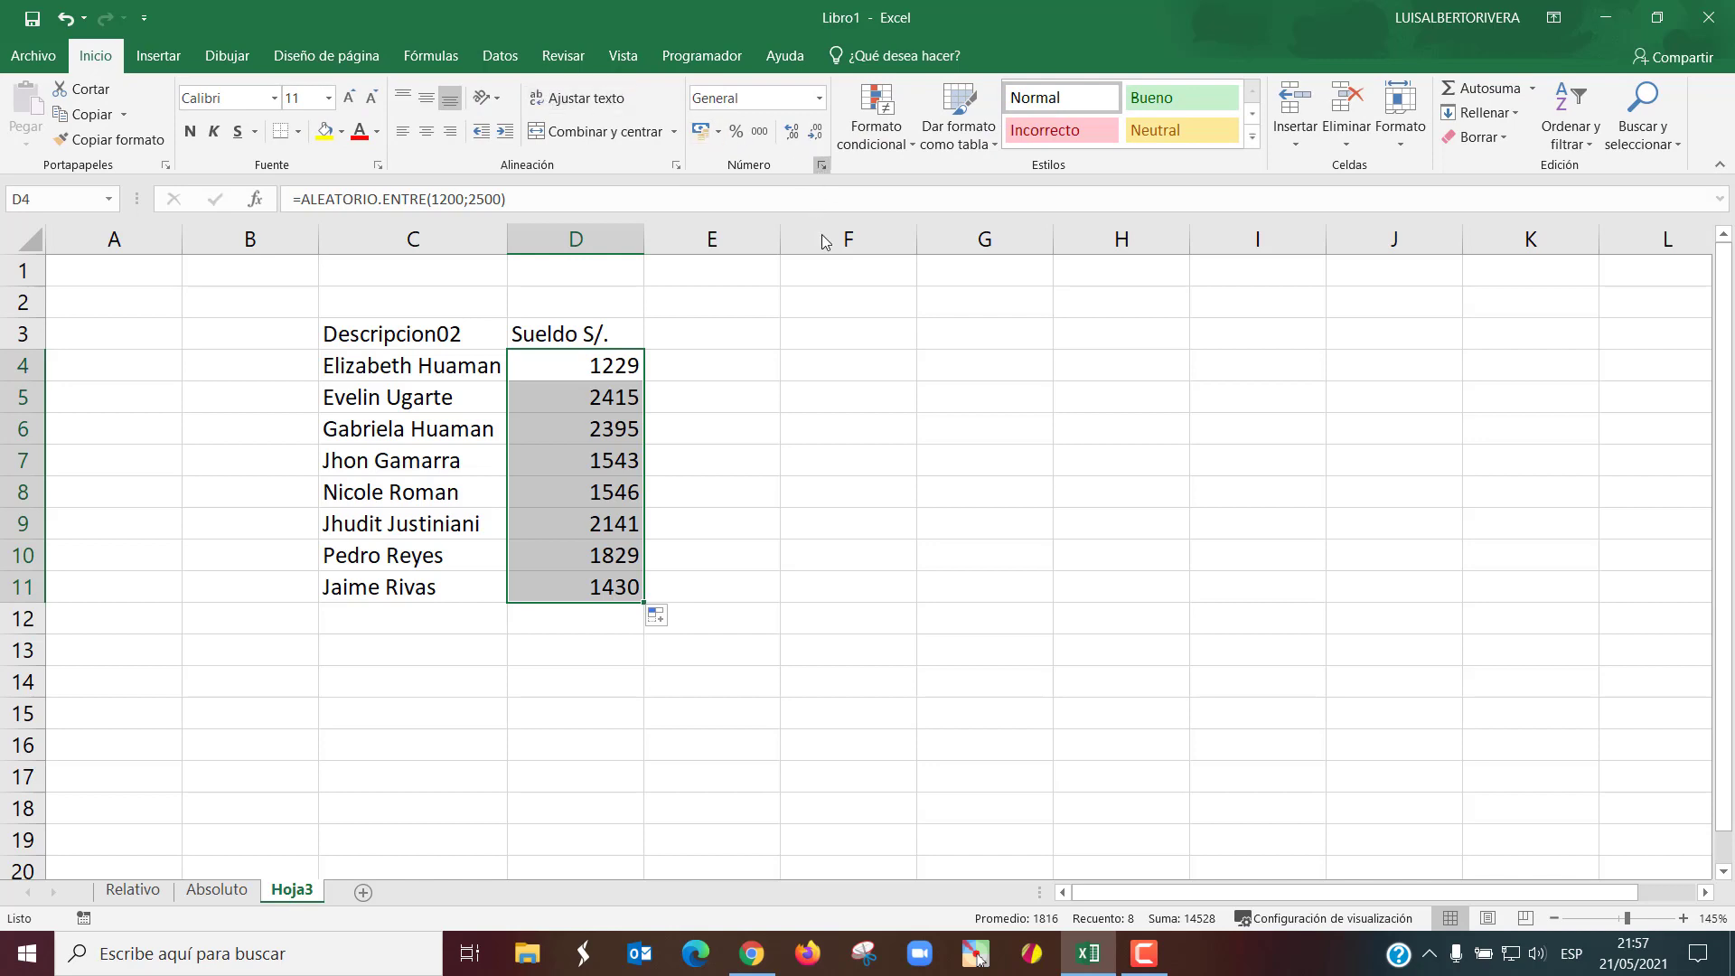
pyautogui.click(822, 165)
pyautogui.click(509, 381)
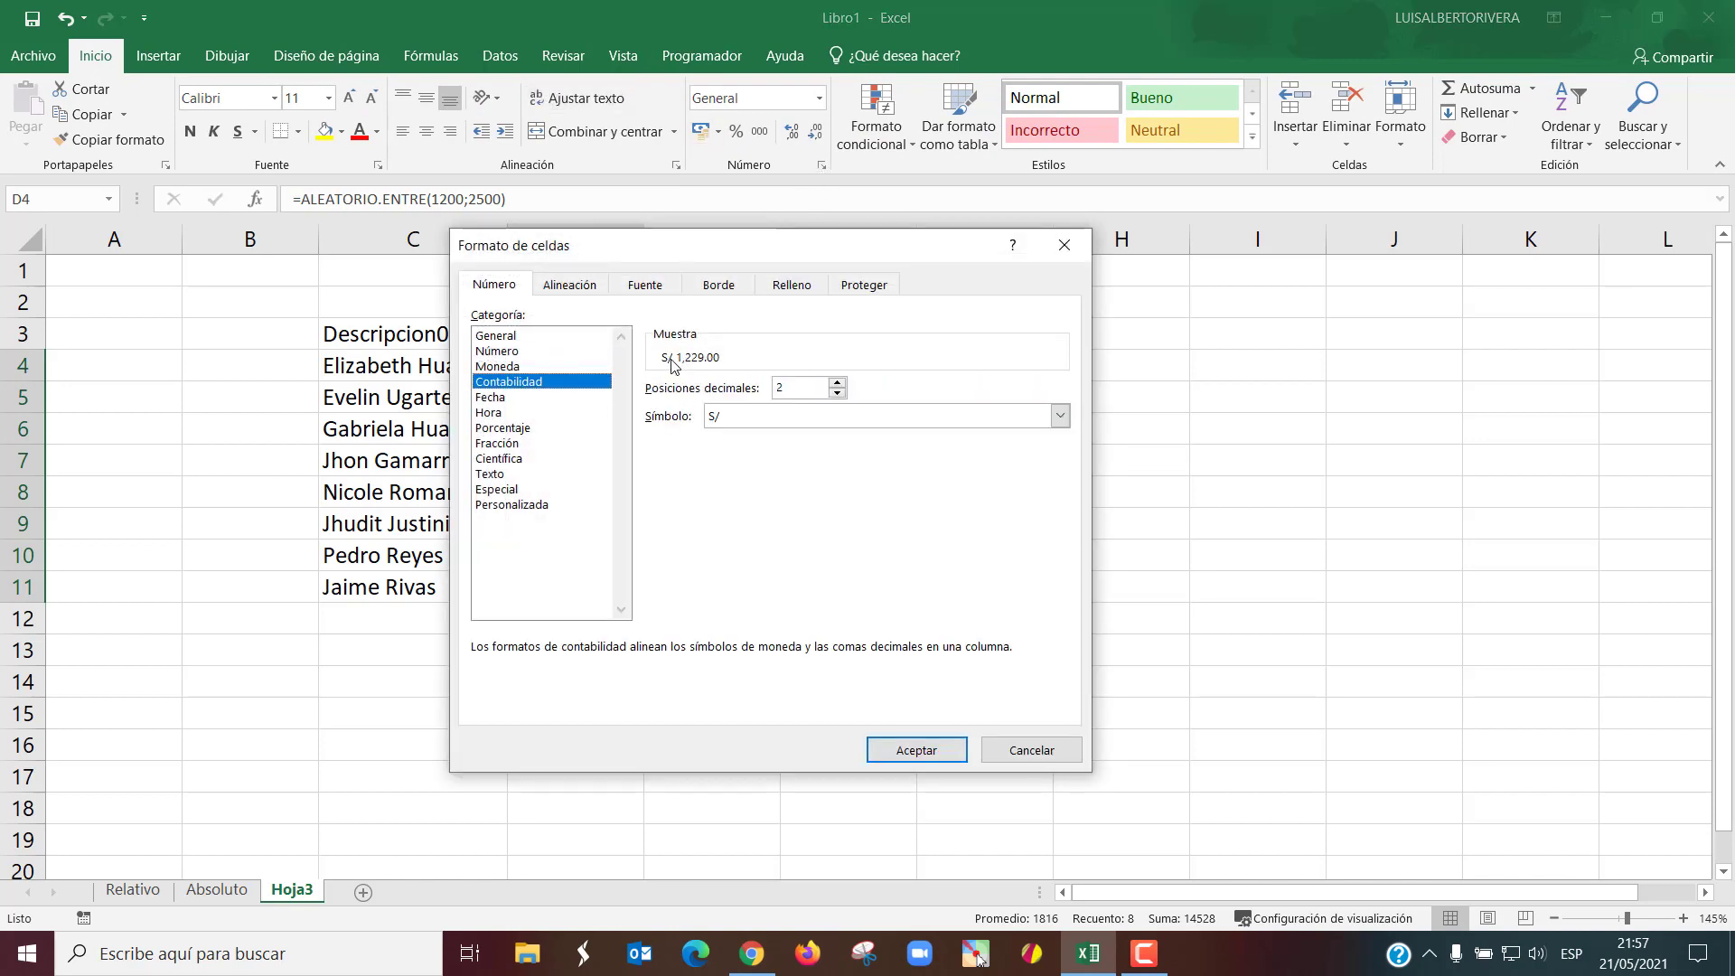
pyautogui.click(916, 750)
pyautogui.click(697, 520)
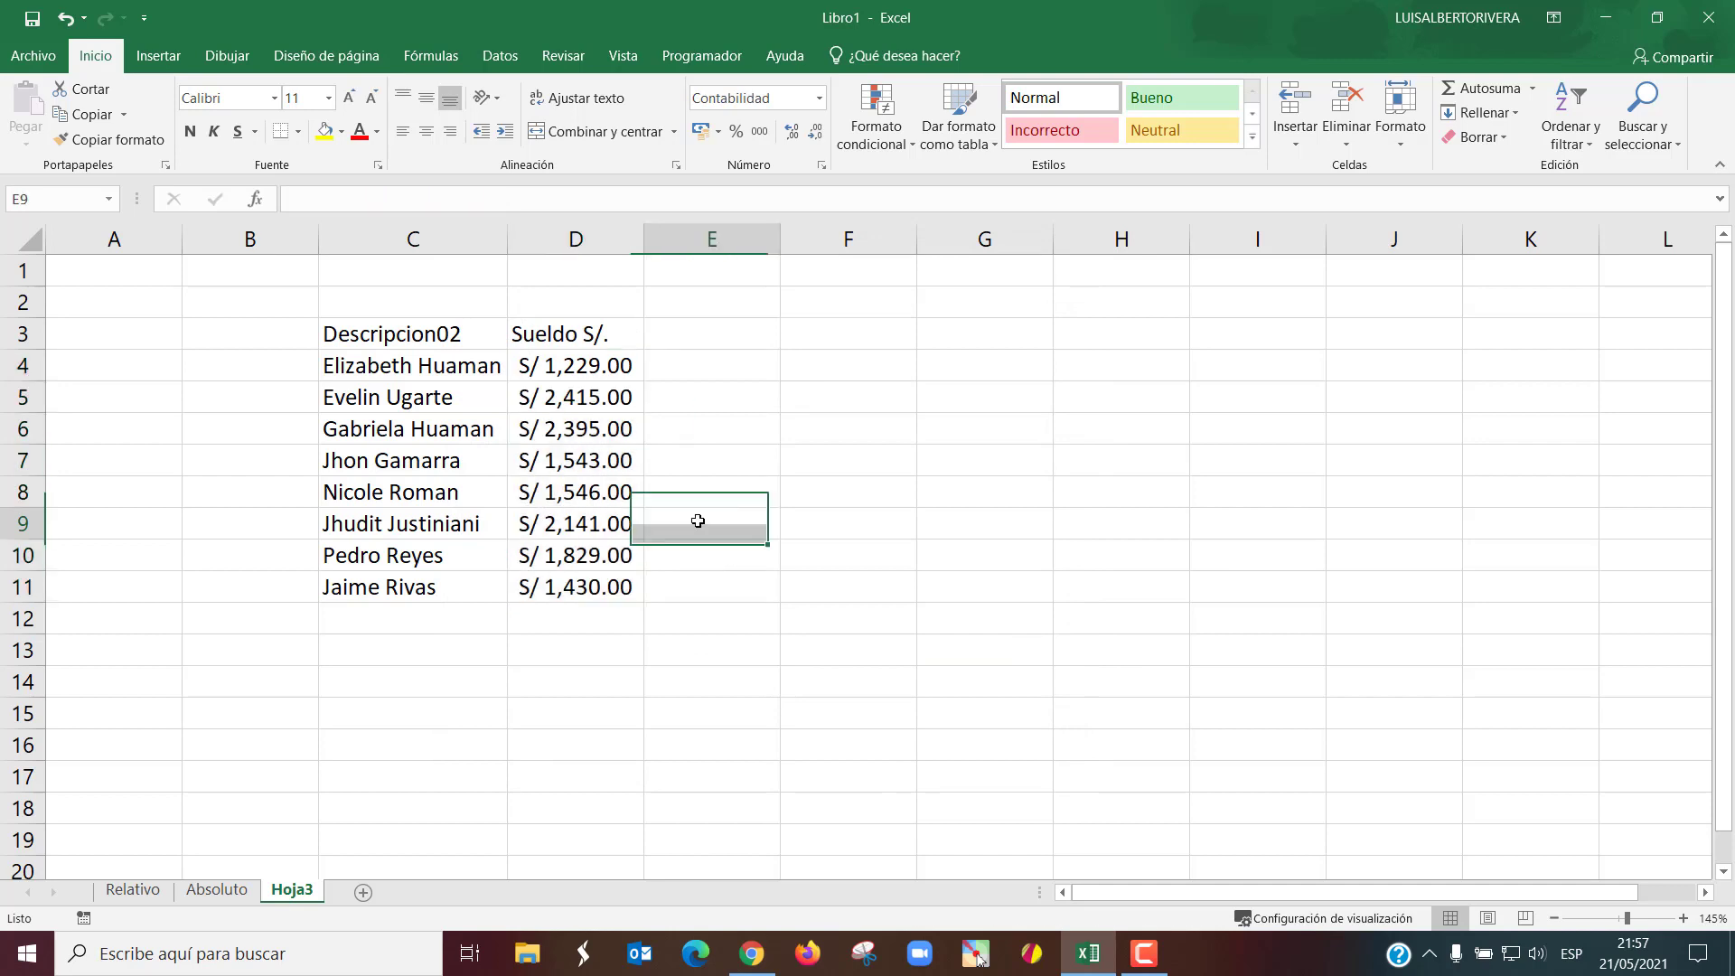
# - Add the header 'Sueldo $' in E3 and the label 'Tipo de cambio' in D2
pyautogui.click(681, 330)
pyautogui.write('S')
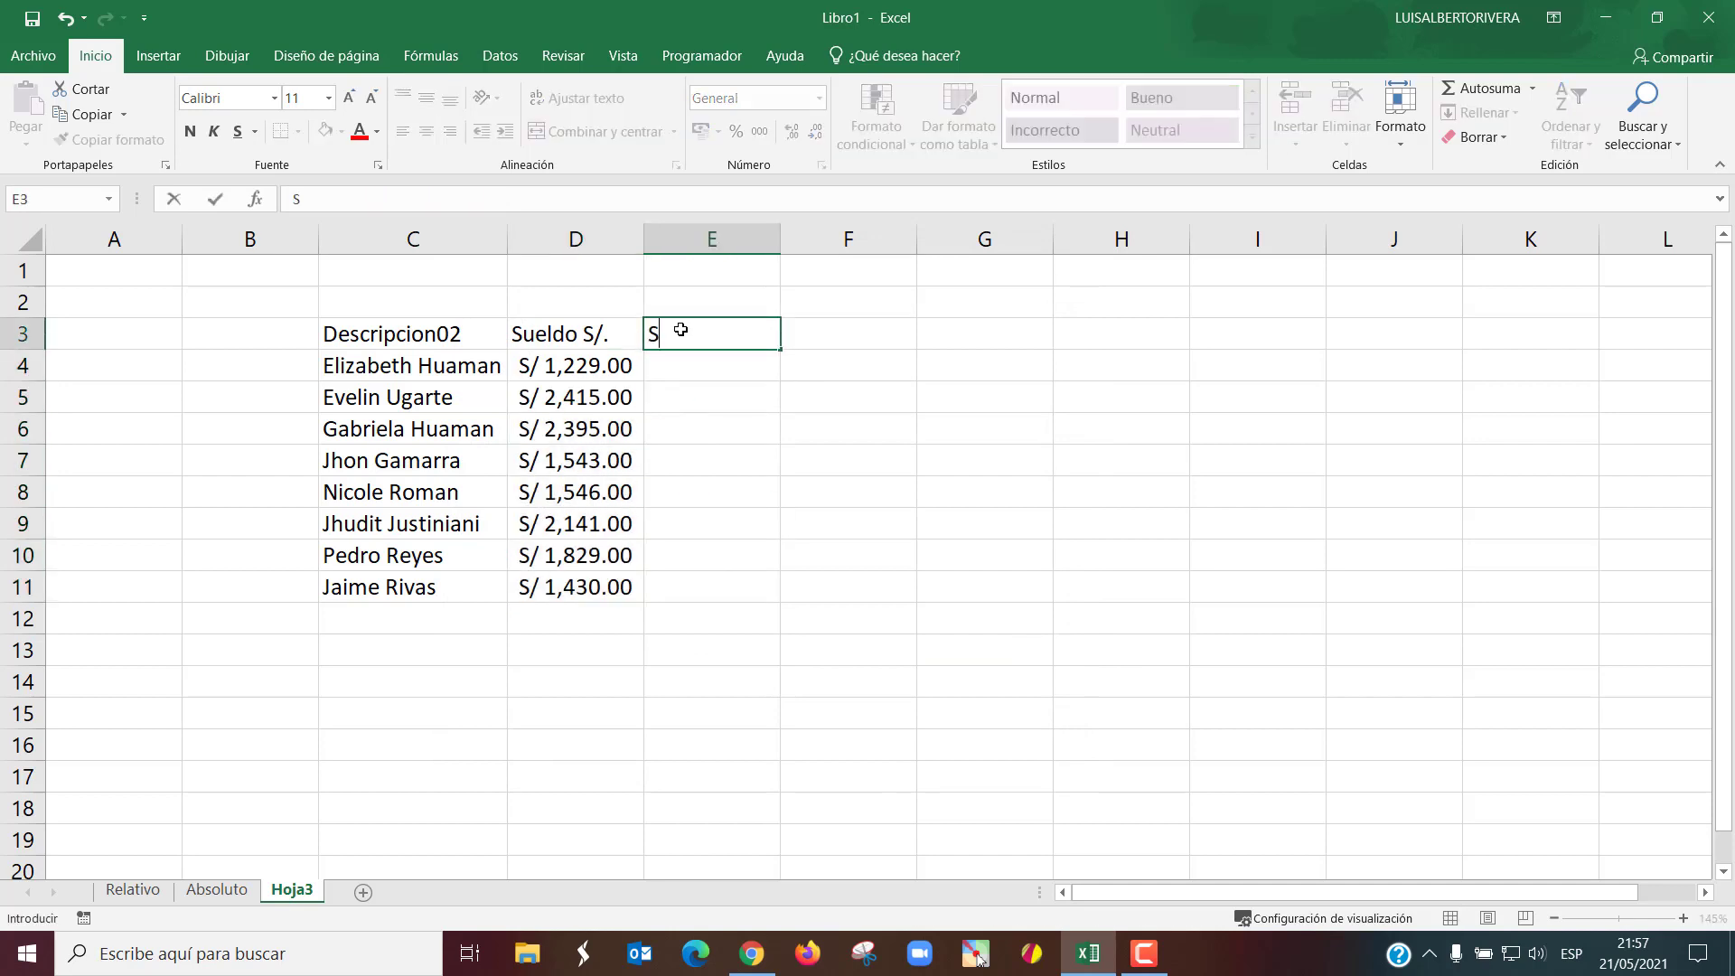
pyautogui.write('ueldo ')
pyautogui.write('$')
pyautogui.press('Return')
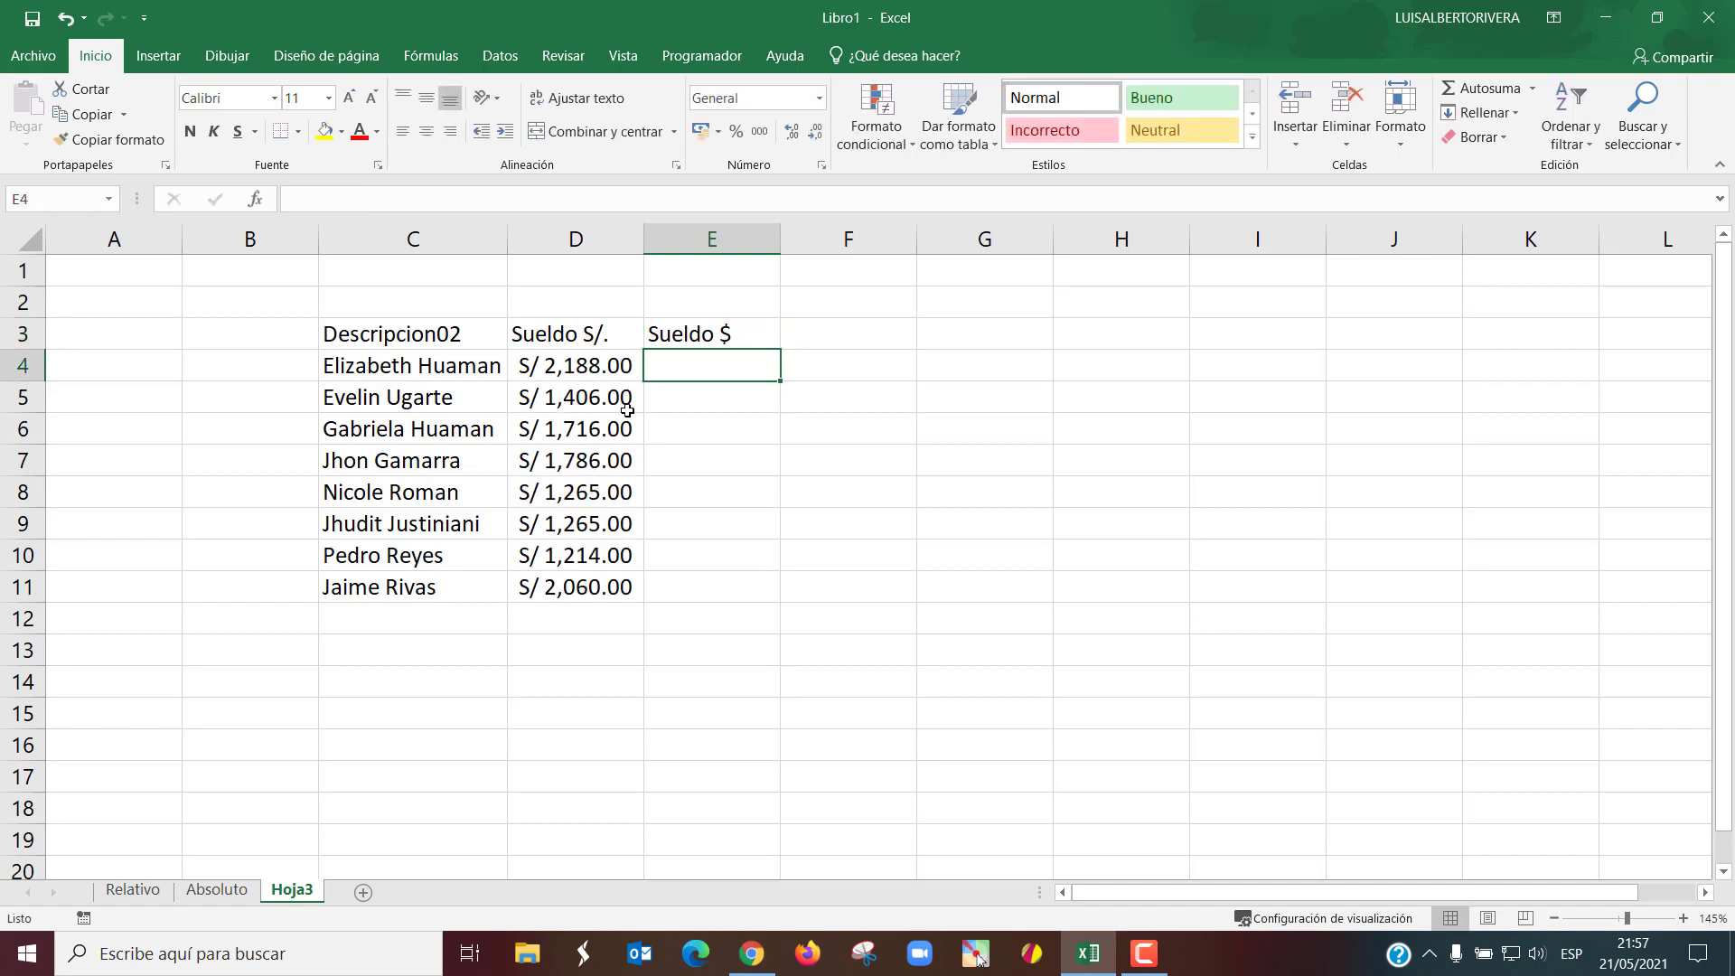
pyautogui.click(691, 307)
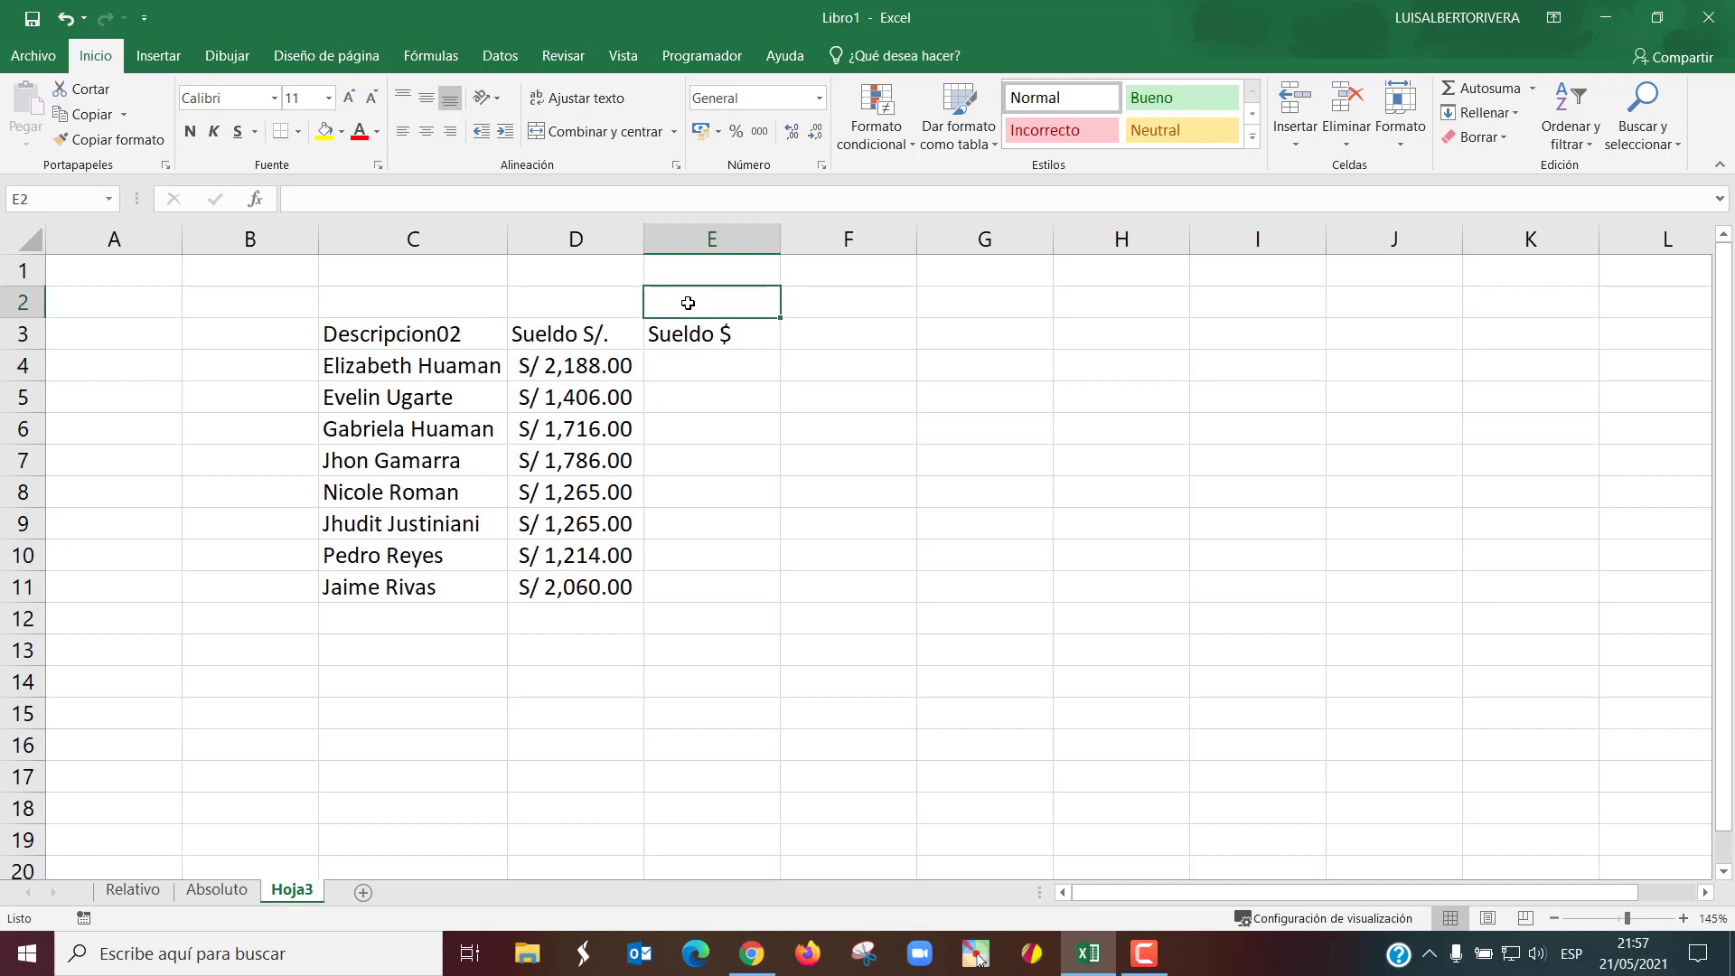
pyautogui.click(612, 307)
pyautogui.write('Ti')
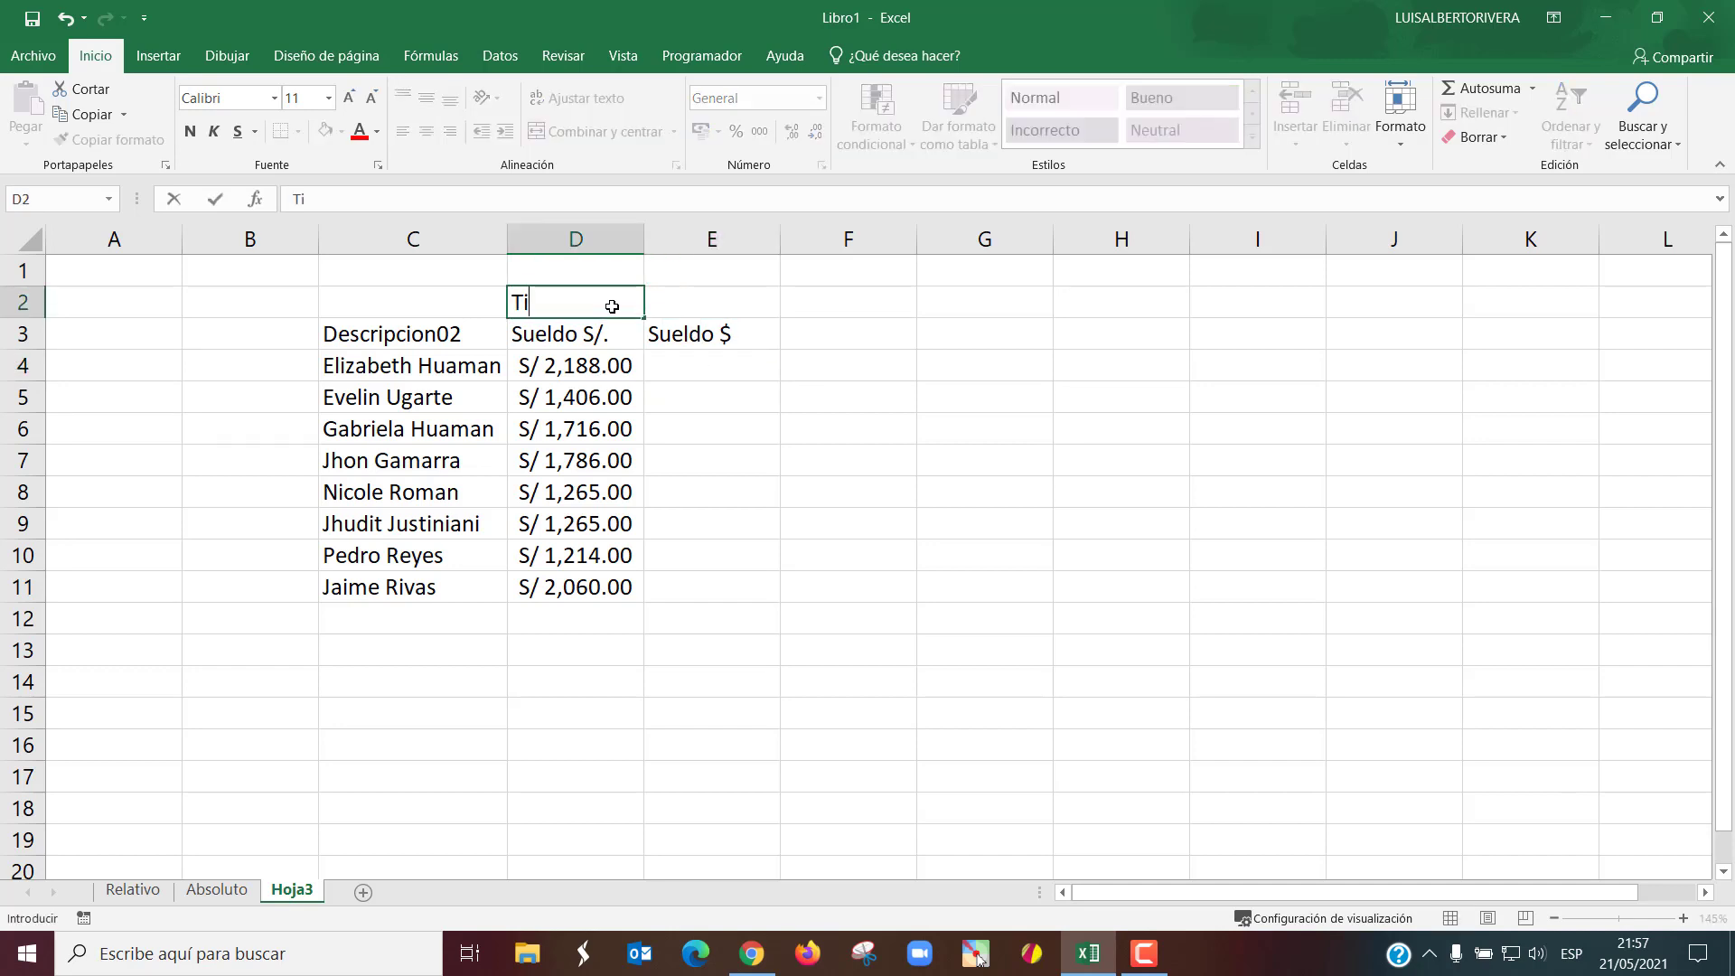
pyautogui.write('po de cam')
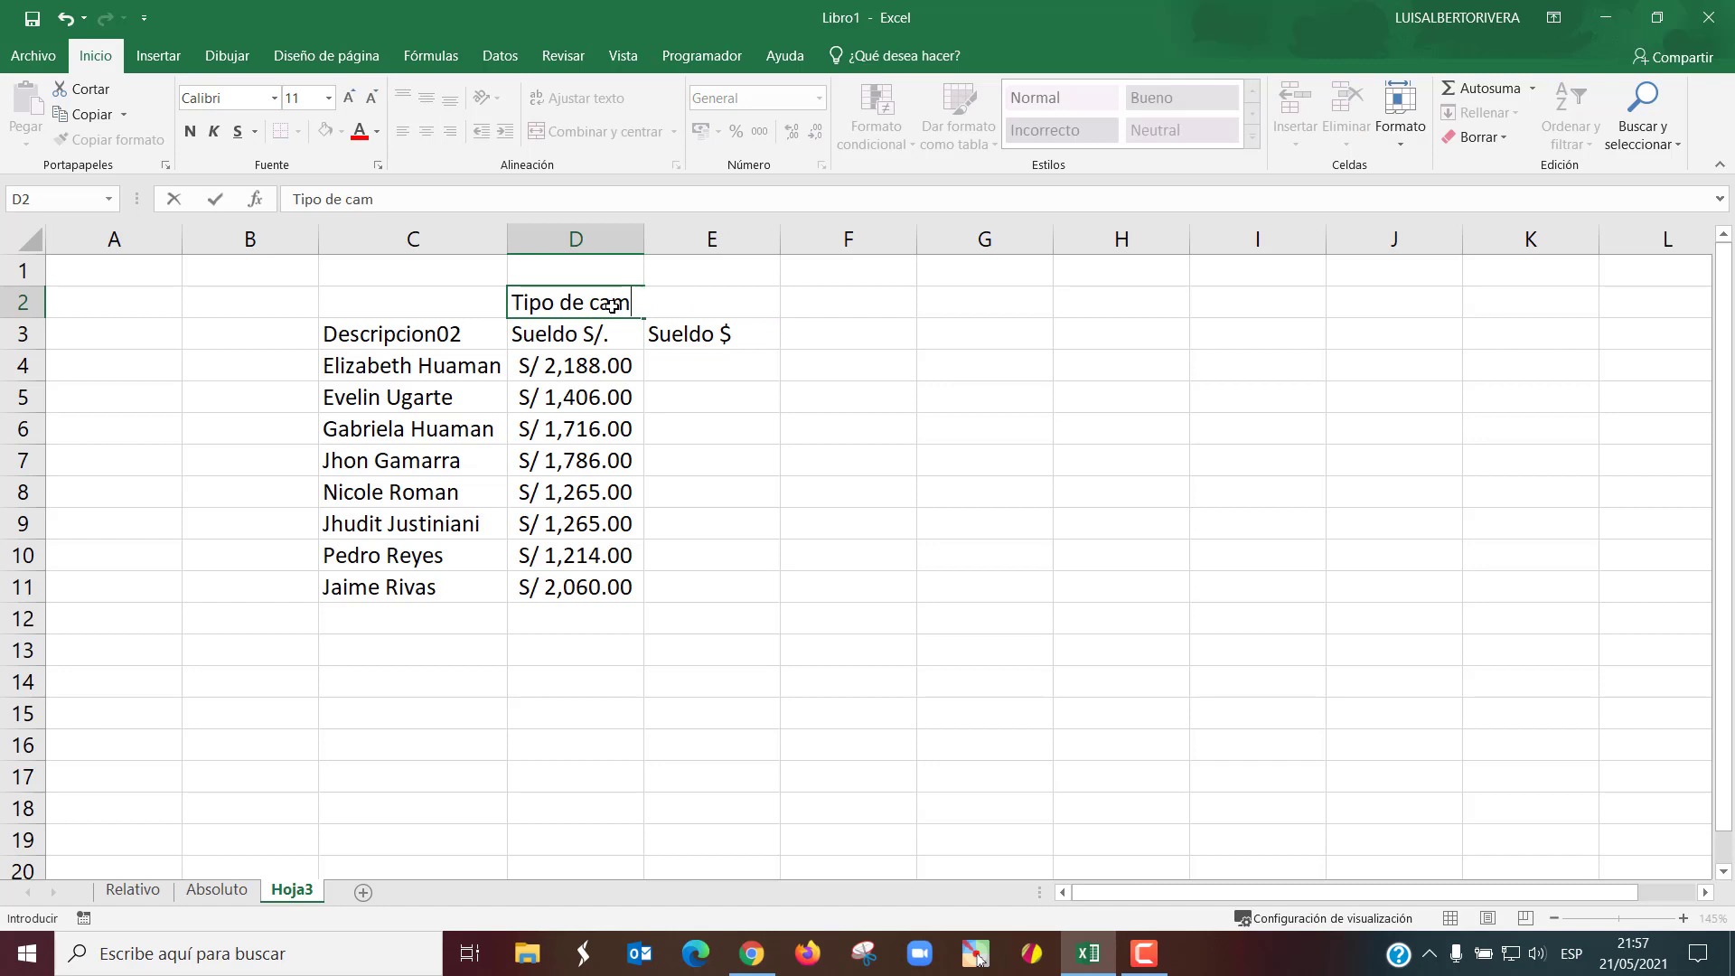
pyautogui.write('bio')
pyautogui.press('Return')
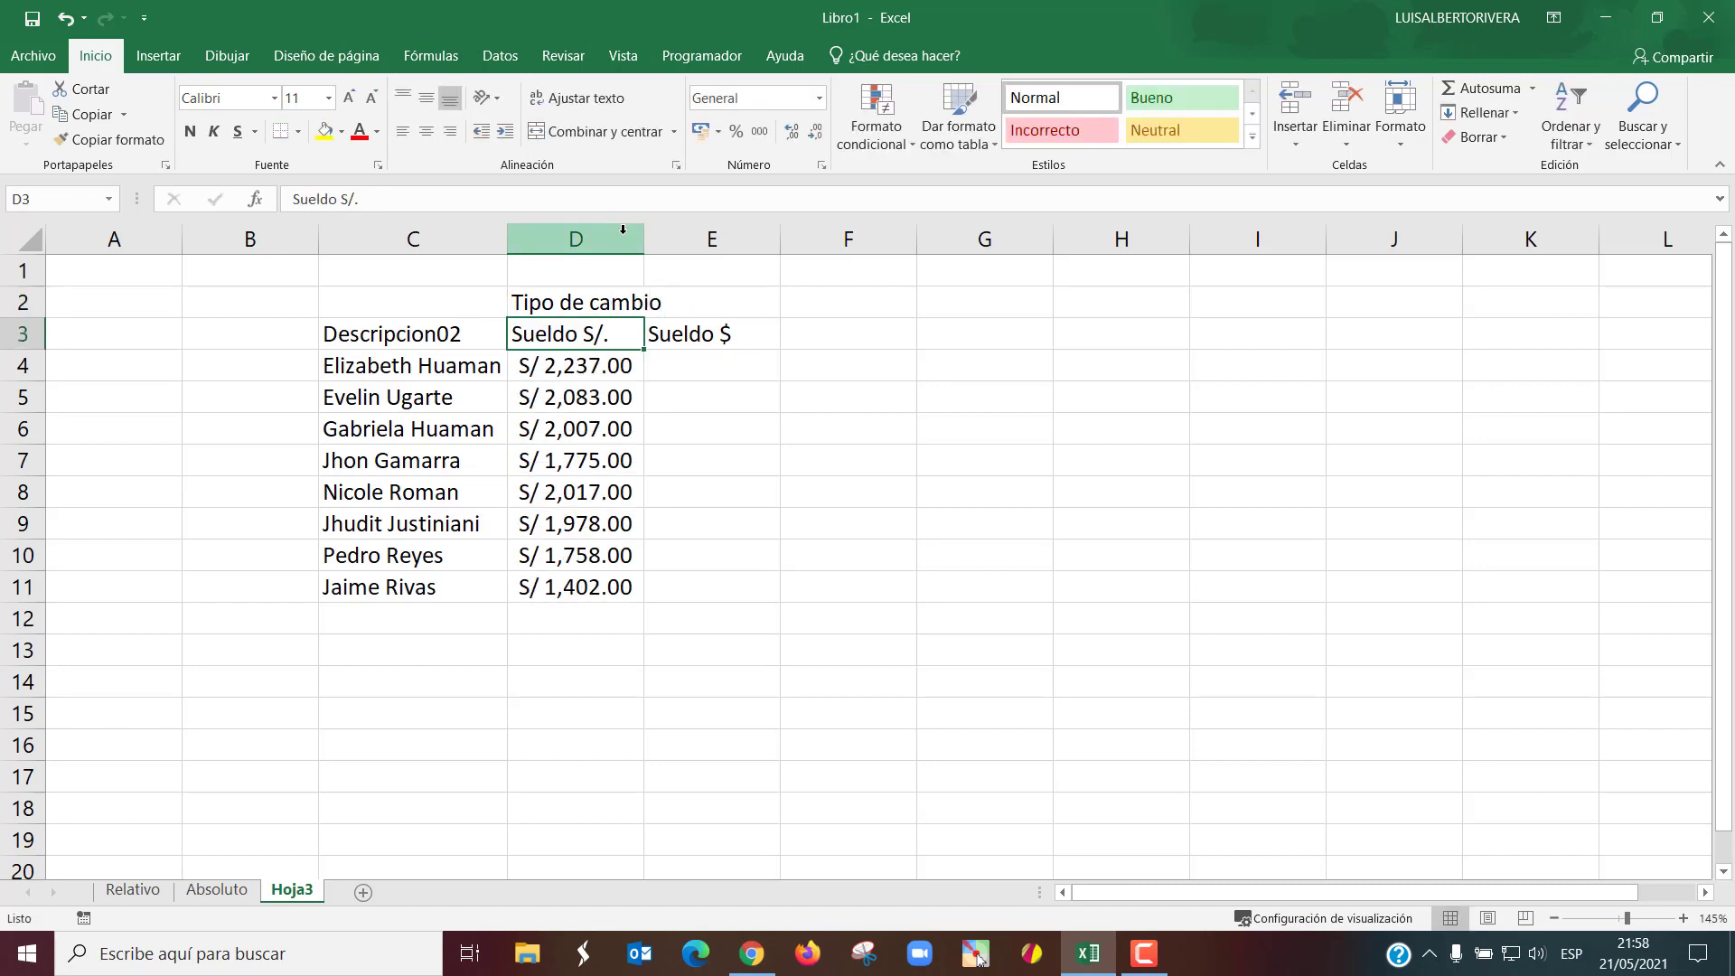
# - Widen the Sueldo S/. column and enter the exchange rate 3.67 in E2
pyautogui.moveTo(644, 236); pyautogui.dragTo(667, 237)
pyautogui.click(713, 297)
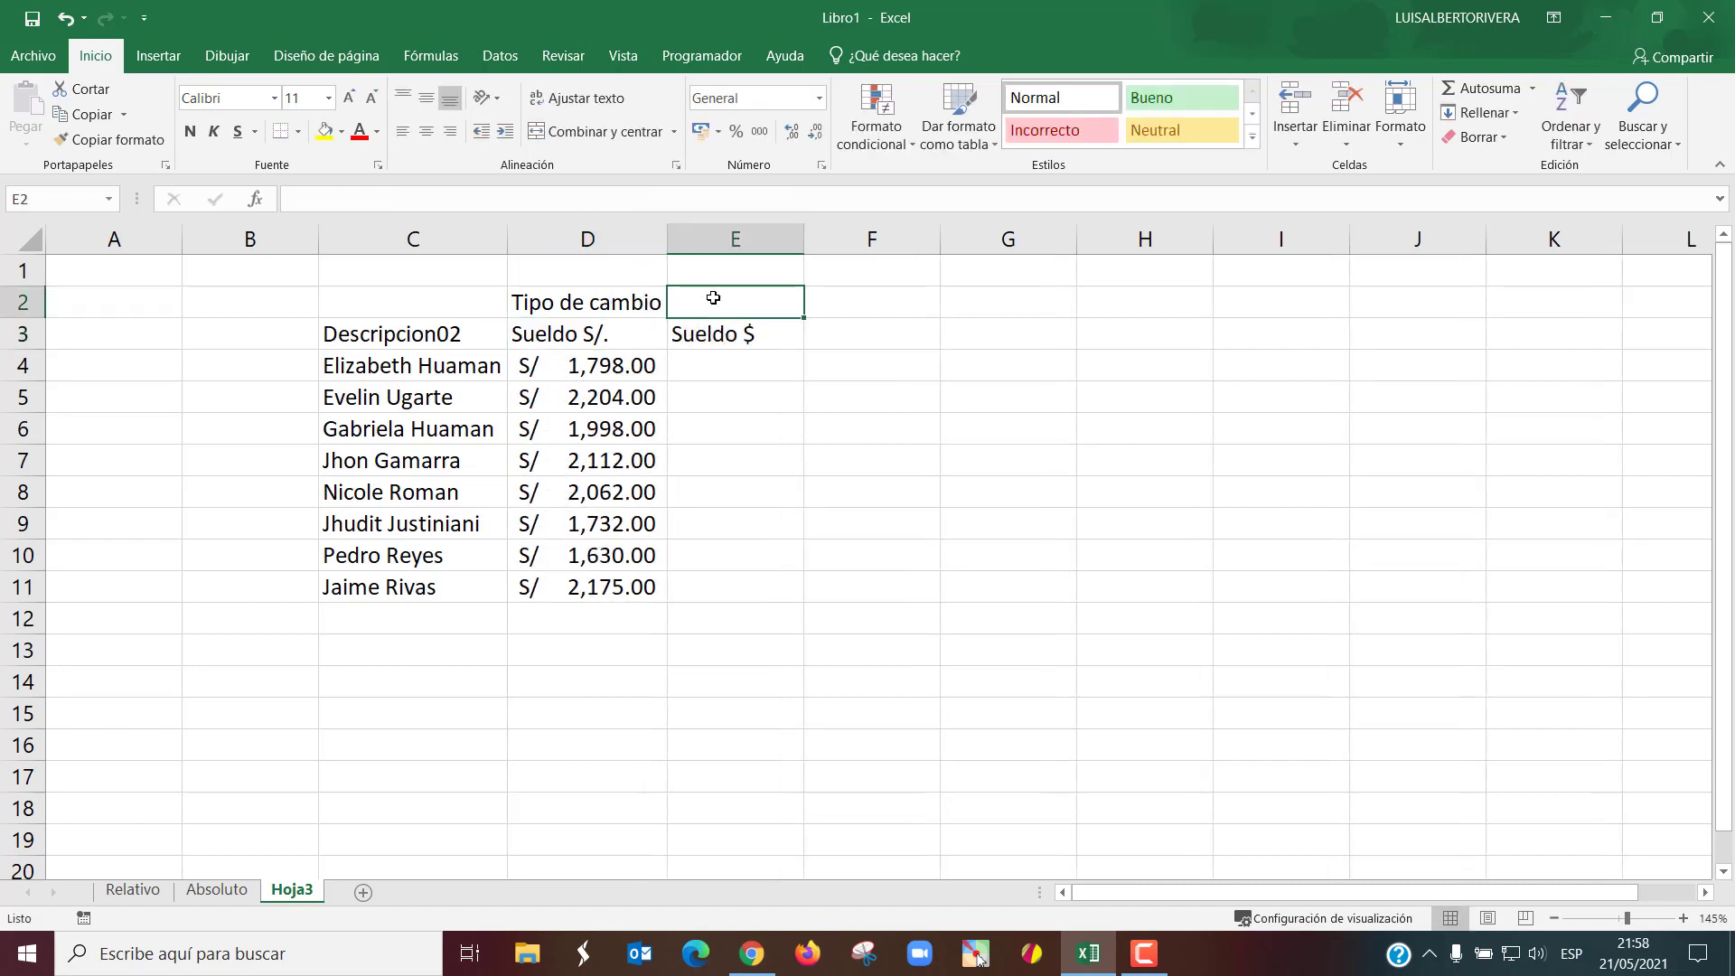
pyautogui.write('3.')
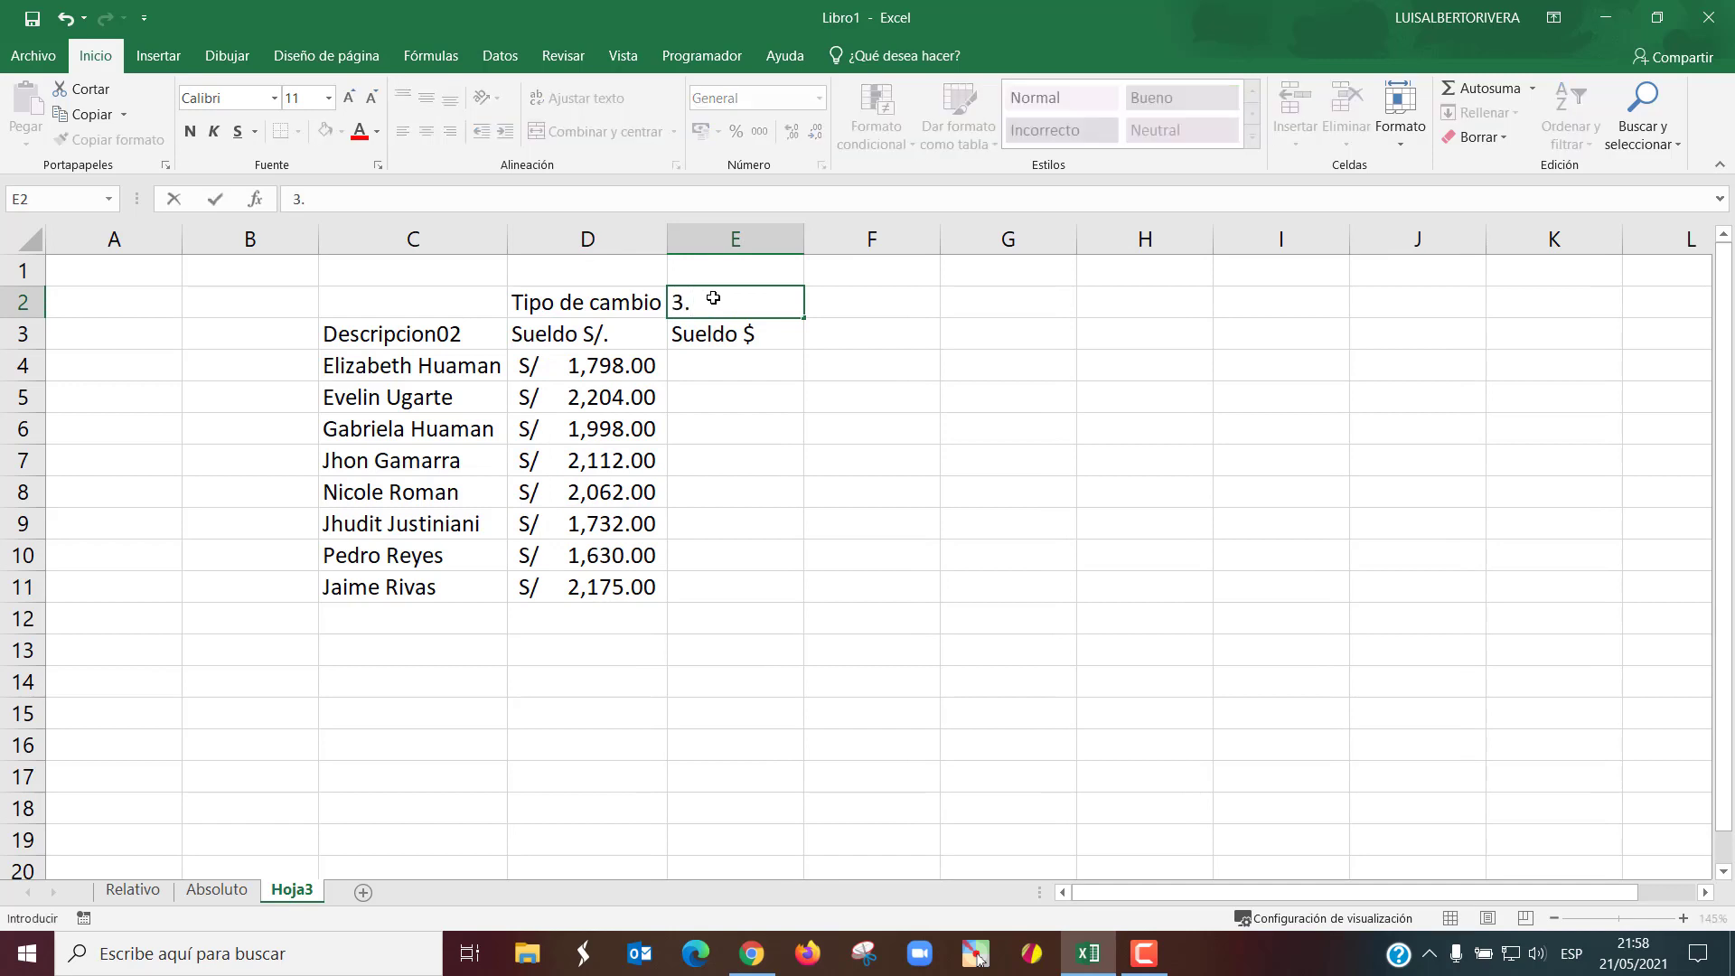
pyautogui.write('67')
pyautogui.press('Return')
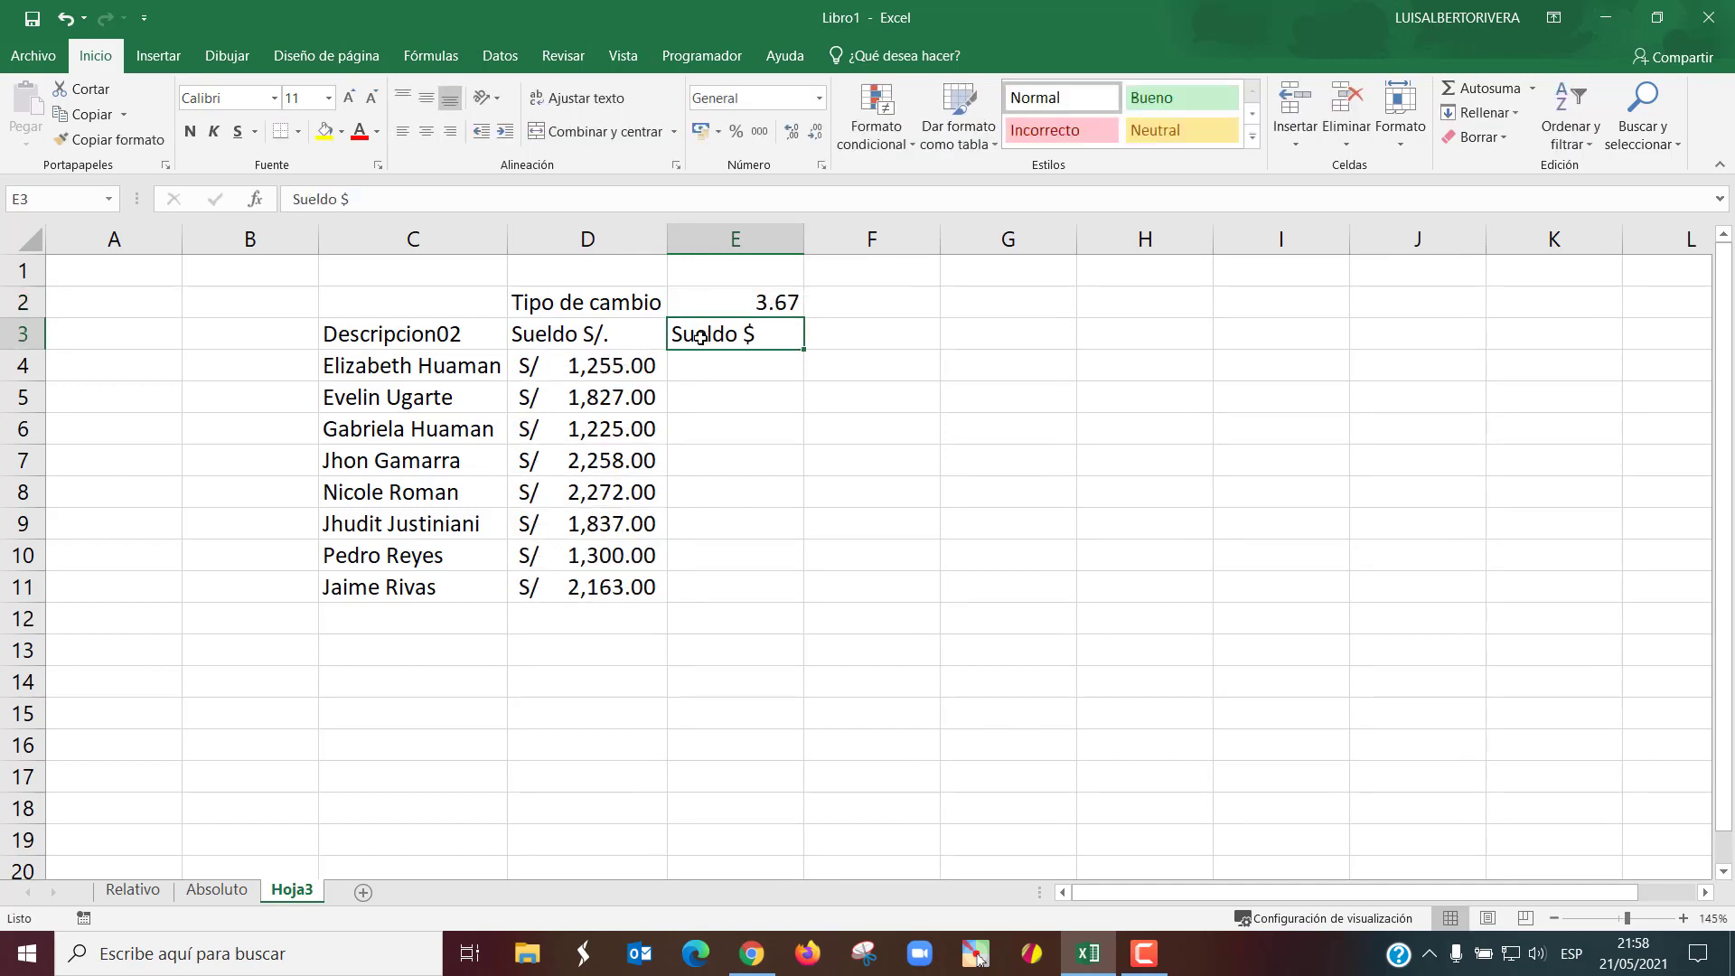
# - Enter =D4/$E$2 in E4, locking the exchange-rate reference
pyautogui.moveTo(756, 365); pyautogui.dragTo(753, 583)
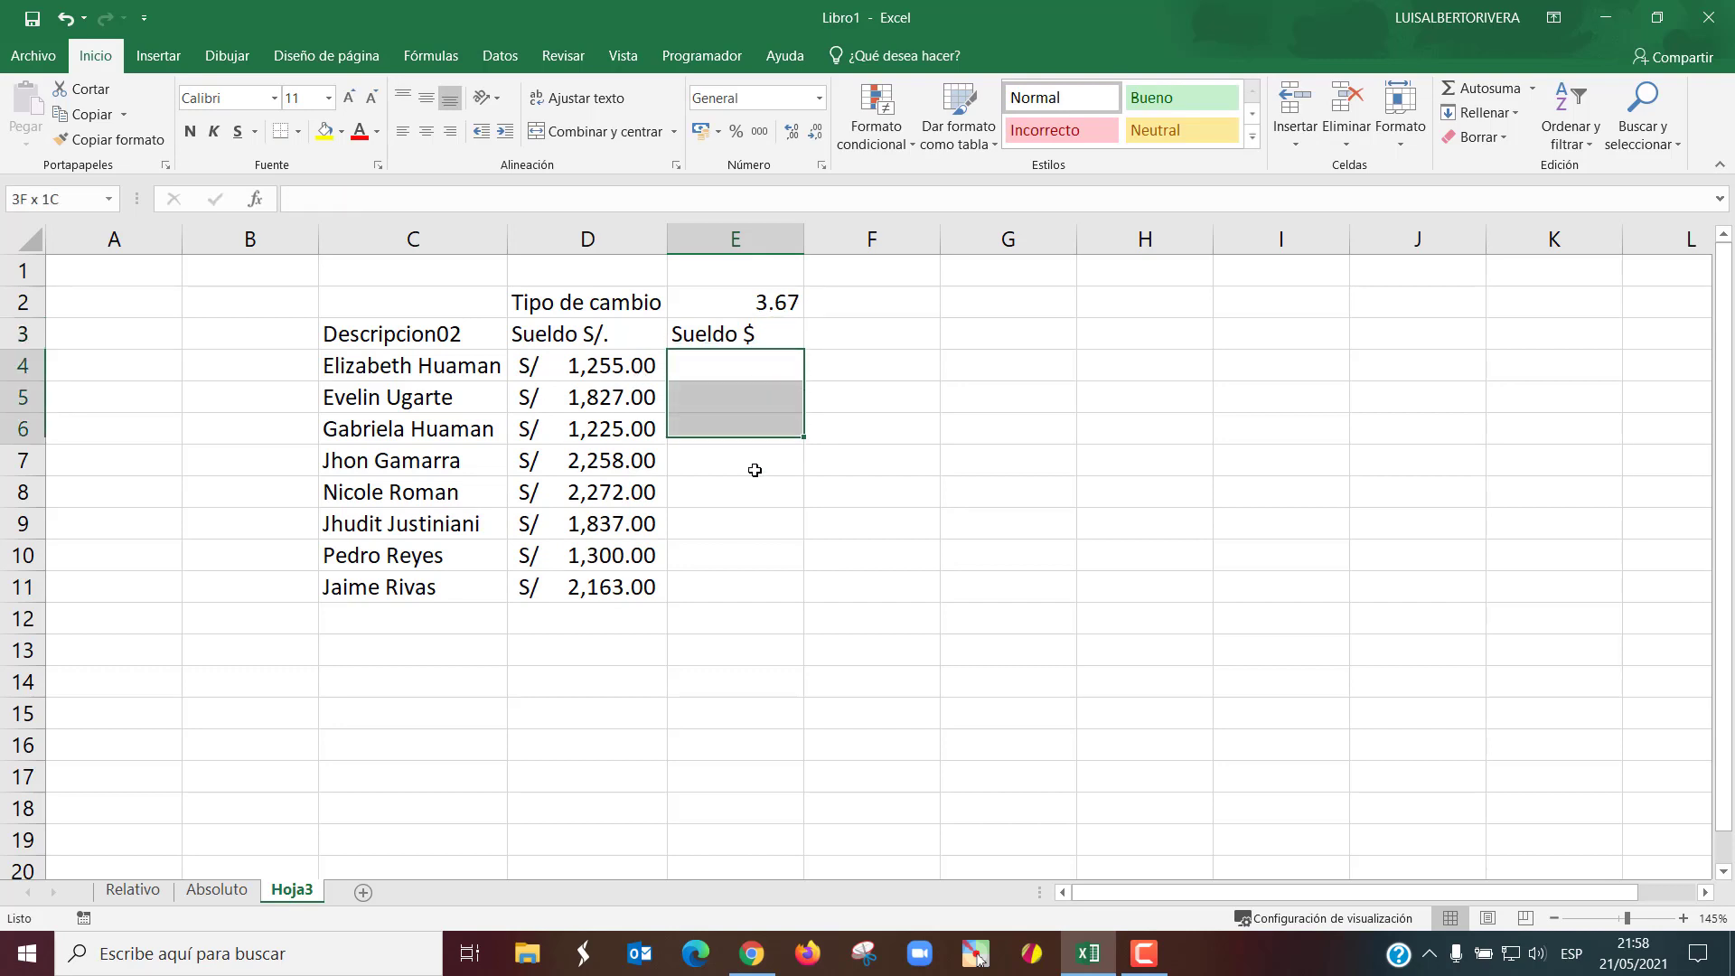
pyautogui.click(731, 358)
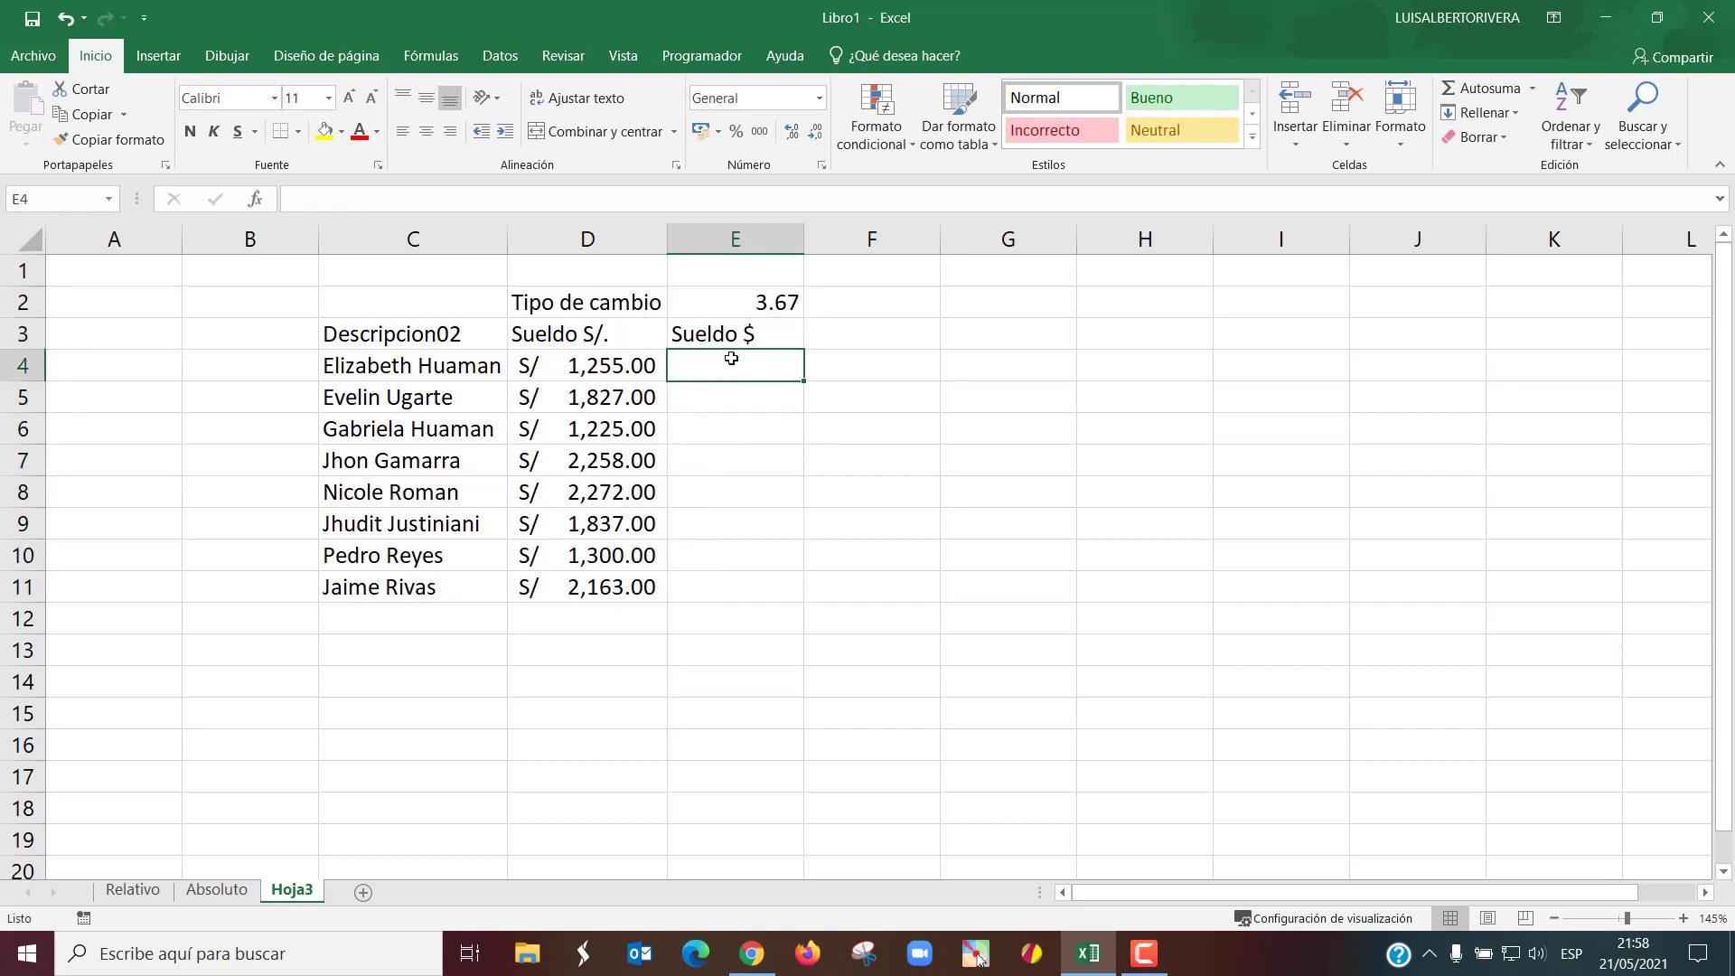
pyautogui.write('=')
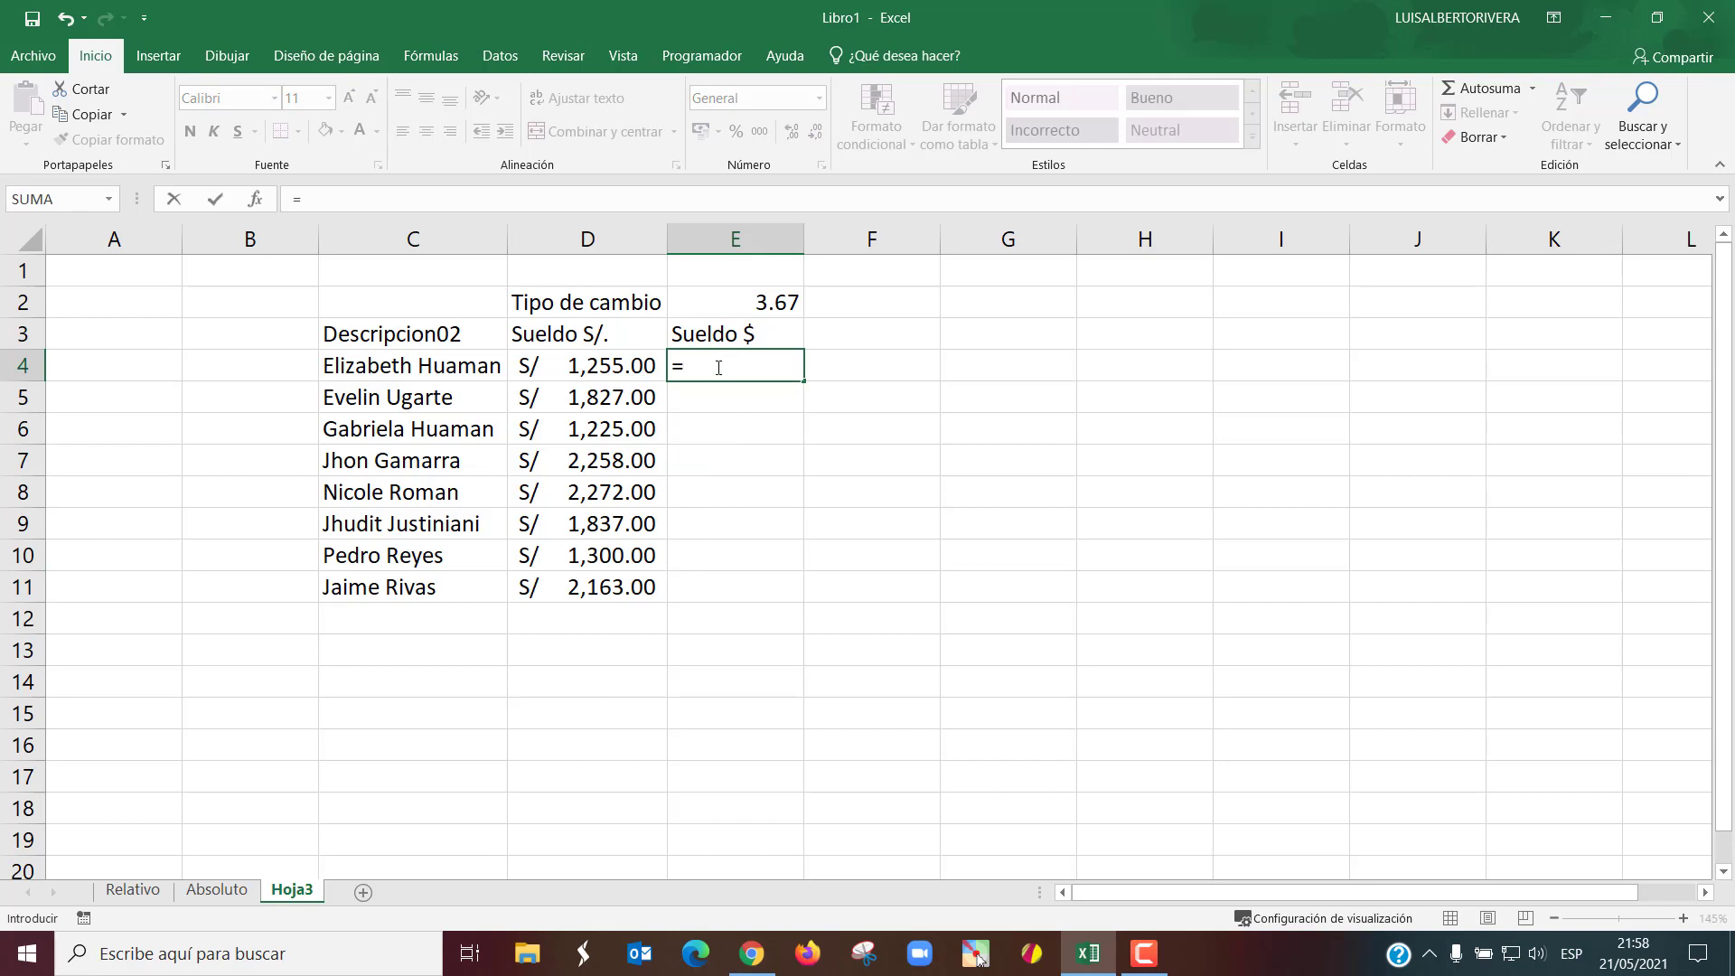
pyautogui.click(621, 365)
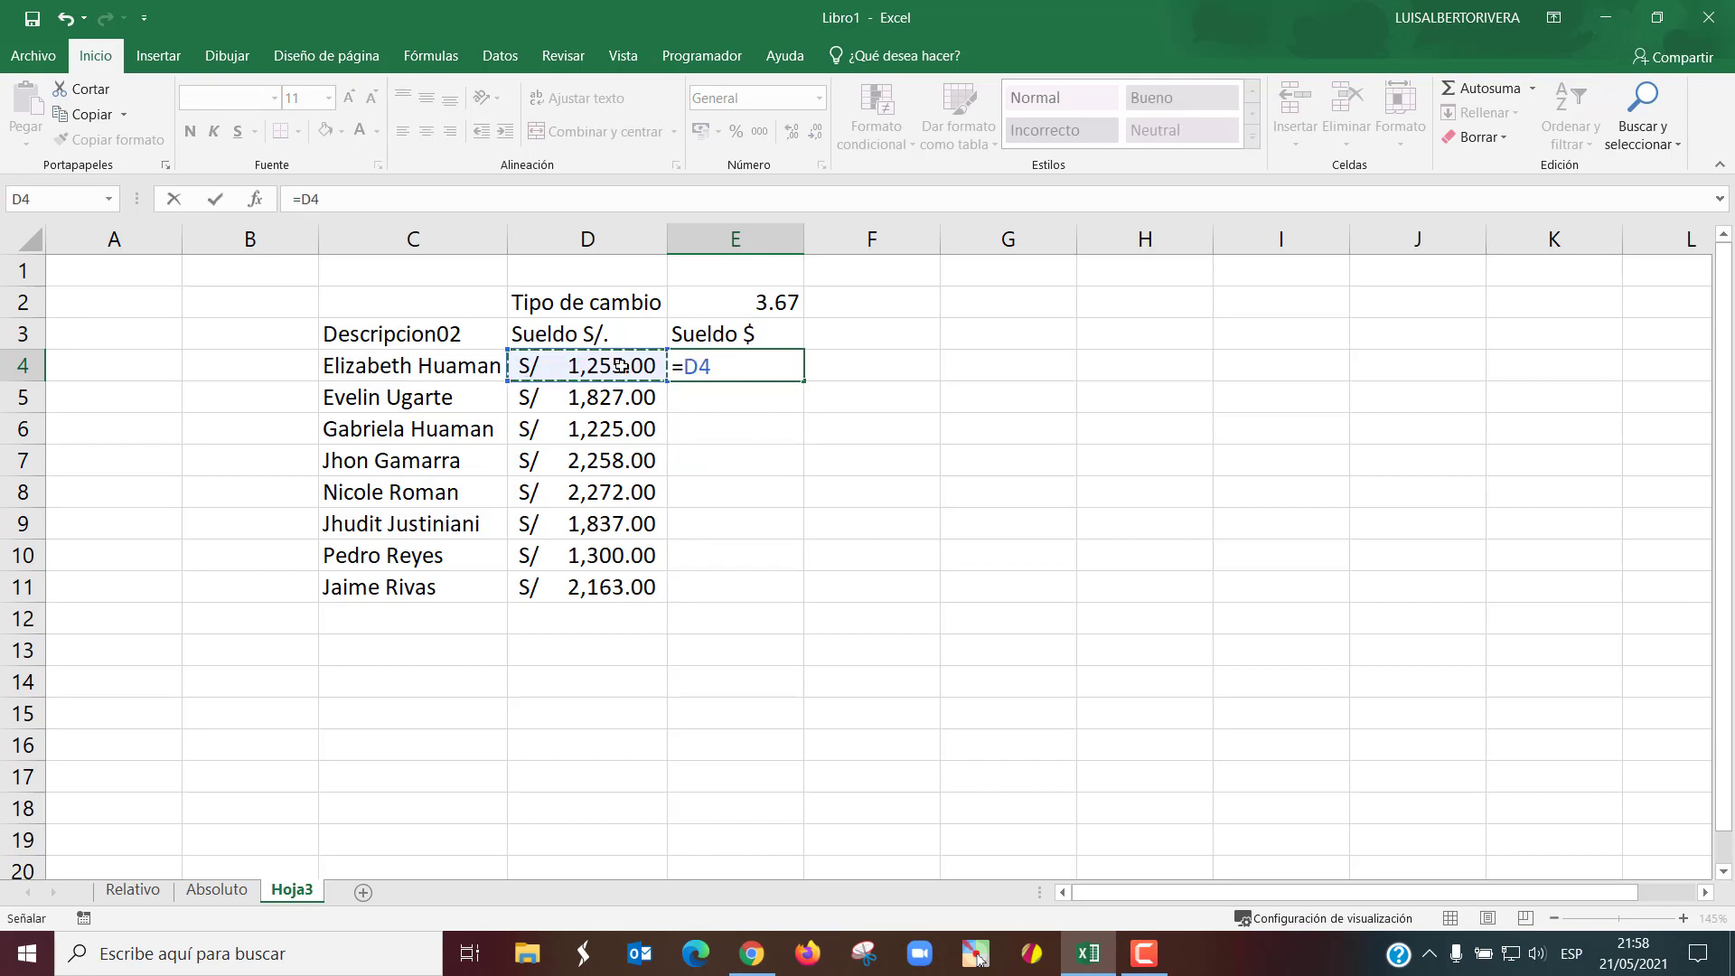
pyautogui.write('/')
pyautogui.click(778, 305)
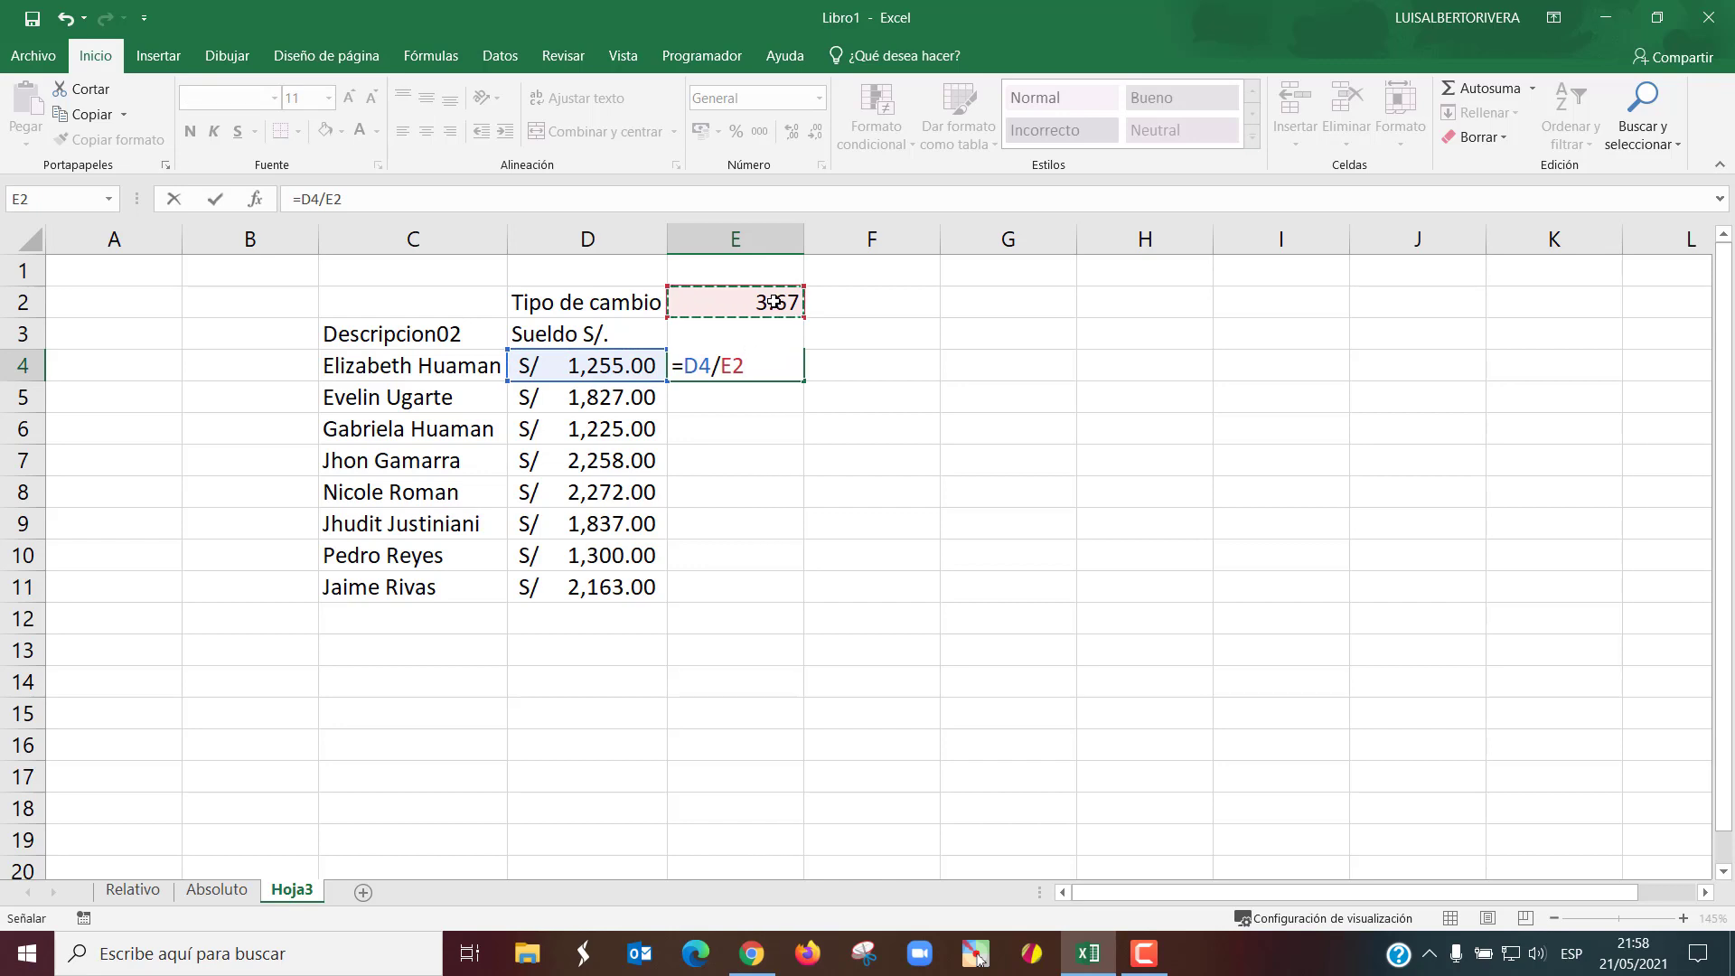
pyautogui.press('F4')
pyautogui.press('Return')
# - Copy the dollar formula down through E11 and check the result in E5
pyautogui.click(784, 367)
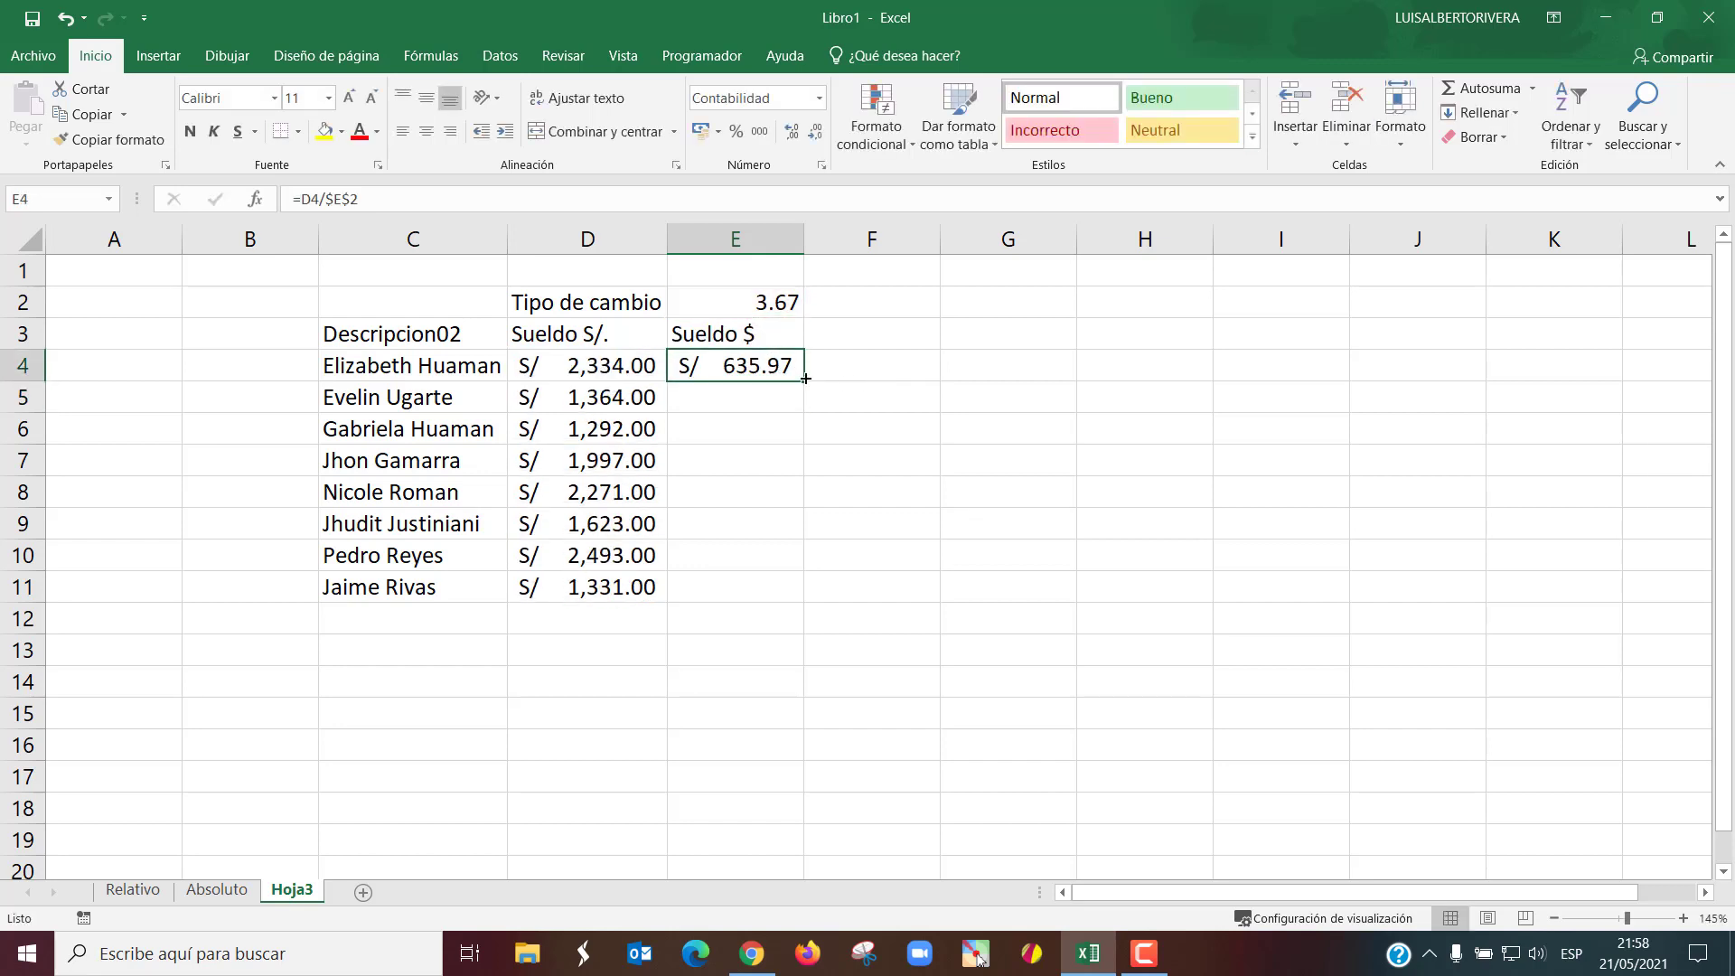
pyautogui.moveTo(803, 380); pyautogui.dragTo(794, 592)
pyautogui.moveTo(794, 594); pyautogui.dragTo(794, 593)
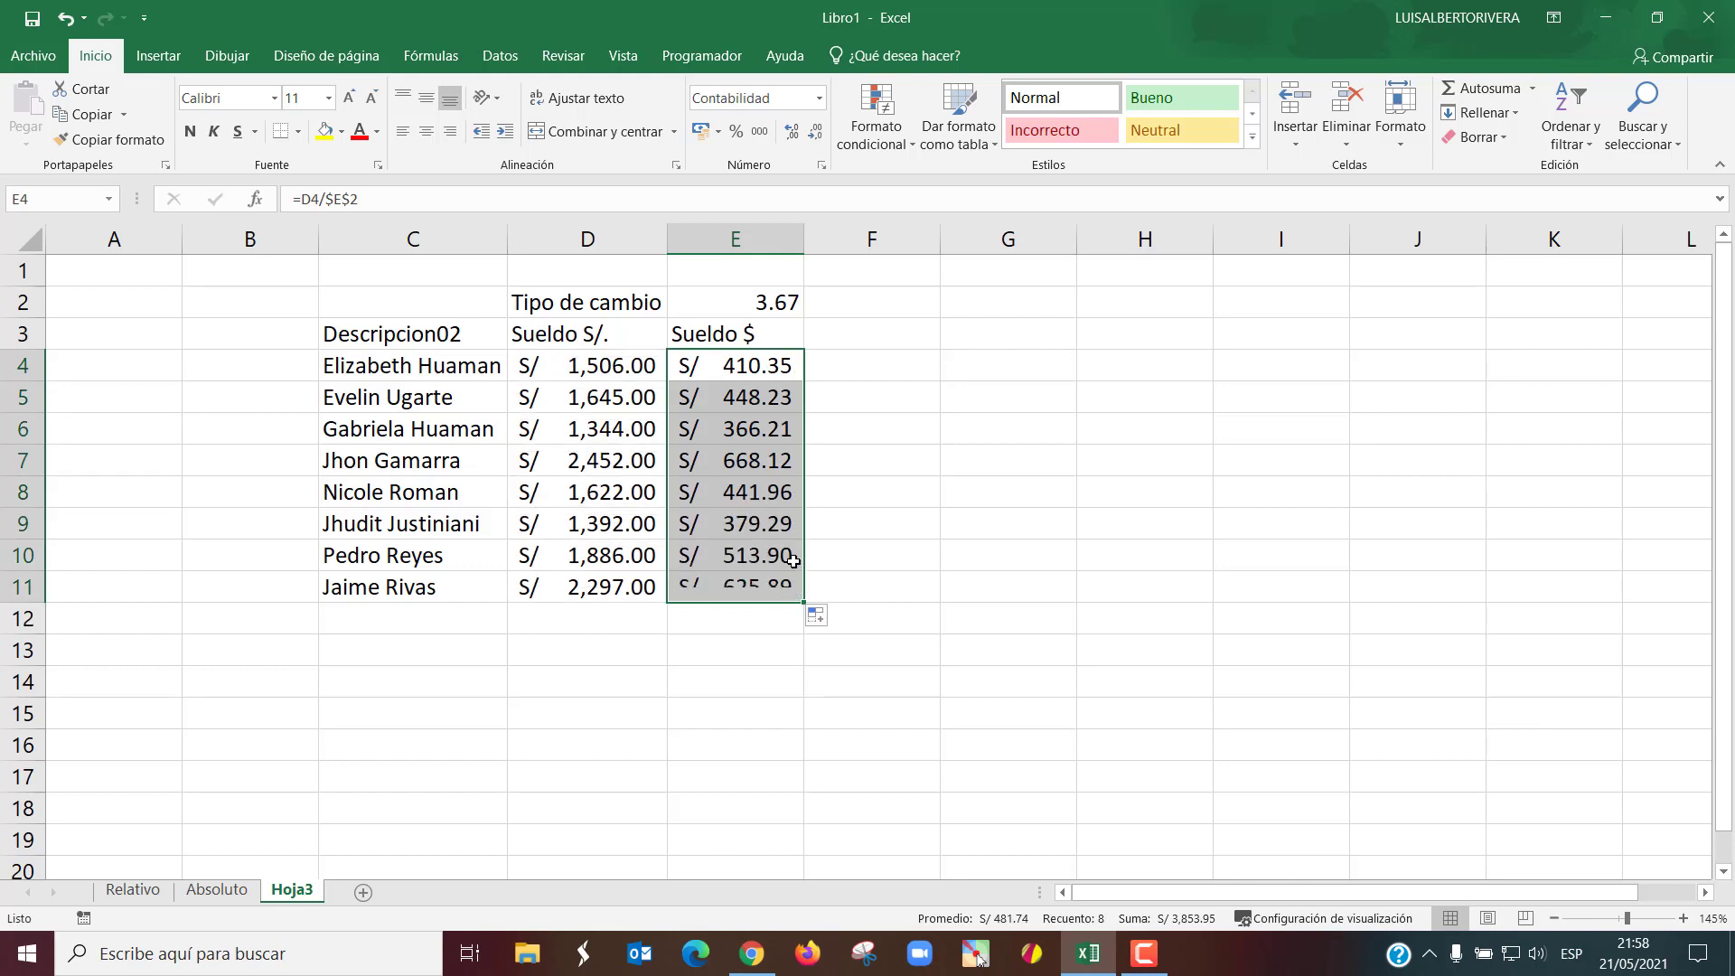
pyautogui.press('Down')
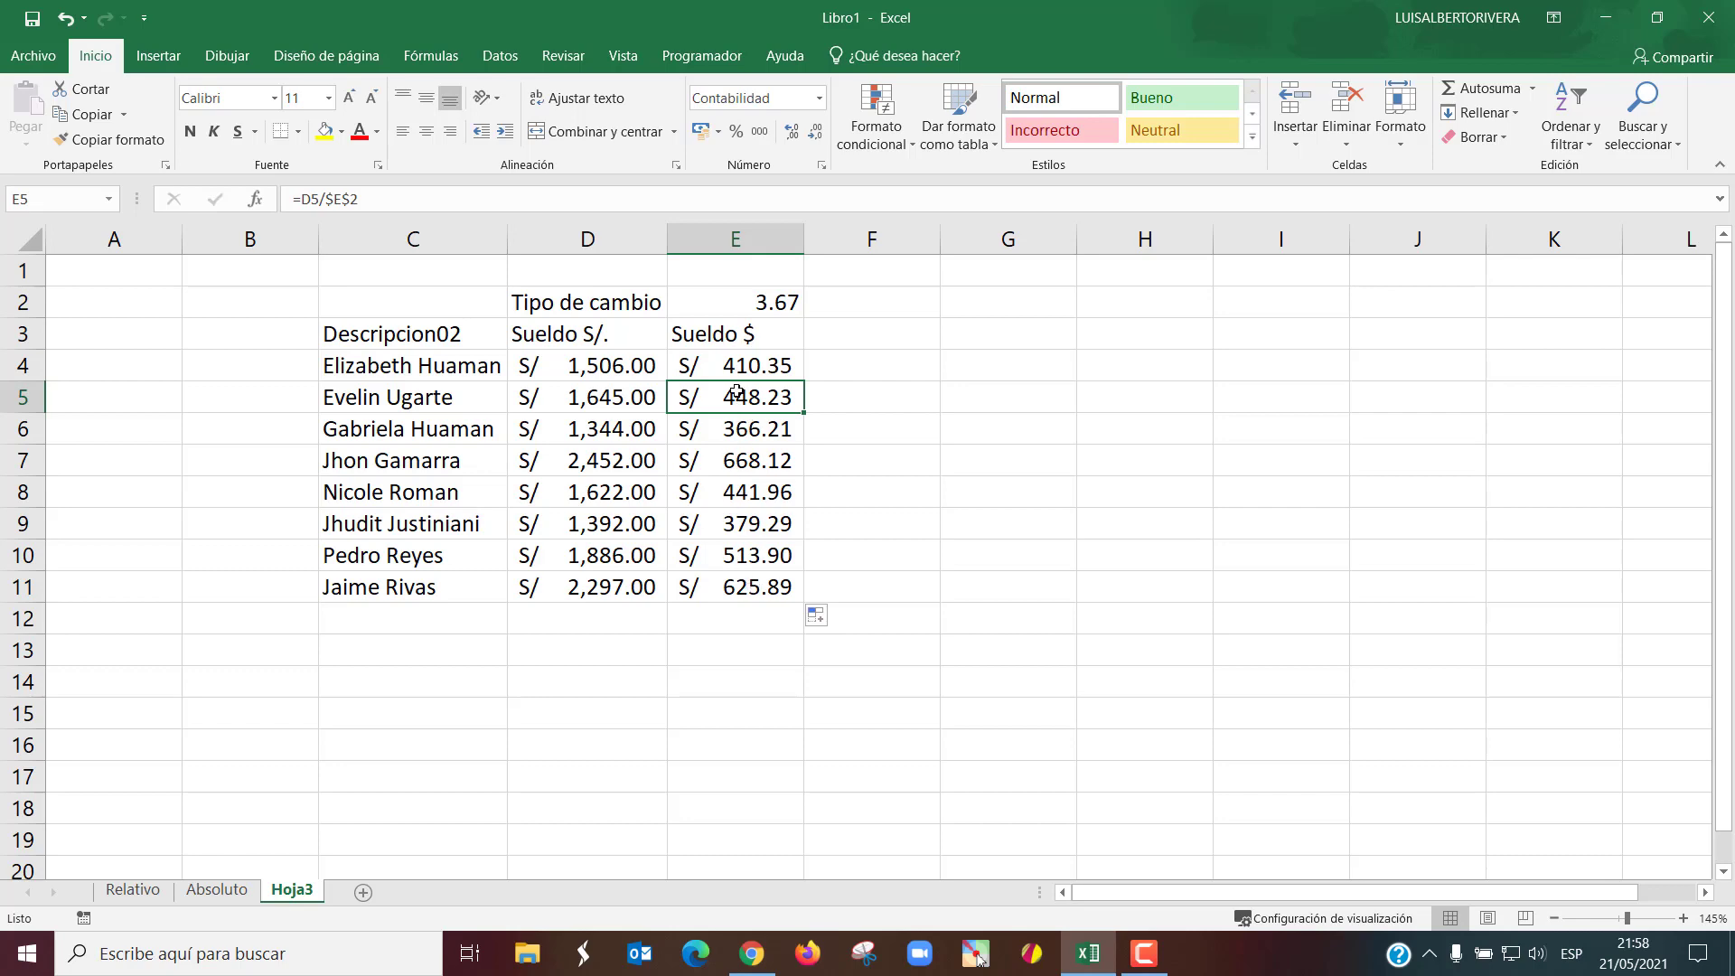
# - Reformat E4:E11 as accounting with the $ Español (Estados Unidos) symbol
pyautogui.click(751, 364)
pyautogui.moveTo(750, 364); pyautogui.dragTo(759, 587)
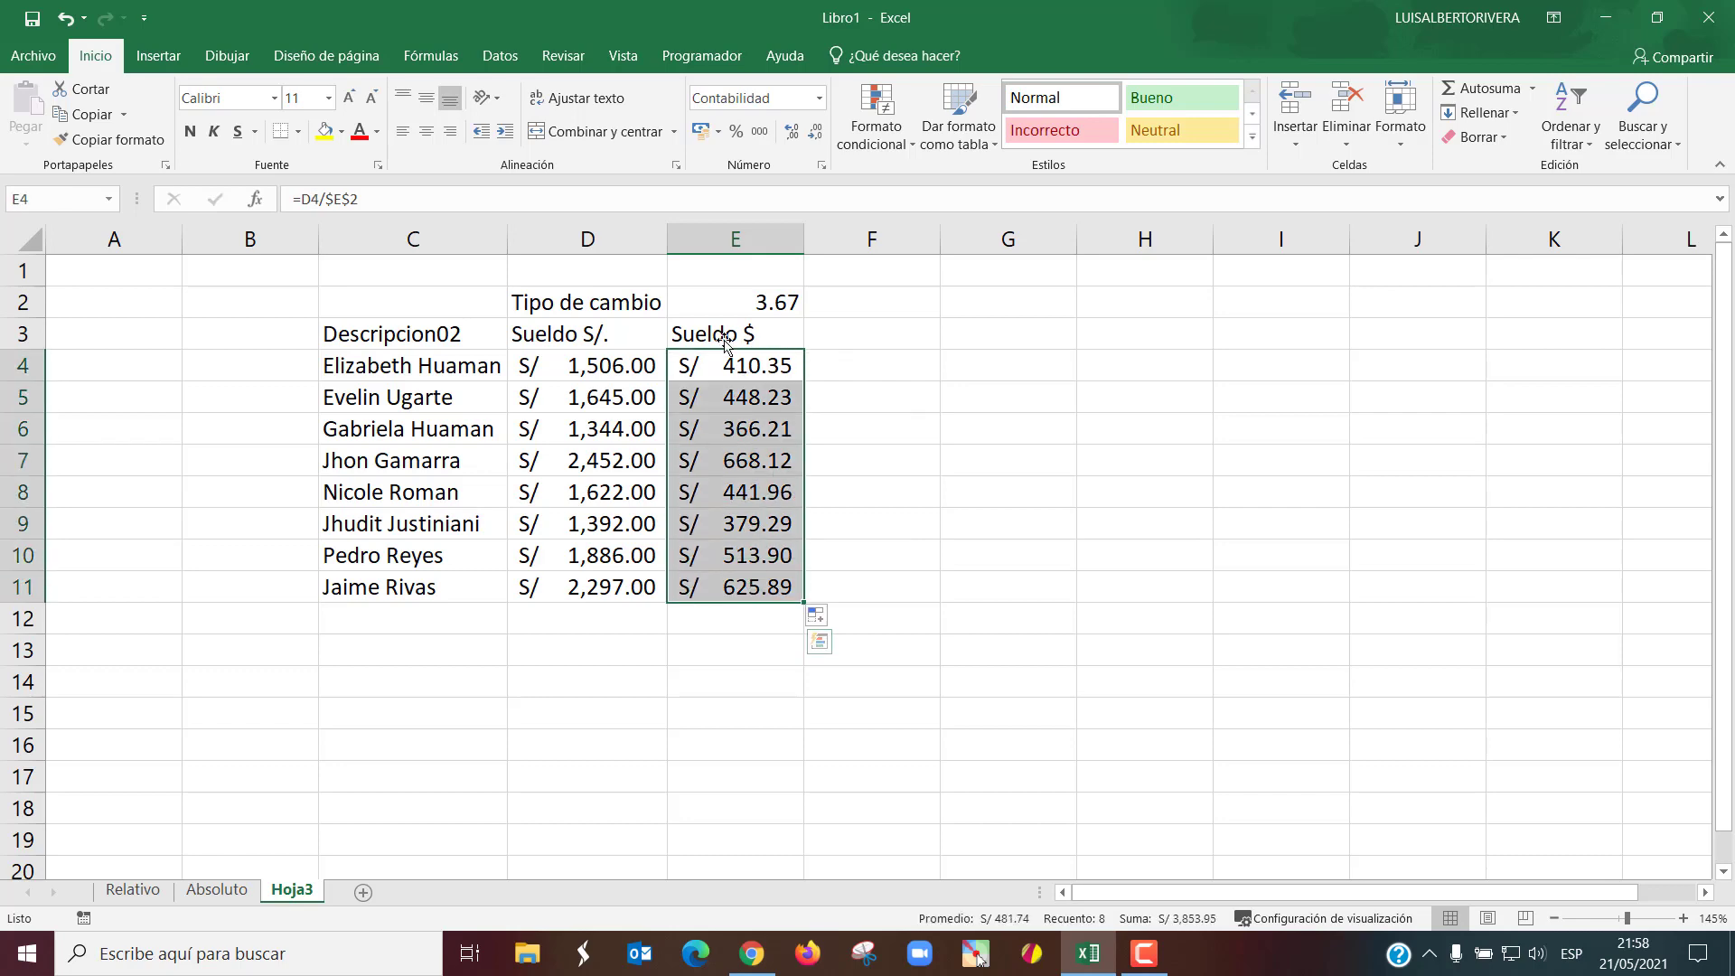
pyautogui.click(821, 165)
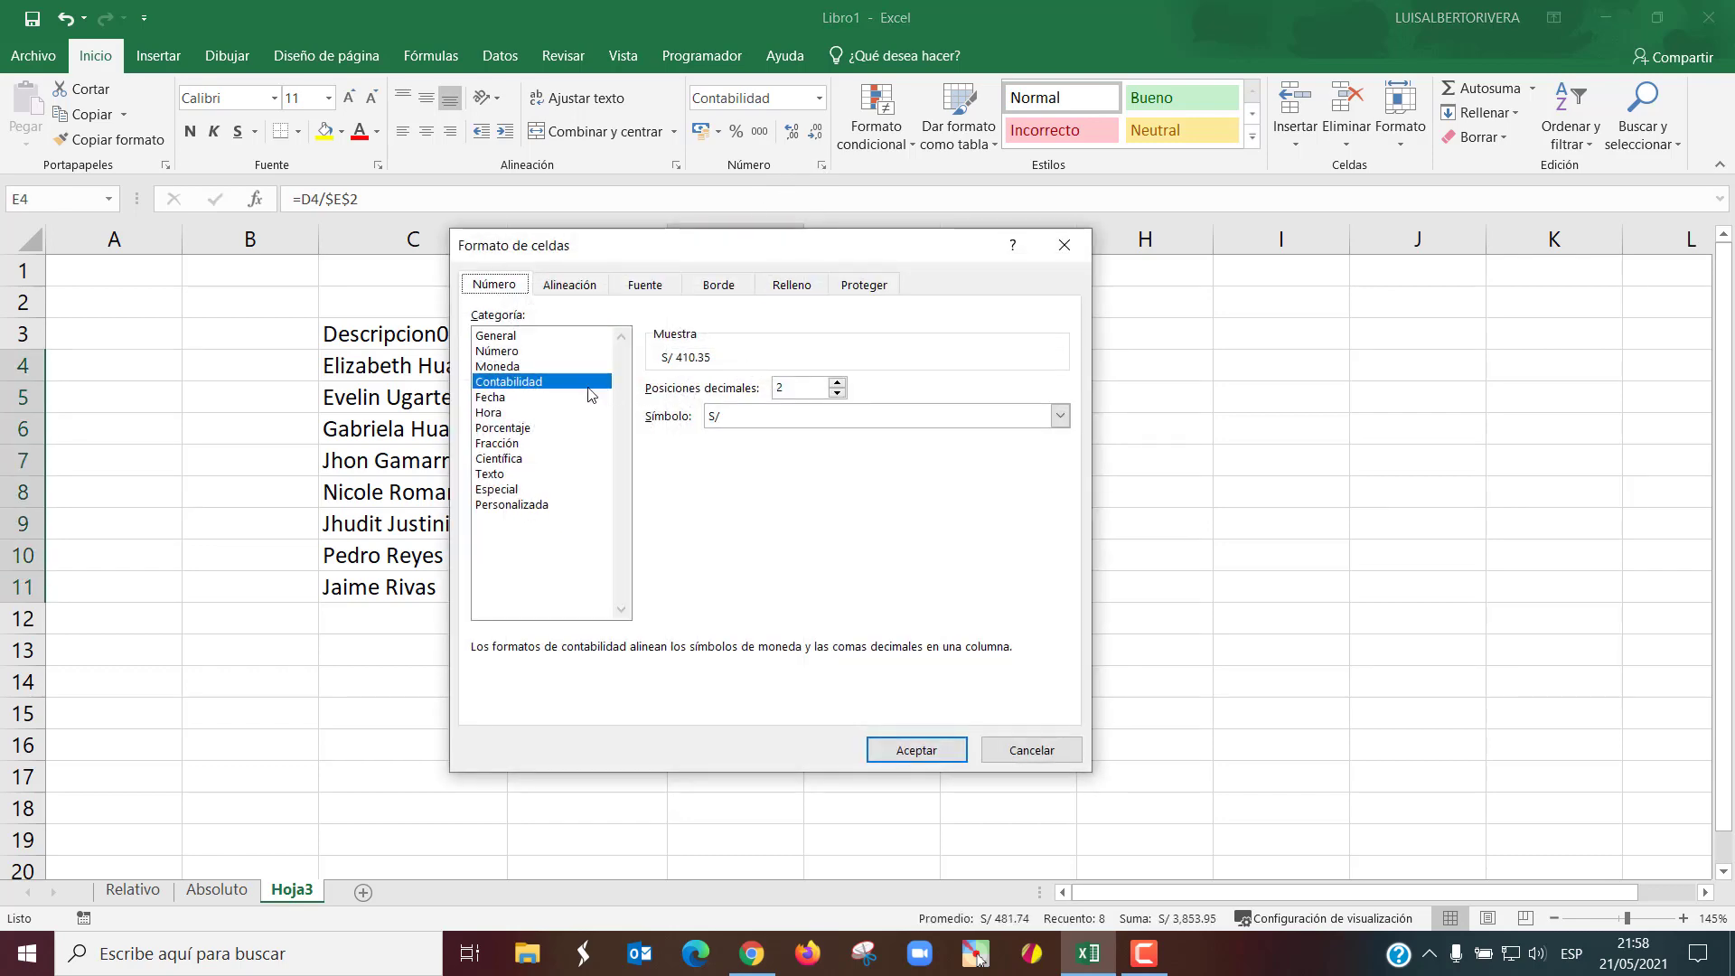
pyautogui.click(795, 416)
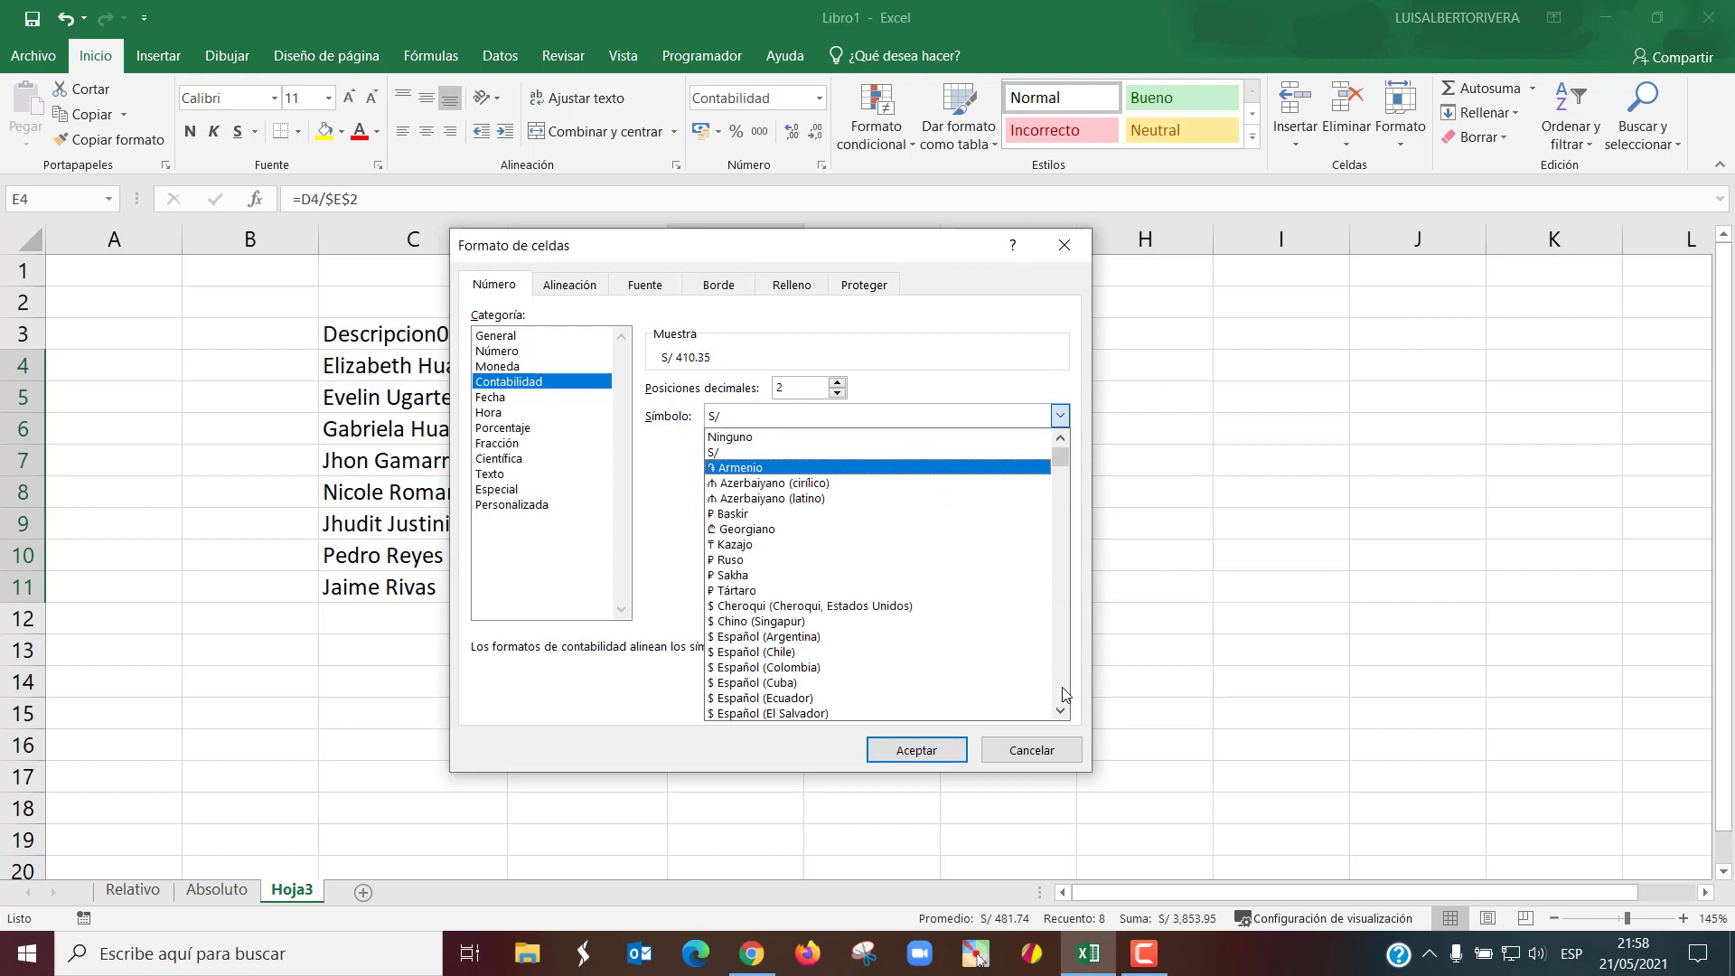
pyautogui.scroll(-5, 1060, 712)
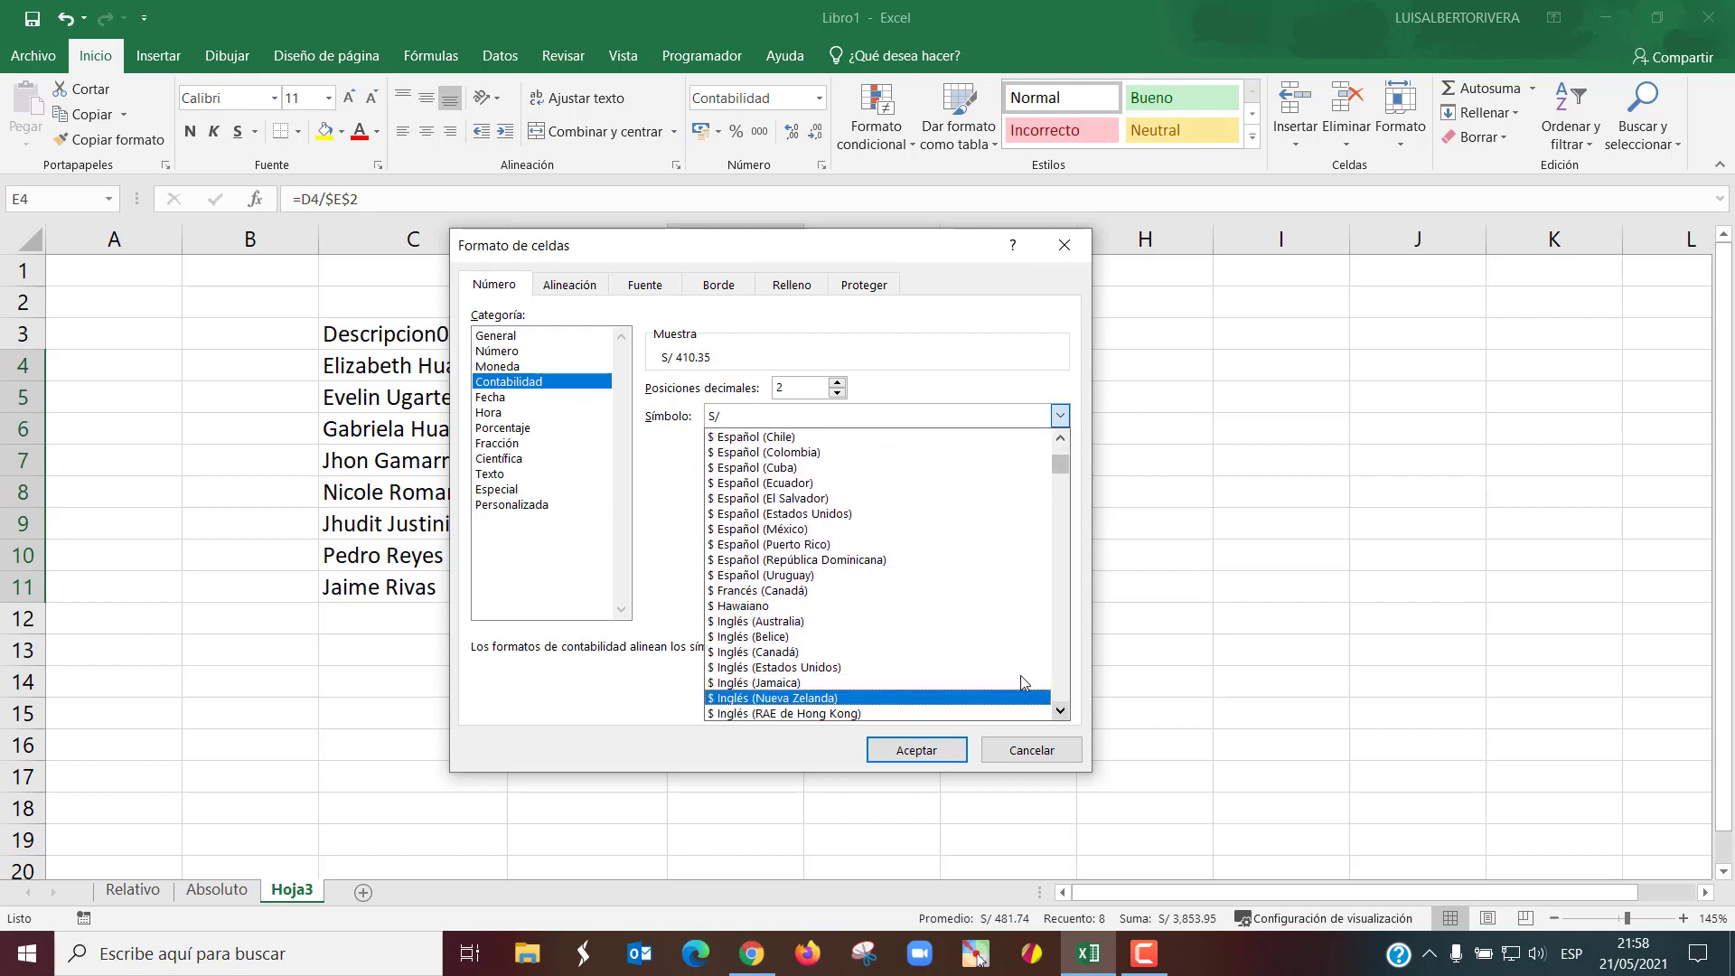
pyautogui.click(820, 513)
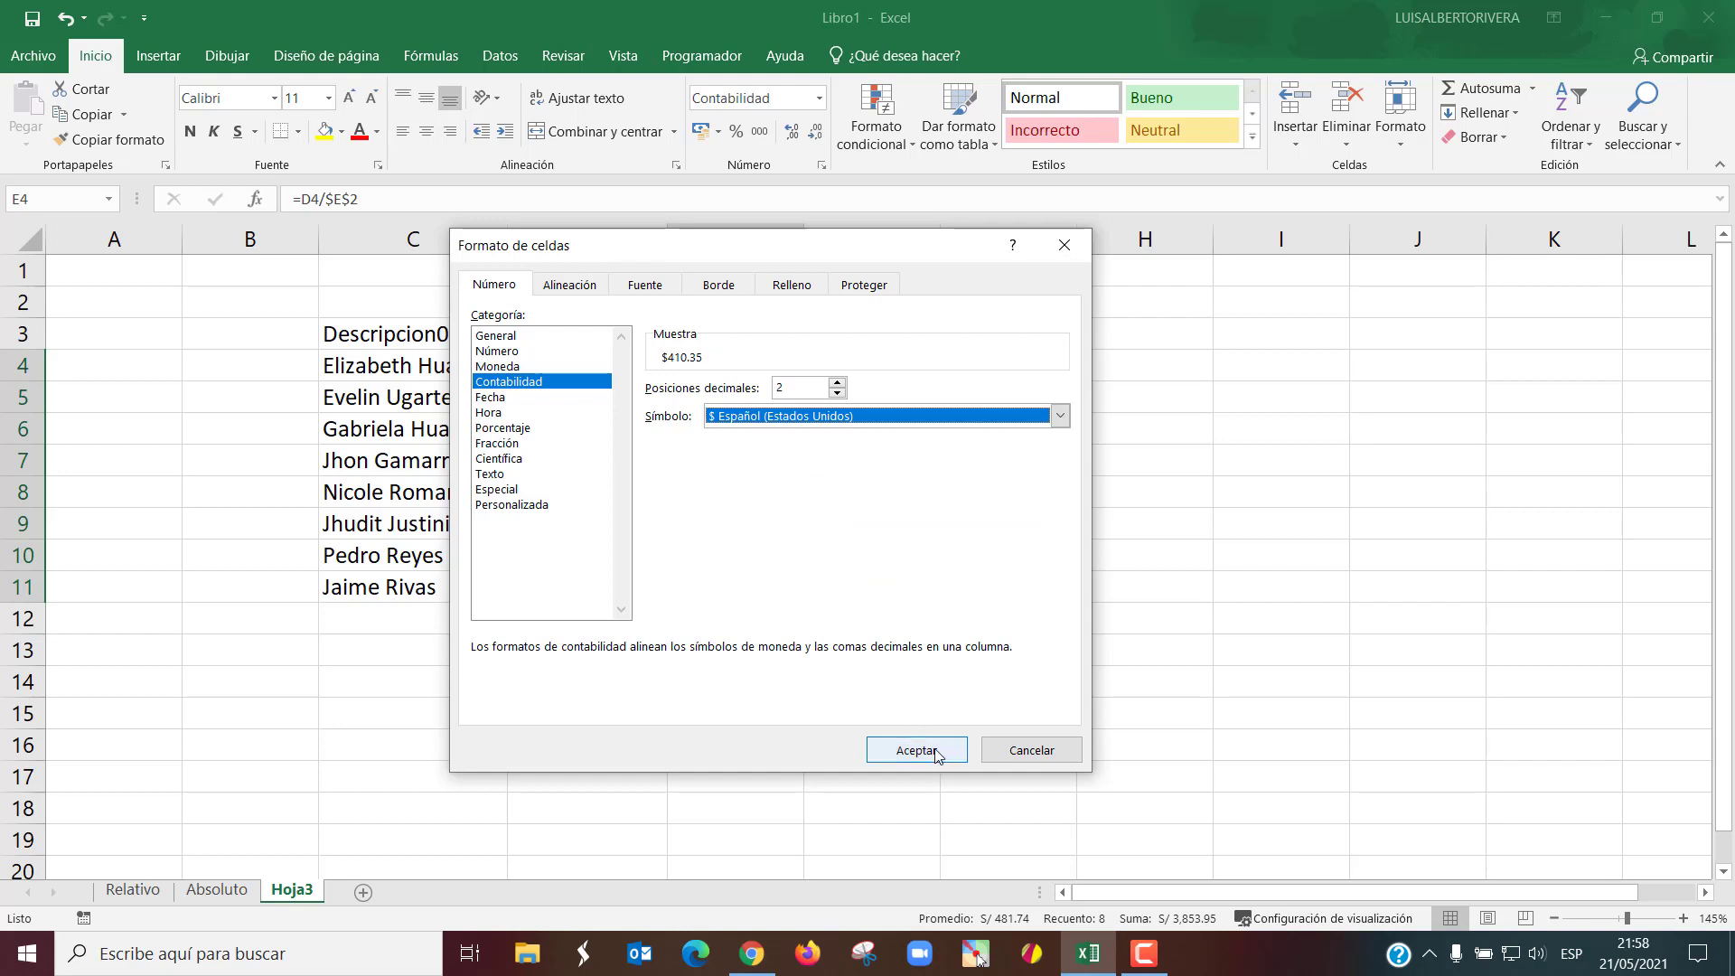
pyautogui.click(938, 752)
pyautogui.click(921, 592)
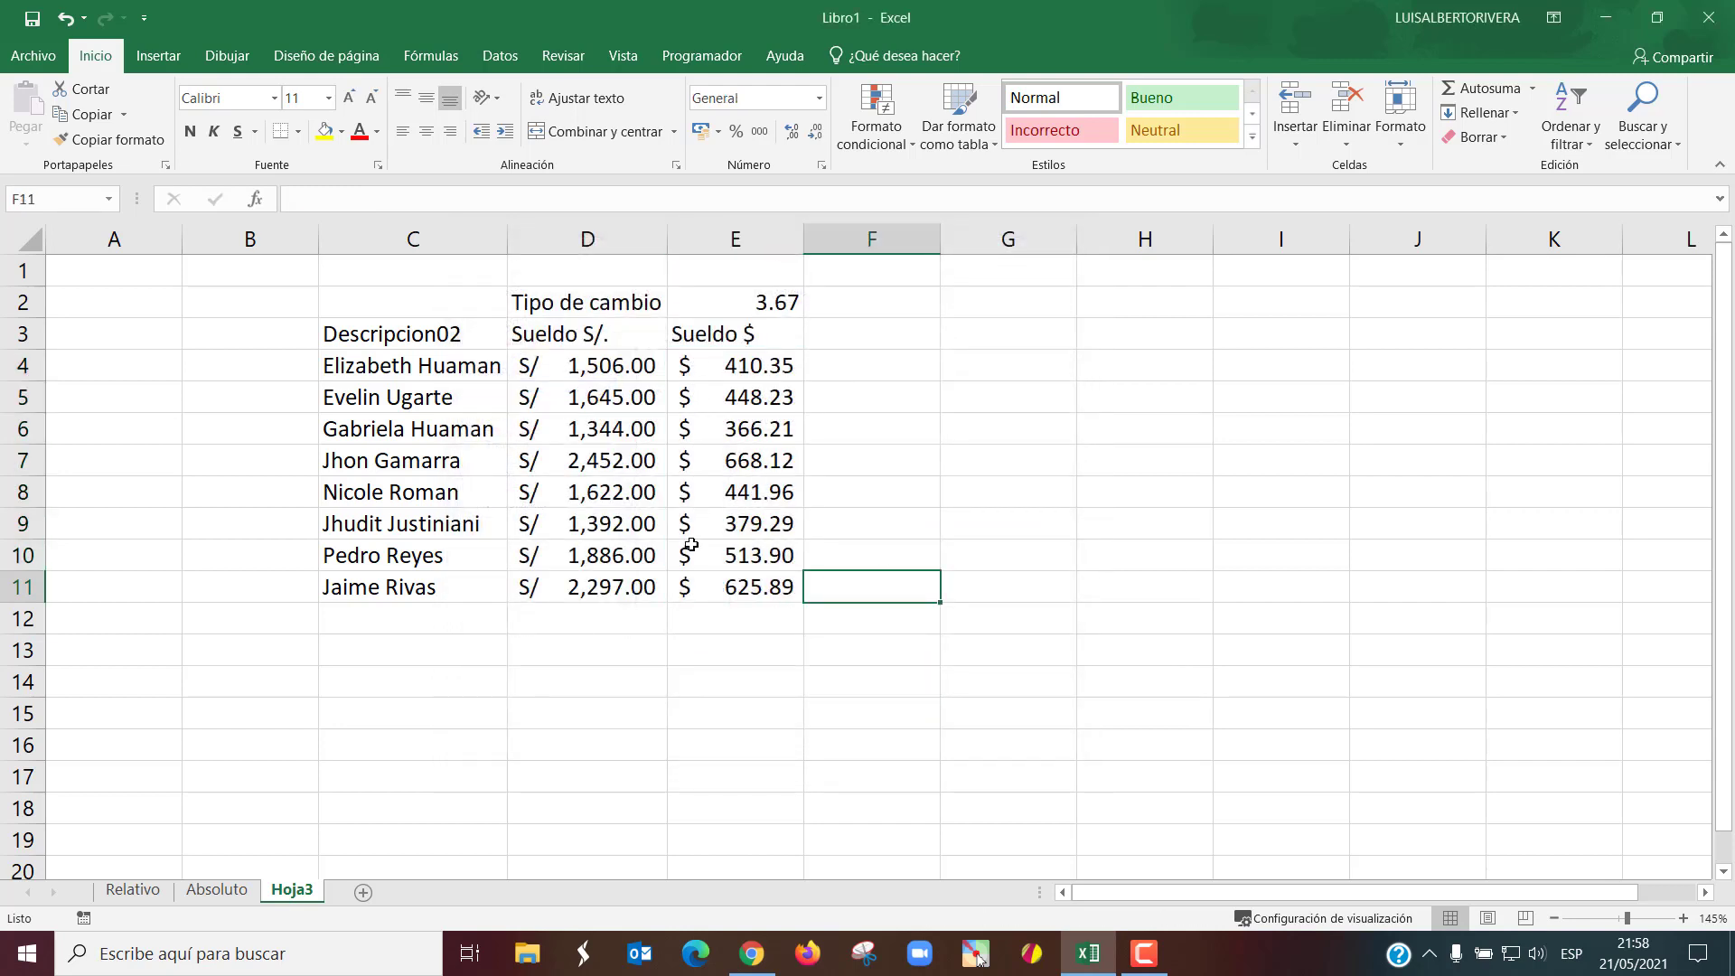
pyautogui.click(859, 420)
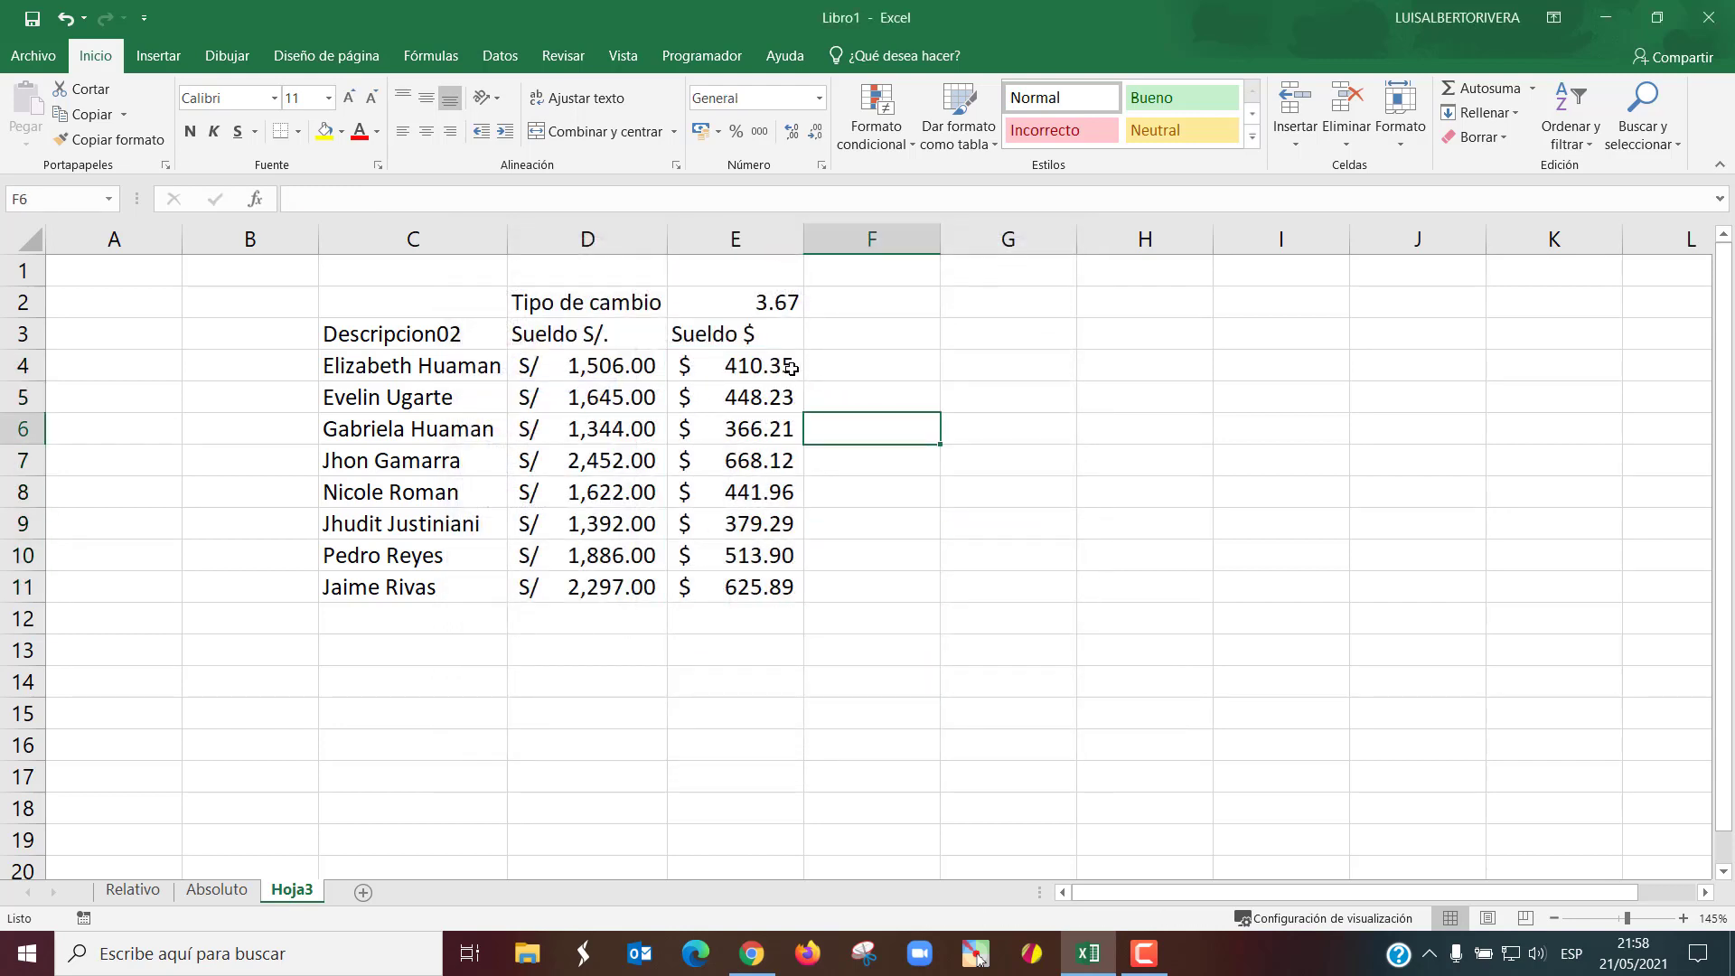
pyautogui.click(754, 301)
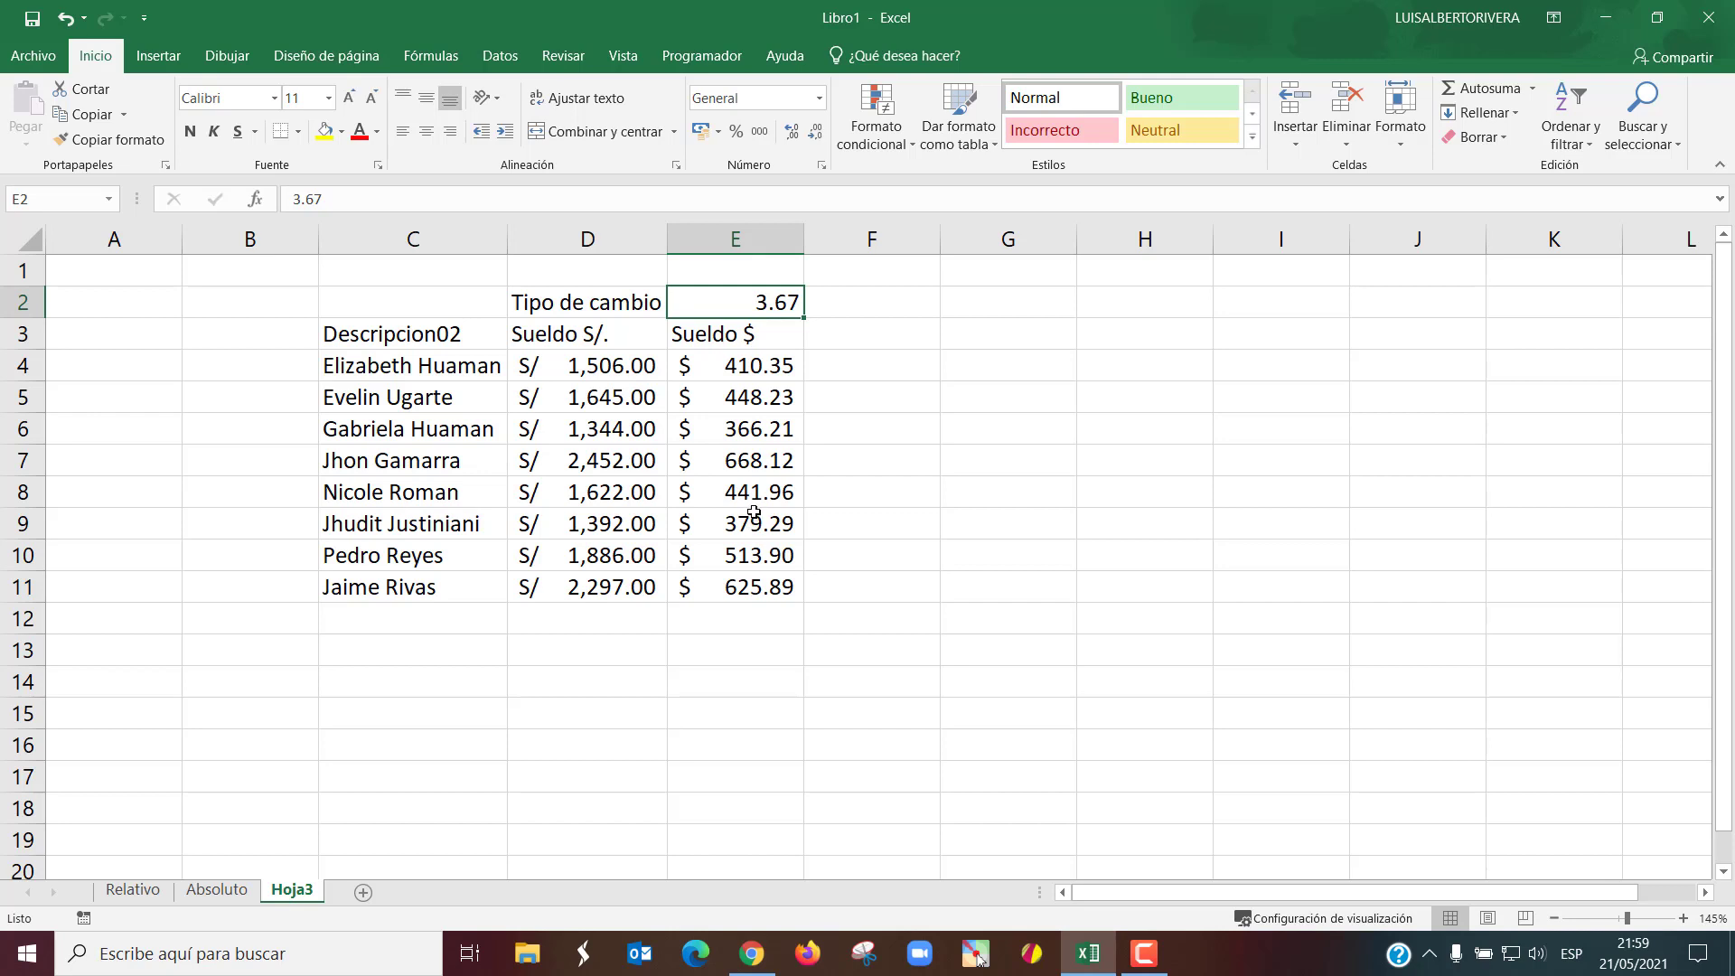
pyautogui.rightClick(732, 240)
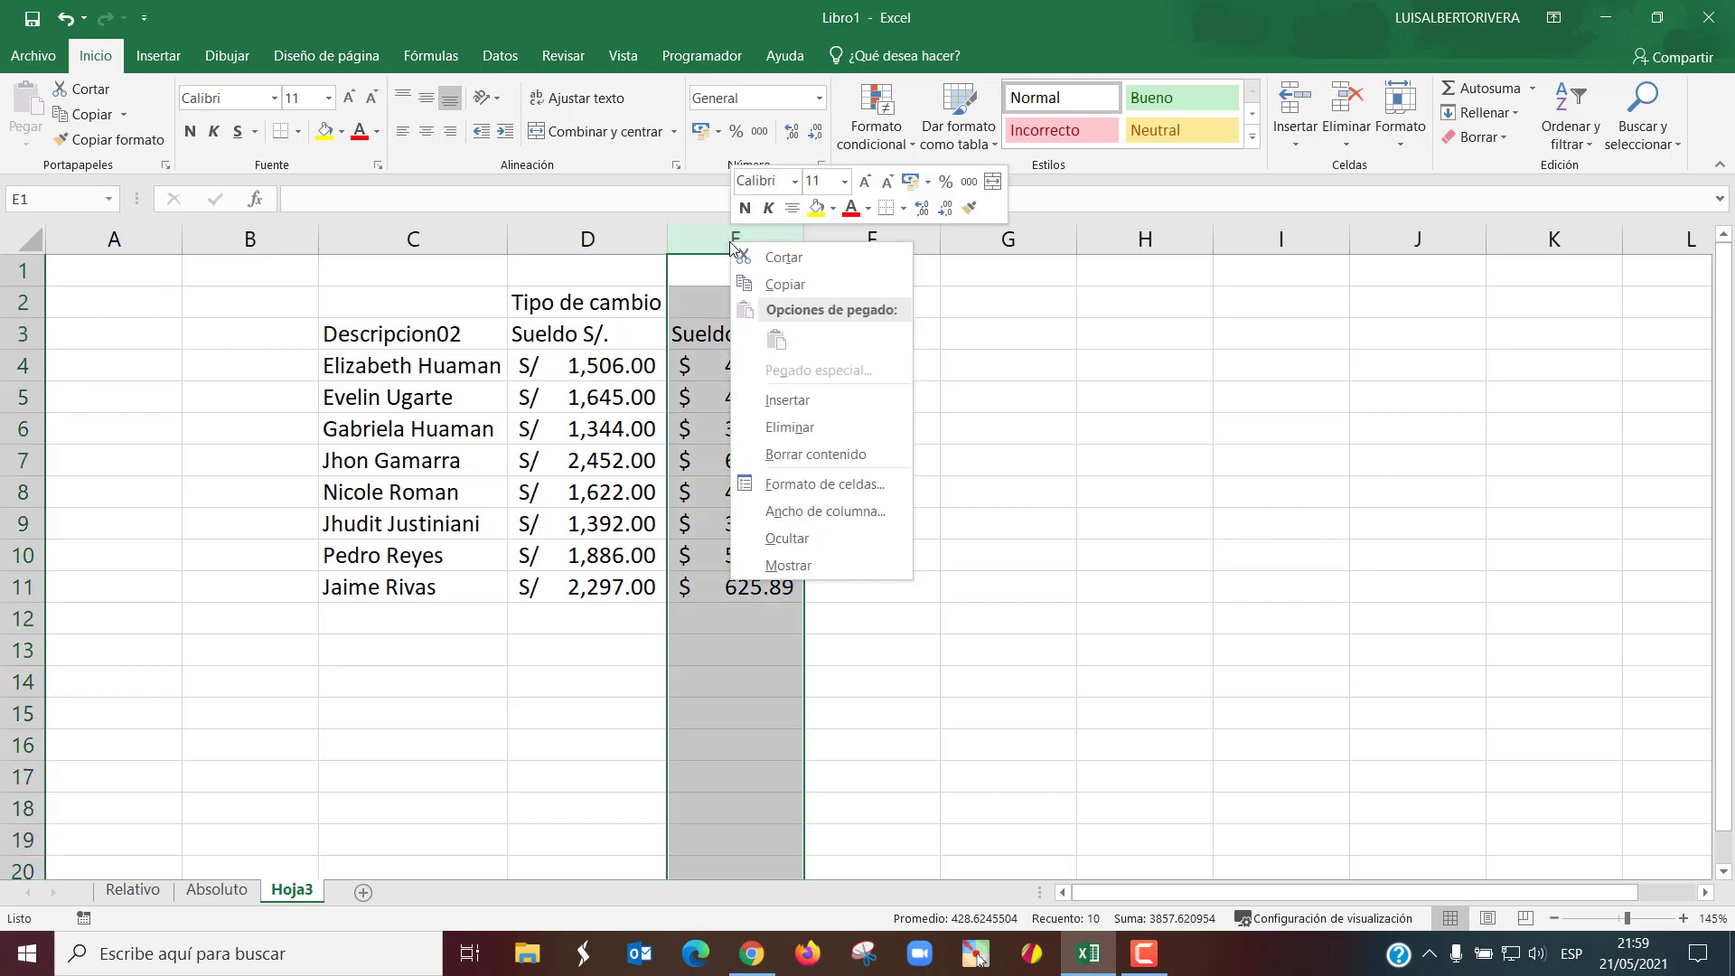
pyautogui.click(786, 398)
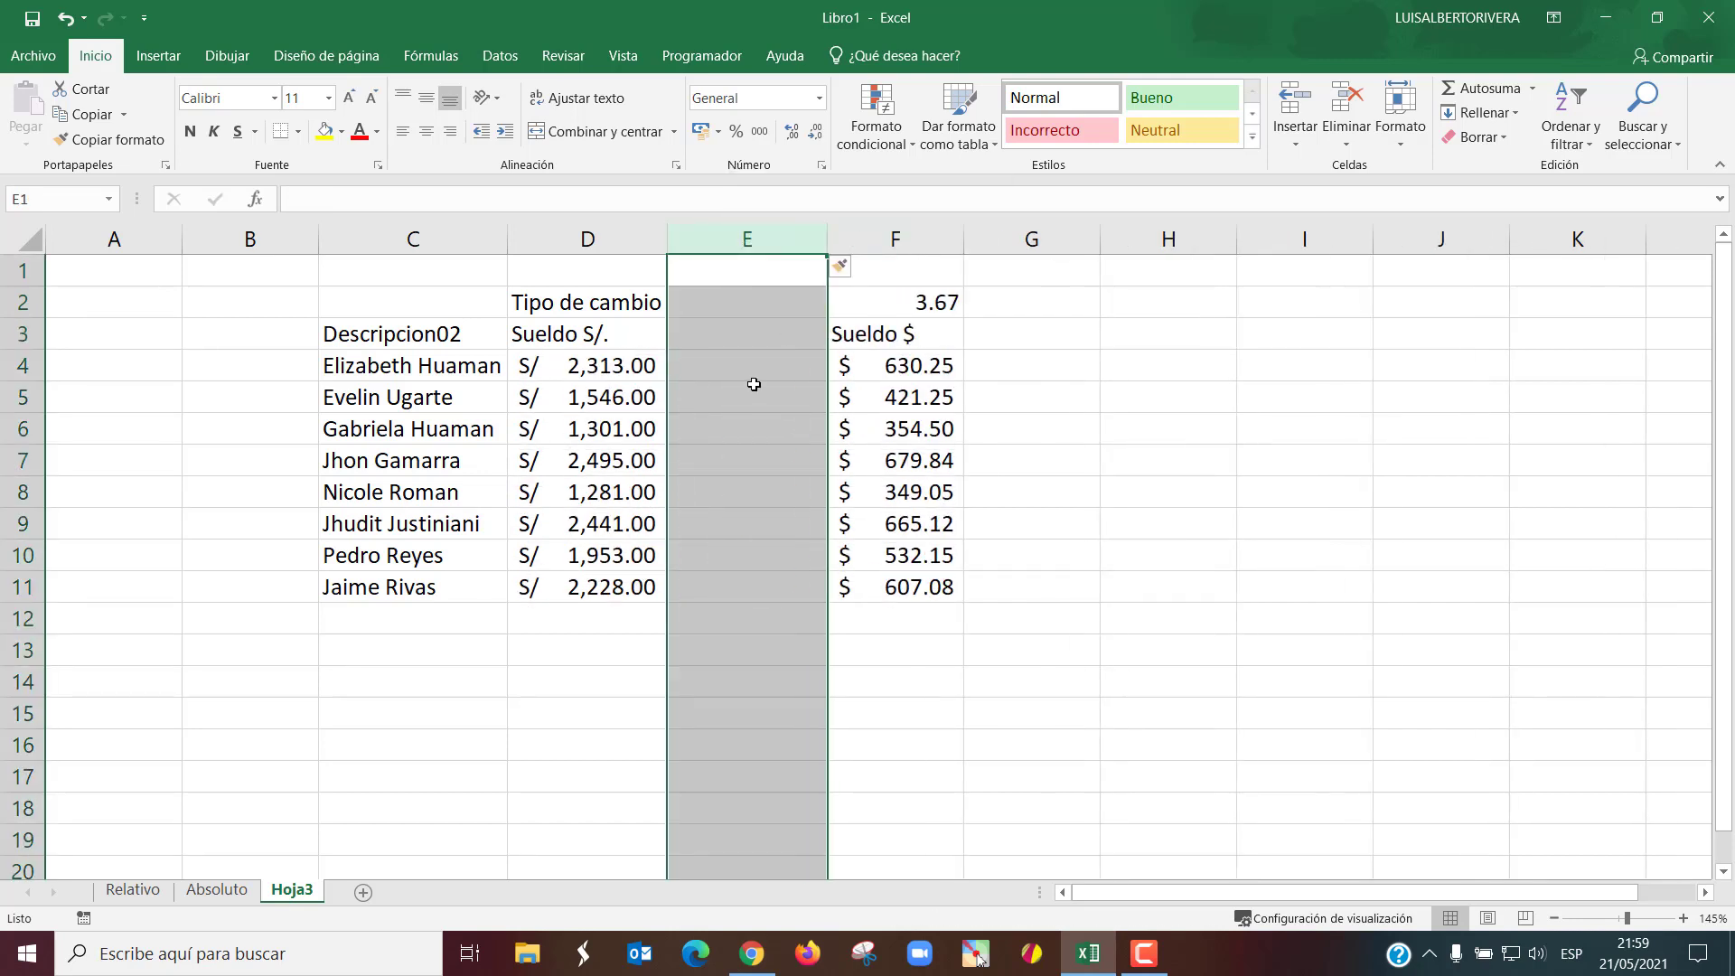
pyautogui.click(752, 370)
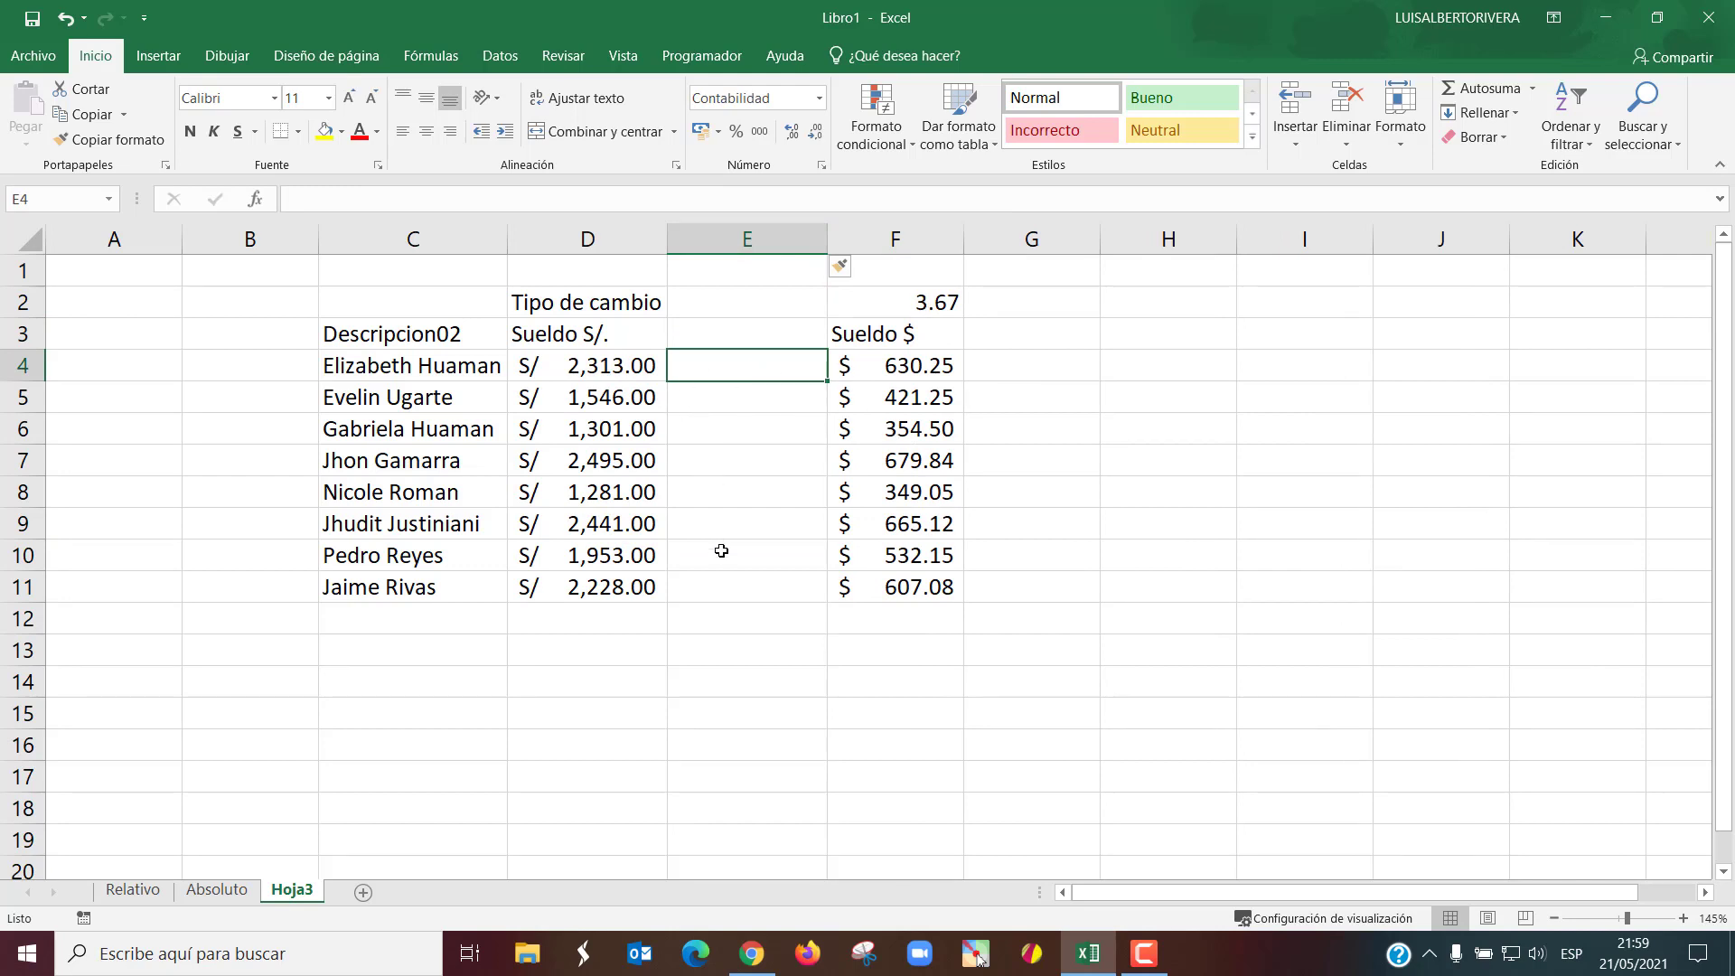
pyautogui.click(922, 300)
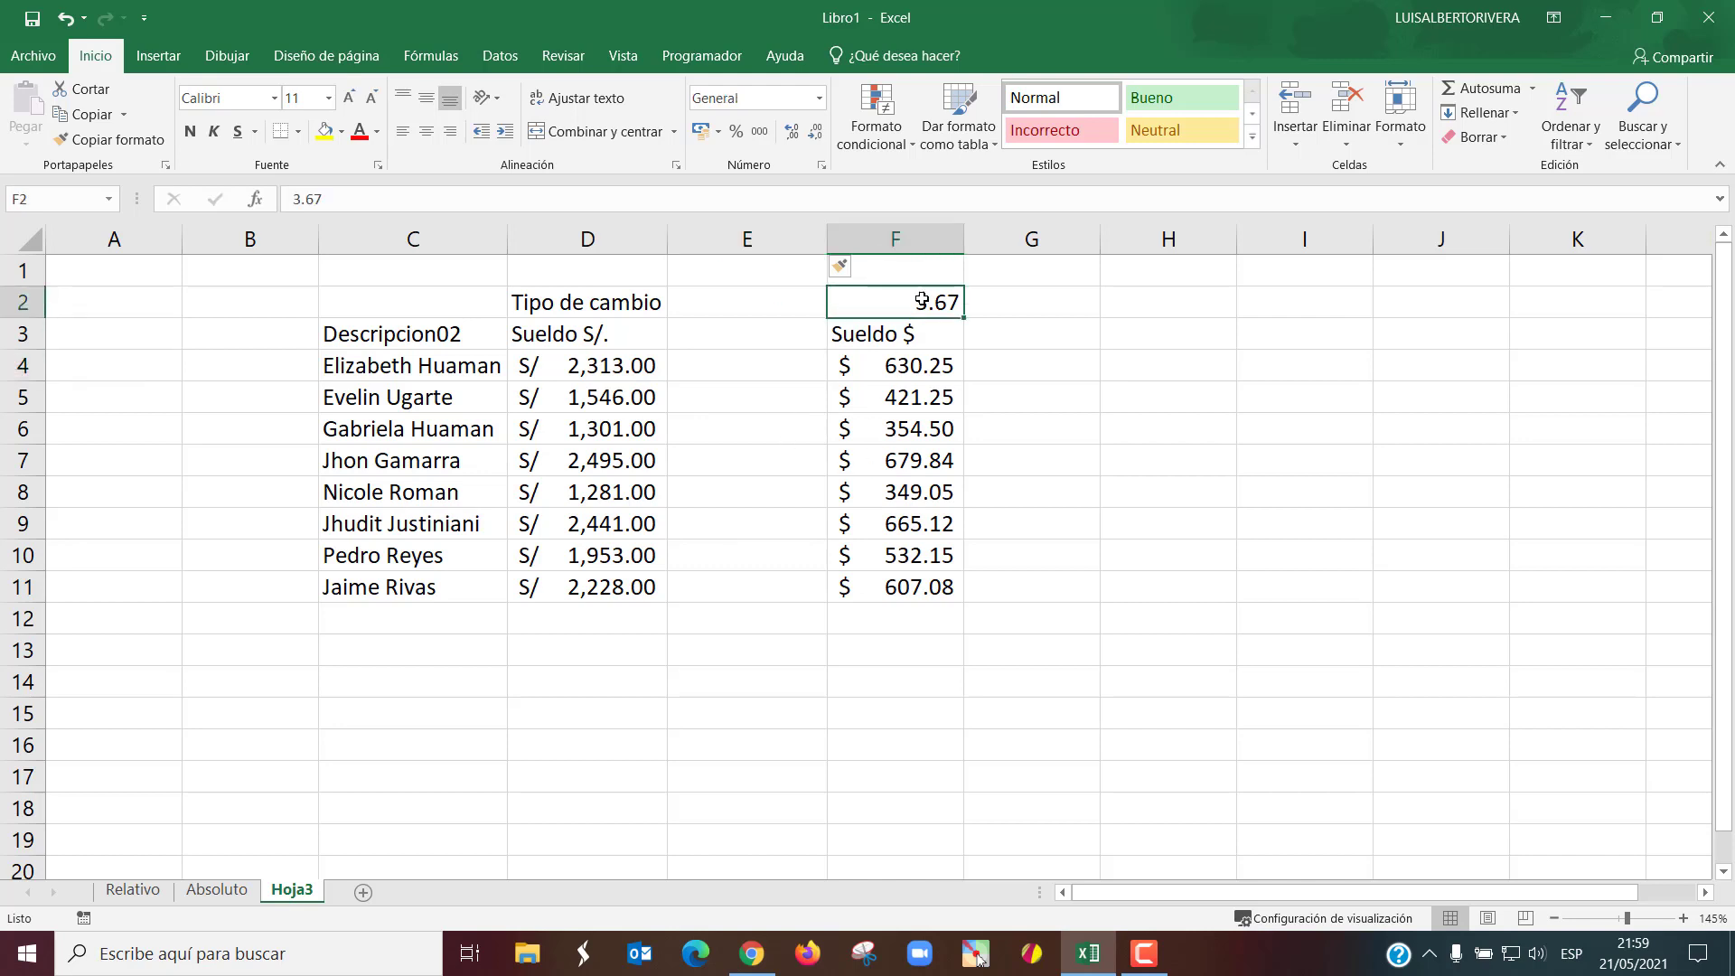
pyautogui.rightClick(783, 244)
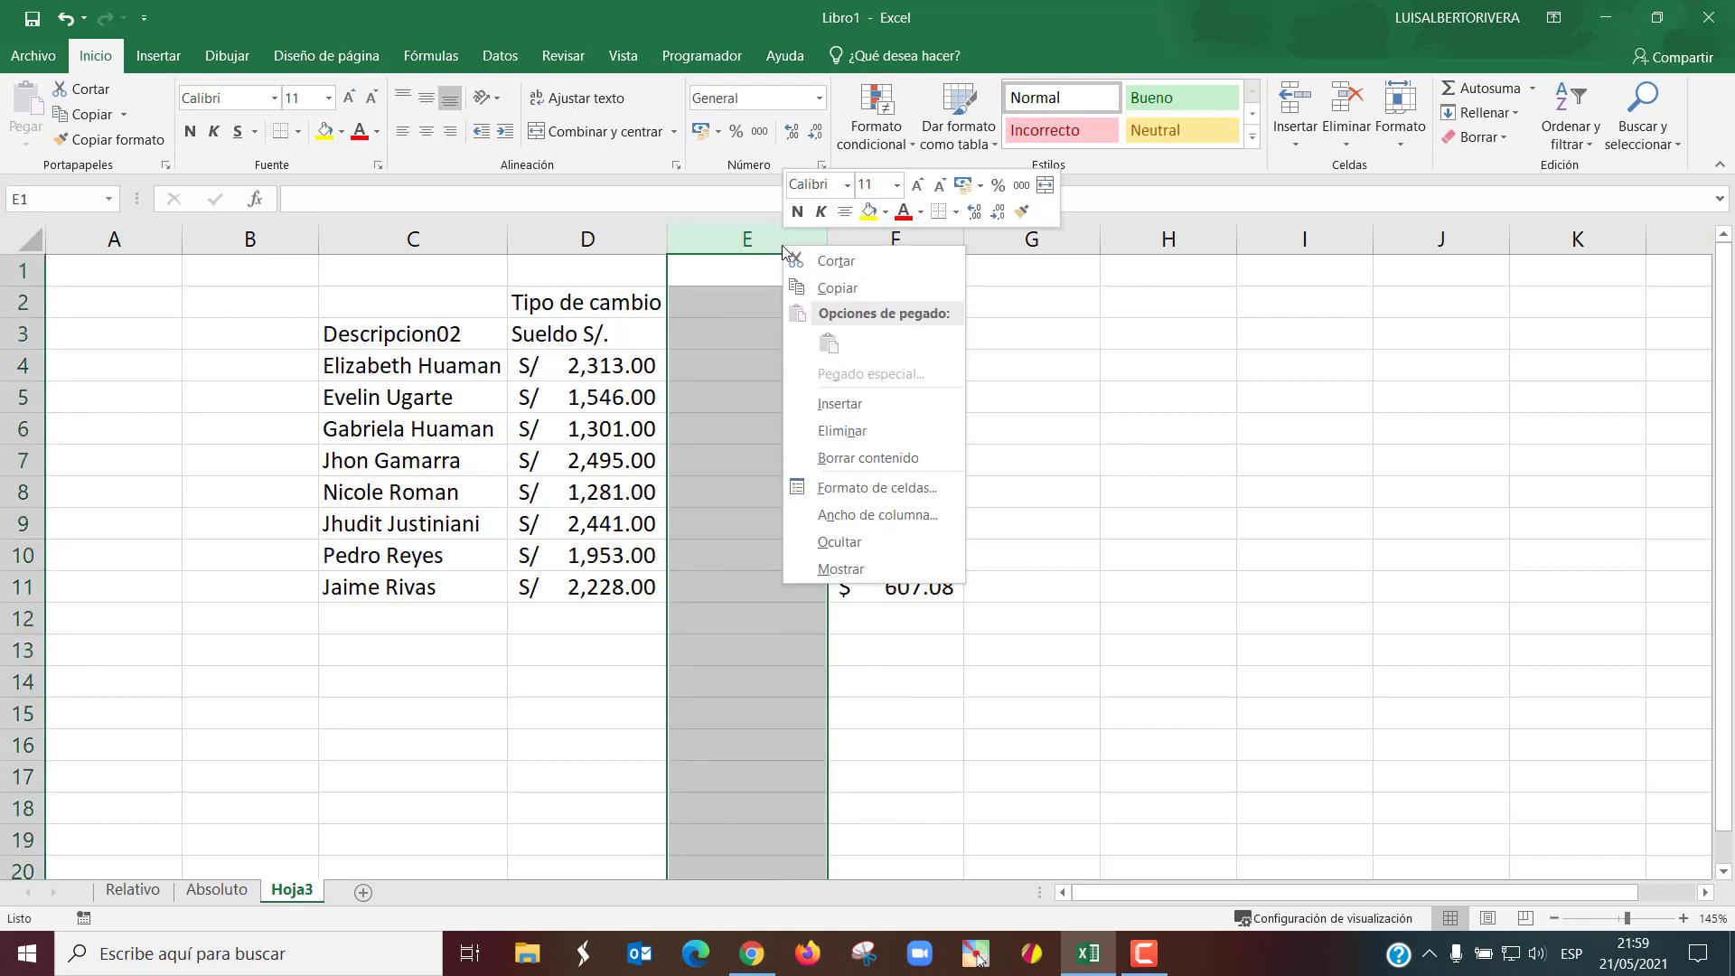
pyautogui.click(841, 430)
pyautogui.click(893, 429)
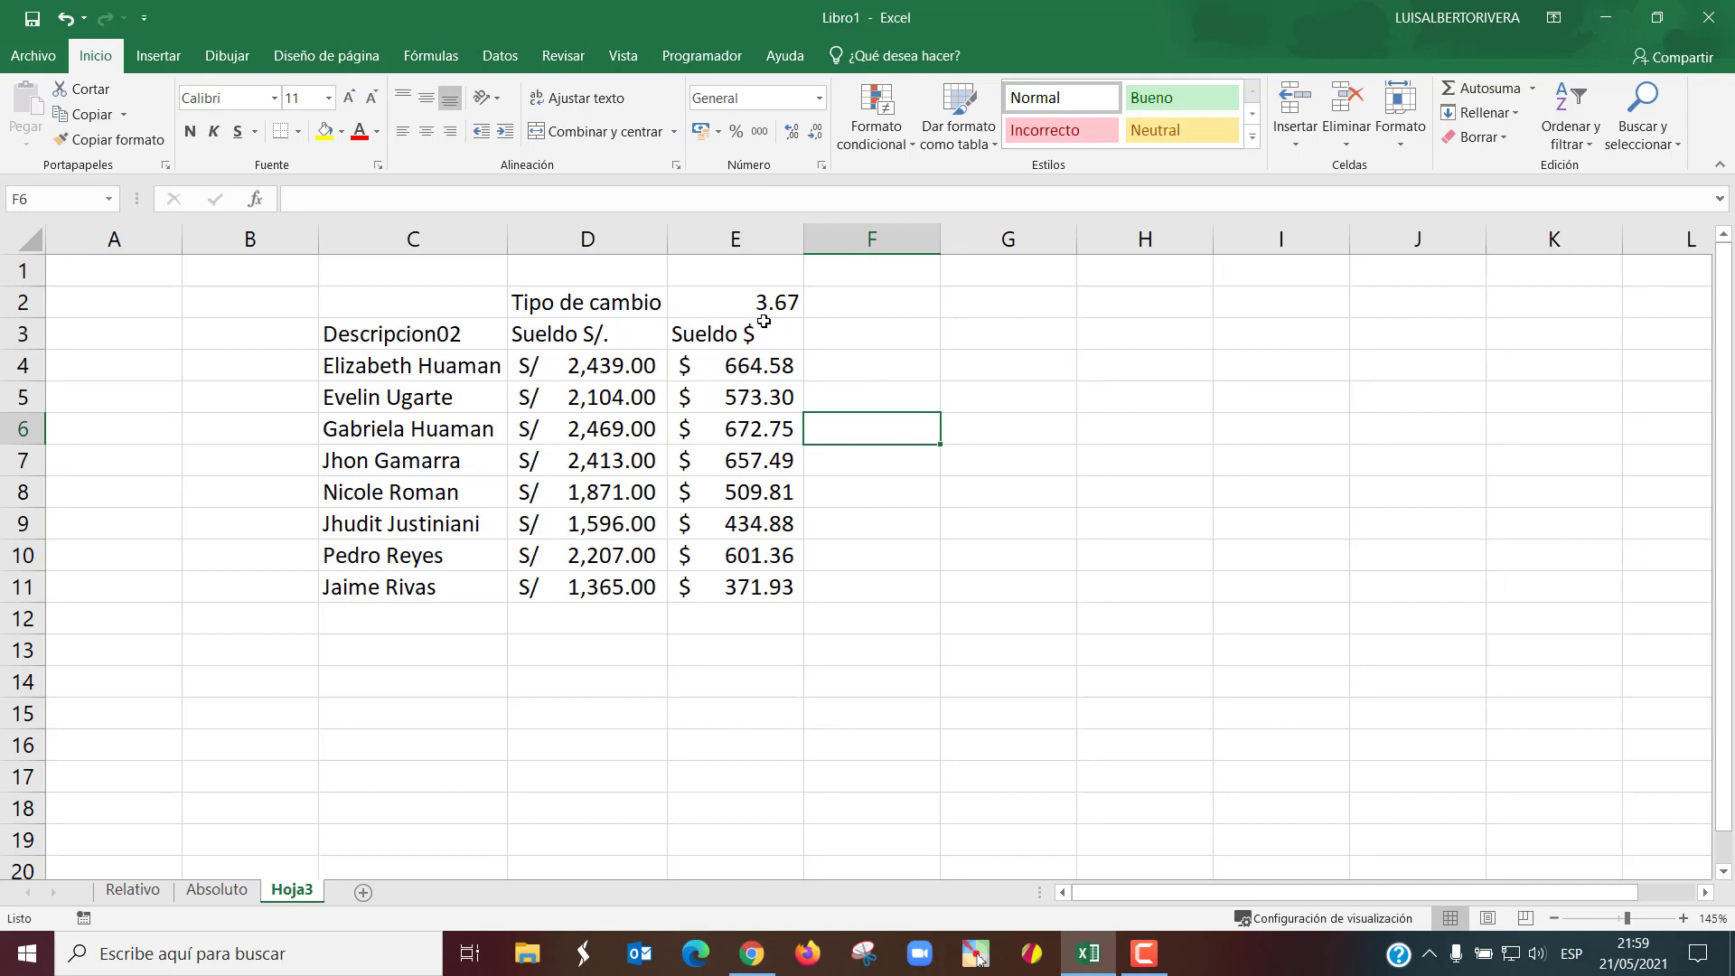